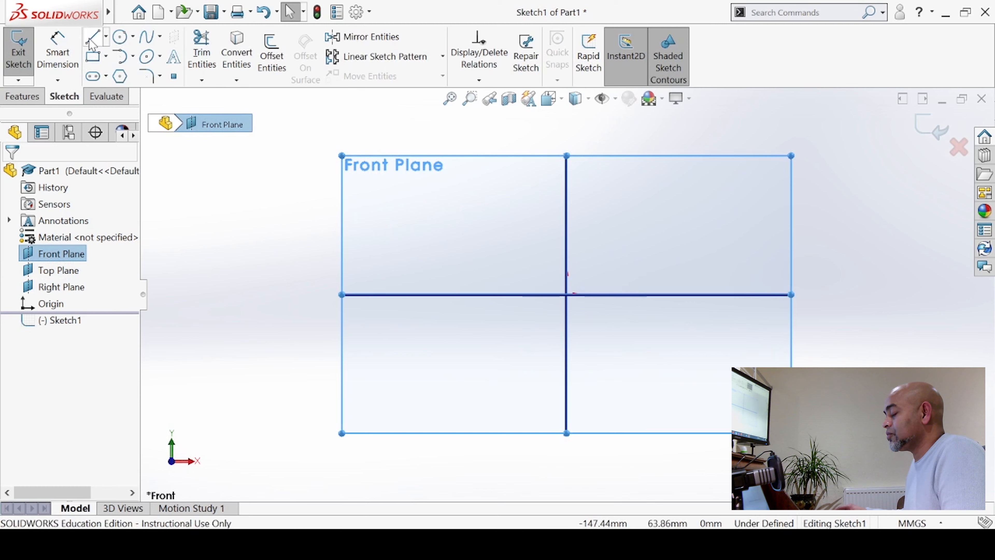
- Draw a vertical construction line about 141 mm long through the origin in the Front Plane sketch
{"action": "left_click", "coordinate": [93, 39]}
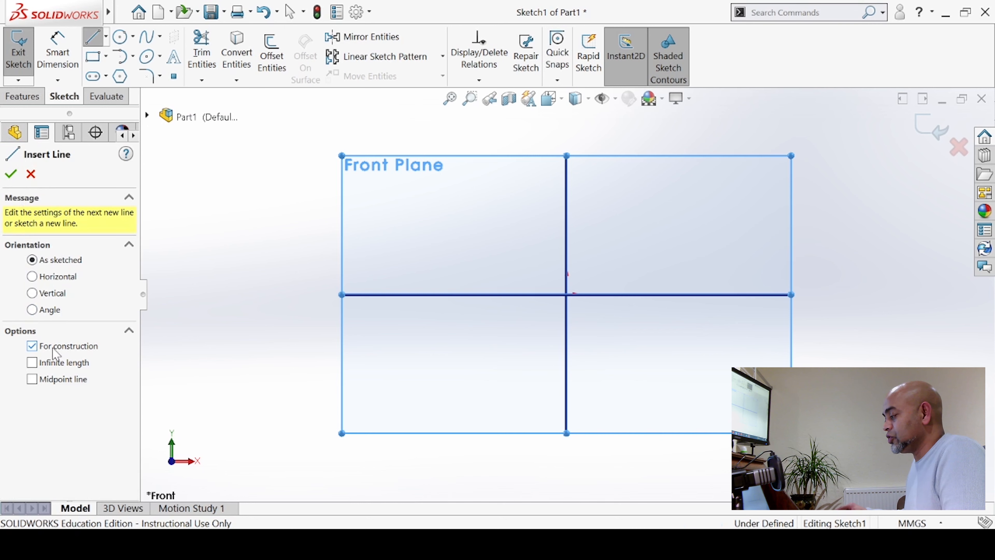
{"action": "left_click", "coordinate": [566, 122]}
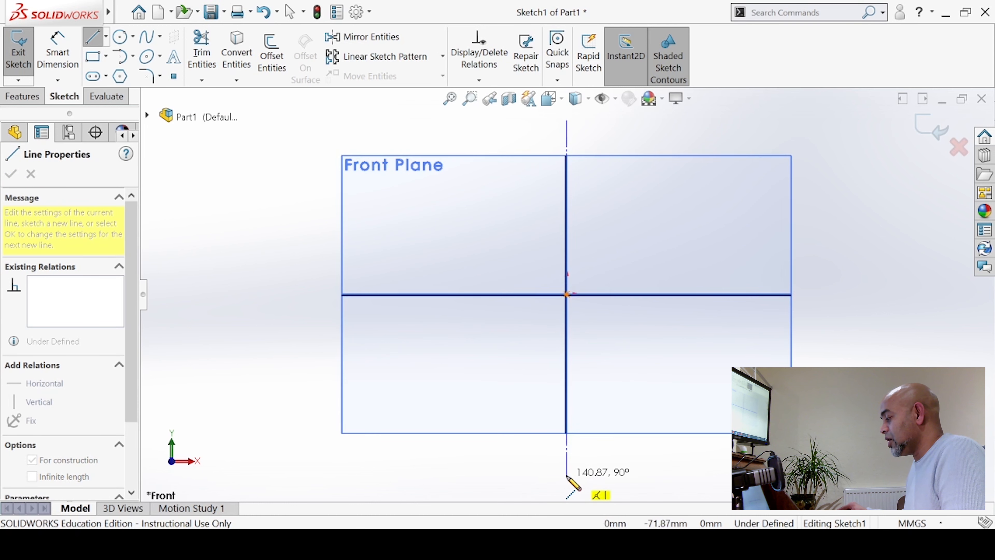
{"action": "left_click", "coordinate": [632, 418]}
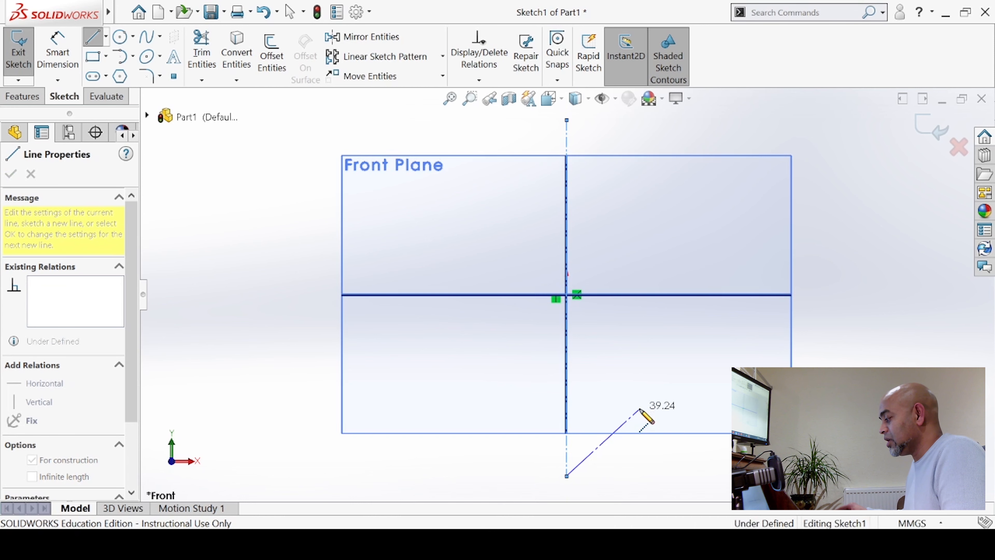
{"action": "key", "text": "Escape"}
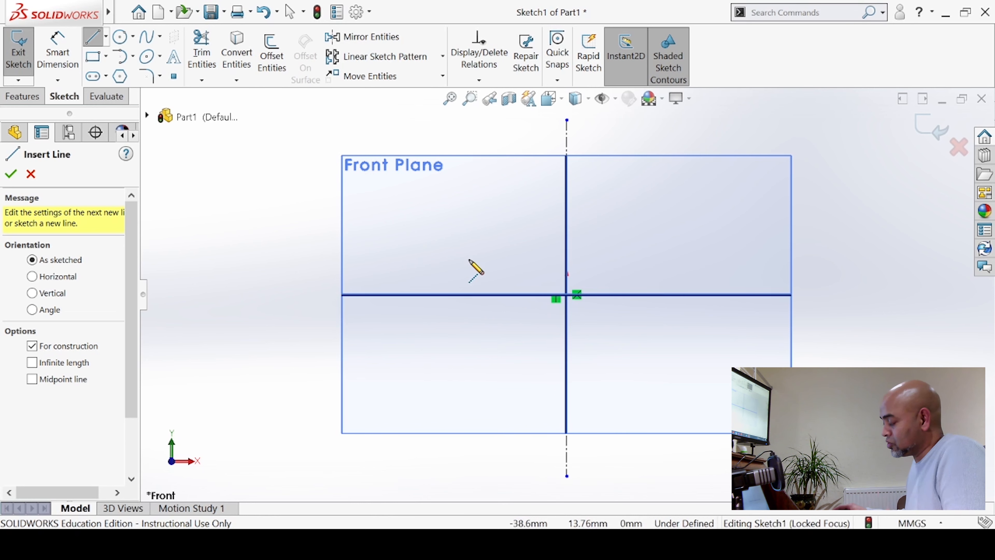
{"action": "left_click", "coordinate": [13, 175]}
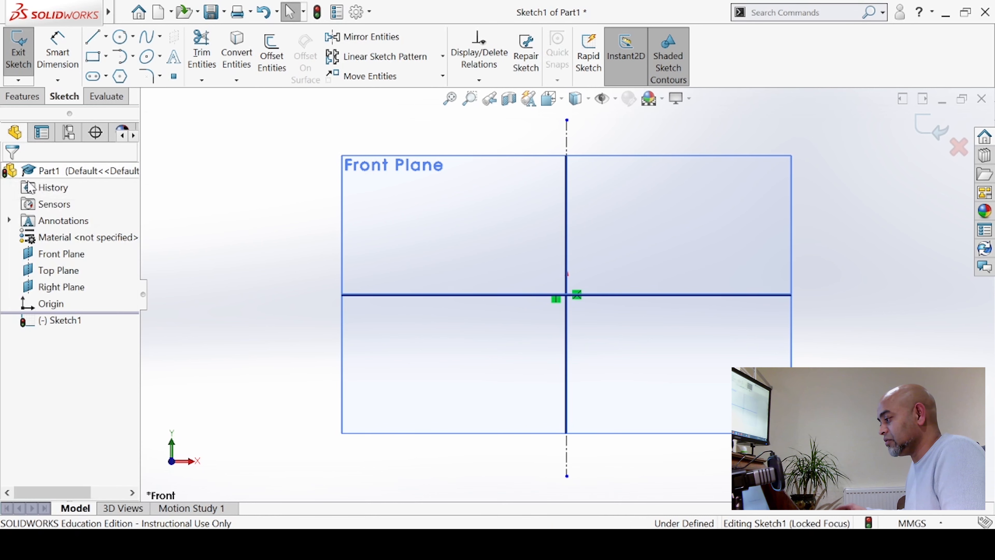
- Sketch a circle with a radius of about 25 mm to the left of the construction line and close the sketch
{"action": "left_click", "coordinate": [119, 39]}
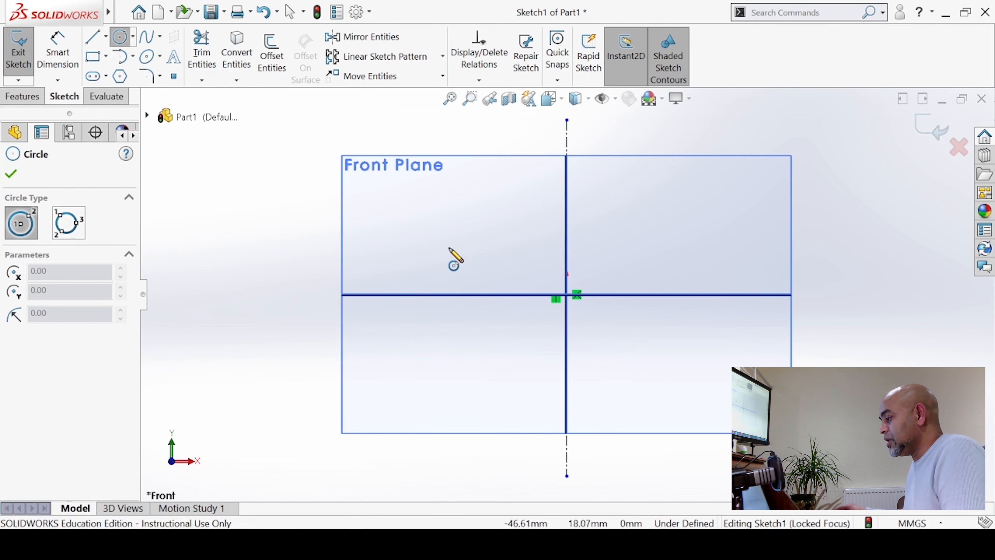
{"action": "left_click", "coordinate": [450, 238]}
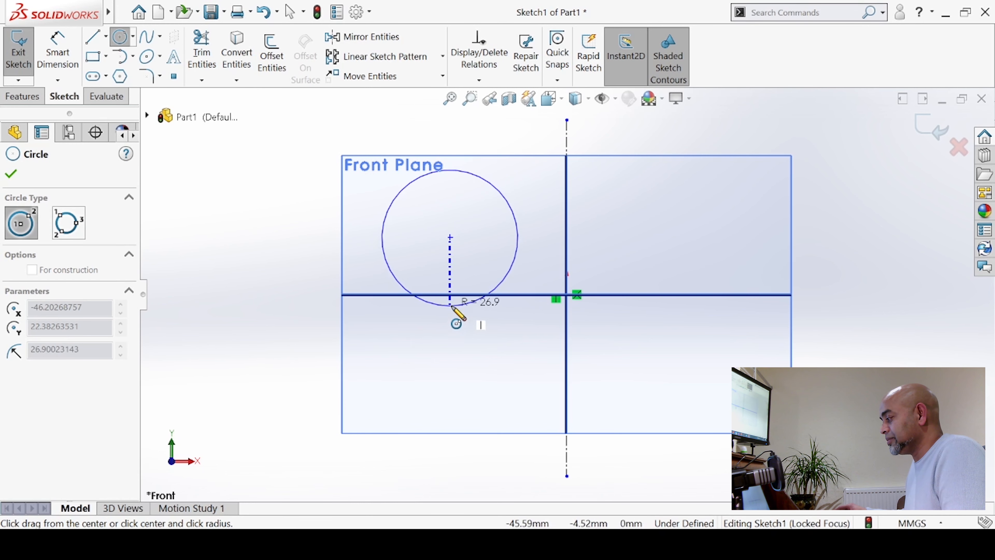
{"action": "left_click", "coordinate": [450, 301]}
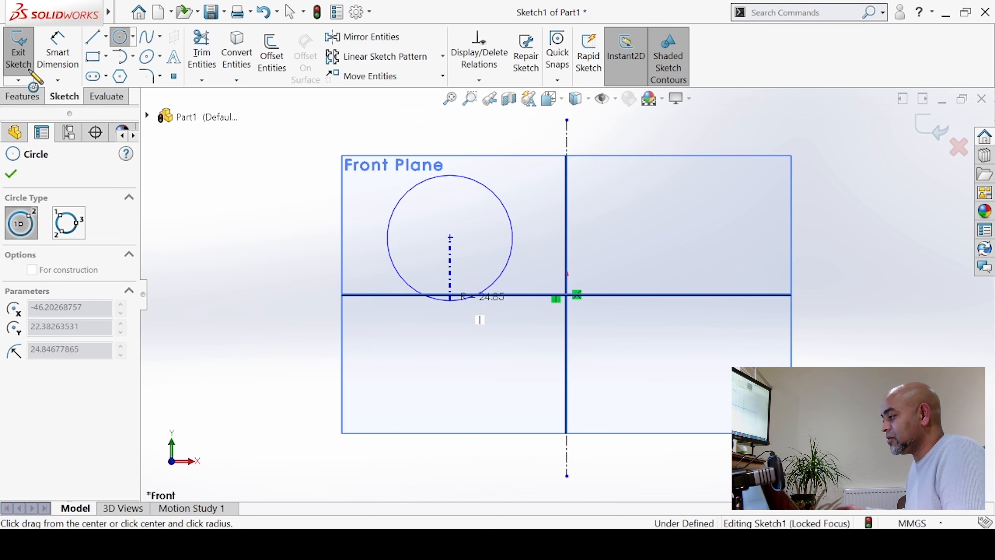
{"action": "left_click", "coordinate": [20, 55]}
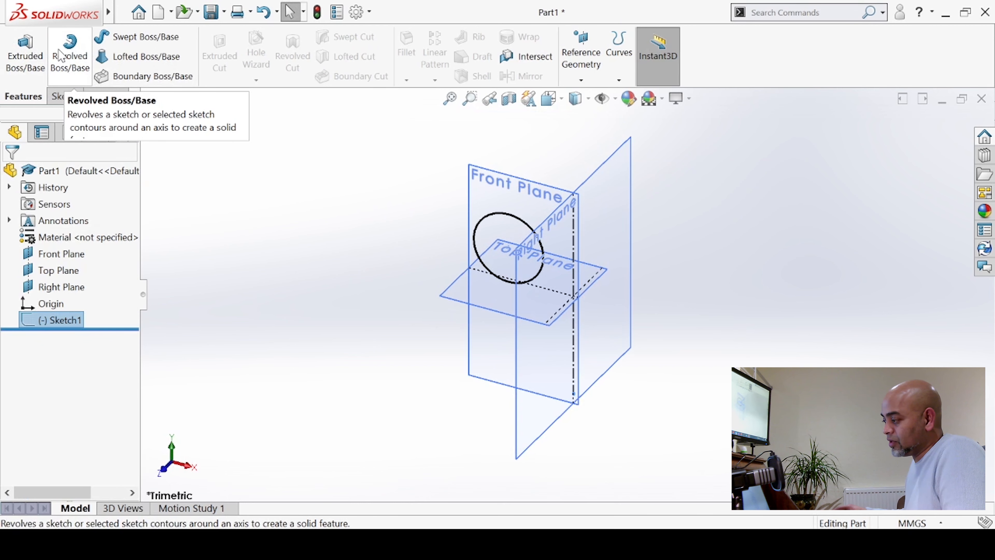
{"action": "left_click", "coordinate": [76, 76]}
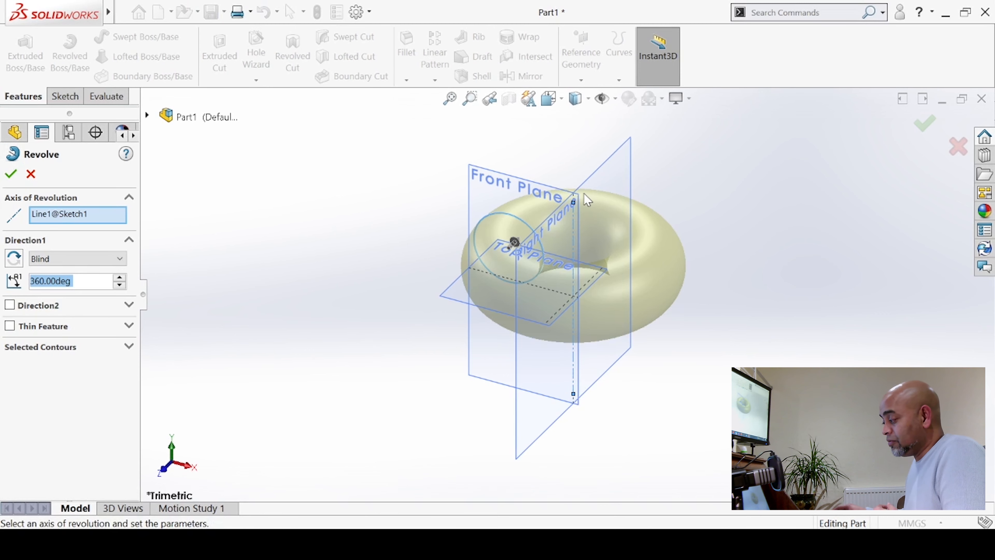
{"action": "scroll", "coordinate": [587, 200], "scroll_direction": "down", "scroll_amount": 3}
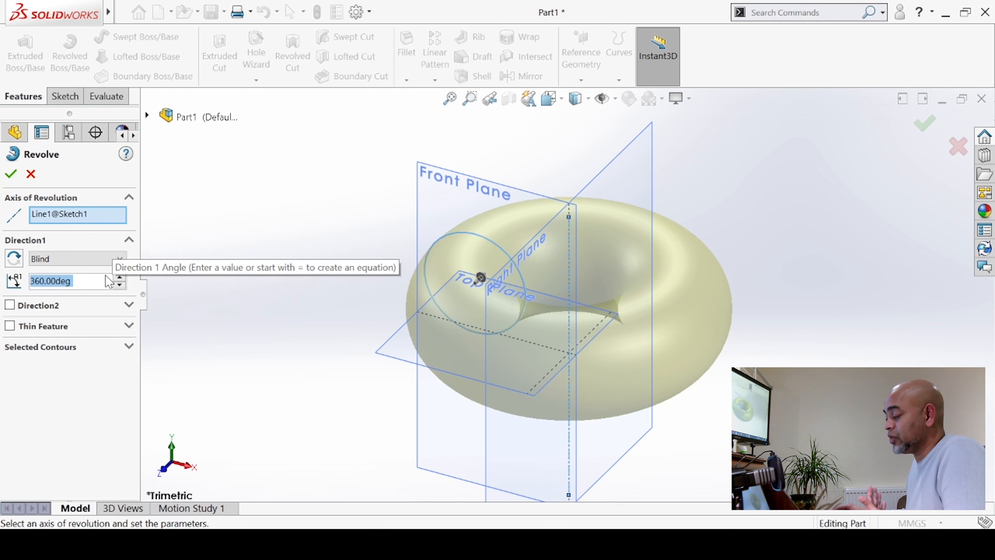
{"action": "left_click", "coordinate": [31, 174]}
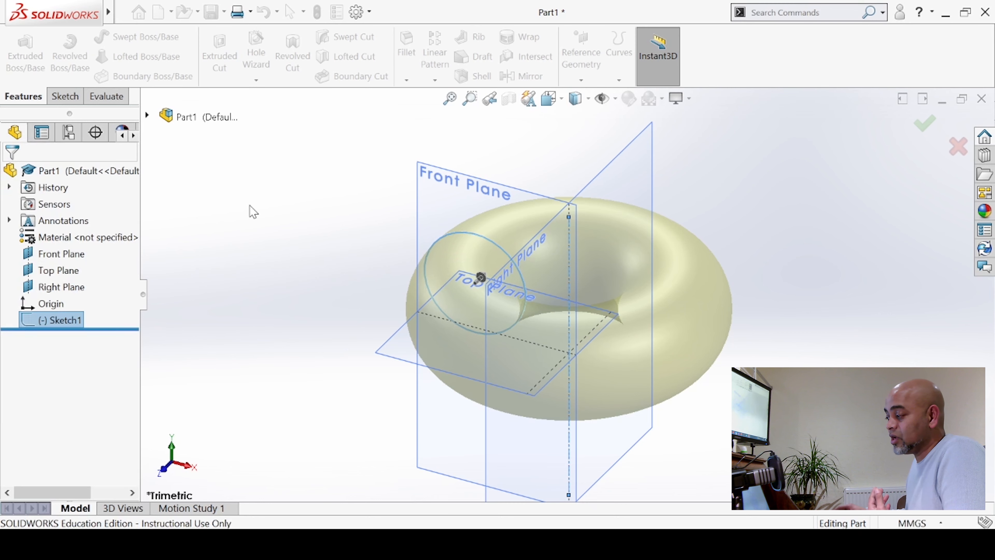
- Revolve the circle sketch 360 degrees into a solid ring, using the vertical construction line as the axis of revolution
{"action": "left_click", "coordinate": [66, 321]}
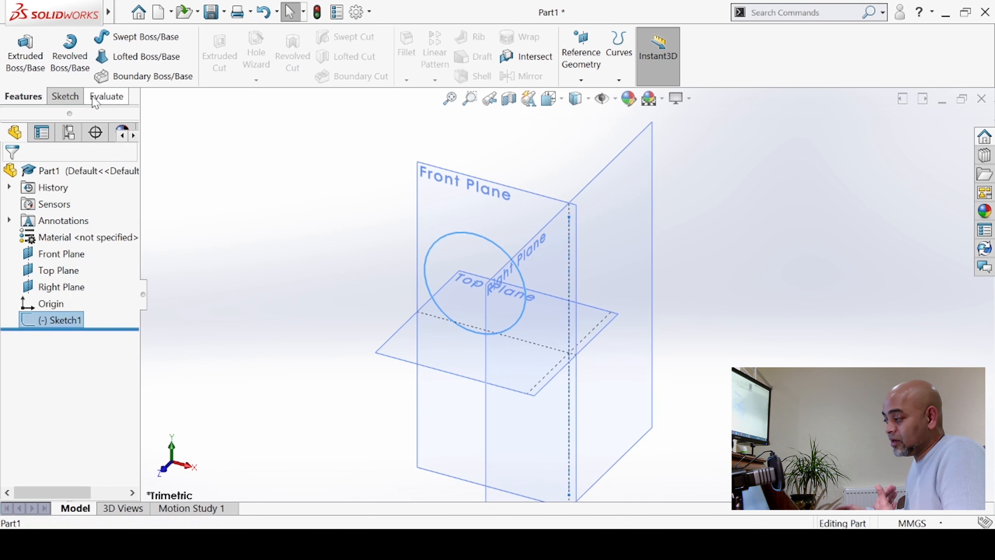
{"action": "left_click", "coordinate": [66, 63]}
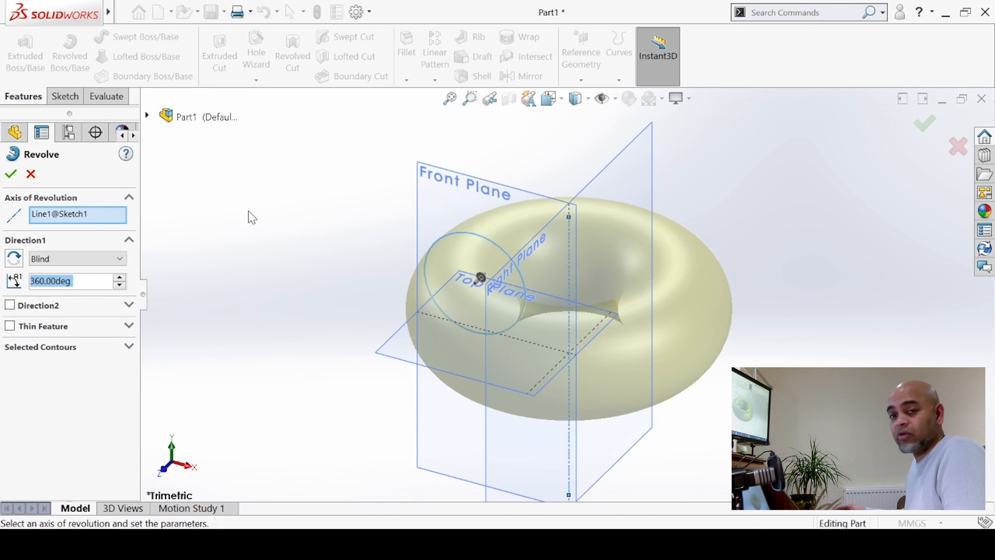
{"action": "right_click", "coordinate": [66, 218]}
{"action": "left_click", "coordinate": [88, 243]}
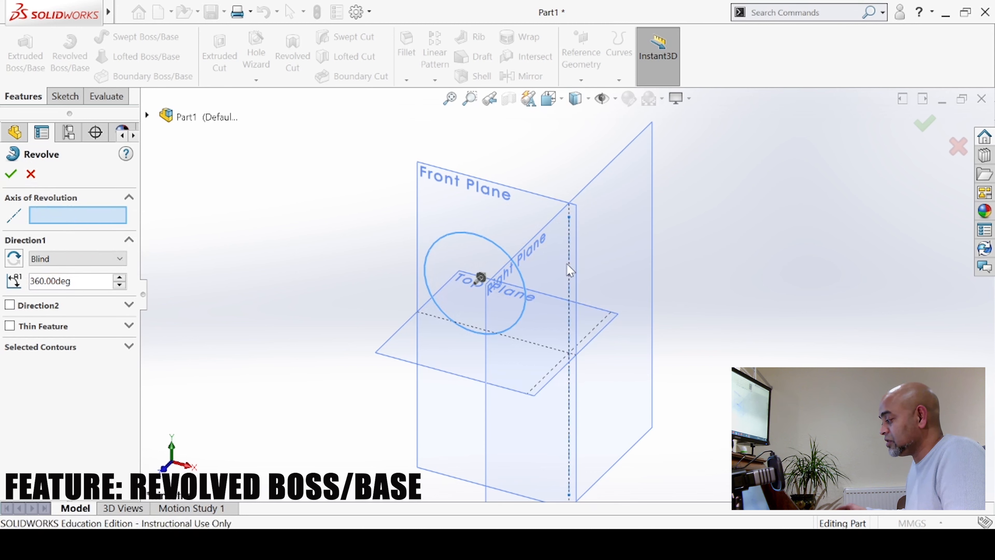
{"action": "left_click", "coordinate": [569, 270]}
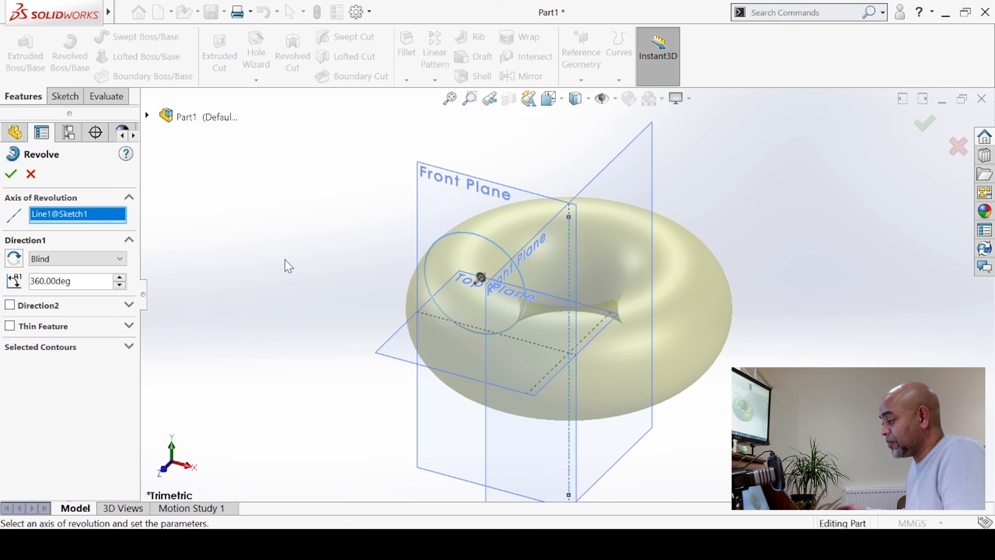
{"action": "left_click", "coordinate": [11, 174]}
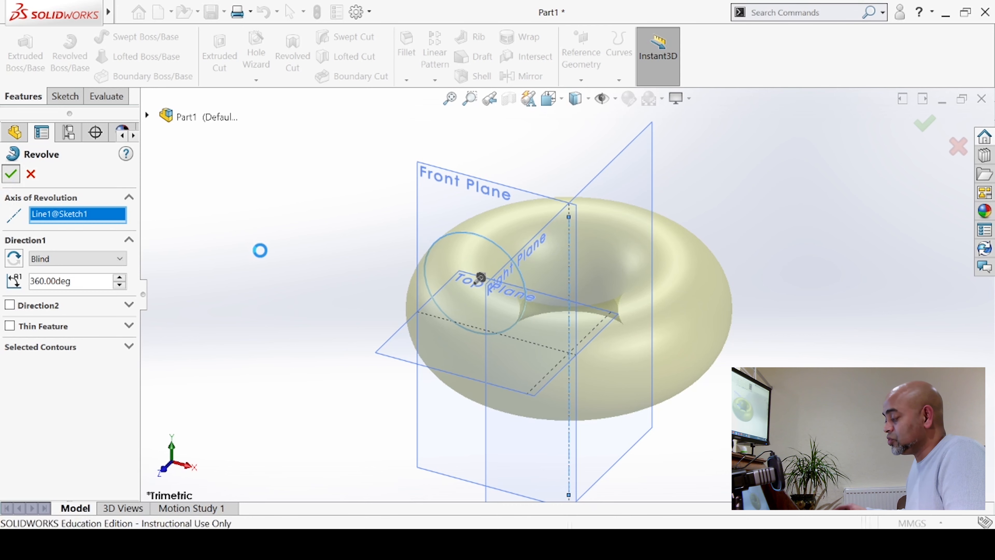
{"action": "middle_click_drag", "start_coordinate": [285, 271], "coordinate": [300, 318]}
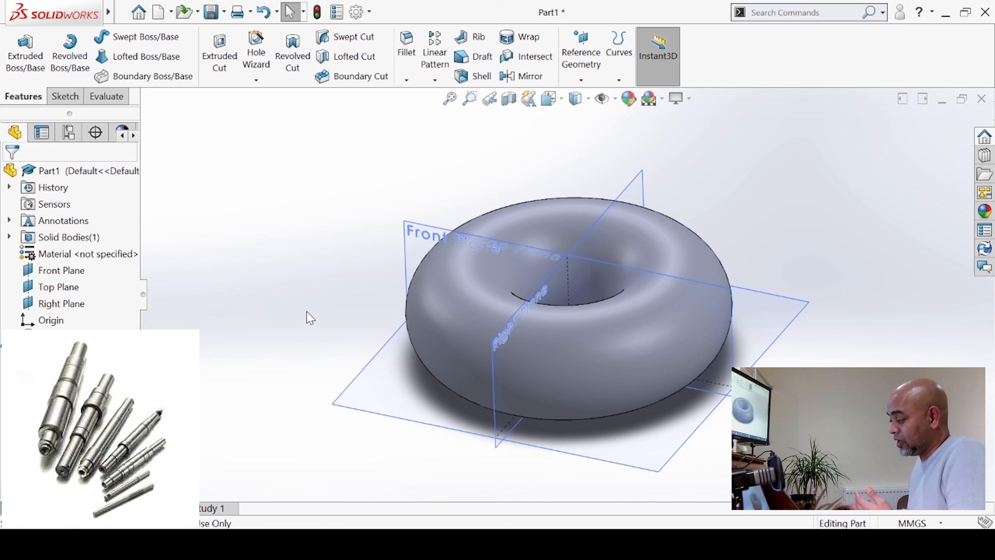
{"action": "mouse_move", "coordinate": [280, 327]}
{"action": "middle_mouse_down"}
{"action": "mouse_move", "coordinate": [291, 314]}
{"action": "mouse_move", "coordinate": [288, 335]}
{"action": "middle_mouse_up"}
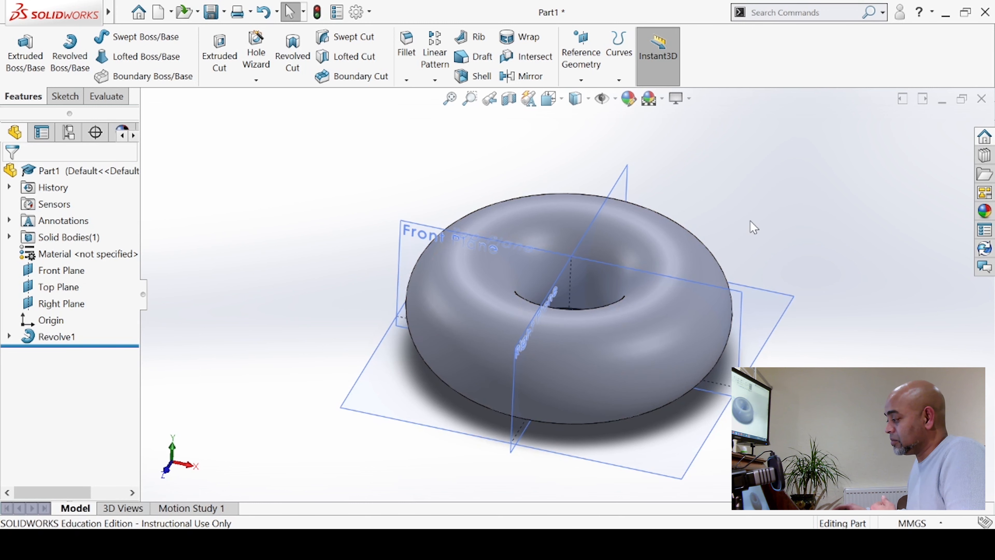
- Close the ring part without saving its changes and create a new part document
{"action": "left_click", "coordinate": [981, 103]}
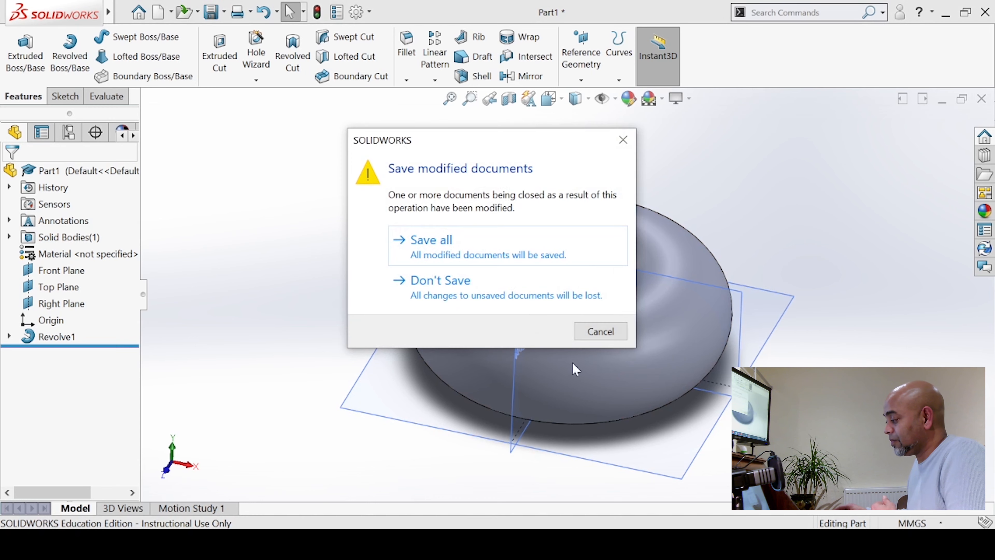
{"action": "left_click", "coordinate": [504, 286]}
{"action": "left_click", "coordinate": [148, 12]}
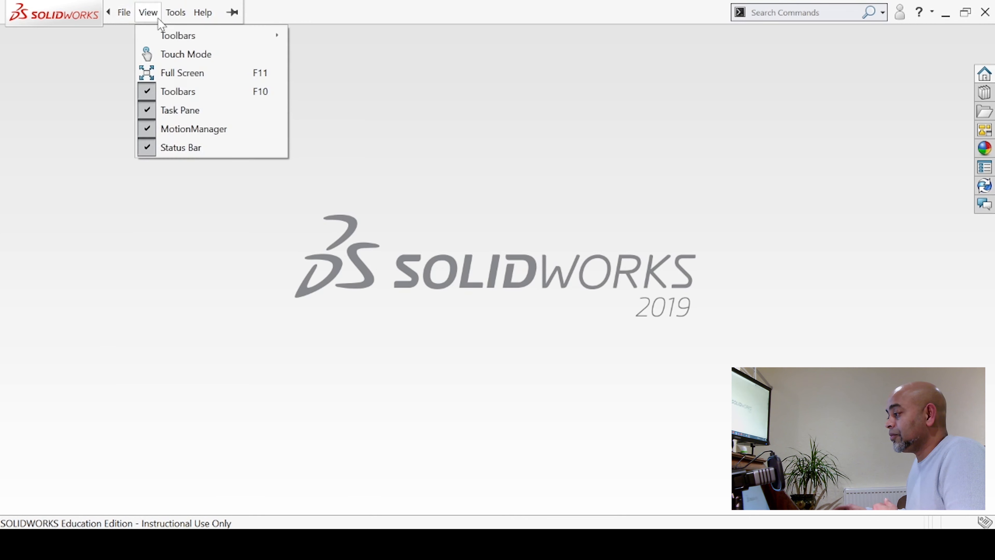
{"action": "left_click", "coordinate": [140, 35]}
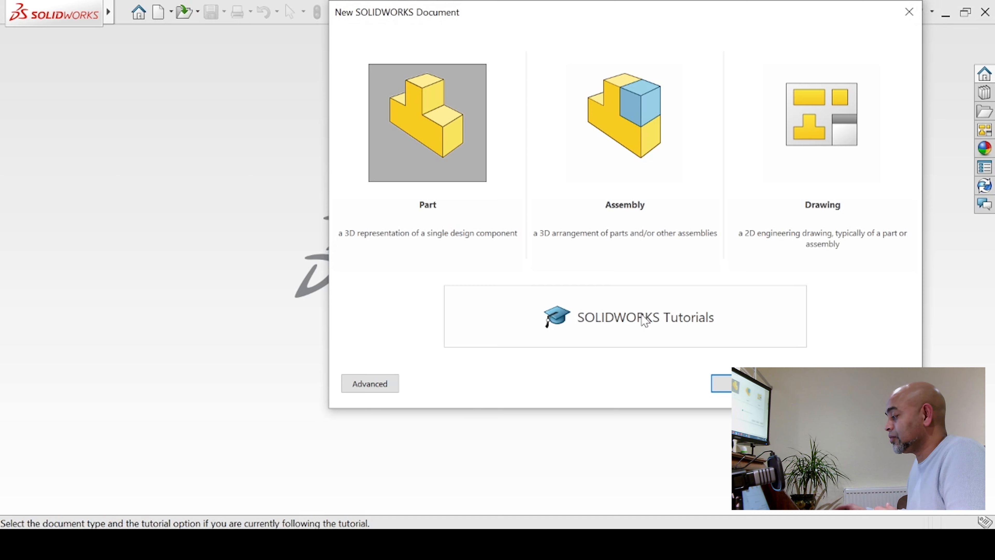
{"action": "left_click", "coordinate": [721, 383]}
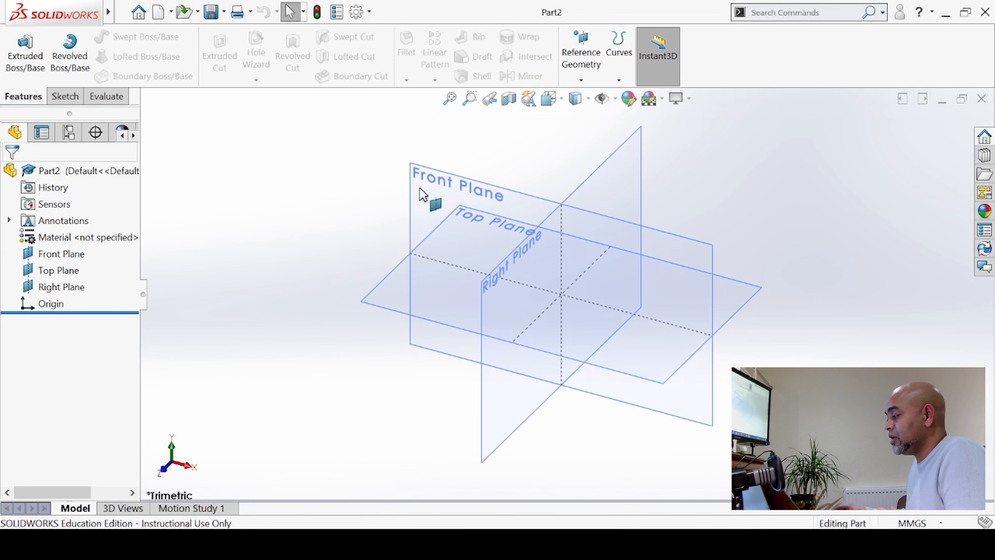
- Start a sketch on the Front Plane and draw a vertical construction line through the origin, extending beyond the plane at both ends
{"action": "left_click", "coordinate": [428, 195]}
{"action": "left_click", "coordinate": [479, 157]}
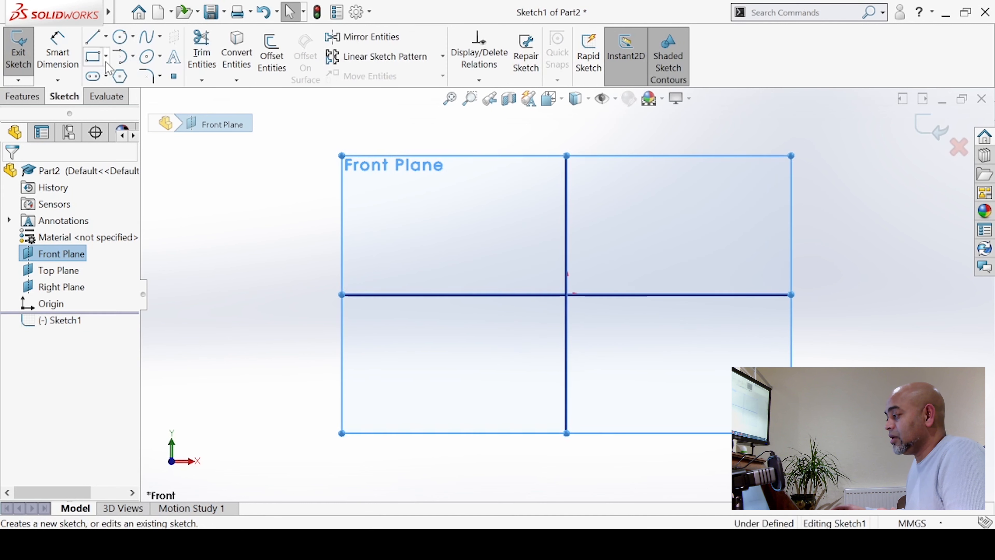
{"action": "left_click", "coordinate": [93, 37]}
{"action": "left_click", "coordinate": [84, 349]}
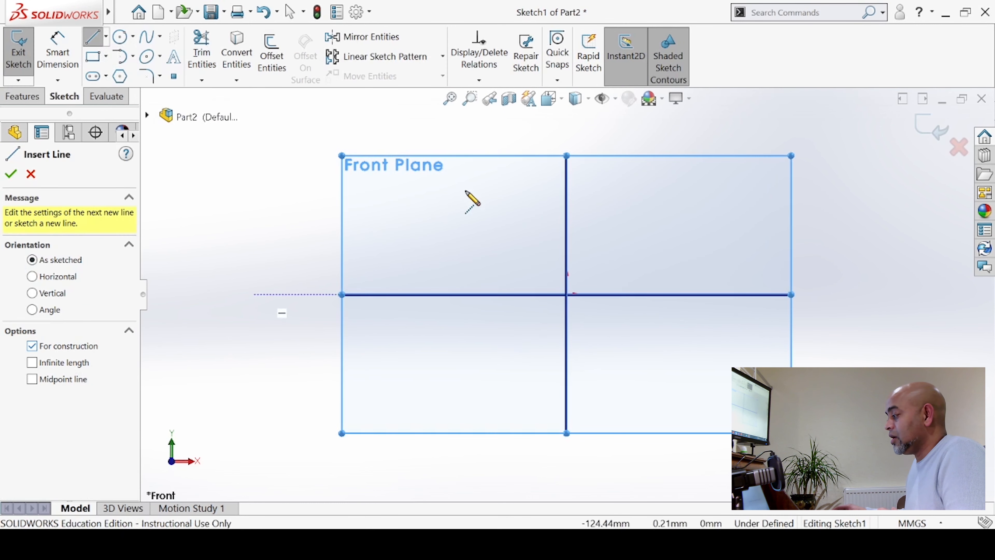
{"action": "left_click", "coordinate": [566, 126]}
{"action": "left_click", "coordinate": [567, 477]}
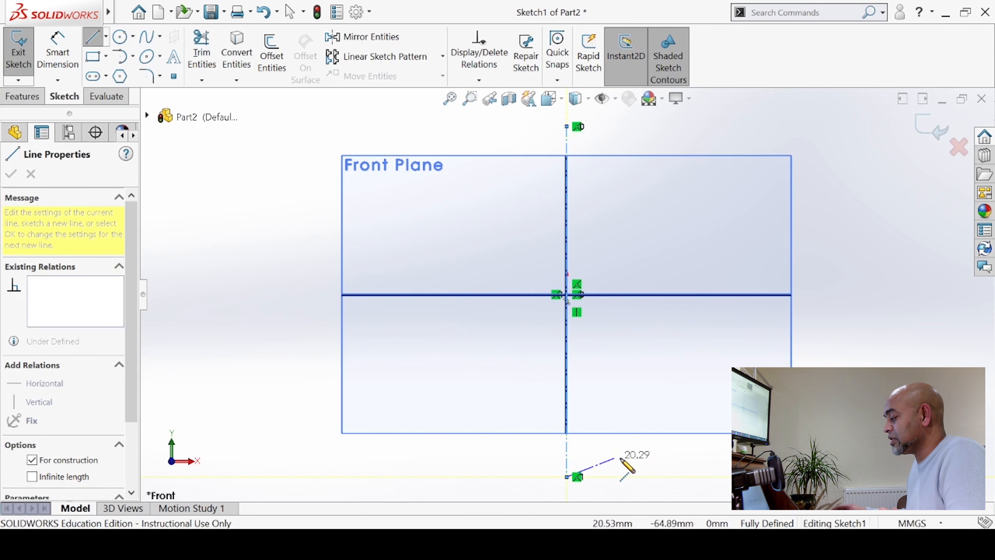
{"action": "right_click", "coordinate": [662, 426]}
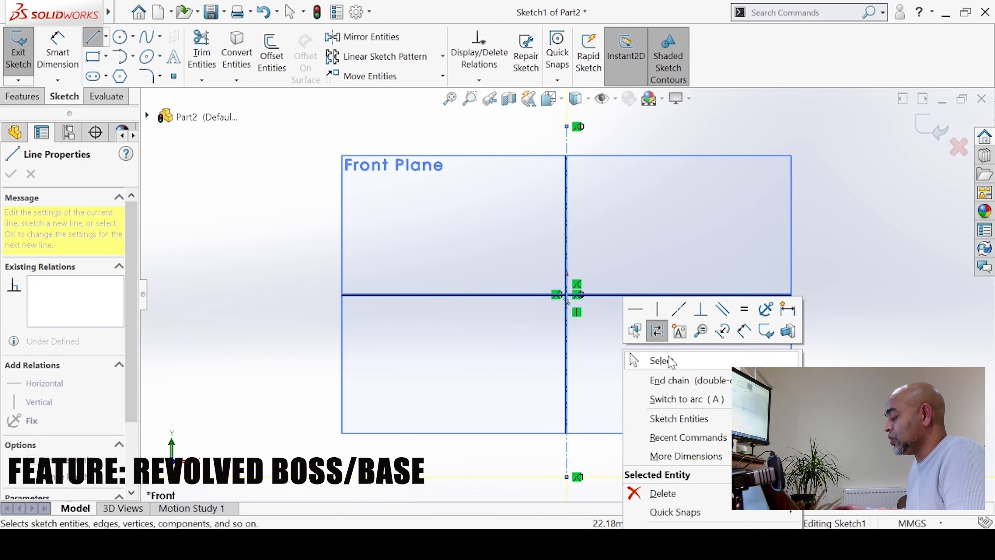
{"action": "left_click", "coordinate": [640, 358]}
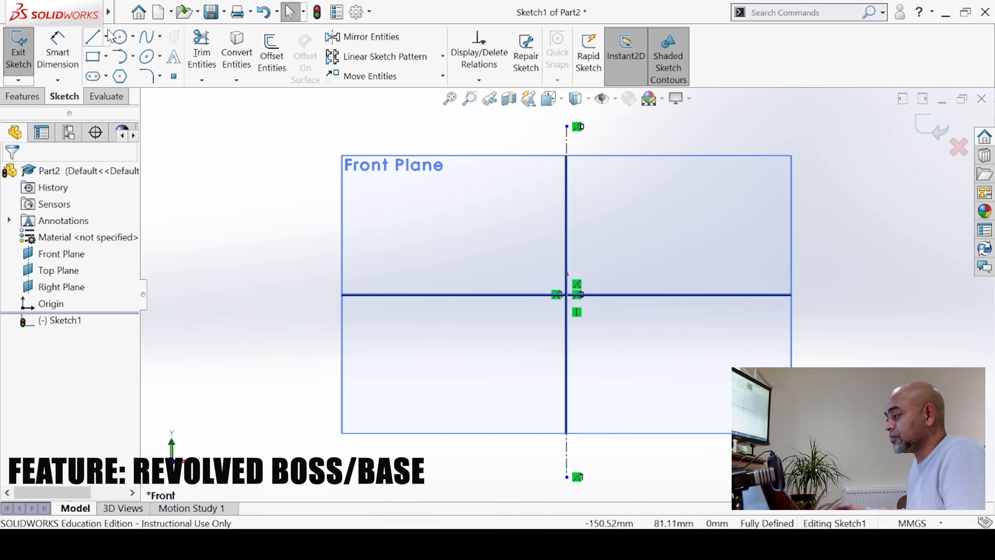
- Start a stepped profile left of the construction line, drawing a vertical inner edge, short top line, tangent quarter arc, vertical line and horizontal ledge
{"action": "left_click", "coordinate": [94, 38]}
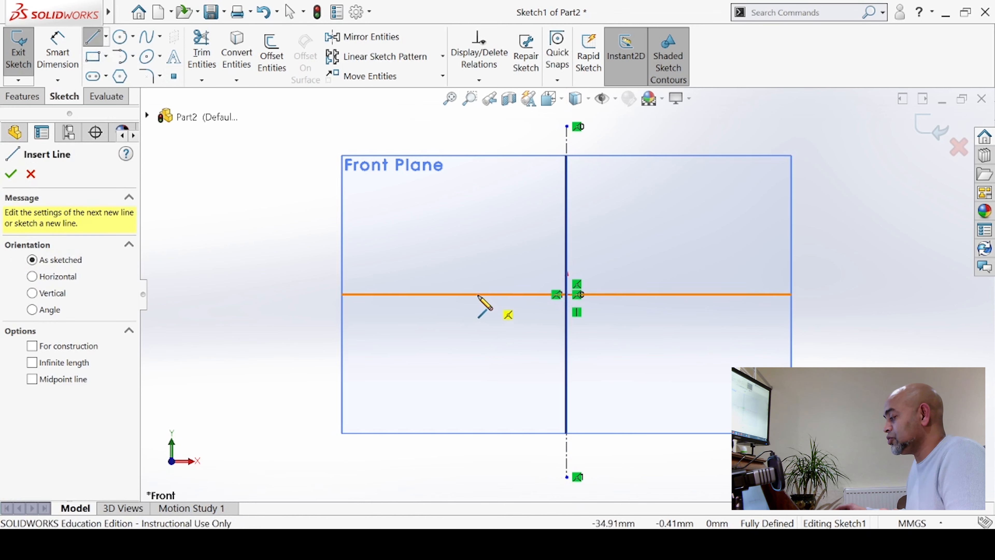
{"action": "mouse_move", "coordinate": [478, 294]}
{"action": "left_mouse_down"}
{"action": "mouse_move", "coordinate": [491, 193]}
{"action": "mouse_move", "coordinate": [477, 161]}
{"action": "left_mouse_up"}
{"action": "left_click", "coordinate": [446, 161]}
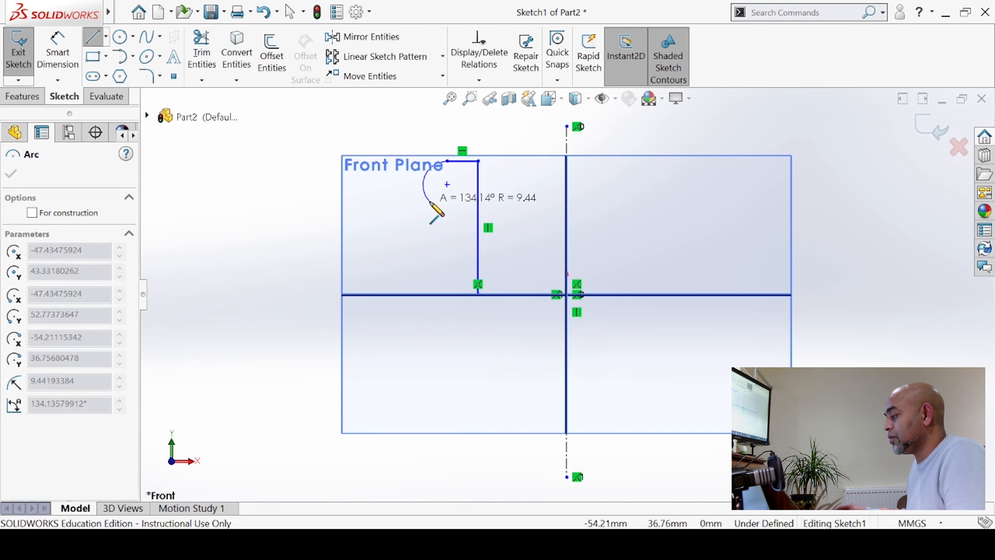
{"action": "left_click", "coordinate": [413, 195]}
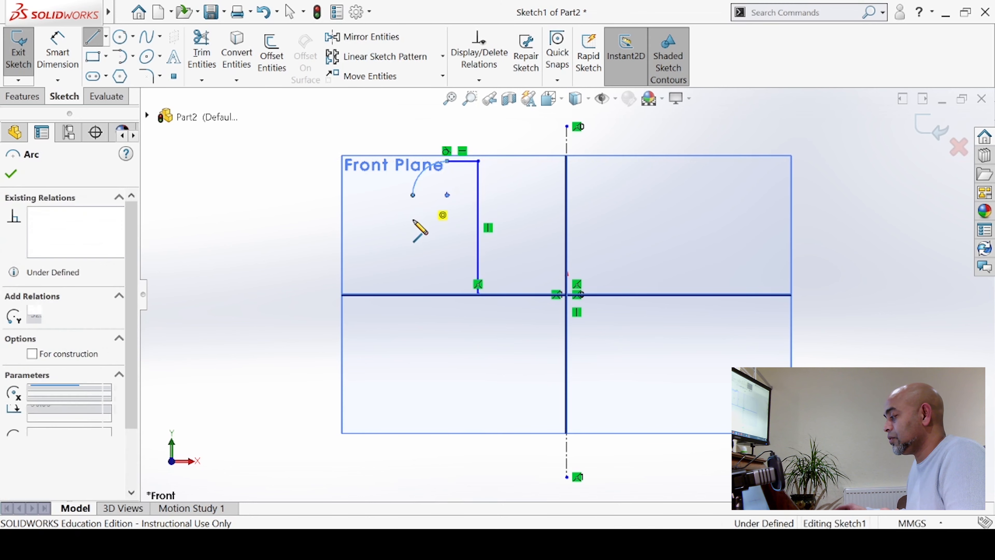
{"action": "left_click", "coordinate": [412, 223]}
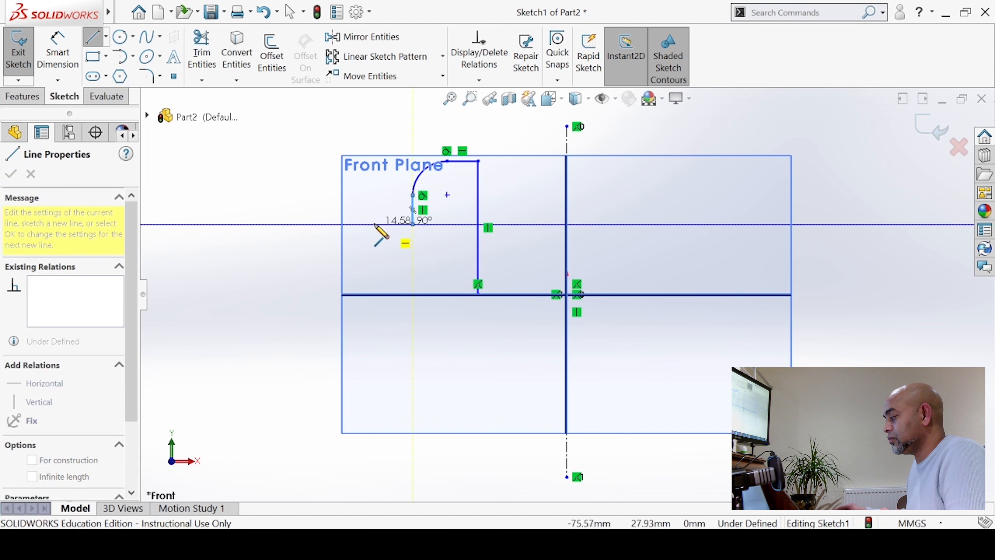
{"action": "left_click", "coordinate": [374, 224]}
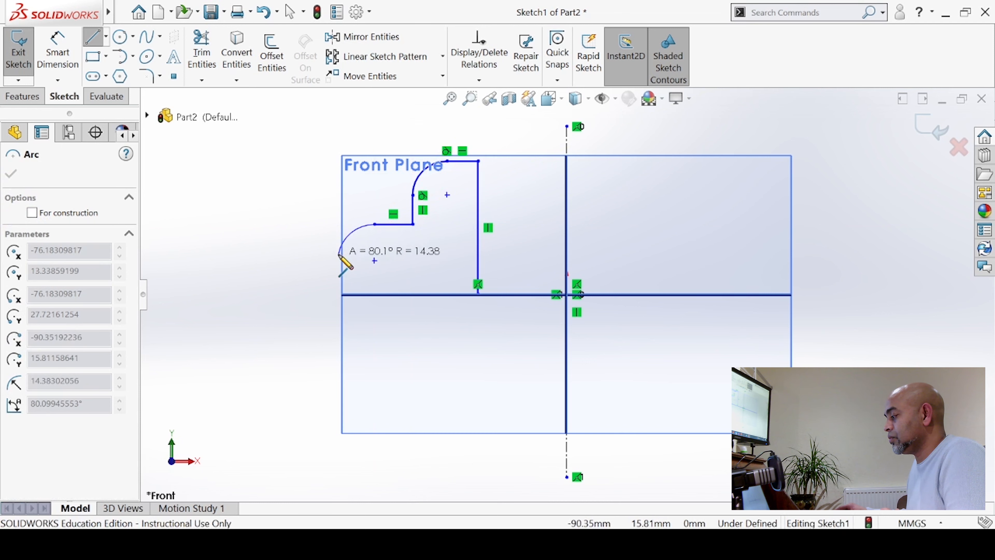
- Add a second tangent arc and a low outer step, close the profile along the horizontal axis, and exit the sketch
{"action": "left_click", "coordinate": [339, 258]}
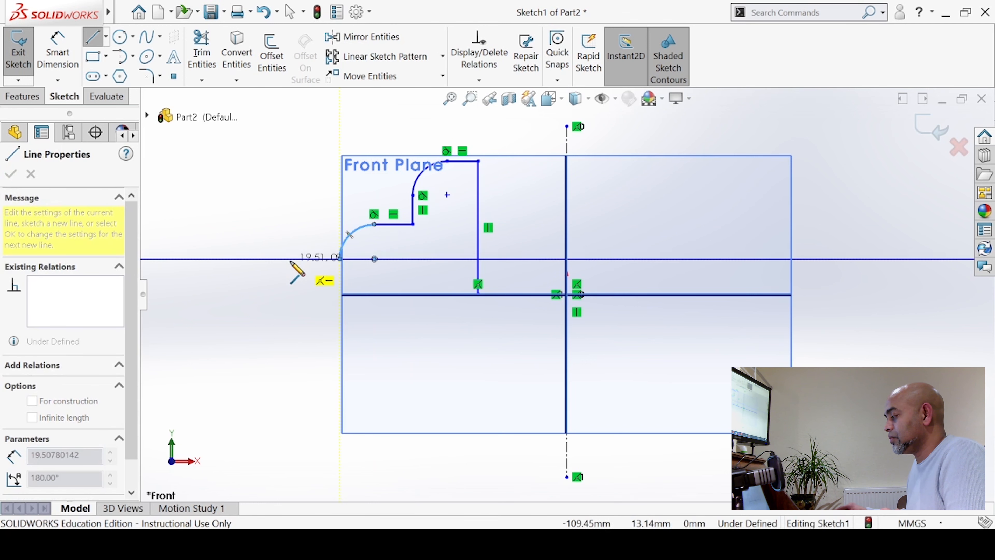
{"action": "left_click", "coordinate": [289, 293]}
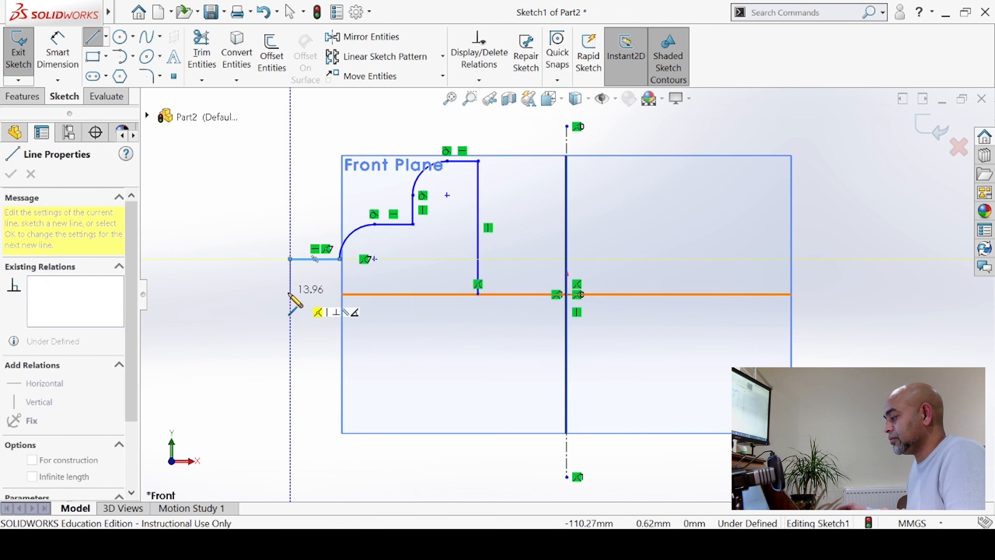
{"action": "left_click", "coordinate": [290, 294]}
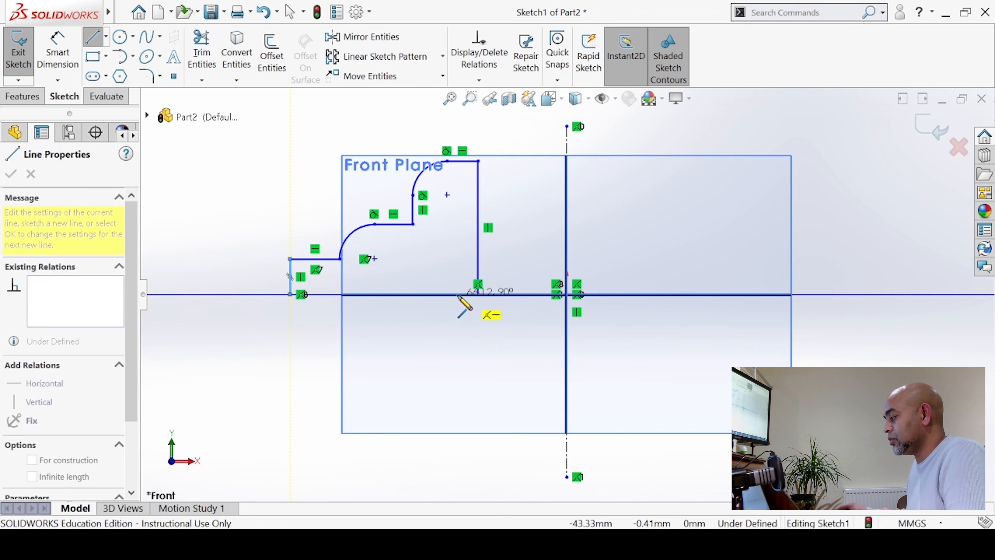
{"action": "left_click", "coordinate": [478, 294]}
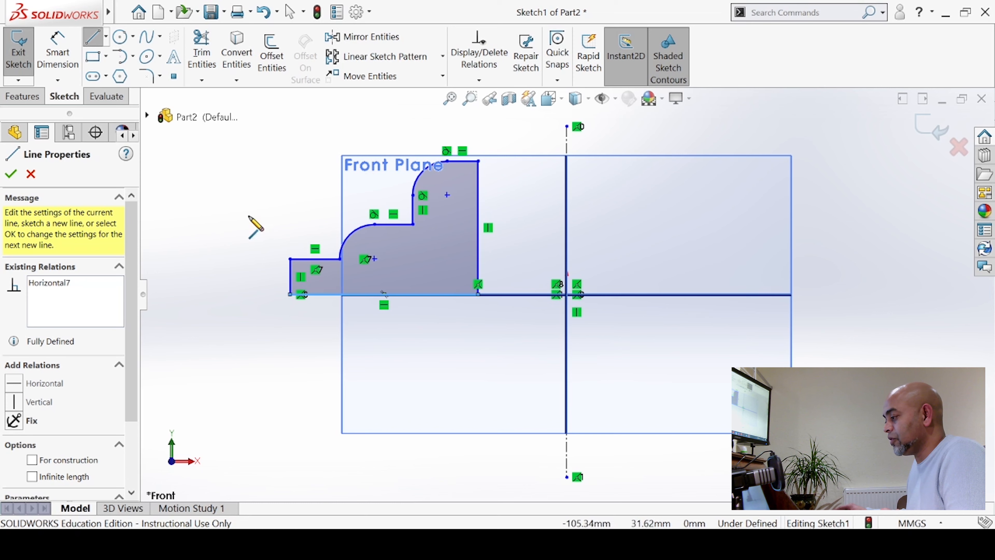
{"action": "left_click", "coordinate": [10, 174]}
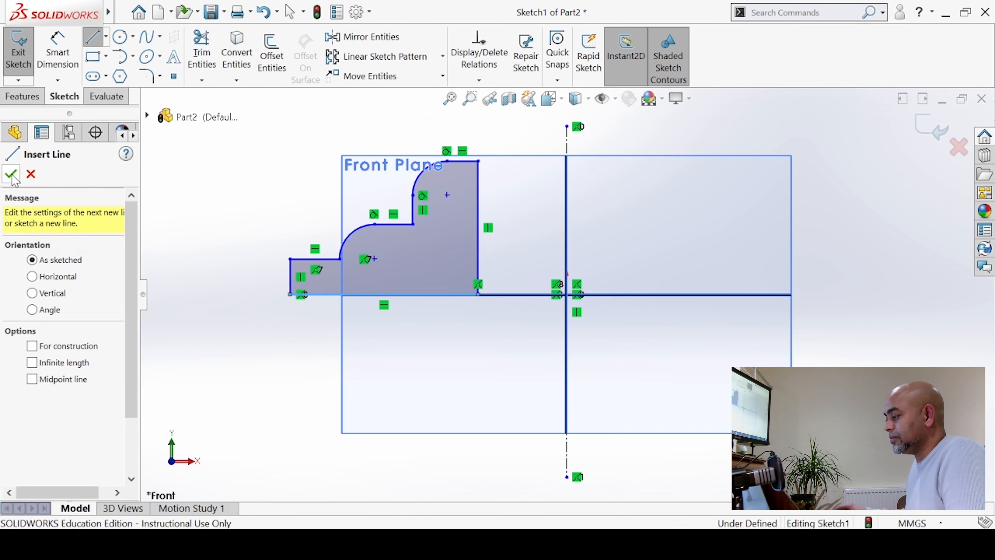
{"action": "left_click", "coordinate": [19, 50]}
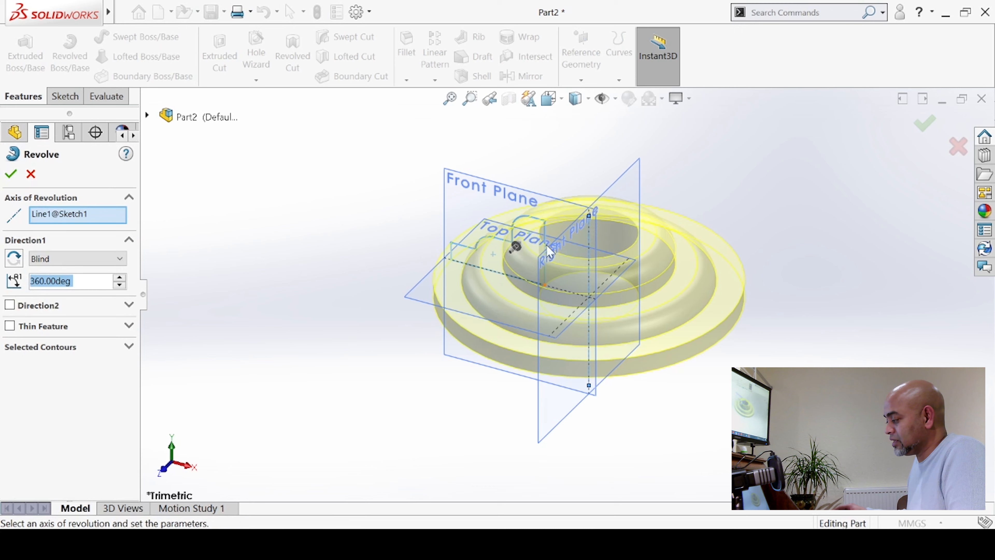
- Try revolving the profile about the construction line with 180 degrees in Direction 1 and 90 degrees in Direction 2, and cancel the feature
{"action": "scroll", "coordinate": [570, 251], "scroll_direction": "down", "scroll_amount": 3}
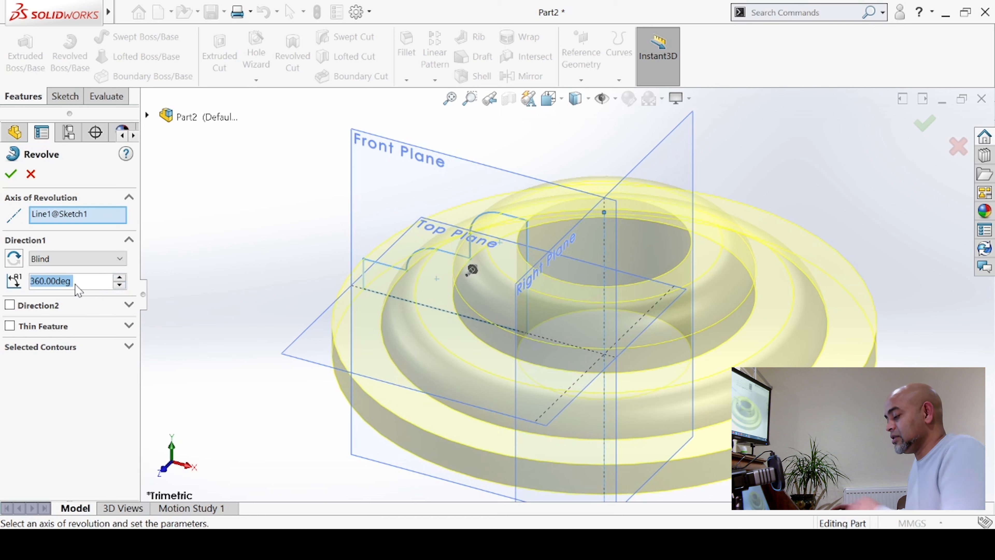
{"action": "type", "text": "180"}
{"action": "key", "text": "Return"}
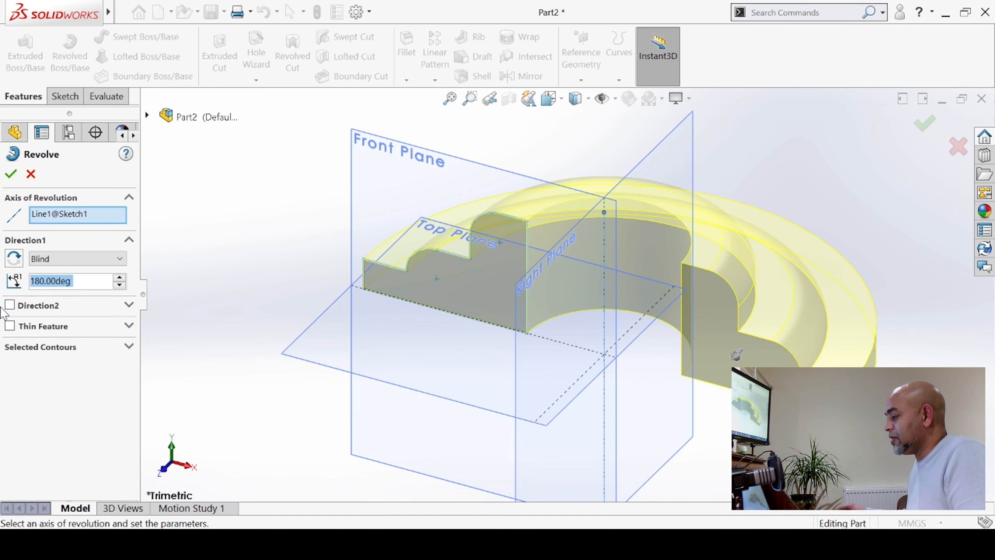
{"action": "left_click", "coordinate": [10, 305]}
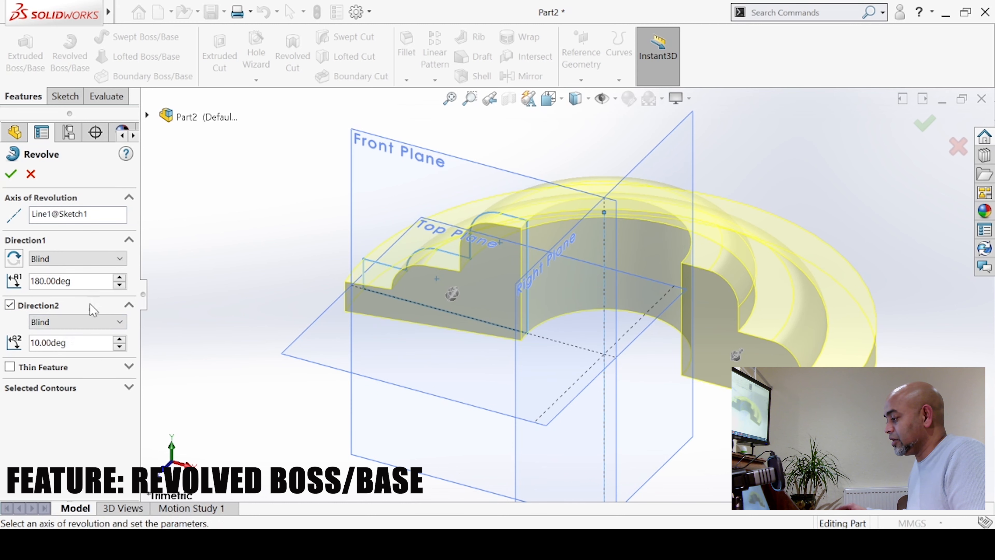
{"action": "left_click_drag", "start_coordinate": [119, 341], "coordinate": [116, 345]}
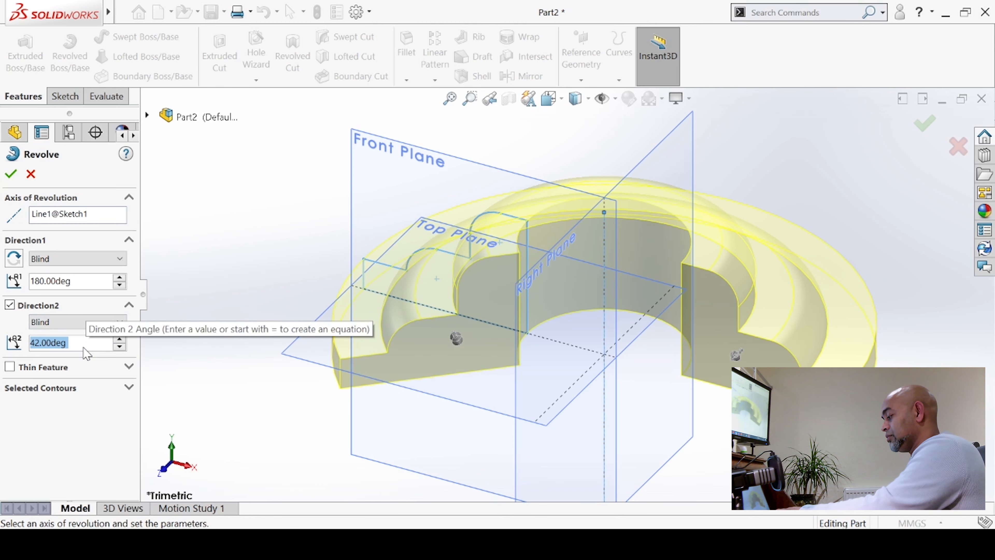
{"action": "type", "text": "90"}
{"action": "key", "text": "Return"}
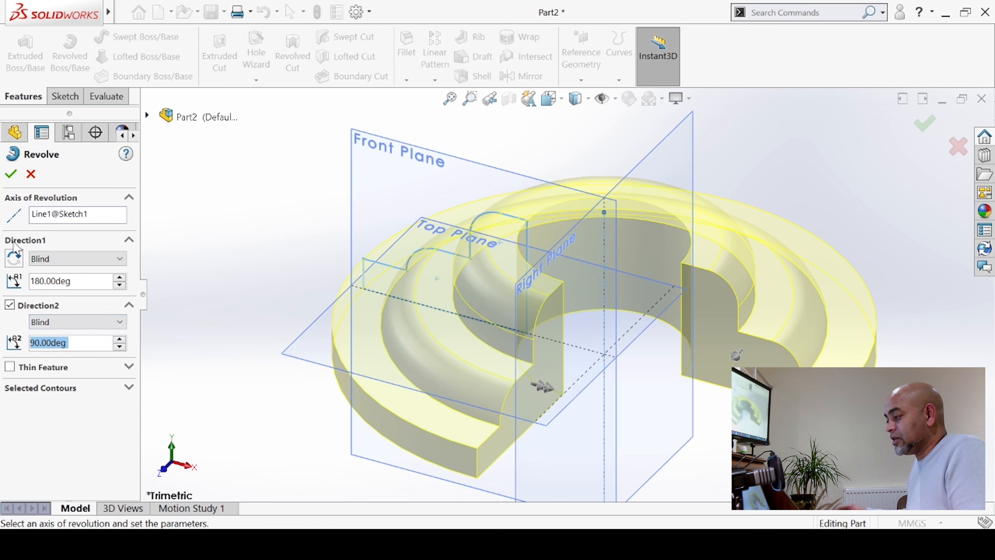
{"action": "left_click", "coordinate": [30, 174]}
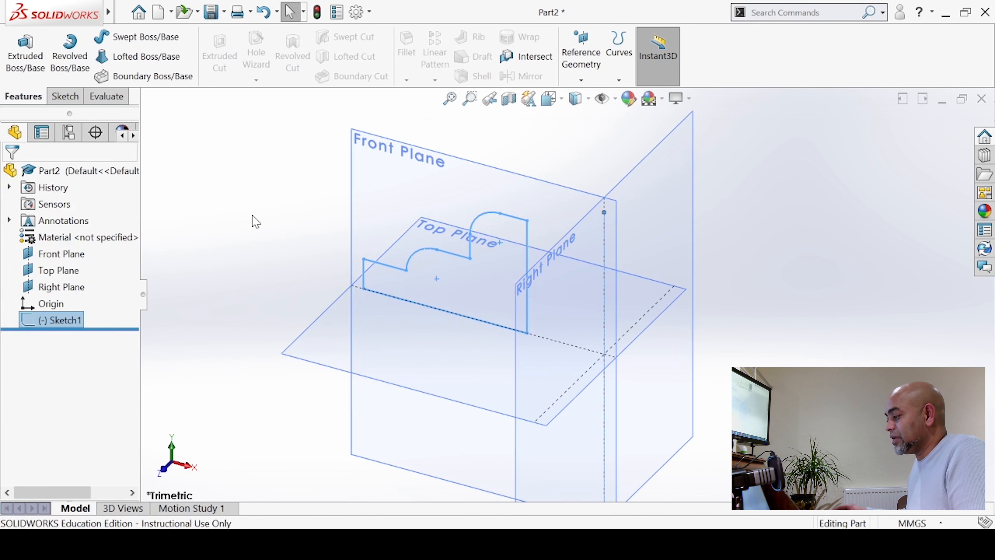
- Revolve the profile 360 degrees about its own inner vertical edge instead of the construction line, and undo that revolve
{"action": "left_click", "coordinate": [57, 331]}
{"action": "left_click", "coordinate": [69, 55]}
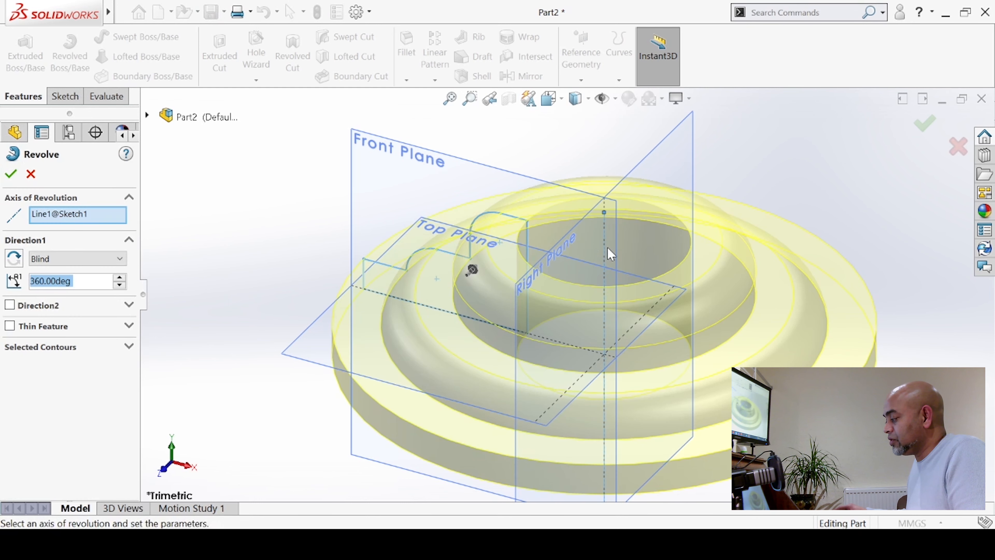
{"action": "left_click", "coordinate": [527, 235]}
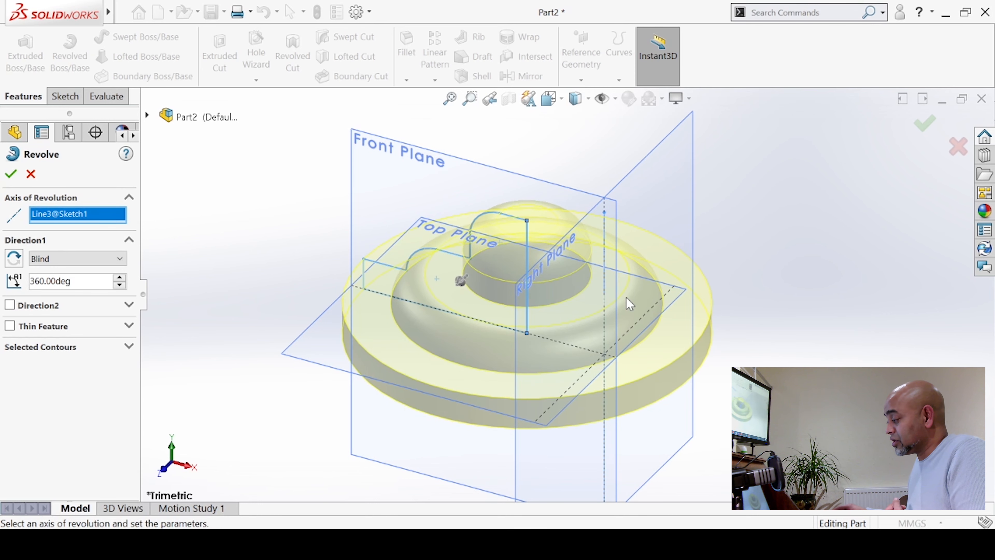
{"action": "left_click", "coordinate": [12, 179]}
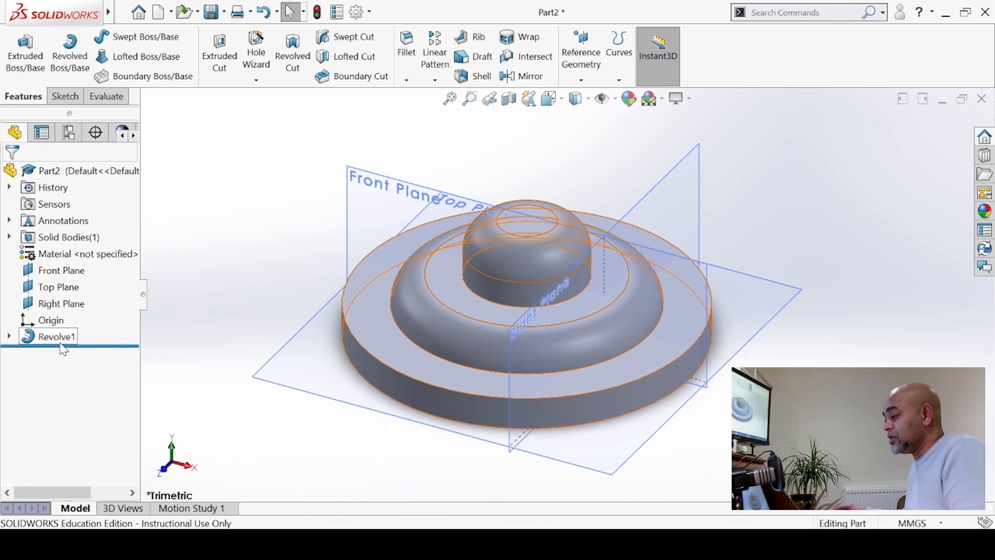
{"action": "key", "text": "ctrl+z"}
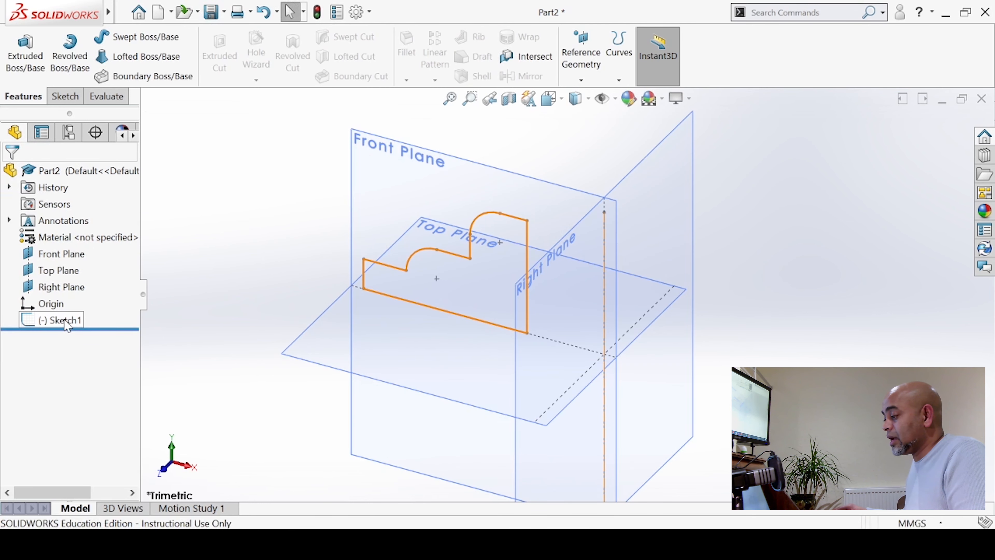
- Revolve the stepped profile sketch 360 degrees about the vertical construction line
{"action": "left_click", "coordinate": [66, 321]}
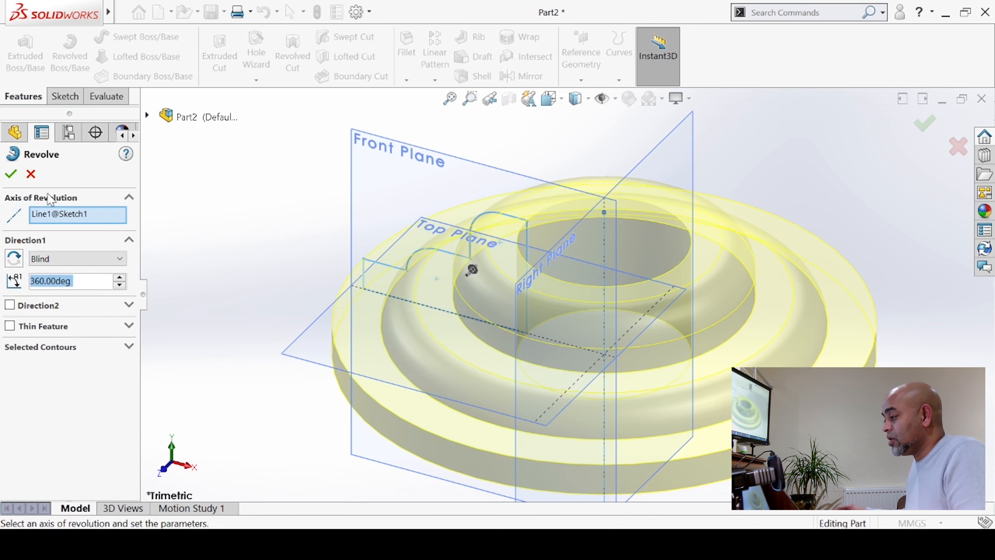
{"action": "left_click", "coordinate": [11, 175]}
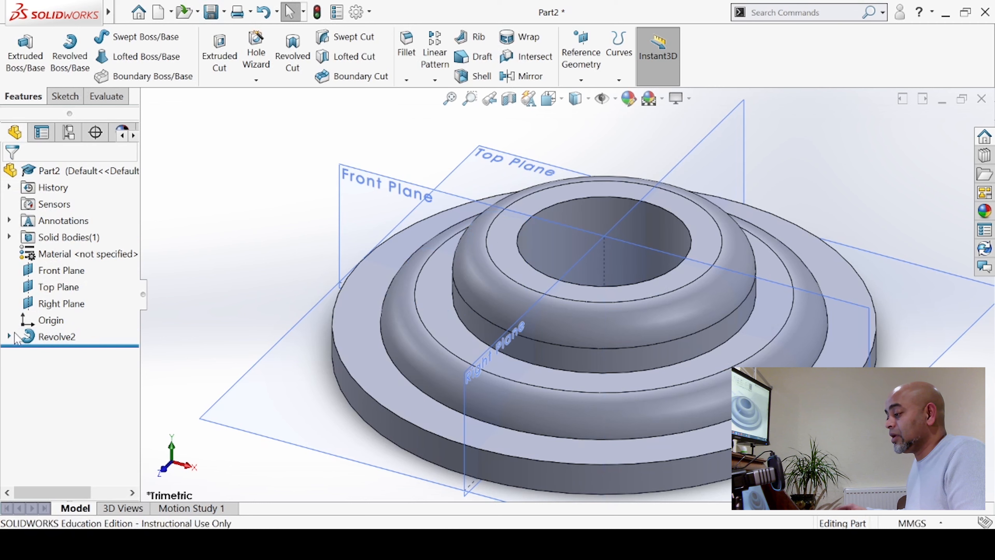
{"action": "left_click", "coordinate": [59, 338]}
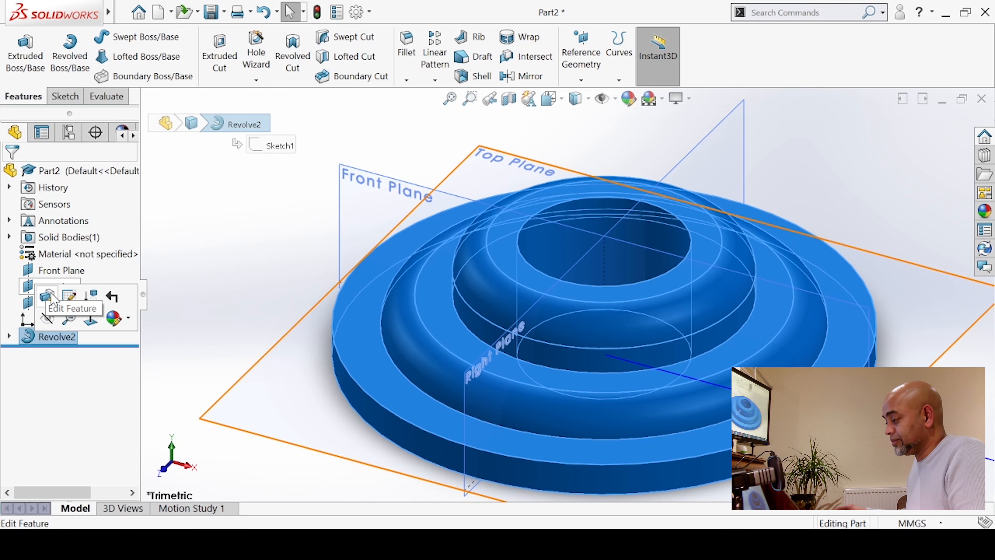
{"action": "left_click", "coordinate": [240, 263]}
{"action": "middle_click_drag", "start_coordinate": [240, 262], "coordinate": [219, 309]}
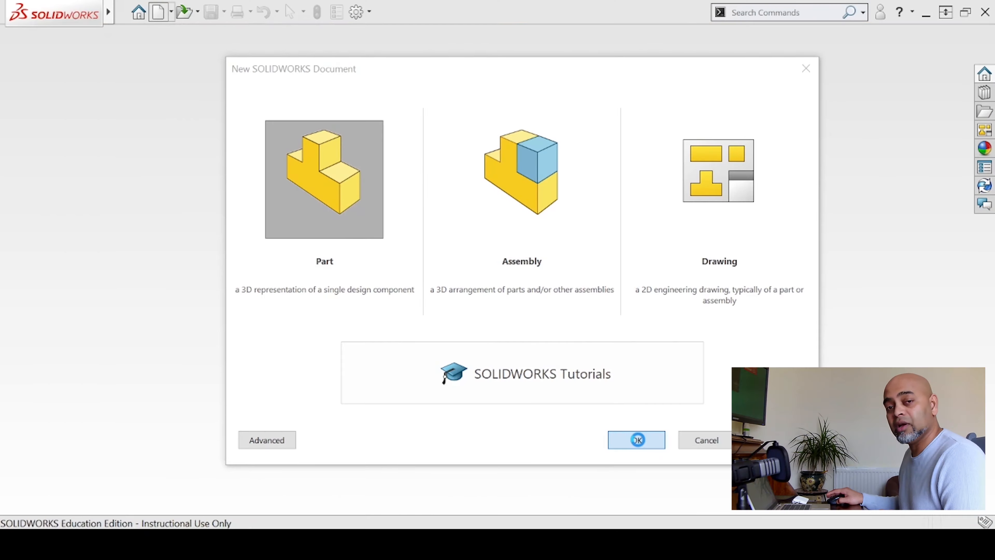
- Create a new part document and start a sketch on the Front Plane
{"action": "left_click", "coordinate": [638, 438]}
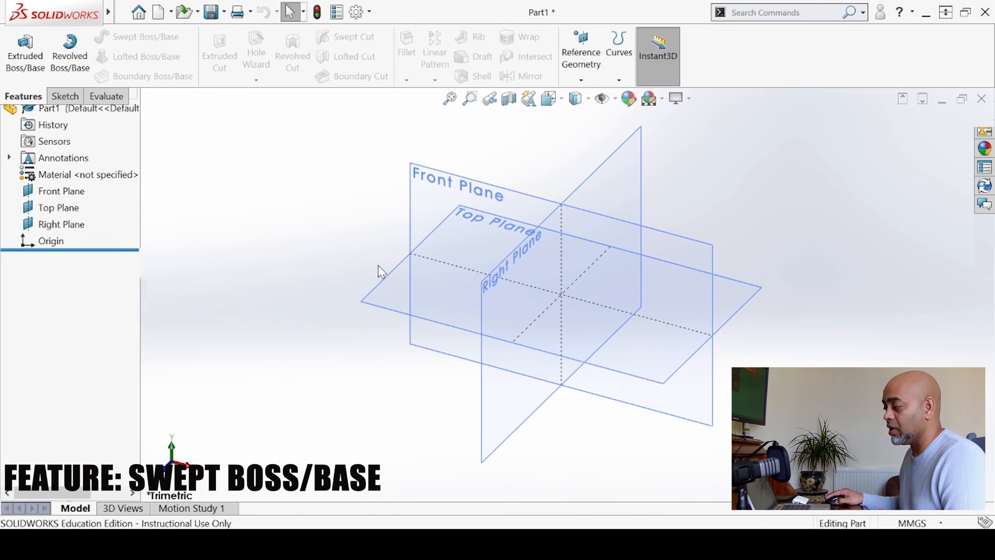
{"action": "left_click", "coordinate": [422, 198]}
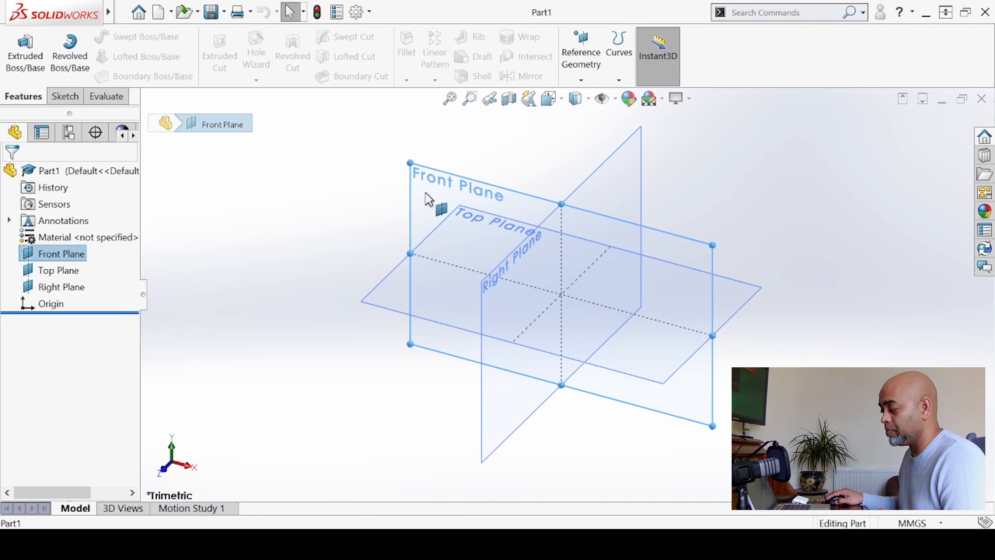
{"action": "left_click", "coordinate": [478, 156]}
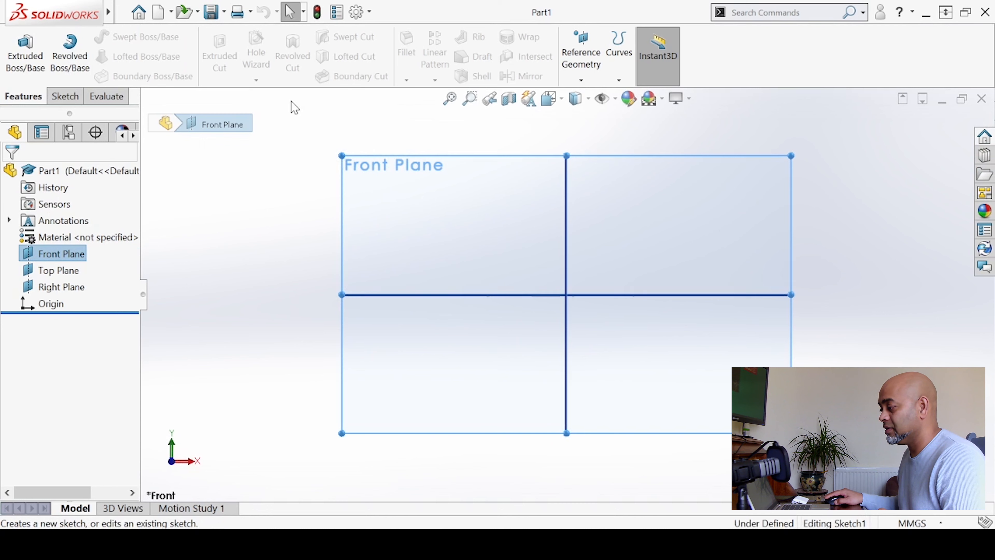
- Draw a circle centred on the origin with a radius of about 14.5 mm
{"action": "left_click", "coordinate": [120, 38]}
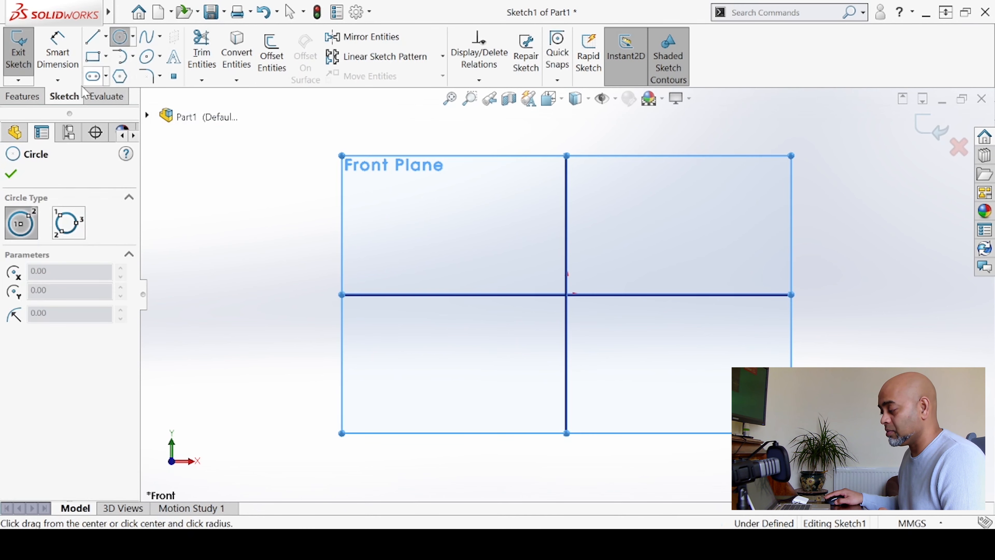
{"action": "left_click", "coordinate": [567, 295]}
{"action": "left_click", "coordinate": [536, 314]}
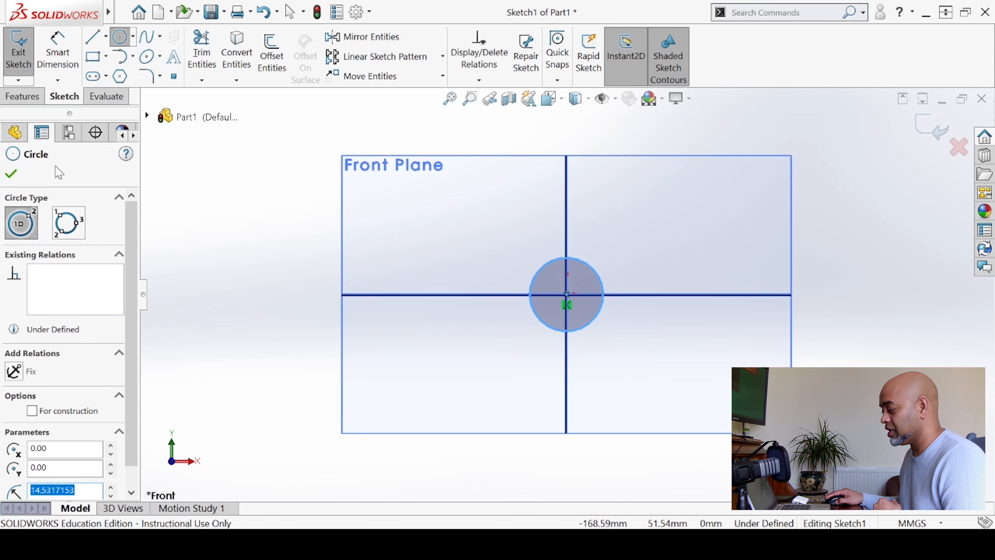
- Dimension the circle's diameter below the circle and exit the sketch
{"action": "left_click", "coordinate": [51, 59]}
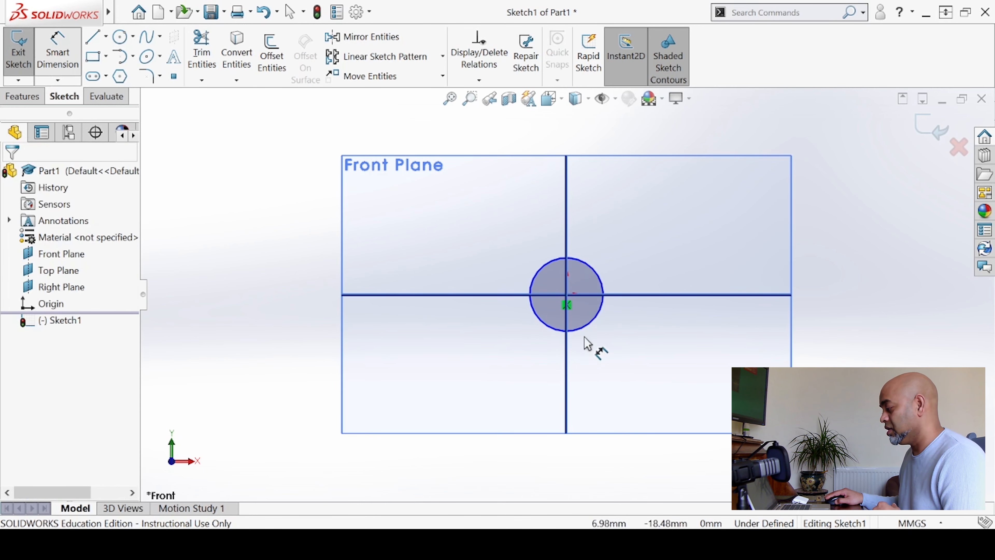
{"action": "left_click", "coordinate": [593, 322]}
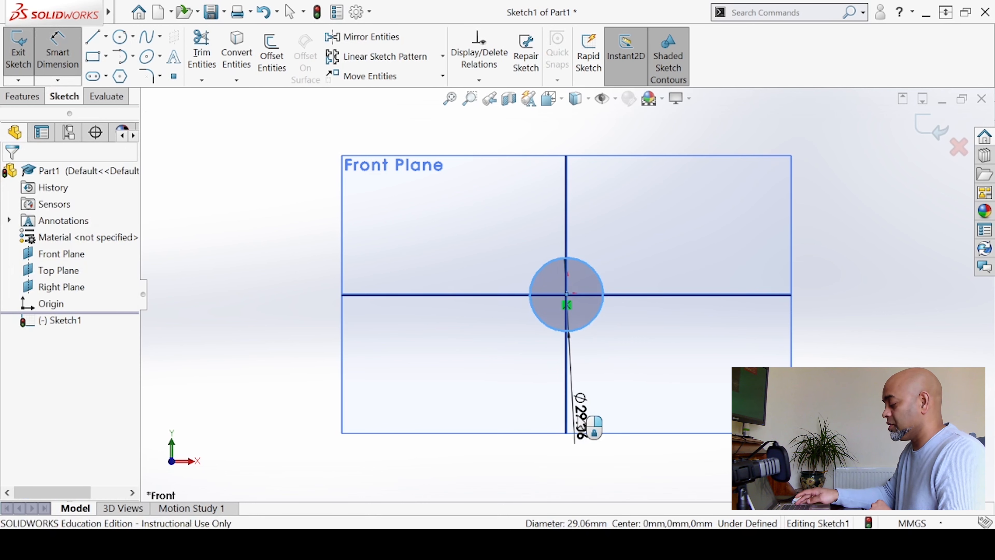
{"action": "left_click", "coordinate": [594, 426]}
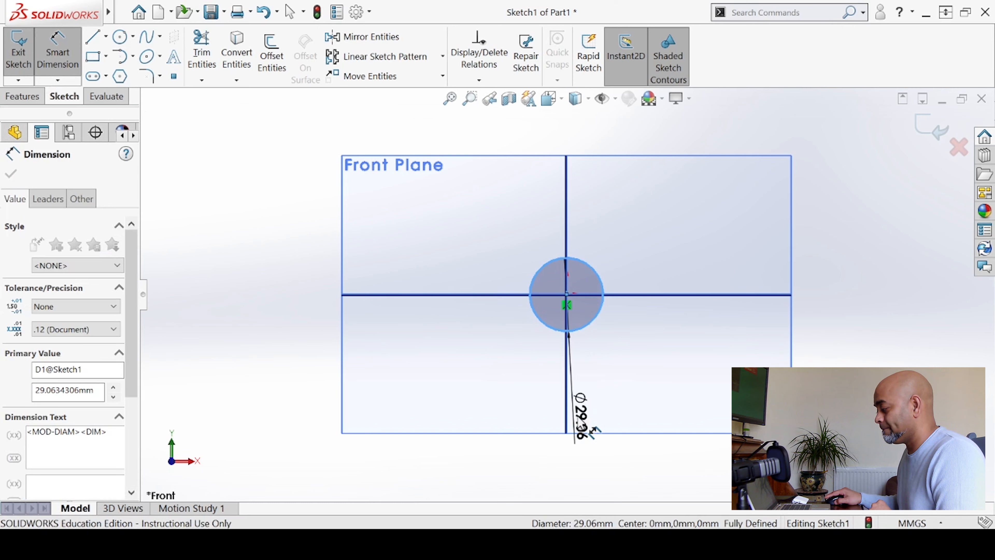
{"action": "left_click", "coordinate": [19, 51]}
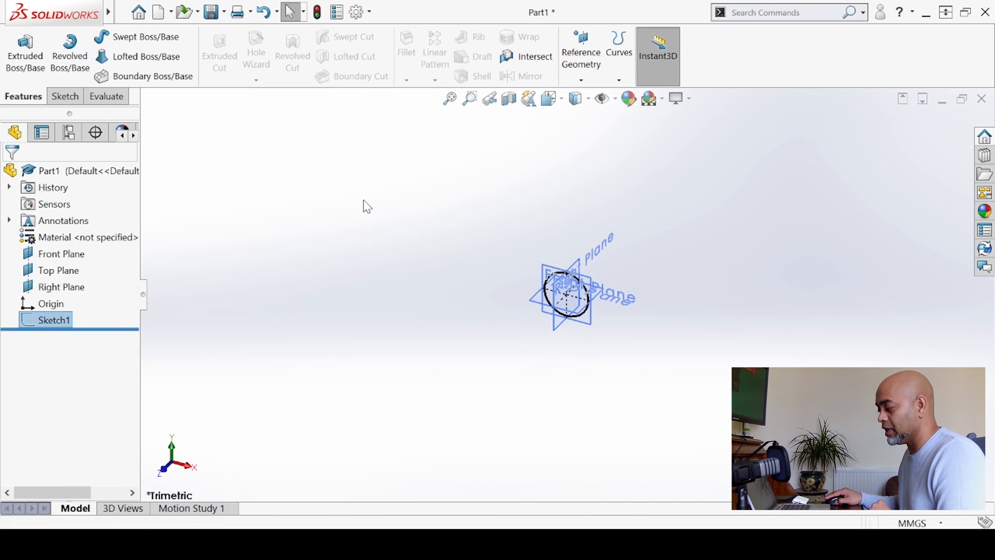
{"action": "scroll", "coordinate": [614, 244], "scroll_direction": "down", "scroll_amount": 3}
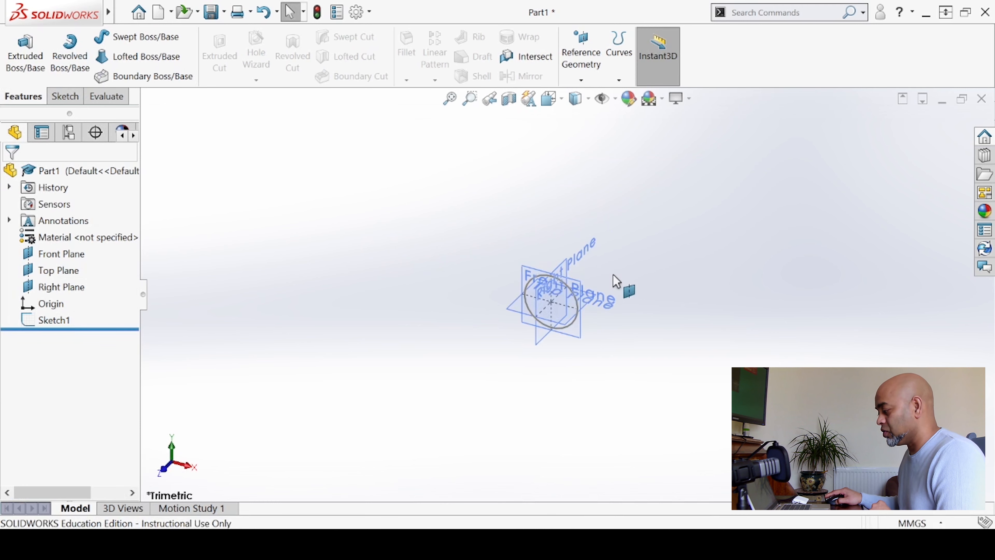
- Start a new sketch on the Right Plane and orient the view normal to it
{"action": "middle_click_drag", "start_coordinate": [584, 239], "coordinate": [507, 321]}
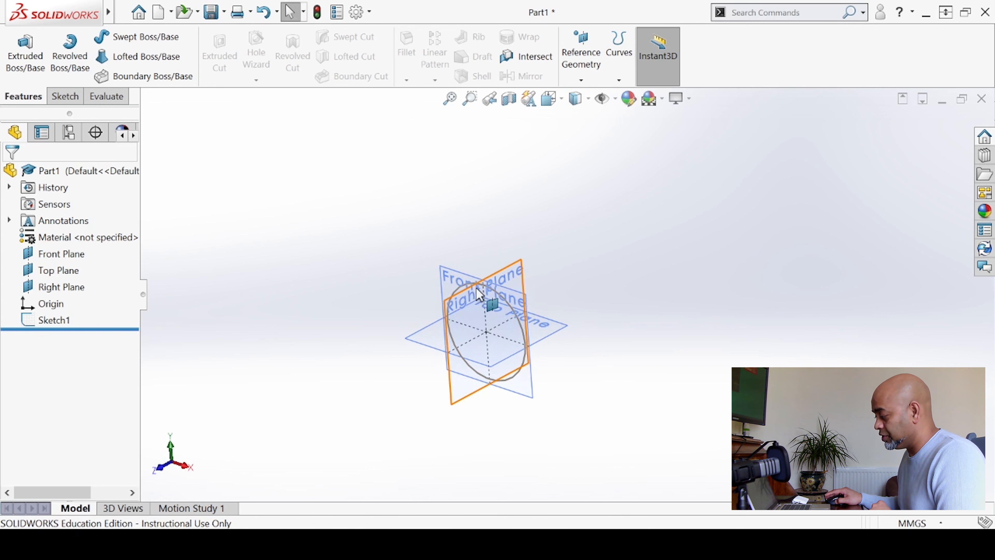
{"action": "middle_click_drag", "start_coordinate": [598, 276], "coordinate": [534, 287]}
{"action": "left_click", "coordinate": [509, 281]}
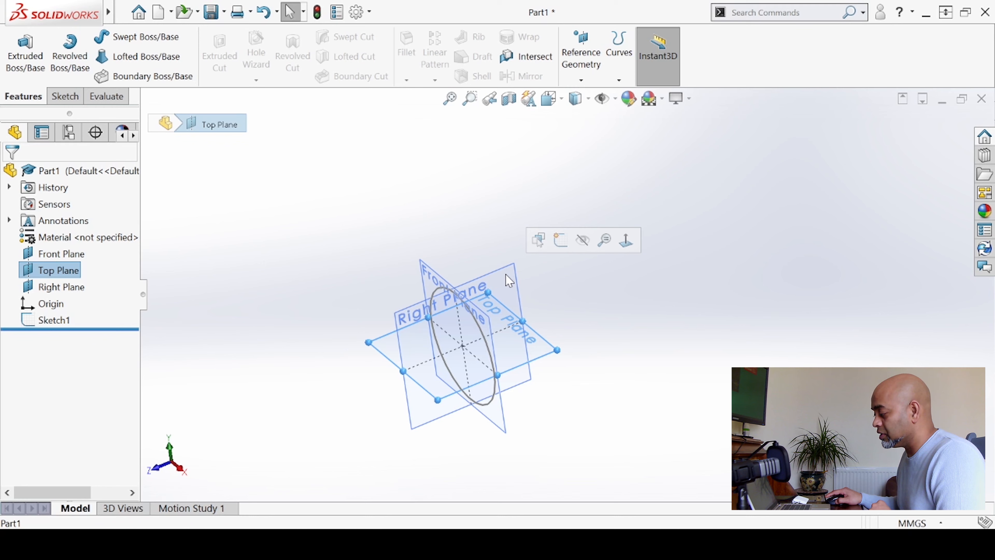
{"action": "left_click", "coordinate": [501, 266]}
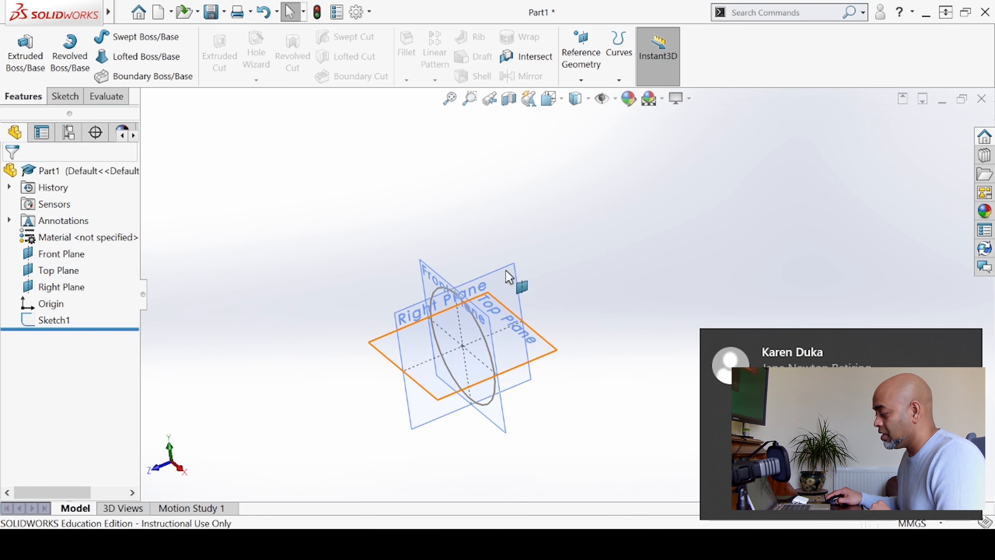
{"action": "left_click", "coordinate": [967, 342]}
{"action": "left_click", "coordinate": [506, 270]}
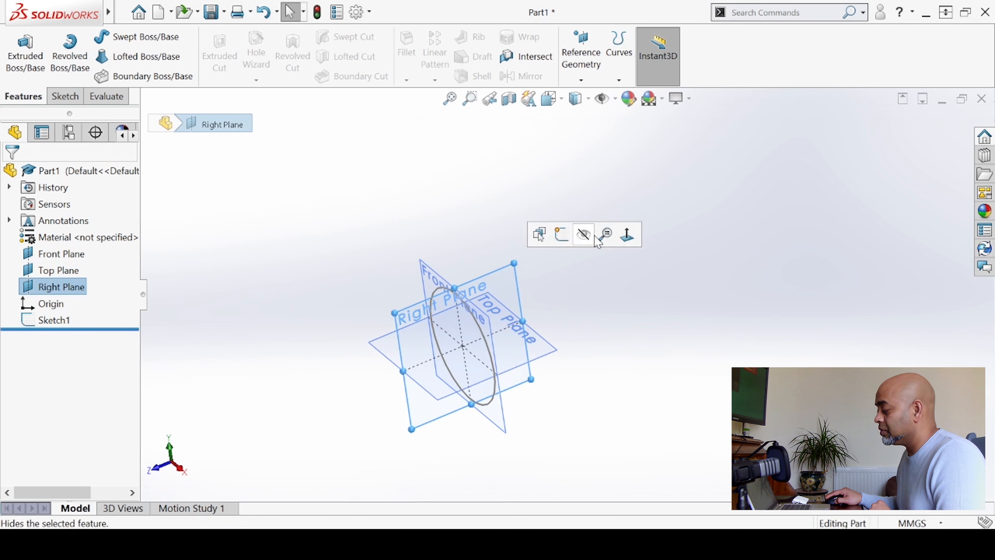
{"action": "left_click", "coordinate": [561, 236]}
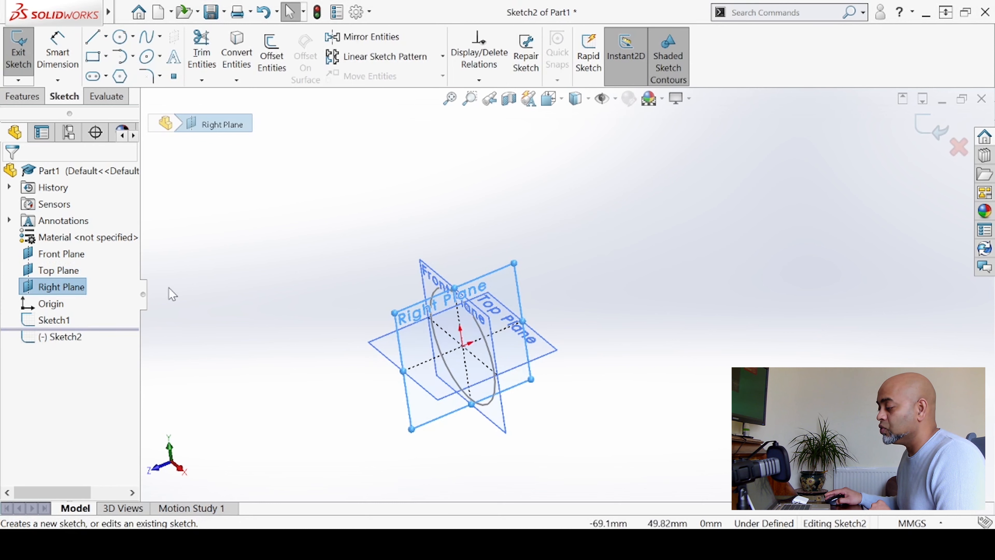
{"action": "left_click", "coordinate": [70, 340]}
{"action": "right_click", "coordinate": [70, 341]}
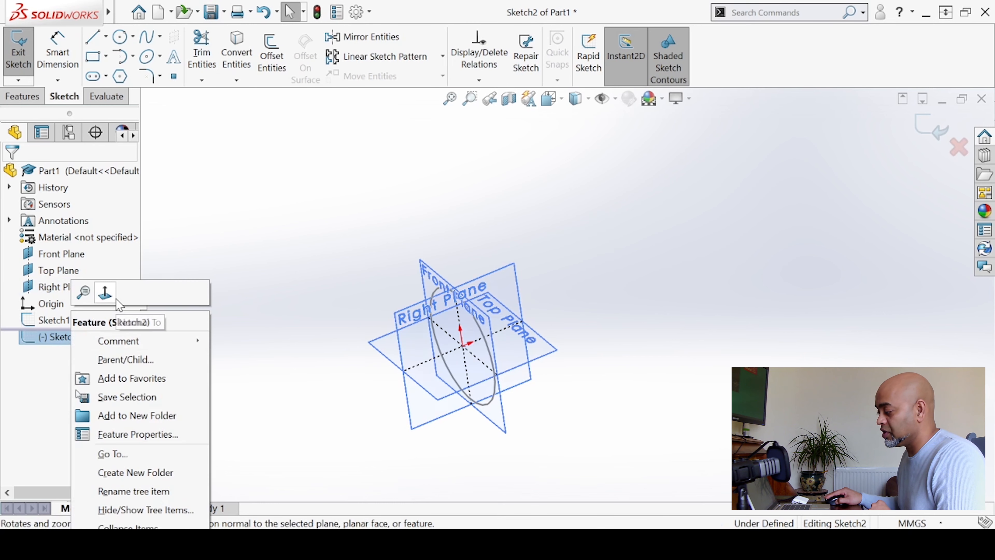
{"action": "left_click", "coordinate": [112, 298]}
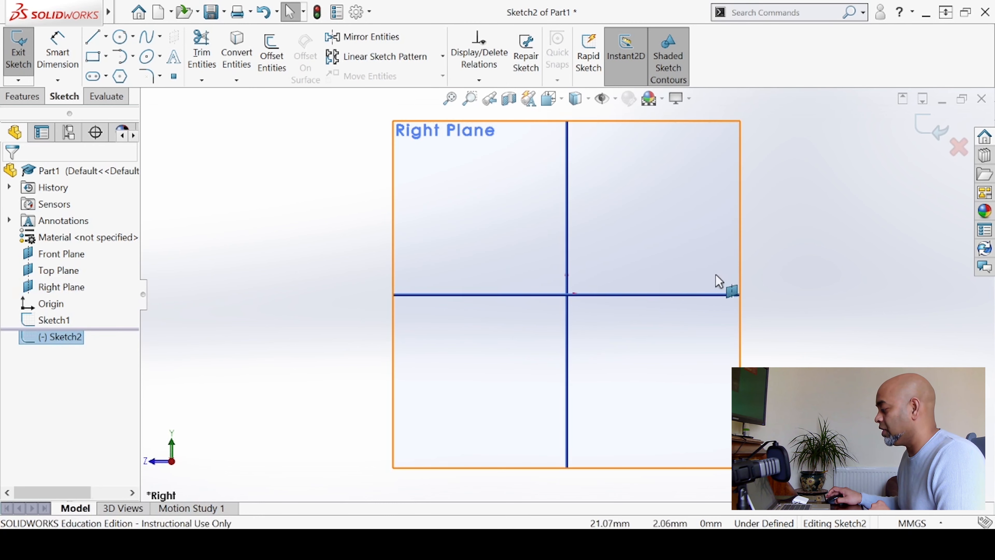
- Draw a horizontal line about 79 mm long from the origin, running away from the Front Plane
{"action": "scroll", "coordinate": [718, 278], "scroll_direction": "up", "scroll_amount": 5}
{"action": "scroll", "coordinate": [823, 245], "scroll_direction": "down", "scroll_amount": 2}
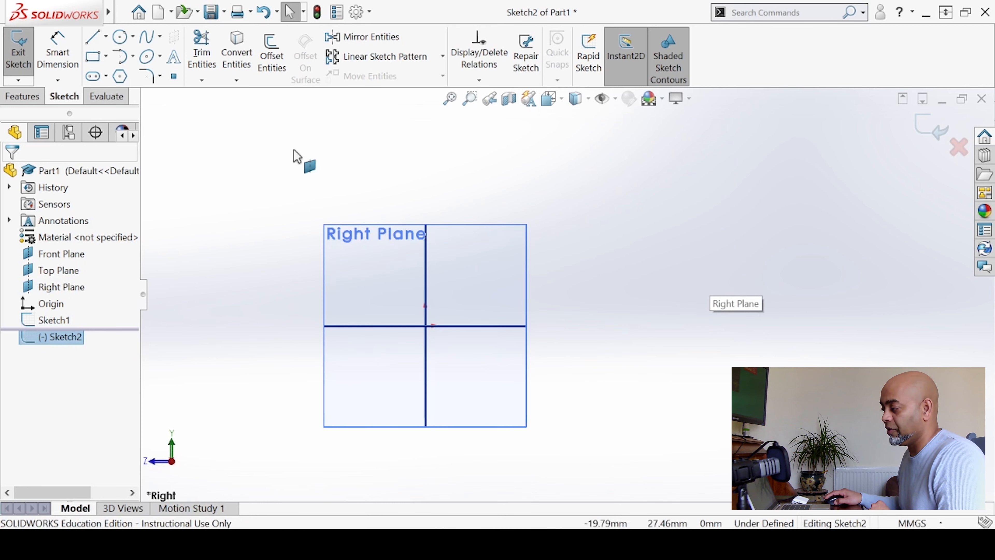
{"action": "left_click", "coordinate": [93, 39]}
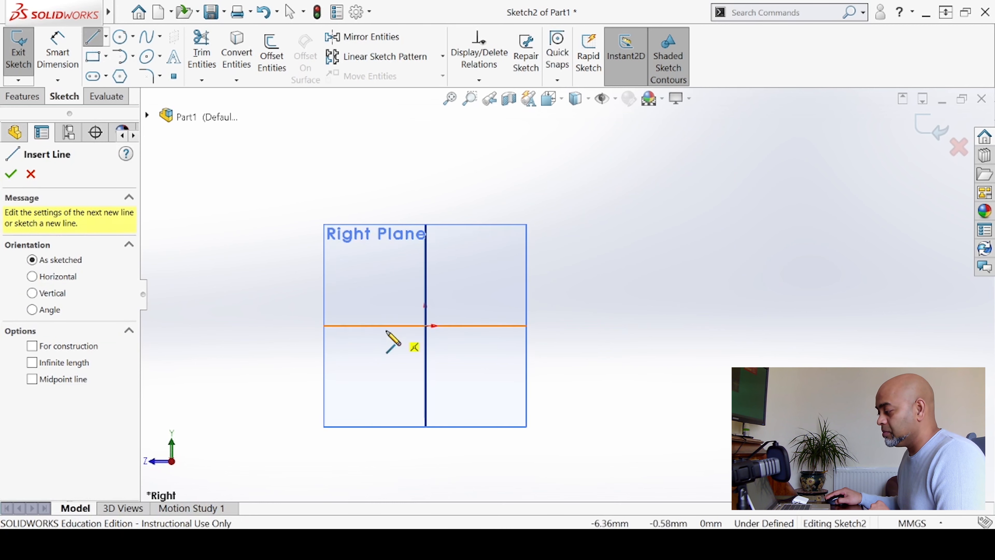
{"action": "left_click", "coordinate": [426, 326]}
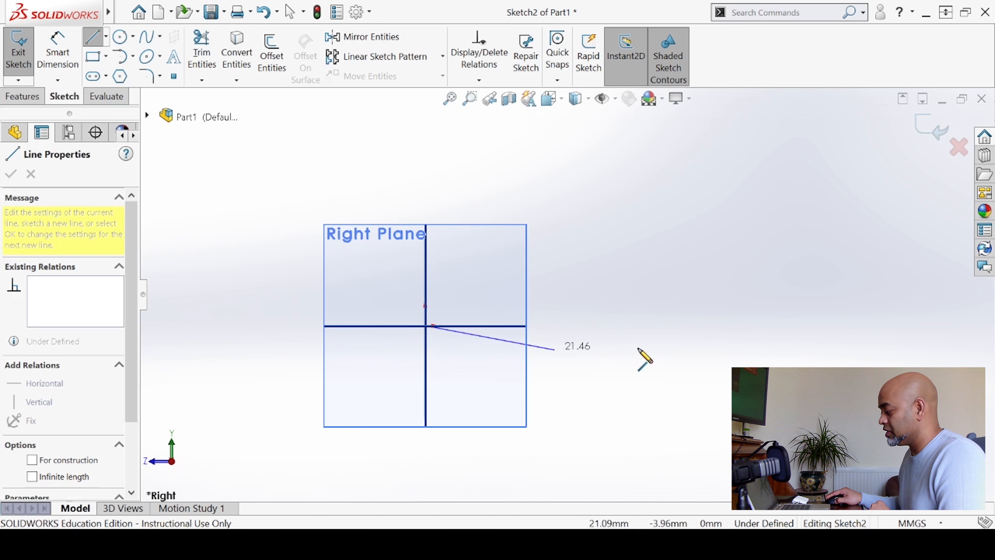
{"action": "left_click", "coordinate": [908, 325]}
{"action": "key", "text": "Escape"}
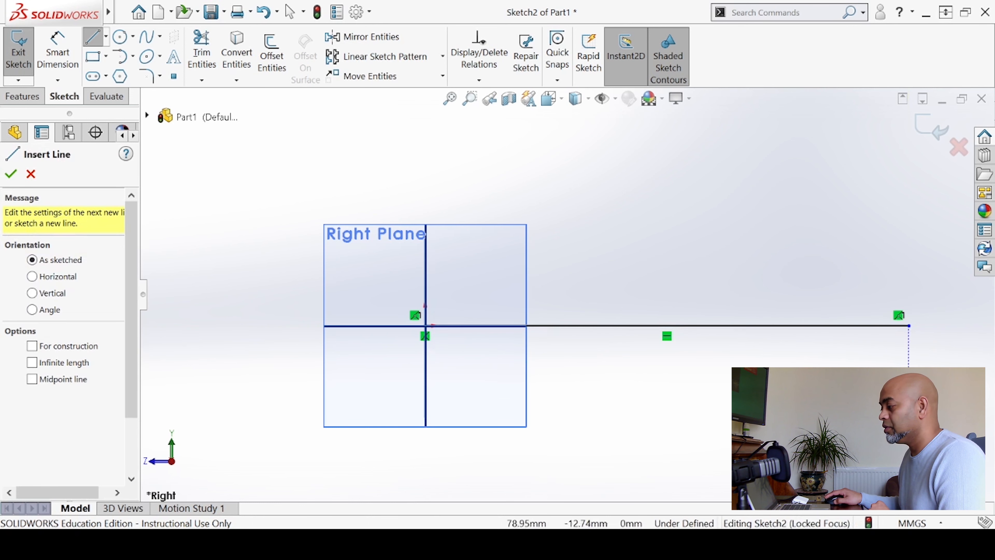
- Dimension the horizontal line's length to 100 mm and exit the sketch
{"action": "left_click", "coordinate": [59, 55]}
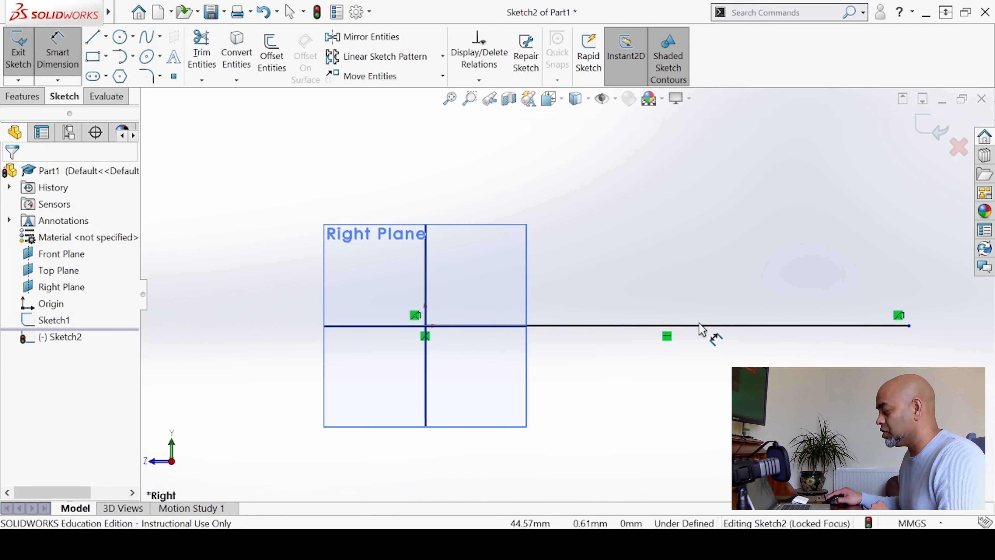
{"action": "left_click", "coordinate": [706, 326]}
{"action": "left_click", "coordinate": [644, 447]}
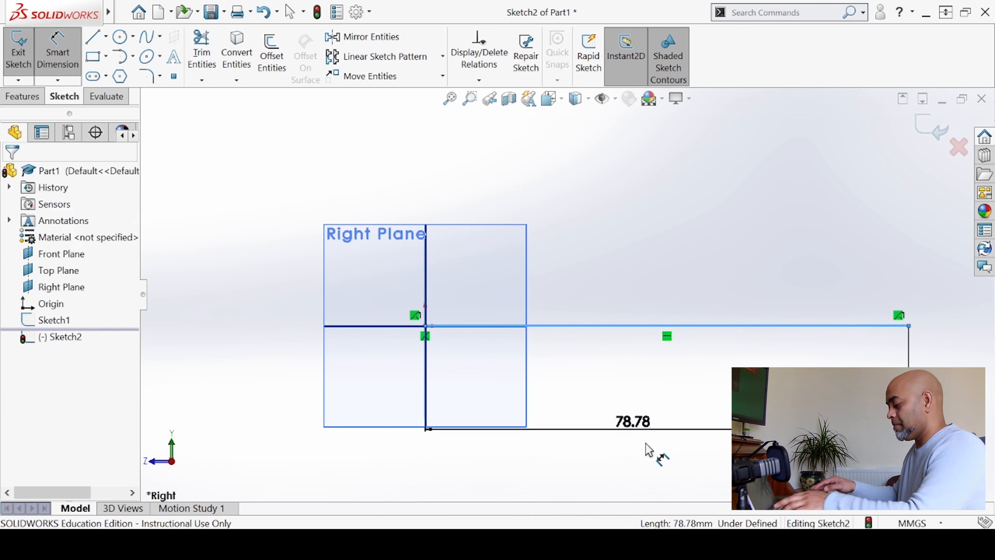
{"action": "type", "text": "100"}
{"action": "key", "text": "Return"}
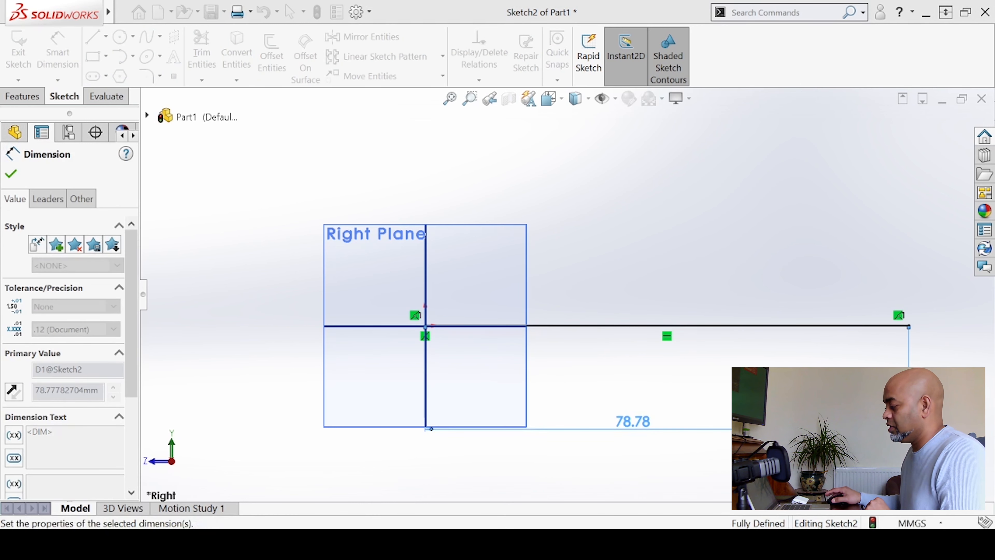
{"action": "scroll", "coordinate": [760, 318], "scroll_direction": "up", "scroll_amount": 5}
{"action": "mouse_move", "coordinate": [729, 312]}
{"action": "middle_mouse_down"}
{"action": "mouse_move", "coordinate": [790, 346]}
{"action": "mouse_move", "coordinate": [787, 365]}
{"action": "middle_mouse_up"}
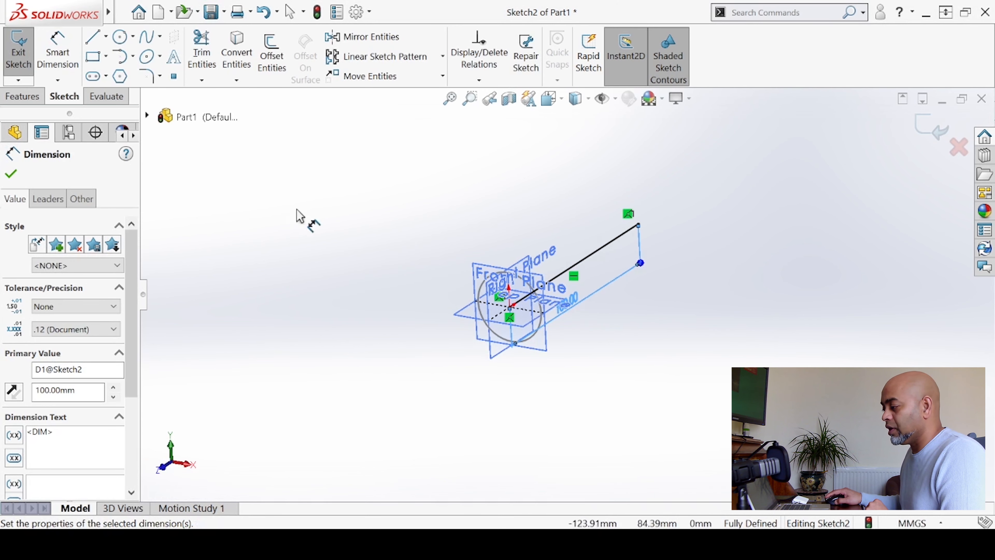
{"action": "left_click", "coordinate": [10, 174]}
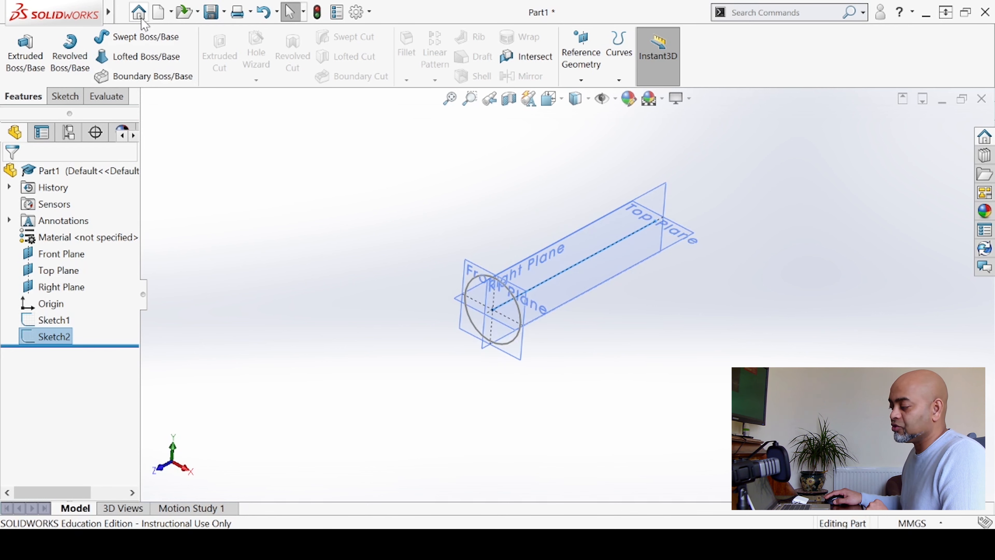
- Create a Swept Boss/Base with the circle as the profile and the straight line, reselected once, as the path
{"action": "left_click", "coordinate": [143, 41]}
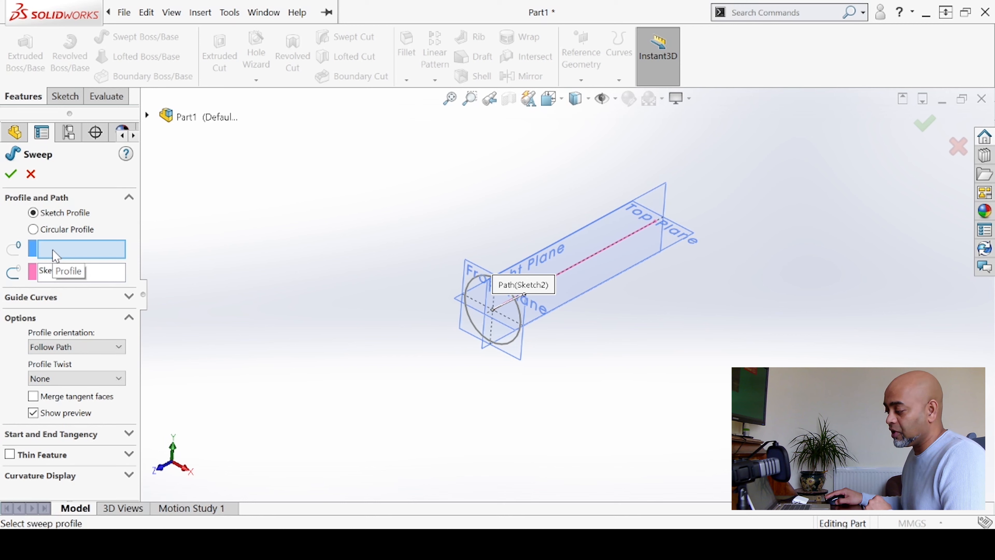
{"action": "left_click", "coordinate": [468, 283]}
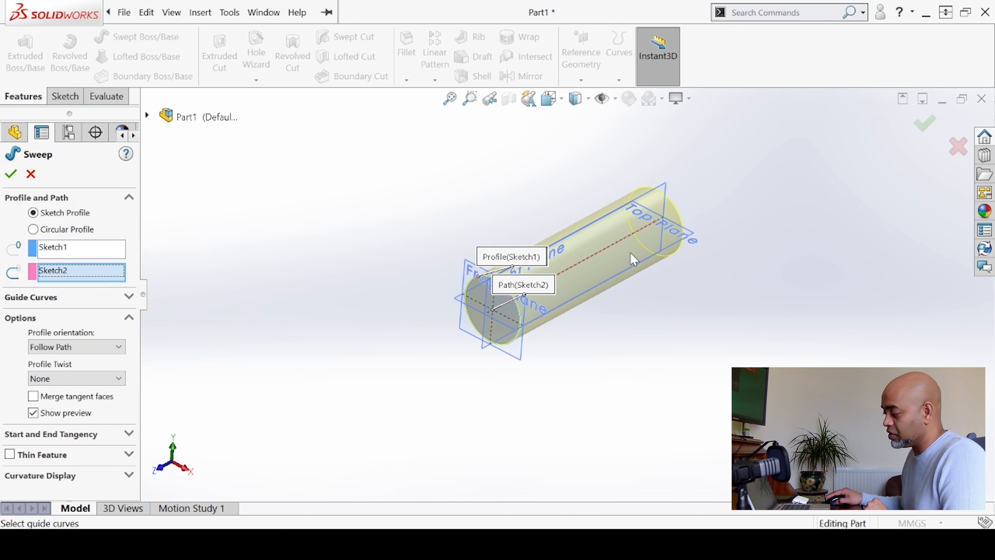
{"action": "right_click", "coordinate": [87, 275]}
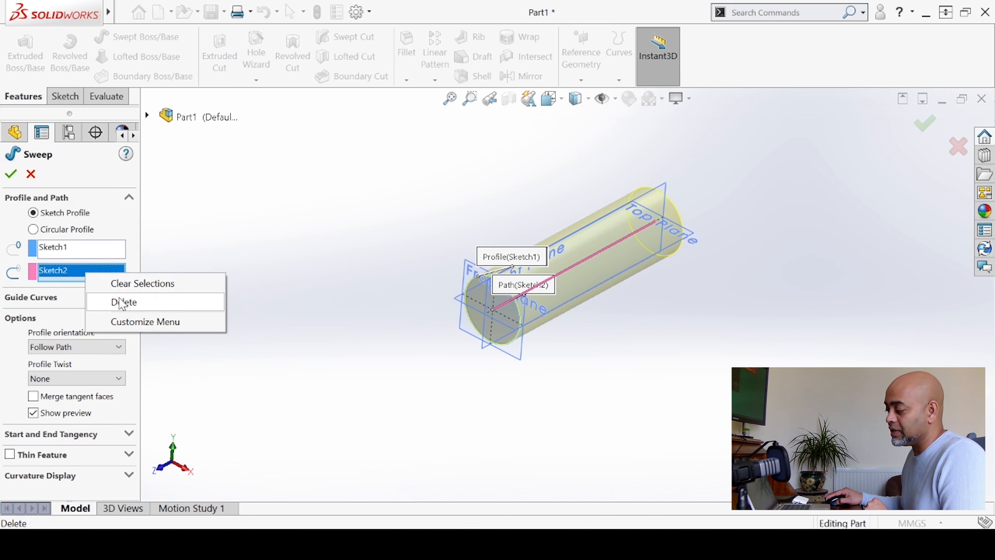
{"action": "left_click", "coordinate": [120, 300]}
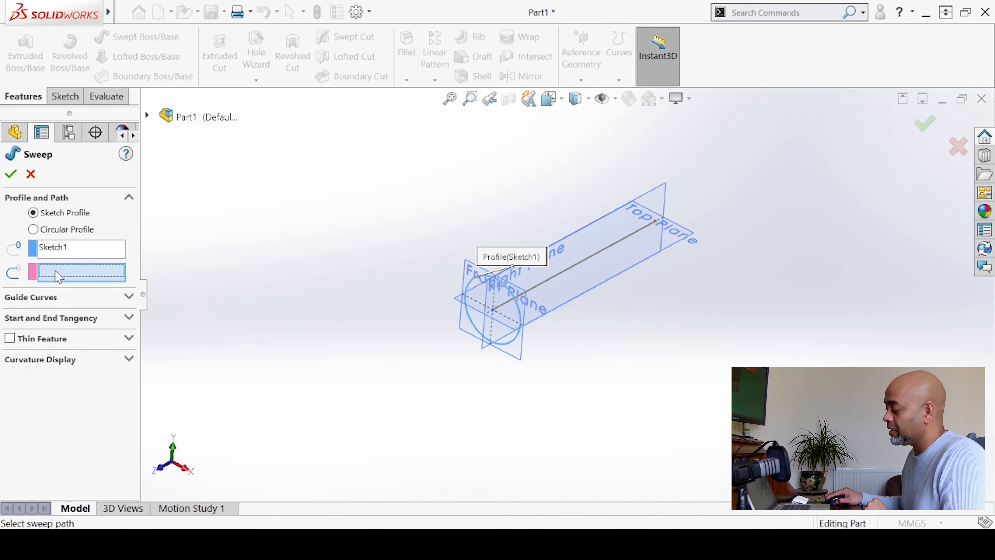
{"action": "left_click", "coordinate": [595, 261]}
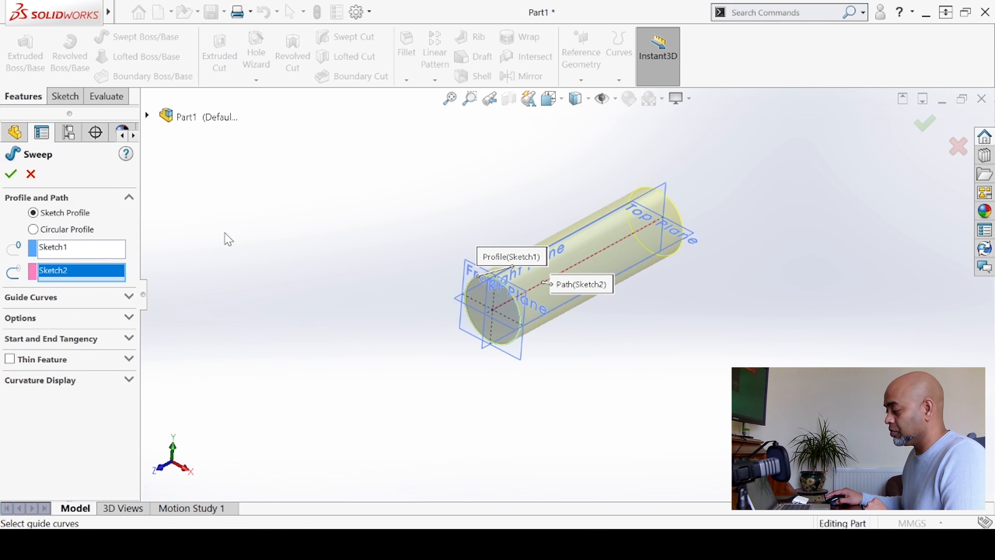
{"action": "left_click", "coordinate": [10, 175]}
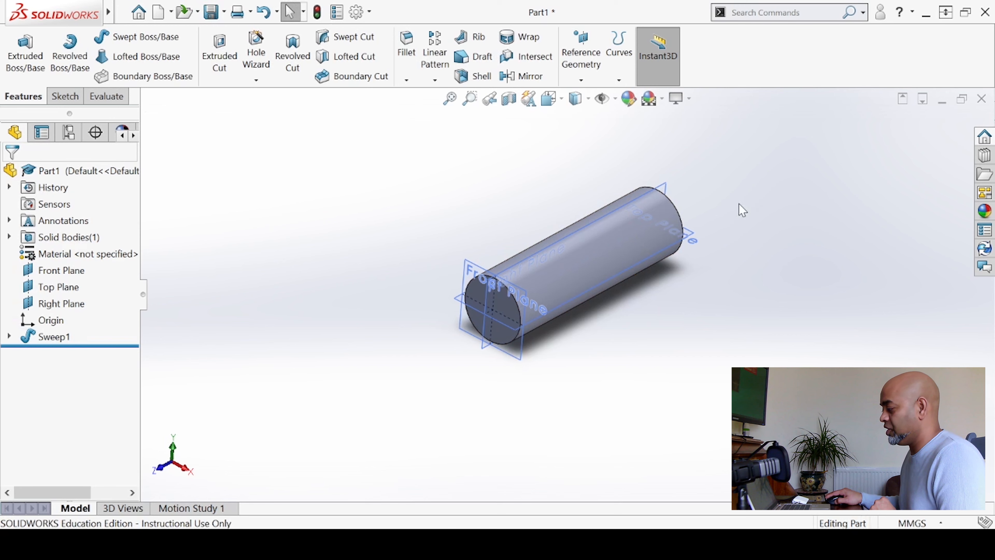
- Delete the swept feature while keeping its profile and path sketches
{"action": "scroll", "coordinate": [738, 208], "scroll_direction": "down", "scroll_amount": 2}
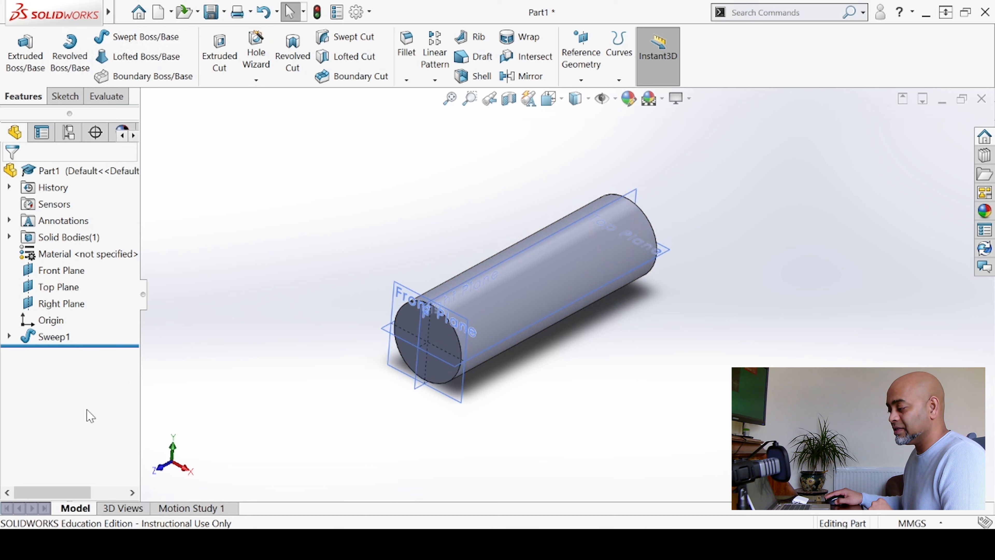
{"action": "left_click", "coordinate": [55, 340]}
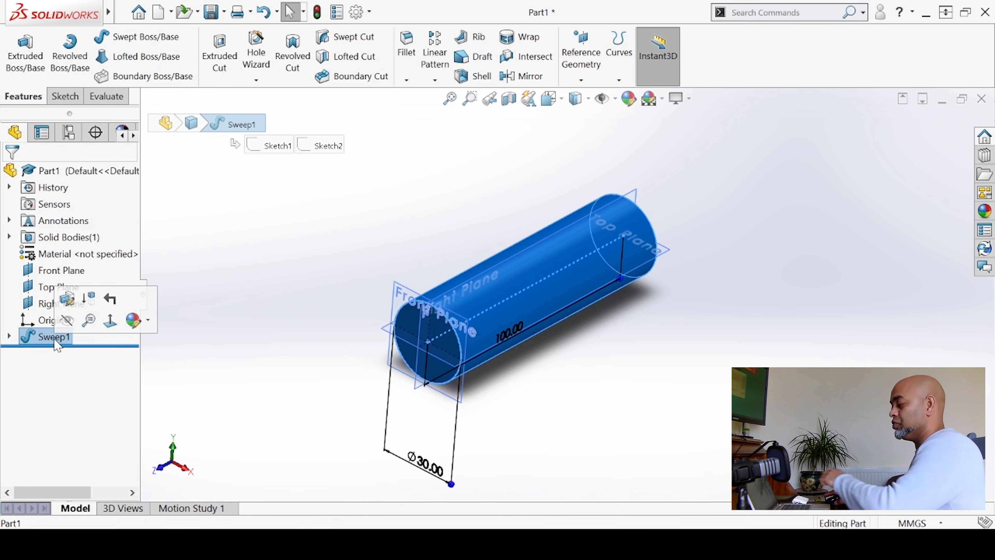
{"action": "key", "text": "Delete"}
{"action": "left_click_drag", "start_coordinate": [129, 229], "coordinate": [207, 156]}
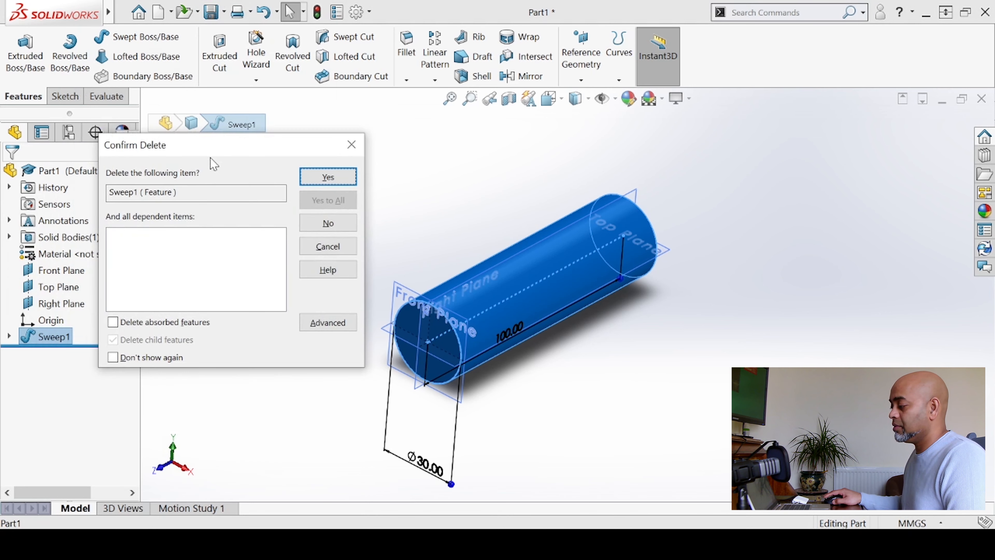
{"action": "left_click", "coordinate": [327, 177]}
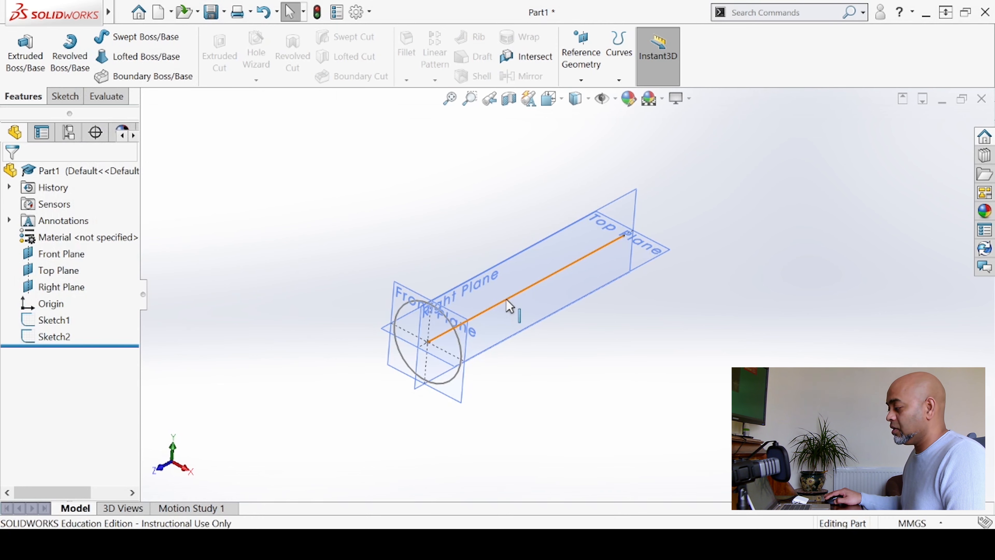
- Open the straight path sketch for editing and orient the view normal to it
{"action": "left_click", "coordinate": [547, 279]}
{"action": "left_click", "coordinate": [549, 251]}
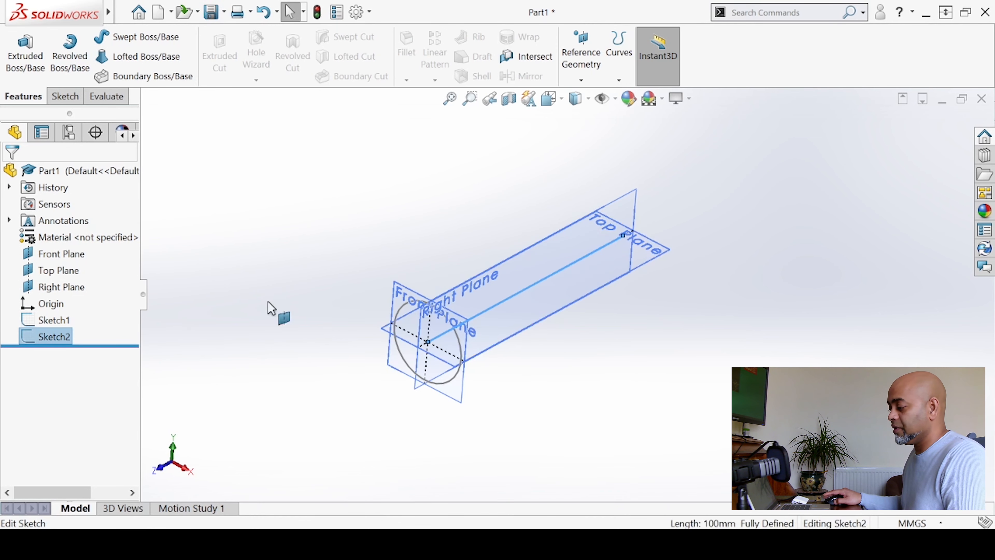
{"action": "right_click", "coordinate": [55, 336]}
{"action": "left_click", "coordinate": [93, 292]}
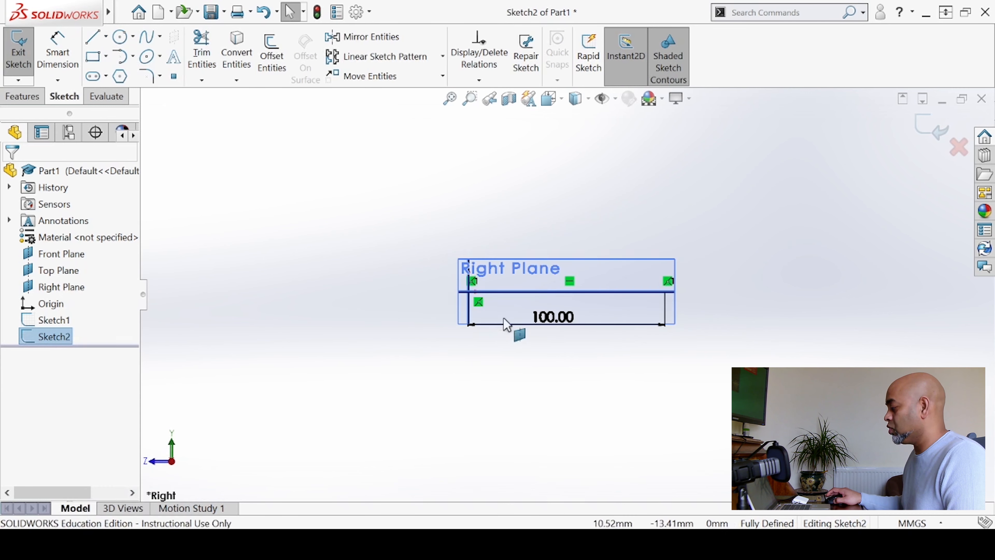
- Draw a second line sloping downwards from the far end of the 100 mm line and end the chain
{"action": "left_click", "coordinate": [93, 36]}
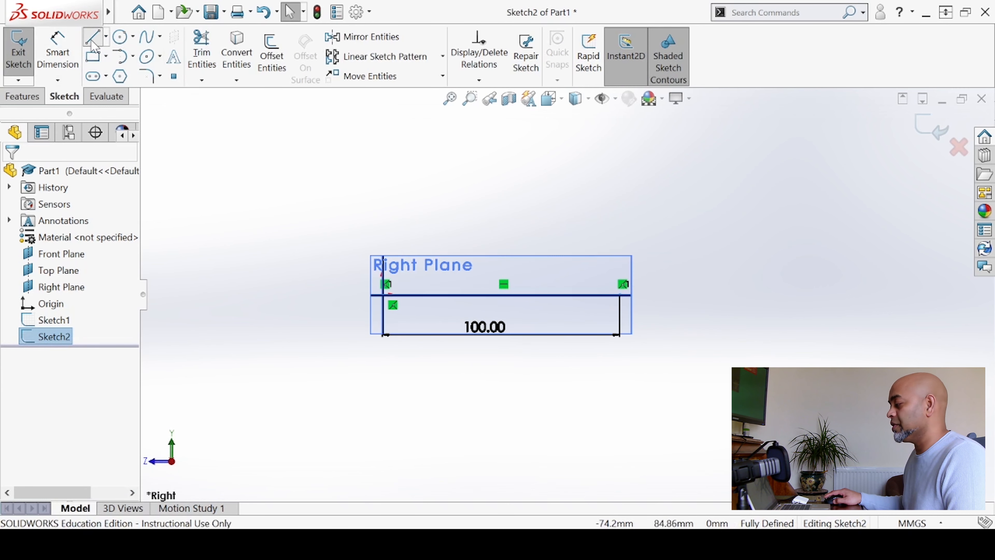
{"action": "left_click", "coordinate": [620, 295]}
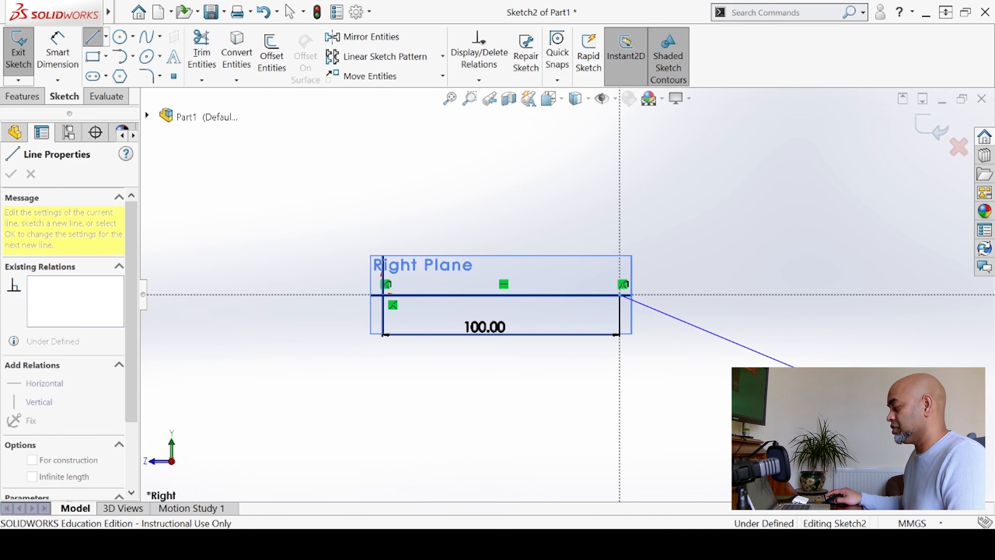
{"action": "right_click", "coordinate": [715, 431]}
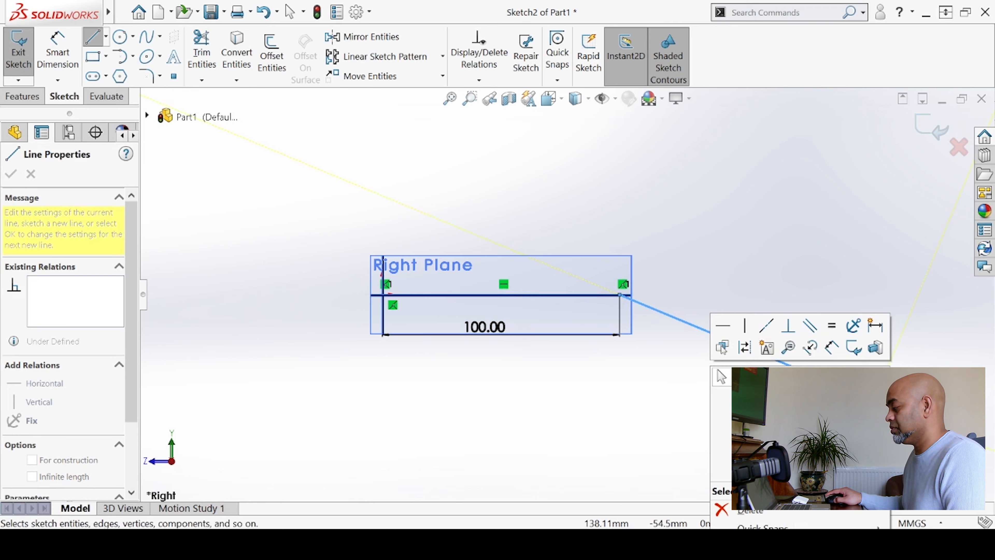
{"action": "left_click", "coordinate": [743, 378]}
- Fillet the corner between the two path lines with a 90 mm radius and exit the sketch
{"action": "mouse_move", "coordinate": [529, 361]}
{"action": "middle_mouse_down"}
{"action": "mouse_move", "coordinate": [557, 370]}
{"action": "mouse_move", "coordinate": [542, 423]}
{"action": "middle_mouse_up"}
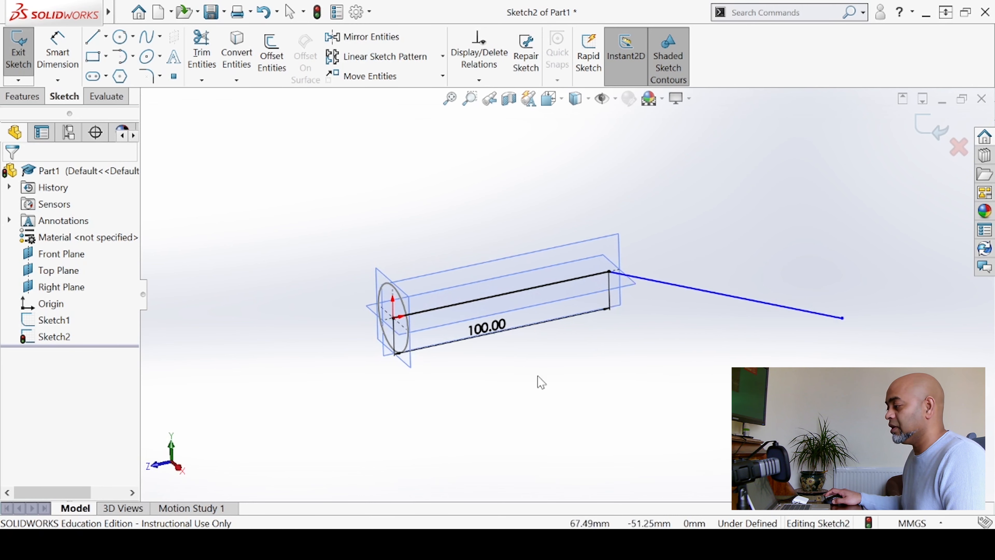
{"action": "left_click", "coordinate": [148, 76]}
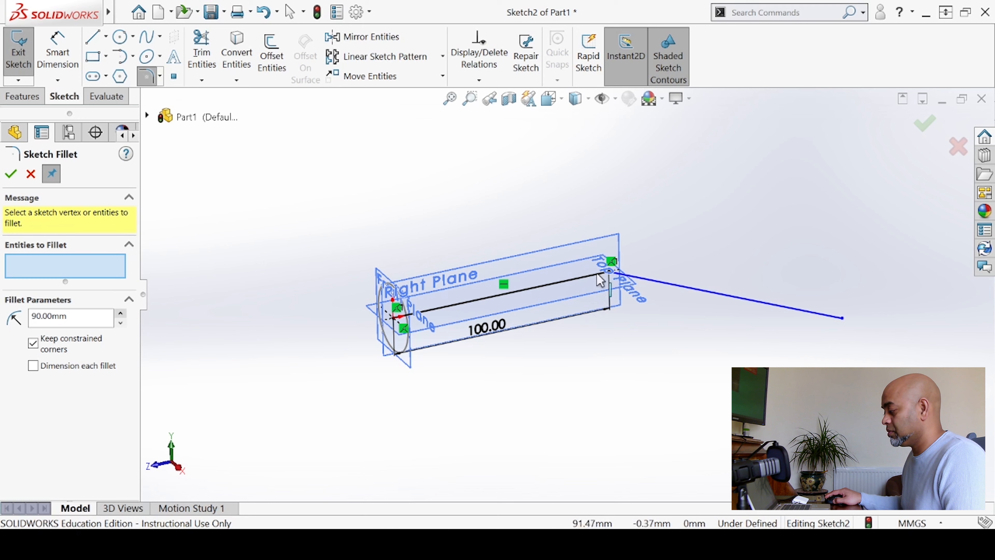
{"action": "left_click", "coordinate": [617, 274]}
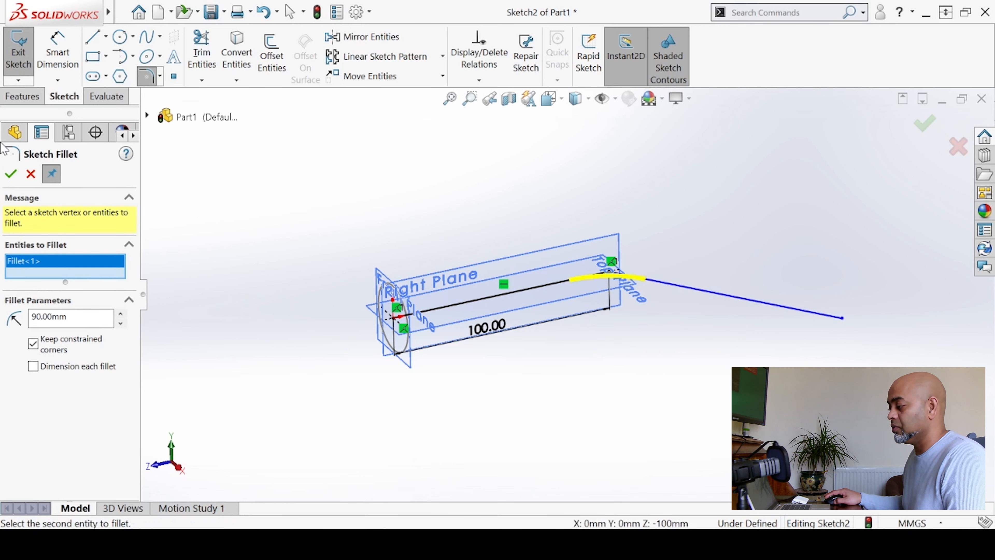
{"action": "left_click", "coordinate": [10, 173]}
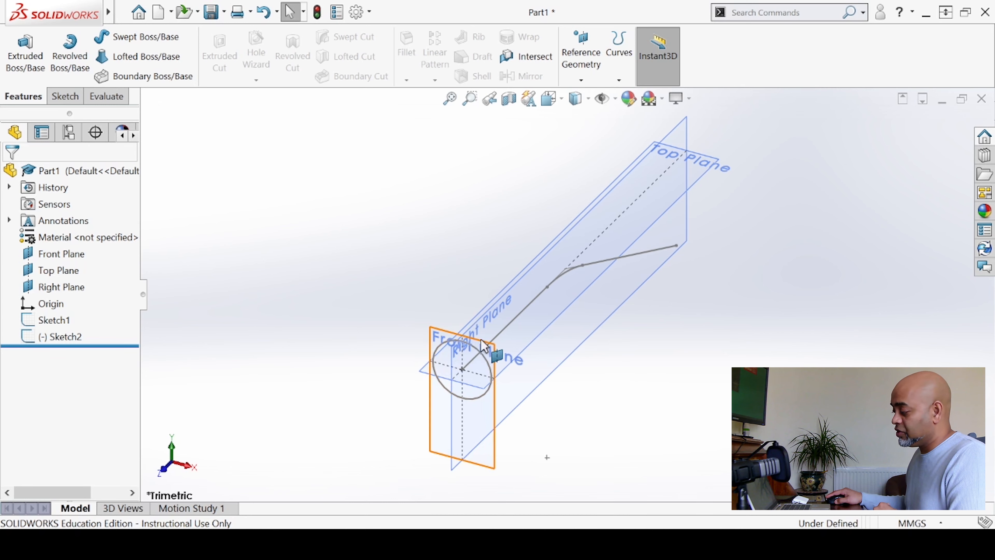
- Create a Swept Boss/Base using the circle sketch as the profile and the bent, filleted sketch as the path
{"action": "middle_click_drag", "start_coordinate": [669, 342], "coordinate": [616, 285]}
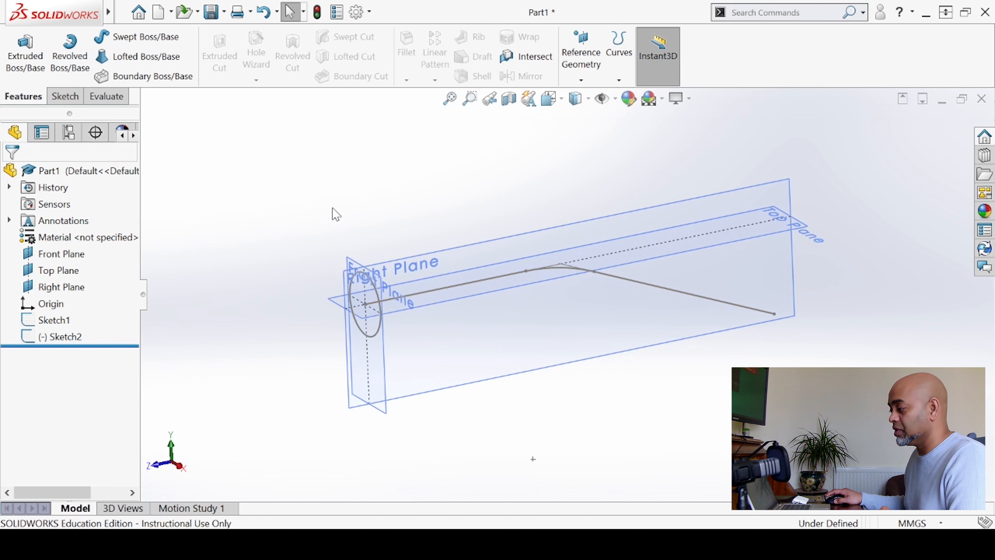
{"action": "middle_click_drag", "start_coordinate": [262, 187], "coordinate": [277, 212]}
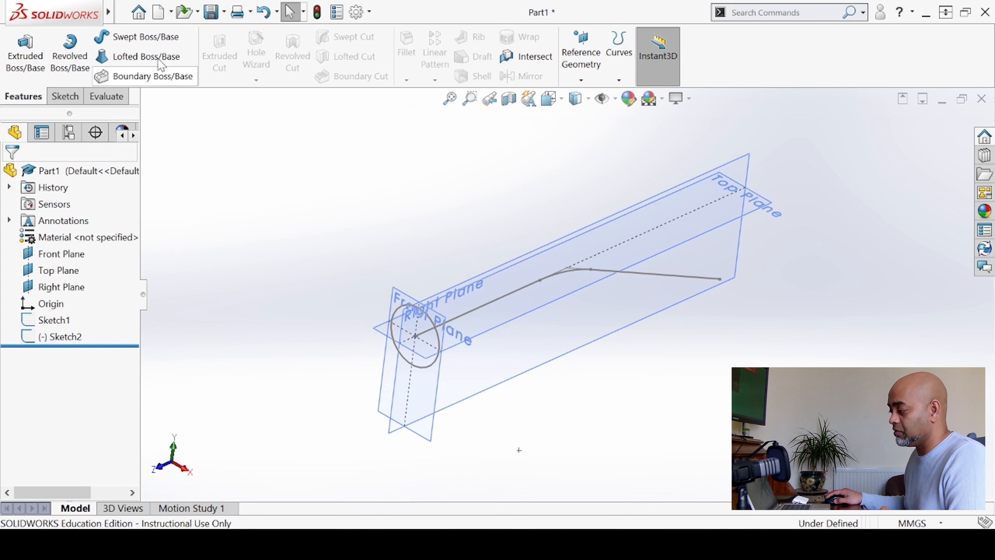
{"action": "left_click", "coordinate": [149, 43]}
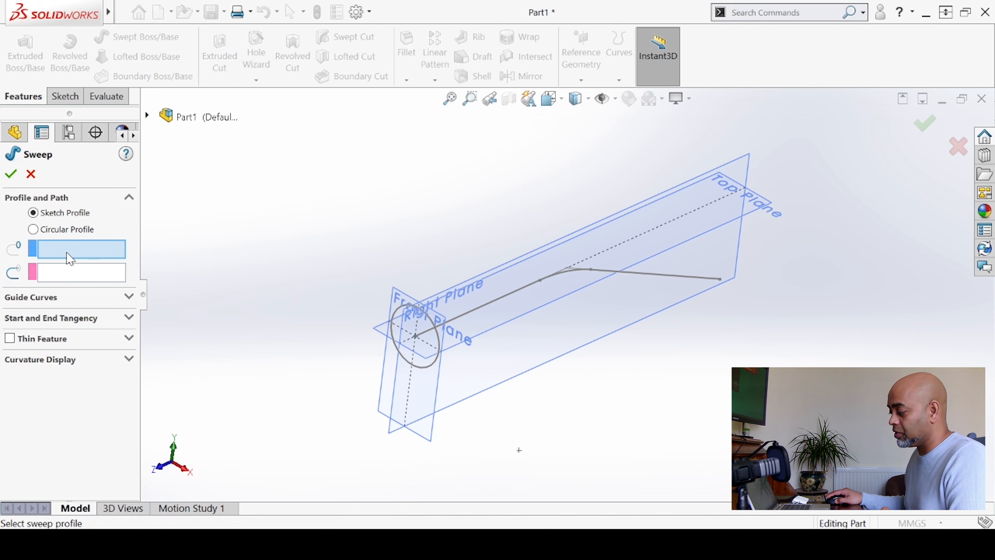
{"action": "left_click", "coordinate": [425, 374]}
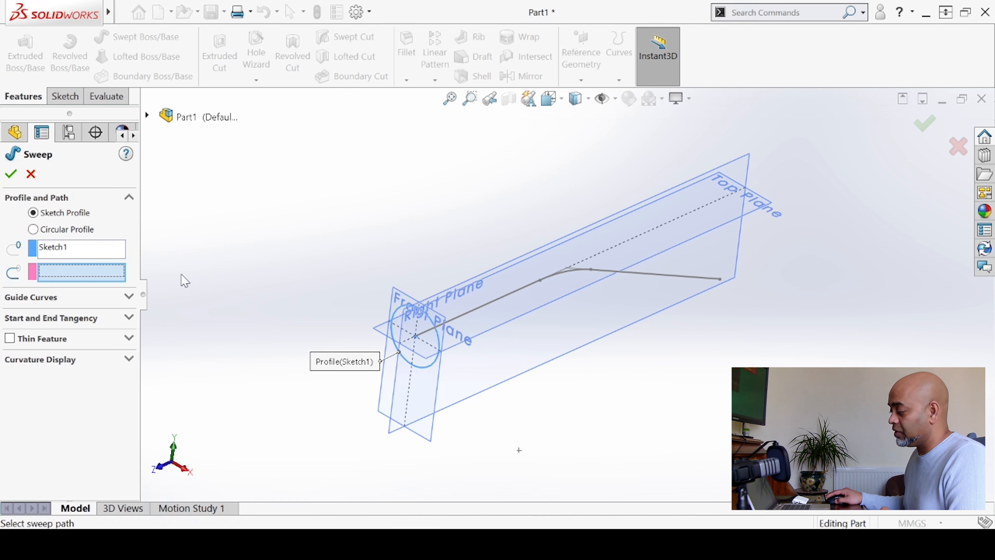
{"action": "left_click", "coordinate": [475, 312]}
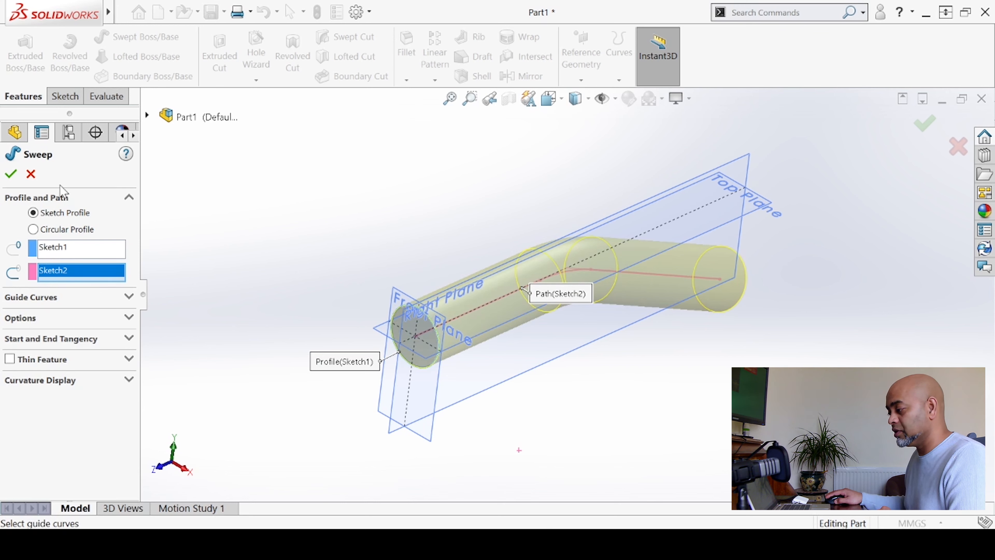
{"action": "left_click", "coordinate": [11, 174]}
{"action": "mouse_move", "coordinate": [295, 249]}
{"action": "middle_mouse_down"}
{"action": "mouse_move", "coordinate": [230, 133]}
{"action": "mouse_move", "coordinate": [415, 224]}
{"action": "mouse_move", "coordinate": [277, 257]}
{"action": "mouse_move", "coordinate": [237, 203]}
{"action": "mouse_move", "coordinate": [291, 218]}
{"action": "mouse_move", "coordinate": [333, 258]}
{"action": "mouse_move", "coordinate": [290, 256]}
{"action": "mouse_move", "coordinate": [251, 216]}
{"action": "mouse_move", "coordinate": [251, 282]}
{"action": "mouse_move", "coordinate": [264, 182]}
{"action": "mouse_move", "coordinate": [324, 196]}
{"action": "mouse_move", "coordinate": [336, 182]}
{"action": "mouse_move", "coordinate": [290, 170]}
{"action": "mouse_move", "coordinate": [300, 214]}
{"action": "mouse_move", "coordinate": [308, 208]}
{"action": "mouse_move", "coordinate": [273, 228]}
{"action": "mouse_move", "coordinate": [284, 260]}
{"action": "mouse_move", "coordinate": [289, 240]}
{"action": "mouse_move", "coordinate": [316, 260]}
{"action": "mouse_move", "coordinate": [288, 237]}
{"action": "mouse_move", "coordinate": [290, 250]}
{"action": "middle_mouse_up"}
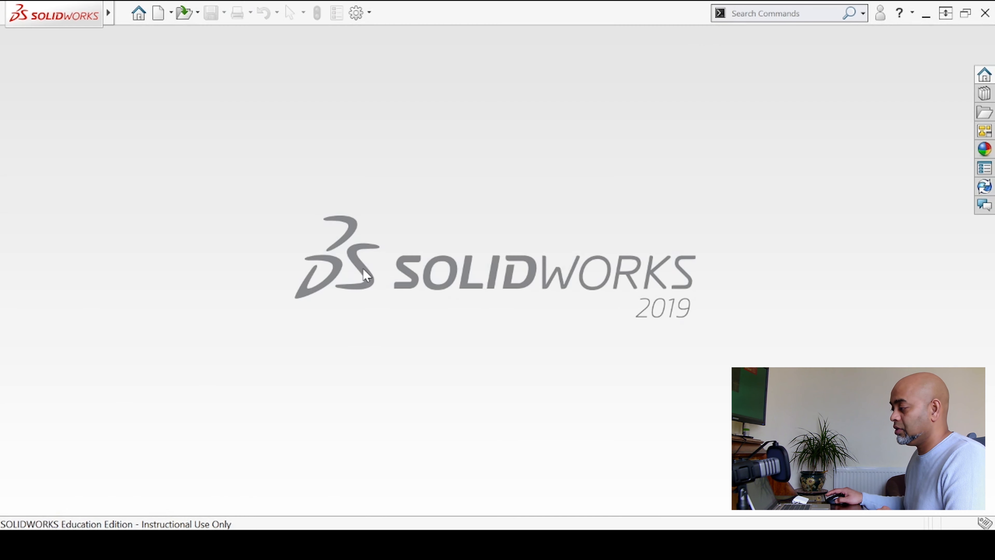
- Create a new part document and start a sketch on the Top Plane
{"action": "left_click", "coordinate": [158, 12]}
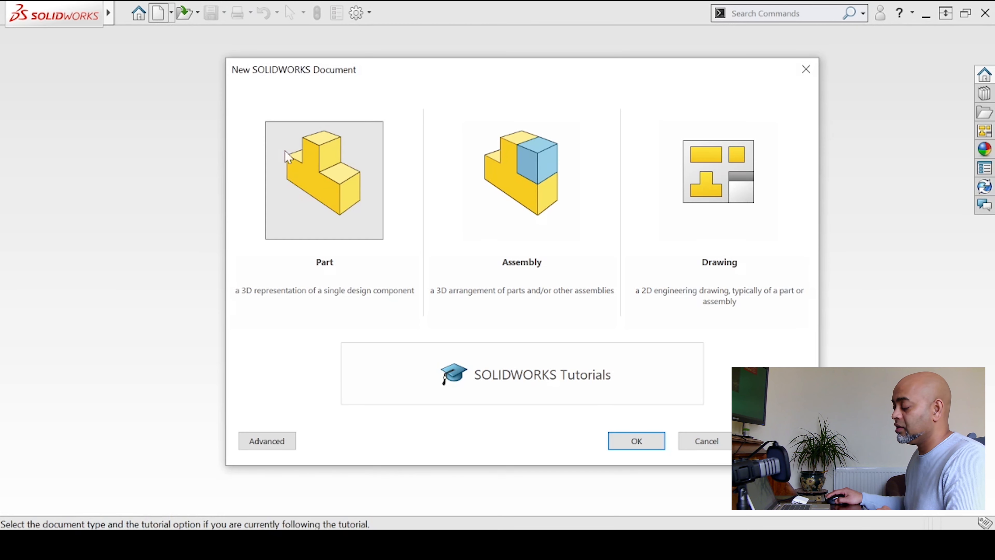
{"action": "left_click", "coordinate": [329, 197]}
{"action": "left_click", "coordinate": [636, 441]}
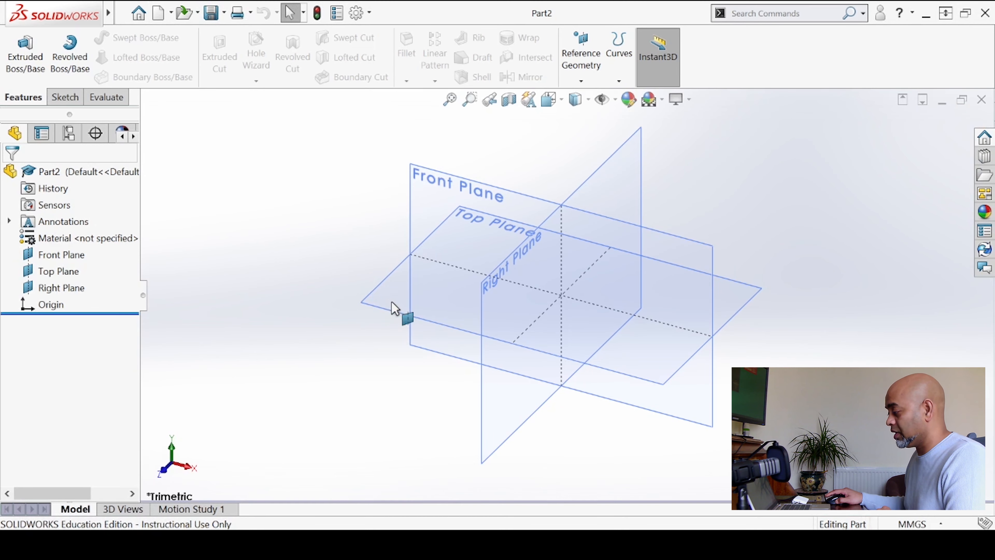
{"action": "left_click", "coordinate": [393, 308]}
{"action": "left_click", "coordinate": [447, 269]}
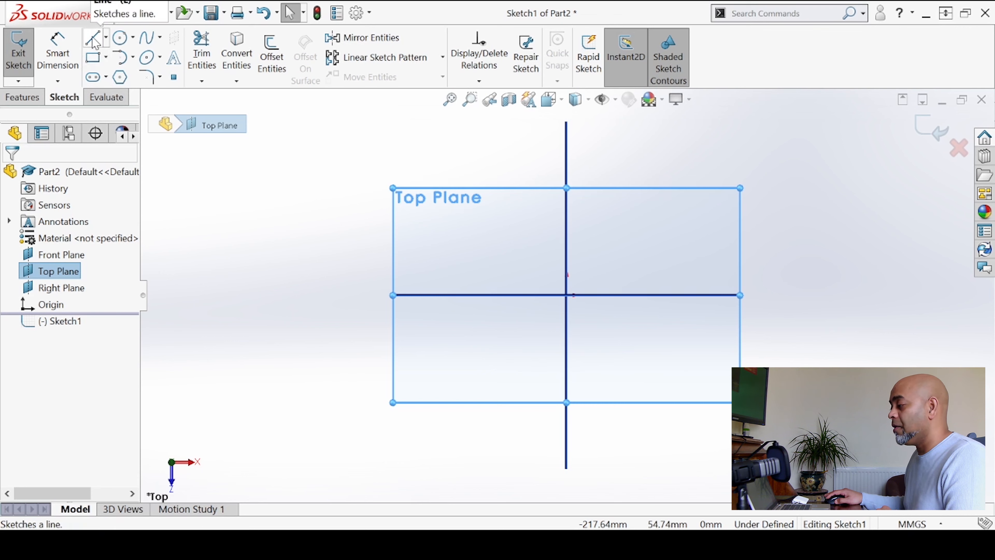
- Draw an open U-shaped handle path starting on the vertical axis, with two legs about 102 mm long and a connecting line about 232 mm long
{"action": "left_click", "coordinate": [94, 40]}
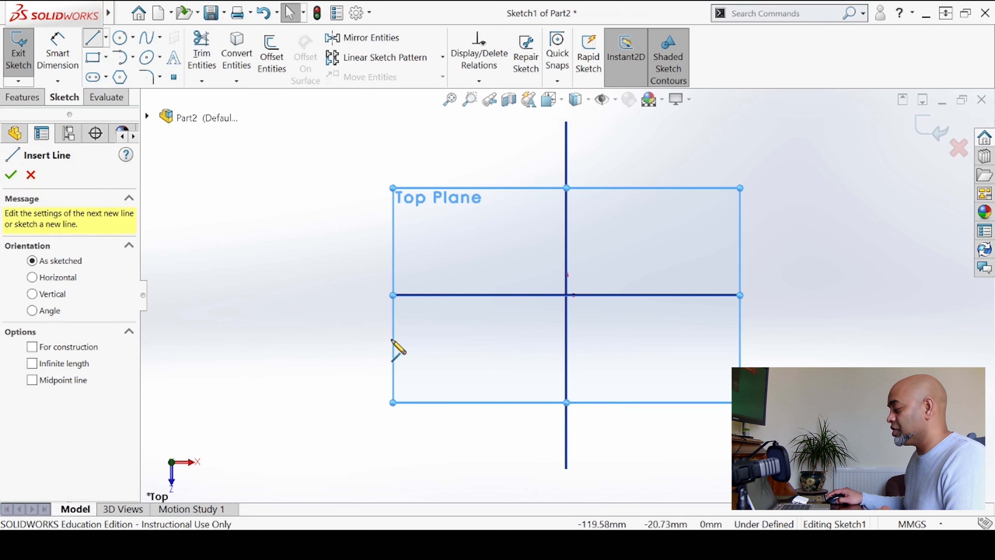
{"action": "left_click", "coordinate": [567, 378]}
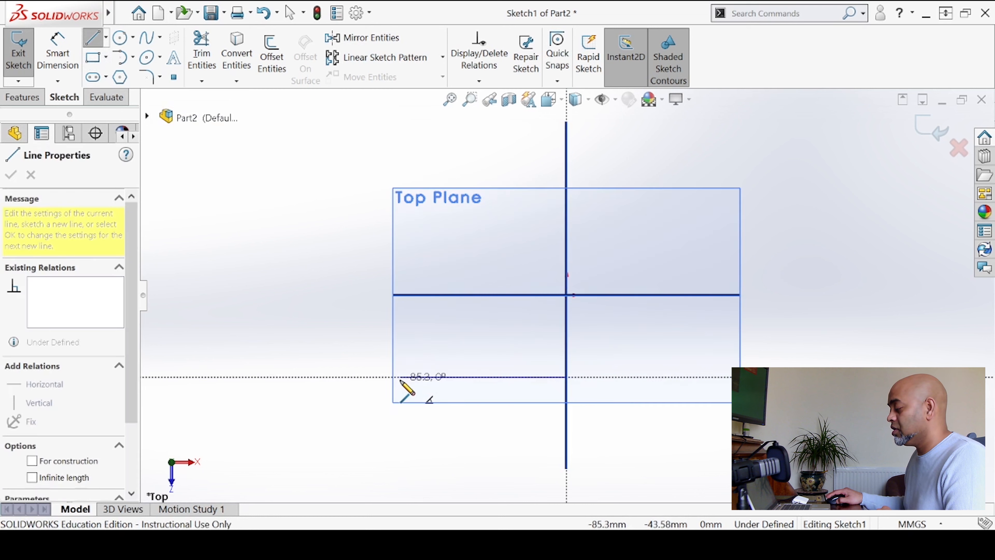
{"action": "left_click", "coordinate": [368, 377]}
{"action": "key", "text": "z"}
{"action": "key", "text": "z"}
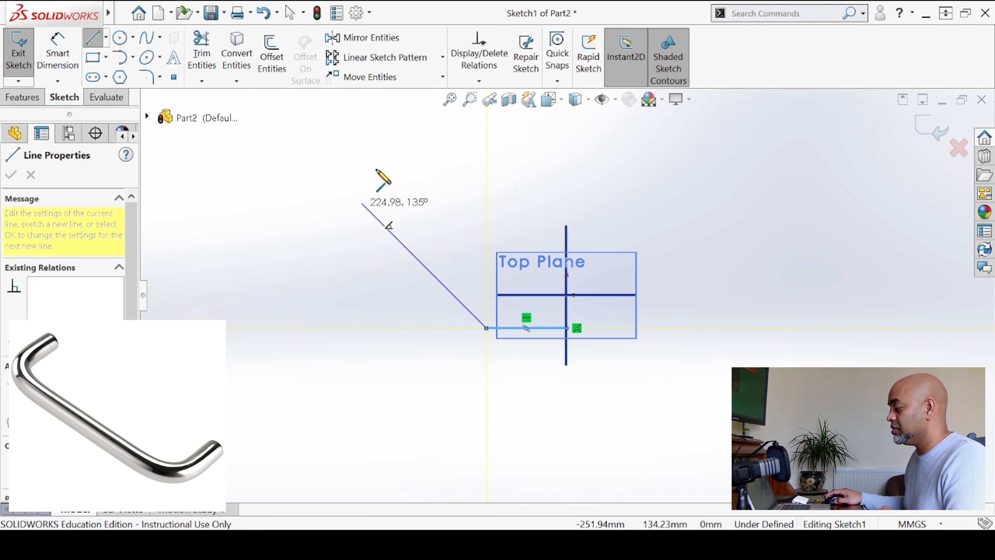
{"action": "left_click", "coordinate": [487, 146]}
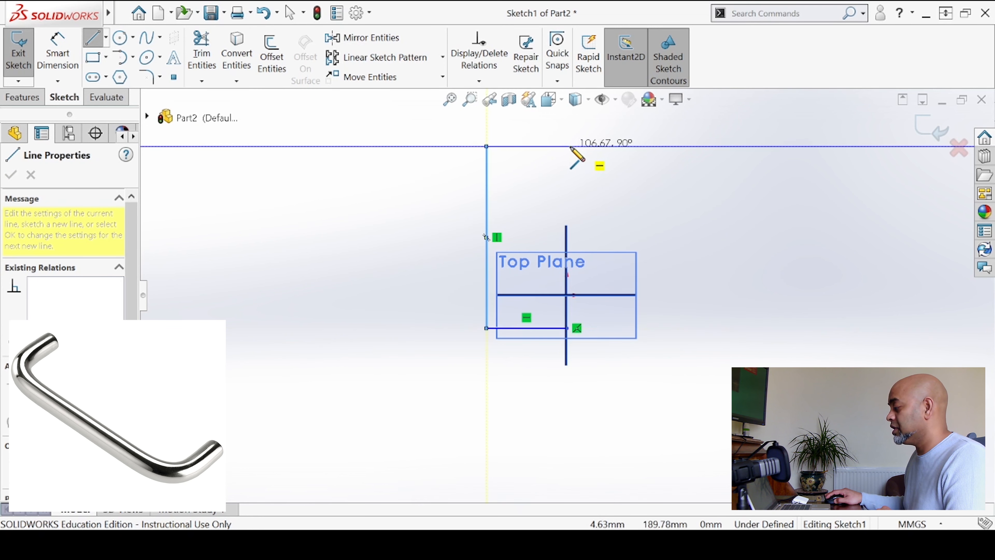
{"action": "left_click", "coordinate": [567, 146]}
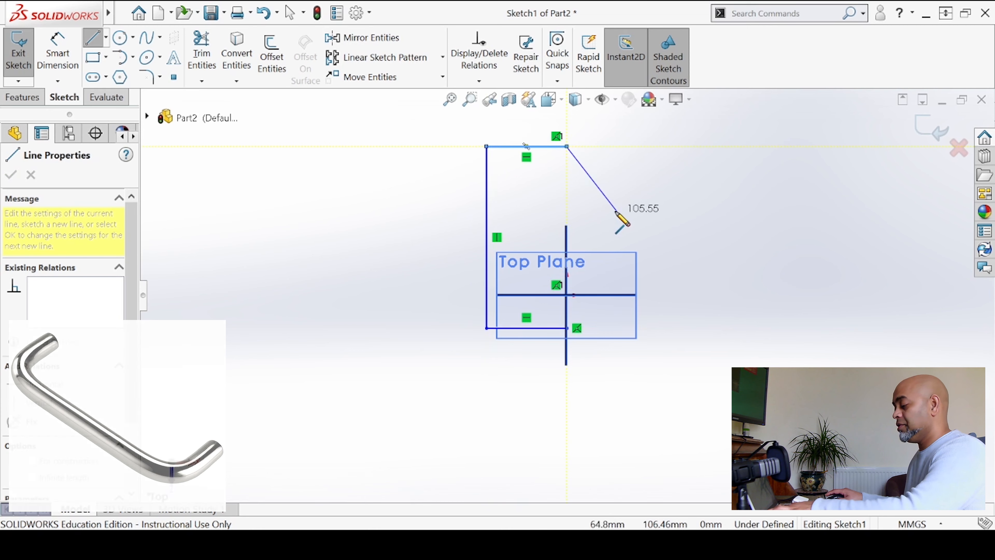
{"action": "key", "text": "Escape"}
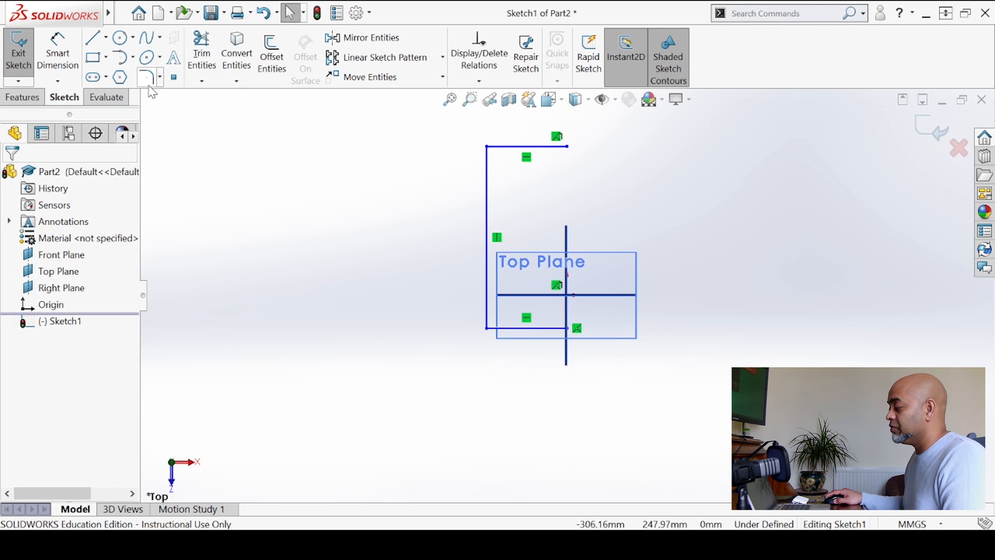
- Fillet both corners of the U-shaped path with a 20 mm radius and exit the sketch
{"action": "left_click", "coordinate": [147, 76]}
{"action": "left_click", "coordinate": [489, 153]}
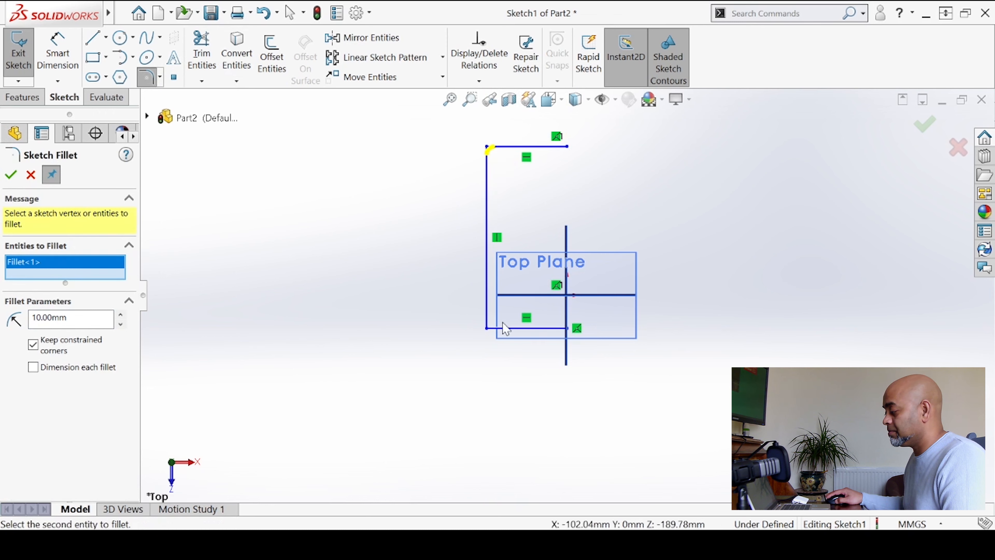
{"action": "left_click", "coordinate": [486, 325]}
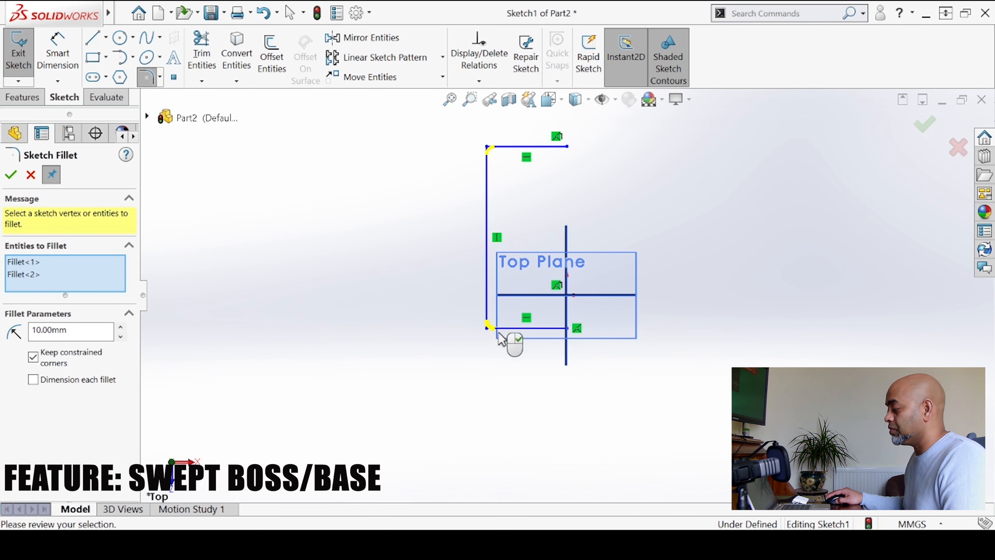
{"action": "left_click", "coordinate": [121, 328]}
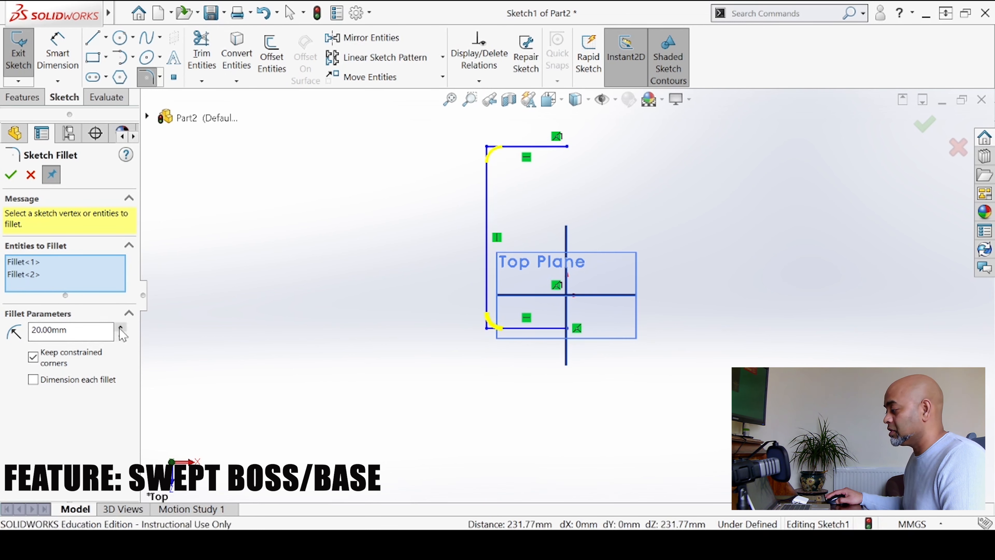
{"action": "left_click", "coordinate": [11, 174]}
{"action": "key", "text": "Escape"}
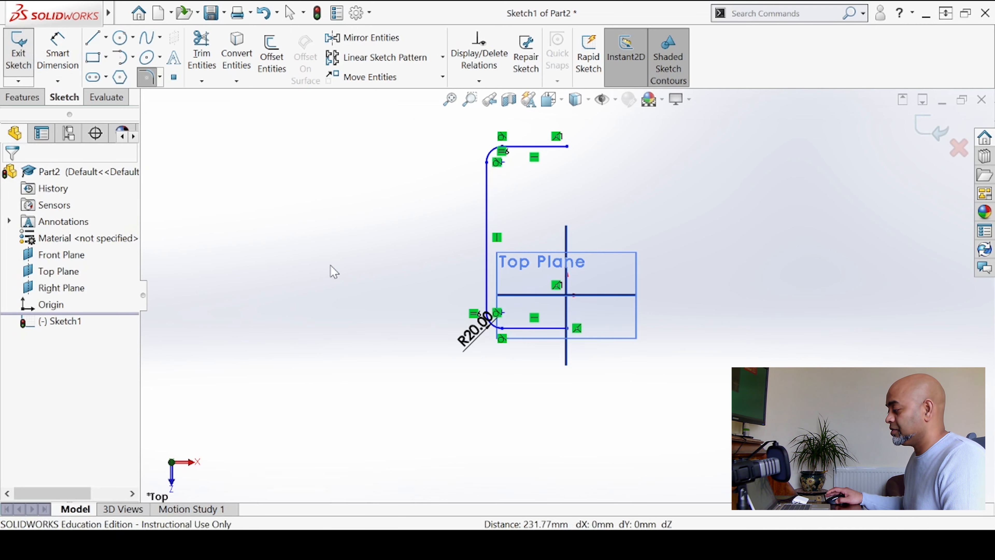
- Start a new sketch on the Right Plane and orient the view normal to it
{"action": "mouse_move", "coordinate": [358, 372]}
{"action": "middle_mouse_down"}
{"action": "mouse_move", "coordinate": [353, 188]}
{"action": "mouse_move", "coordinate": [532, 282]}
{"action": "middle_mouse_up"}
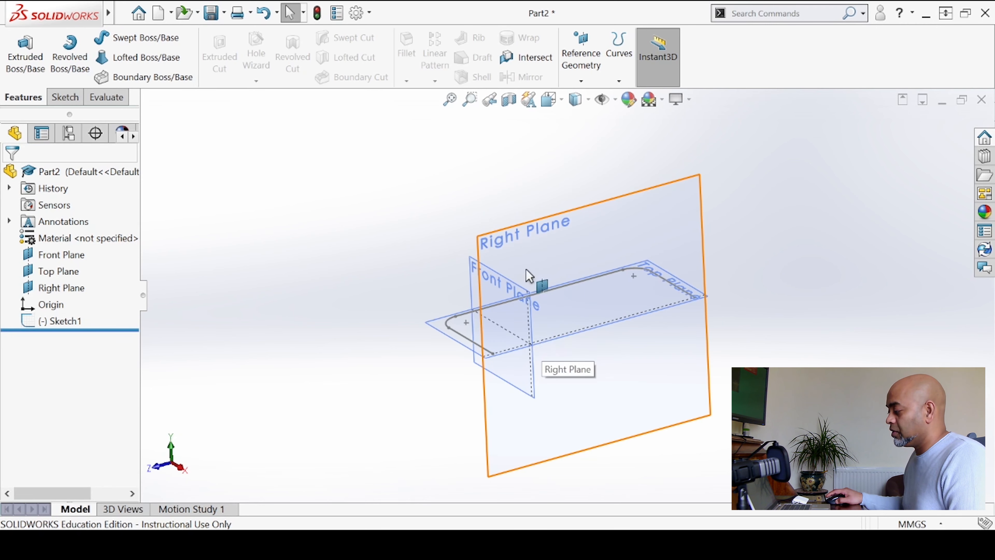
{"action": "left_click", "coordinate": [539, 242]}
{"action": "left_click", "coordinate": [399, 194]}
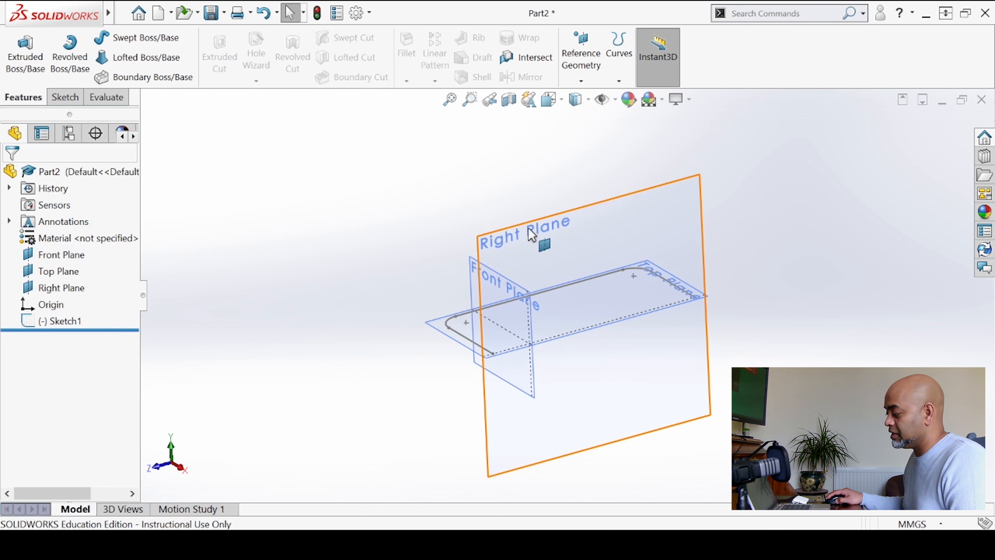
{"action": "left_click", "coordinate": [532, 235]}
{"action": "left_click", "coordinate": [586, 195]}
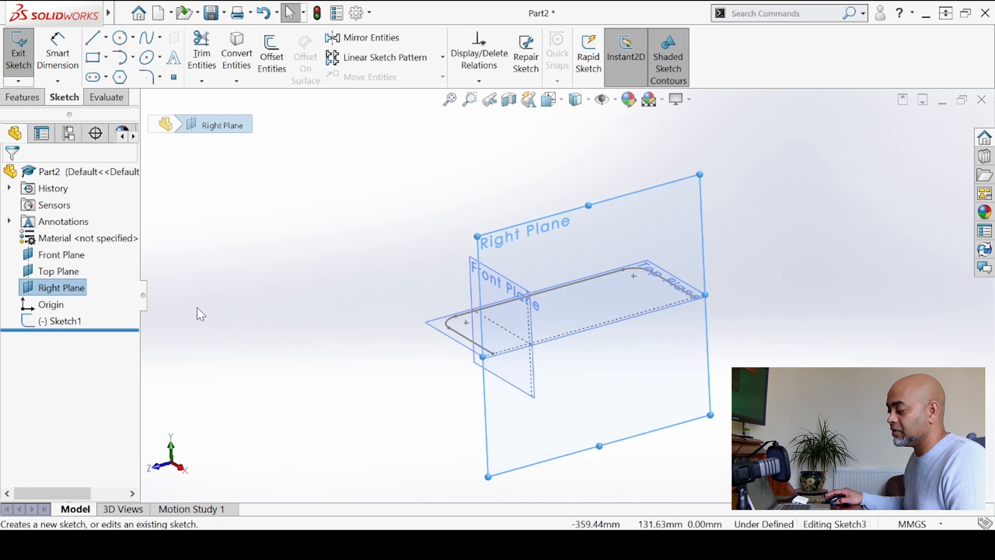
{"action": "right_click", "coordinate": [101, 338]}
{"action": "left_click", "coordinate": [110, 293]}
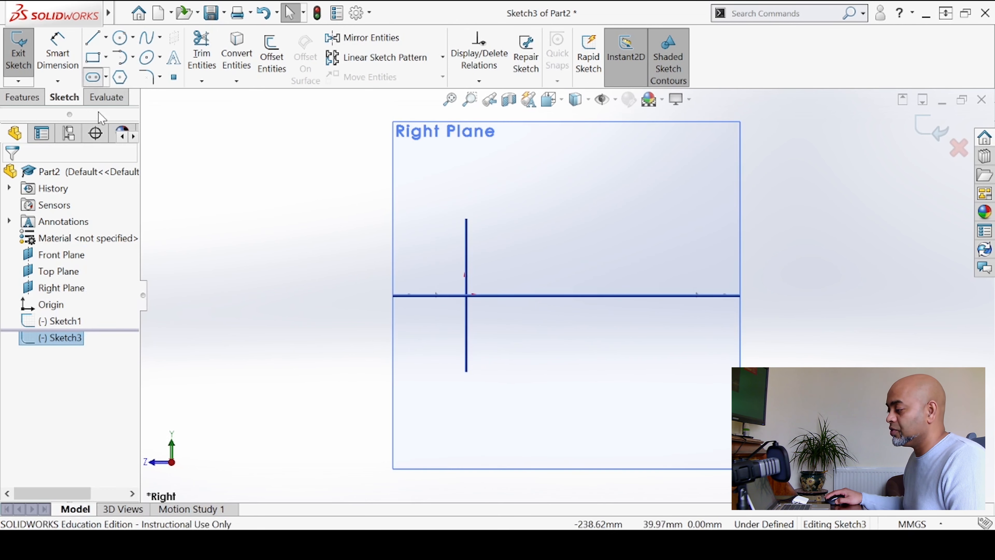
- Draw a vertical centerpoint slot on the path's free end, about 21 mm wide and 44 mm between arc centres, and exit the sketch
{"action": "left_click", "coordinate": [93, 77]}
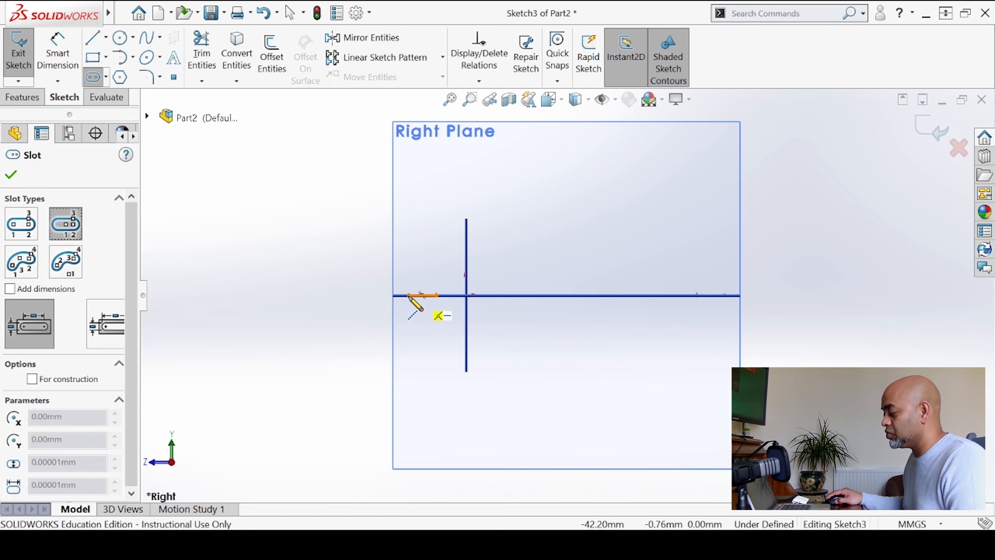
{"action": "scroll", "coordinate": [416, 304], "scroll_direction": "down", "scroll_amount": 3}
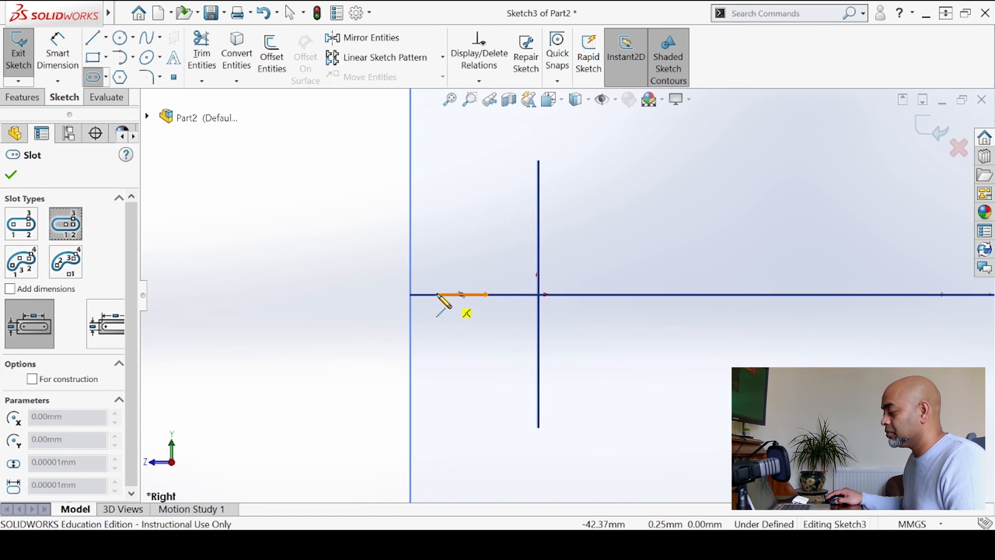
{"action": "left_click", "coordinate": [438, 294]}
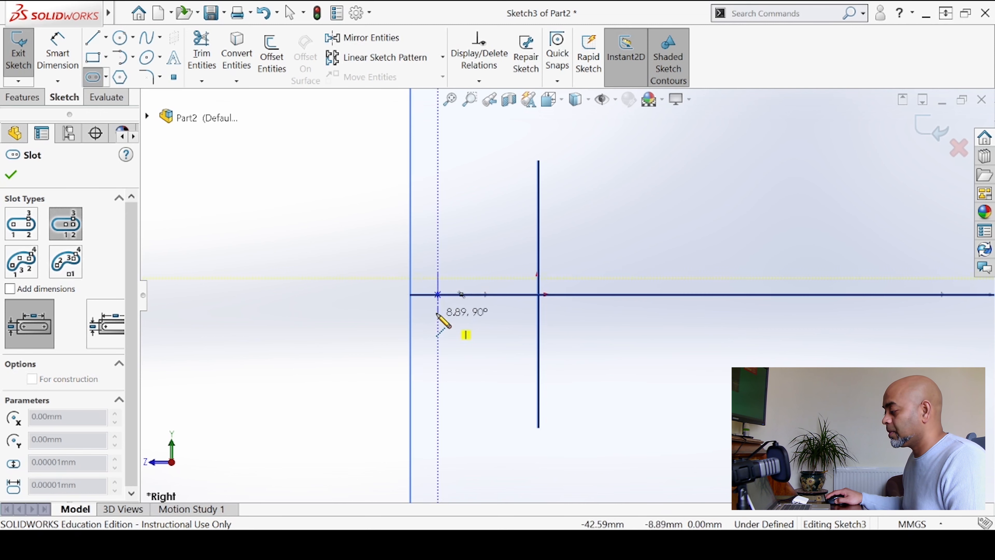
{"action": "left_click", "coordinate": [438, 242]}
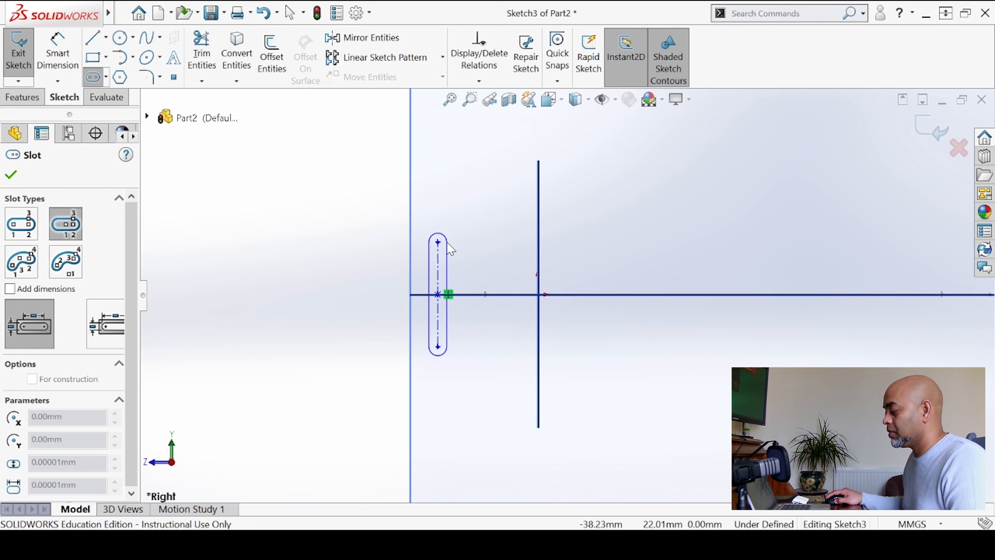
{"action": "left_click", "coordinate": [466, 250]}
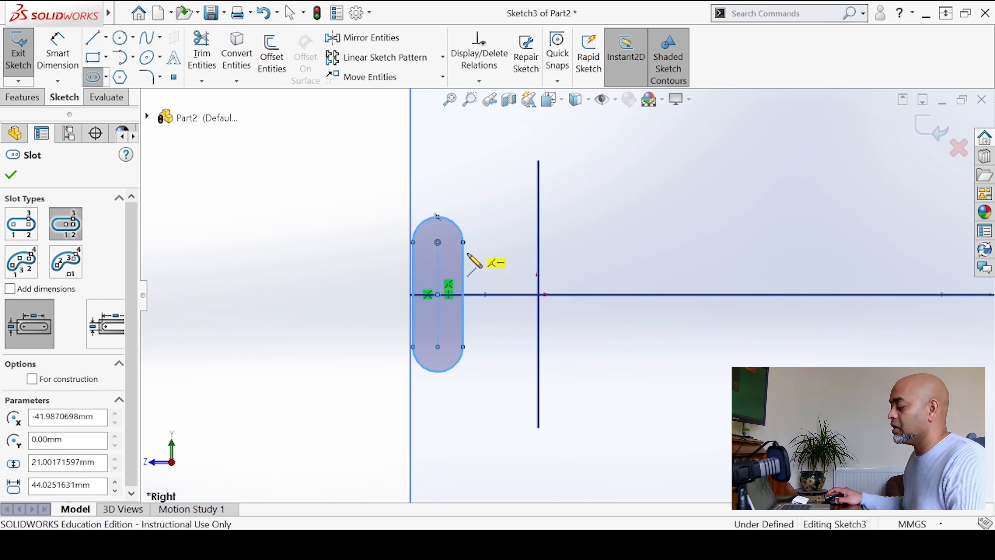
{"action": "scroll", "coordinate": [288, 287], "scroll_direction": "up", "scroll_amount": 5}
{"action": "middle_click_drag", "start_coordinate": [308, 293], "coordinate": [353, 349]}
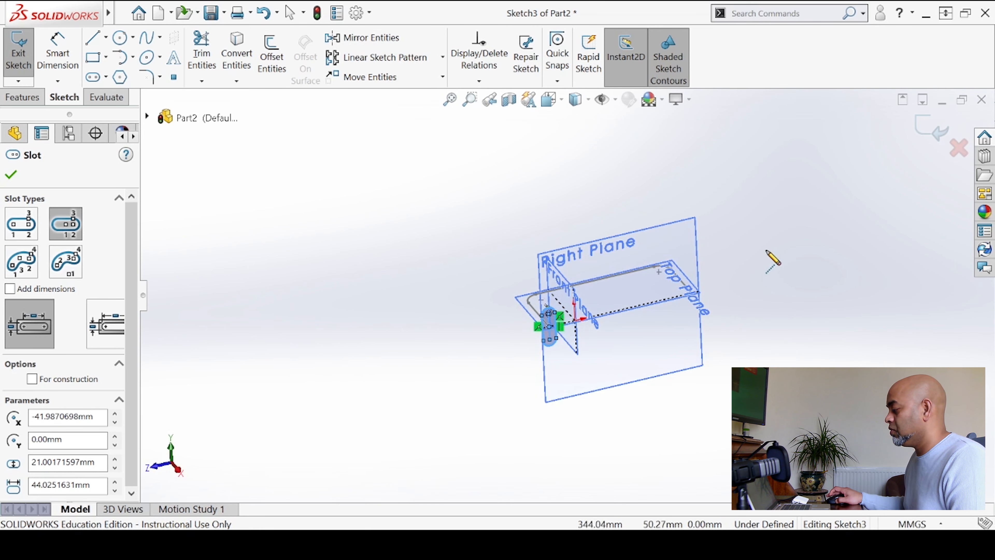
{"action": "scroll", "coordinate": [773, 255], "scroll_direction": "down", "scroll_amount": 3}
{"action": "middle_click_drag", "start_coordinate": [655, 326], "coordinate": [663, 300]}
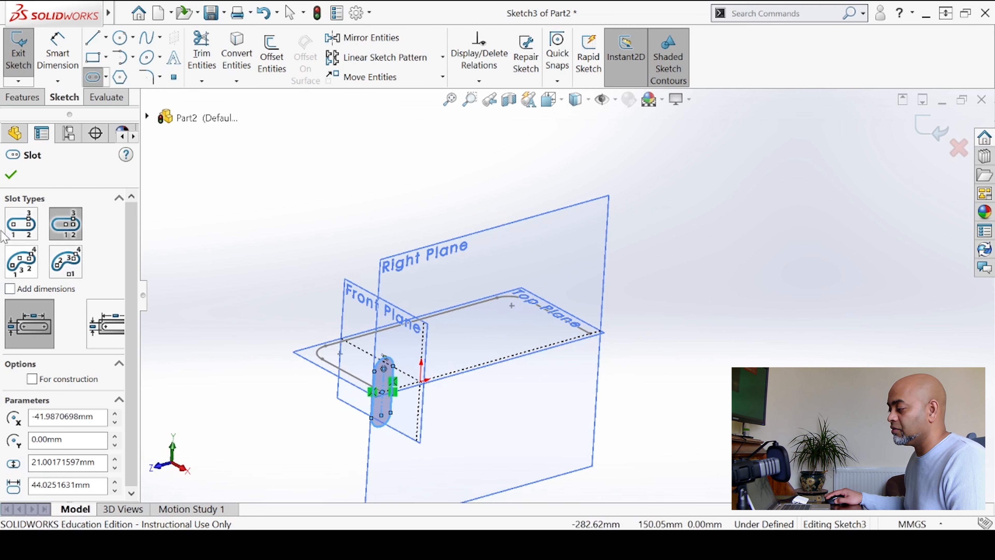
{"action": "left_click", "coordinate": [16, 178]}
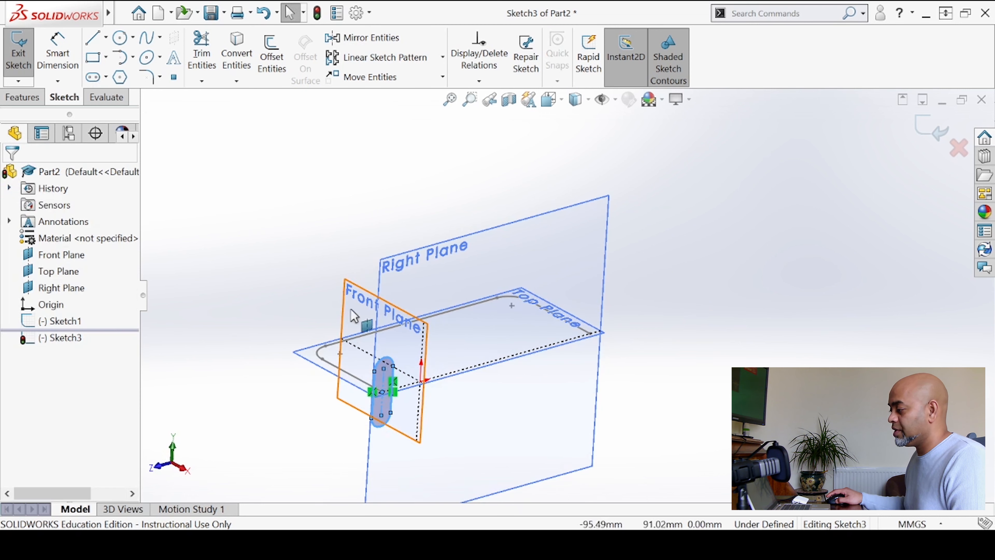
{"action": "left_click", "coordinate": [18, 51]}
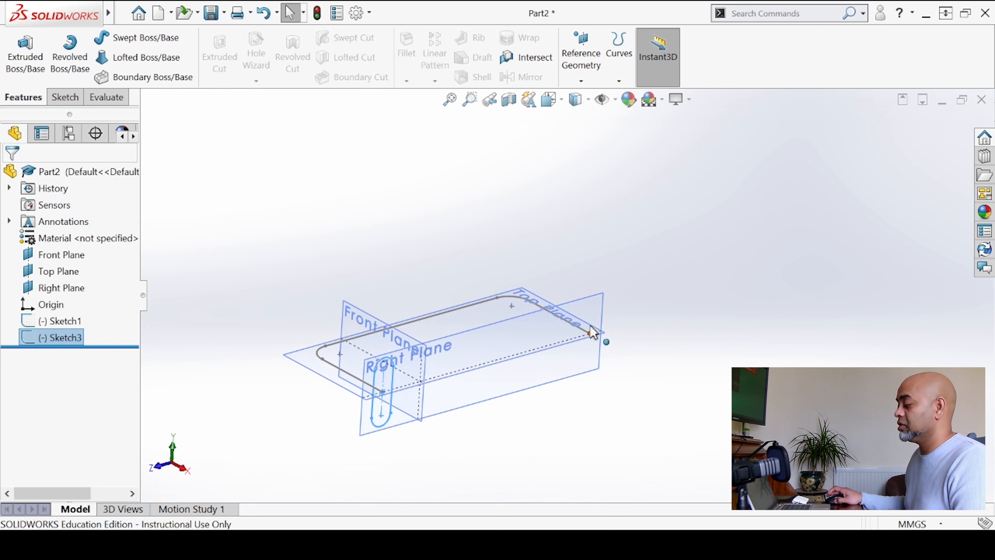
- Sweep the slot profile along the filleted U-shaped path to form the solid handle
{"action": "mouse_move", "coordinate": [346, 291]}
{"action": "middle_mouse_down"}
{"action": "mouse_move", "coordinate": [340, 407]}
{"action": "mouse_move", "coordinate": [311, 340]}
{"action": "mouse_move", "coordinate": [314, 318]}
{"action": "middle_mouse_up"}
{"action": "key", "text": "Escape"}
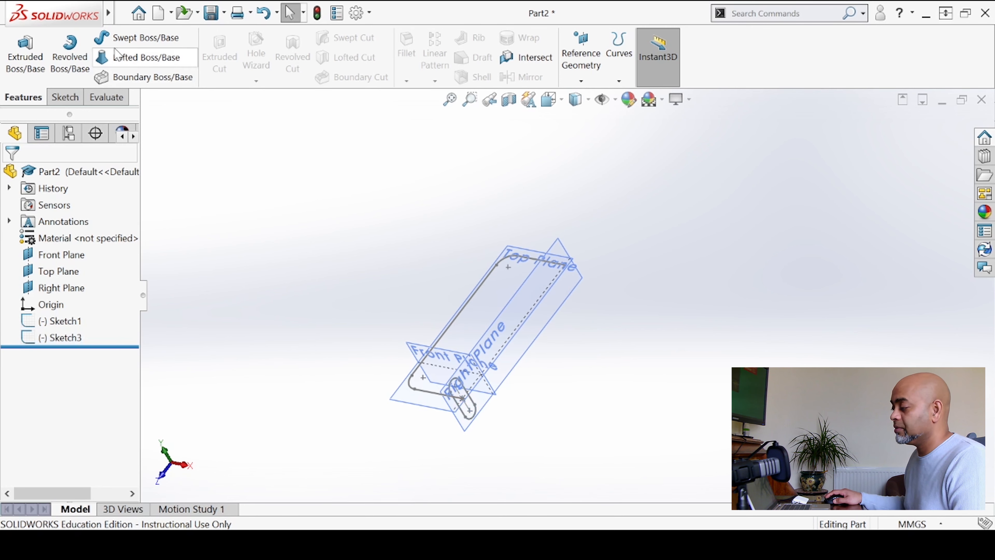
{"action": "left_click", "coordinate": [112, 37]}
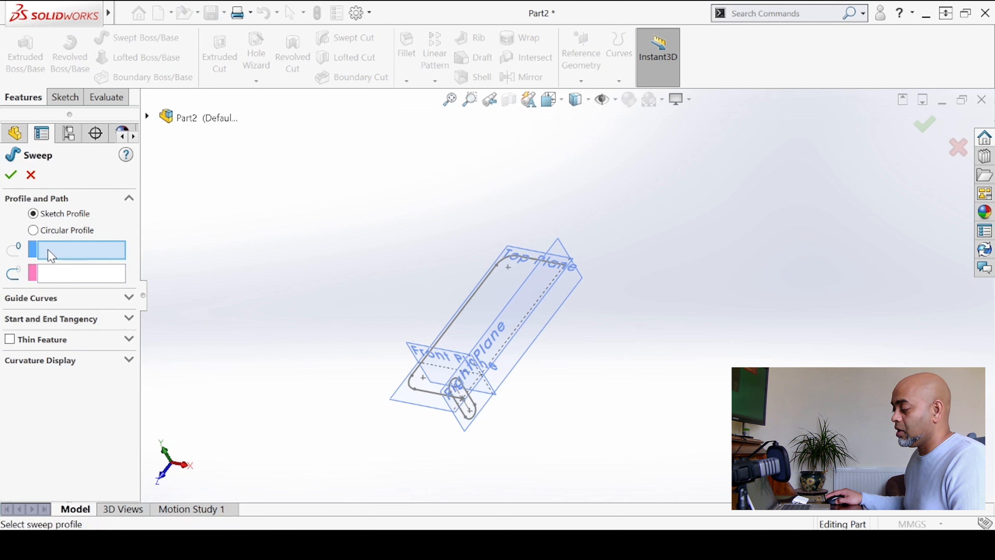
{"action": "left_click", "coordinate": [58, 257]}
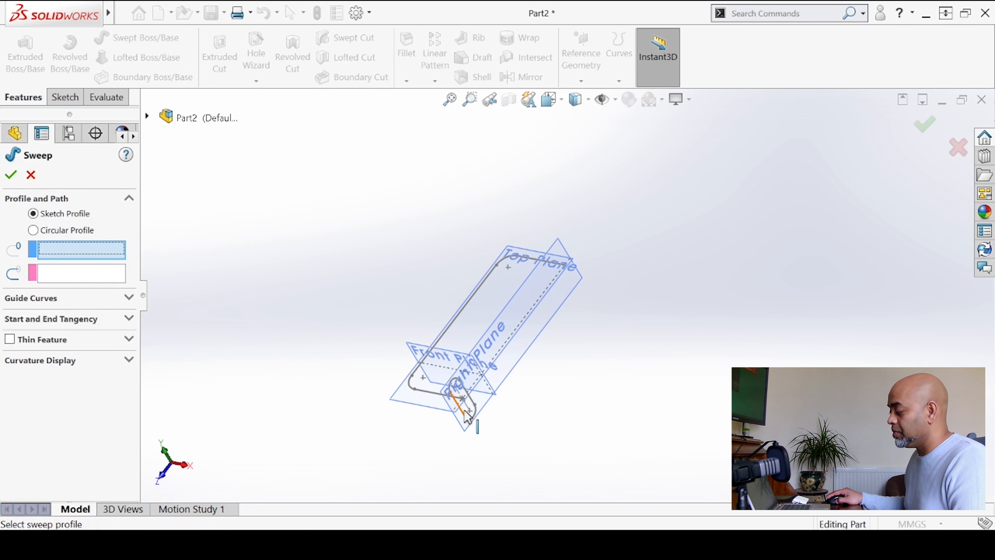
{"action": "left_click", "coordinate": [467, 421]}
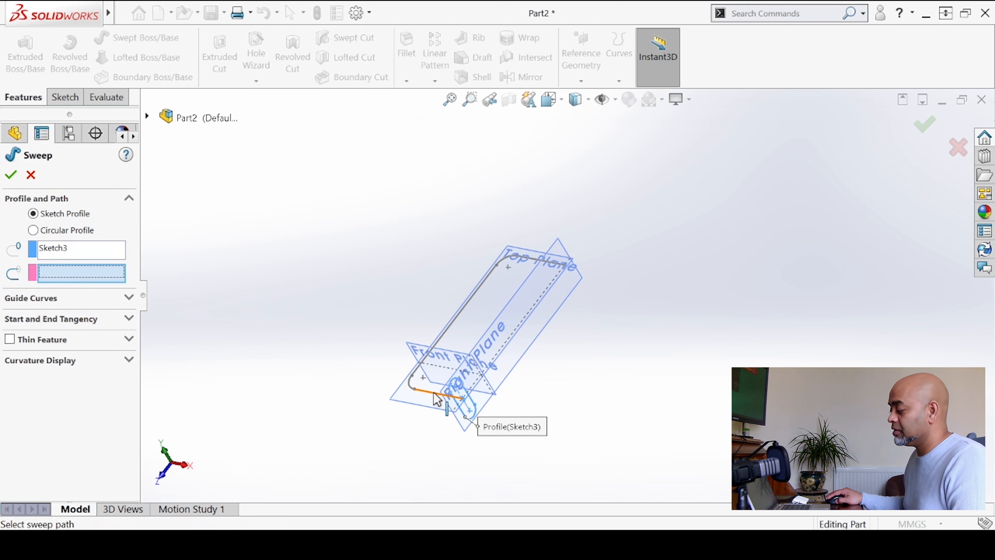
{"action": "left_click", "coordinate": [438, 399]}
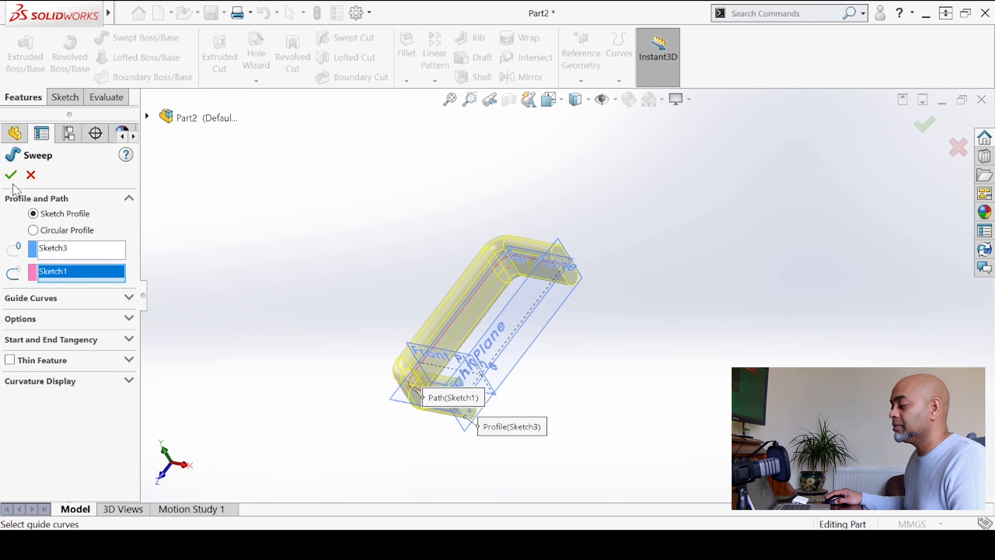
{"action": "left_click", "coordinate": [11, 176]}
{"action": "left_click", "coordinate": [279, 253]}
- Start a new sketch on the handle's slot-shaped end face and orient the view normal to it
{"action": "middle_click_drag", "start_coordinate": [279, 253], "coordinate": [427, 227]}
{"action": "middle_click_drag", "start_coordinate": [360, 271], "coordinate": [247, 275]}
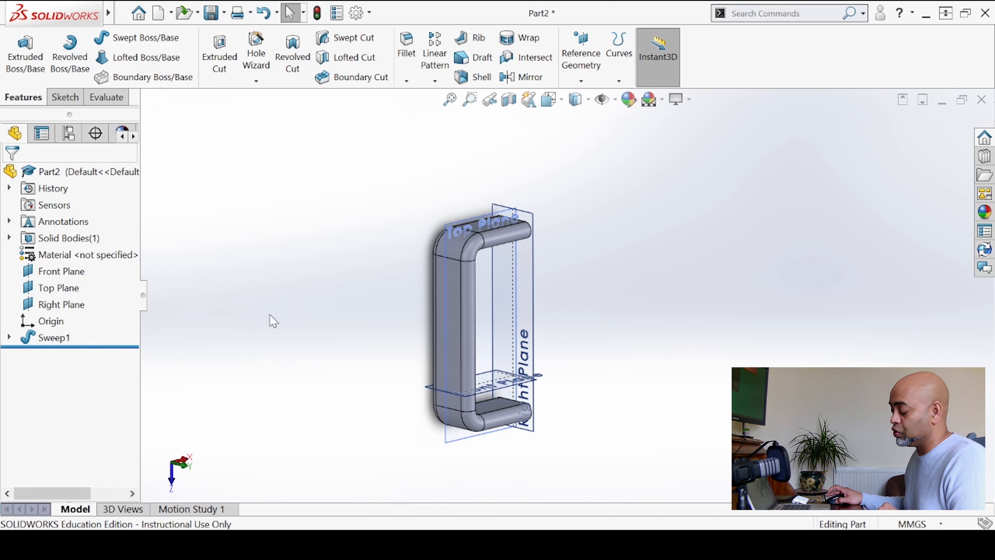
{"action": "mouse_move", "coordinate": [313, 366]}
{"action": "middle_mouse_down"}
{"action": "mouse_move", "coordinate": [326, 333]}
{"action": "mouse_move", "coordinate": [293, 313]}
{"action": "mouse_move", "coordinate": [304, 363]}
{"action": "middle_mouse_up"}
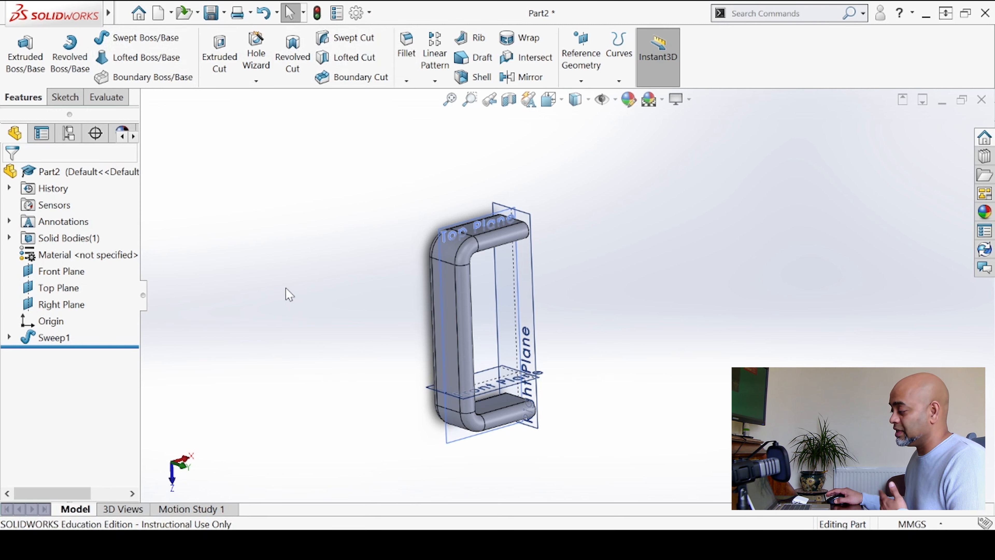
{"action": "middle_click_drag", "start_coordinate": [382, 337], "coordinate": [266, 282]}
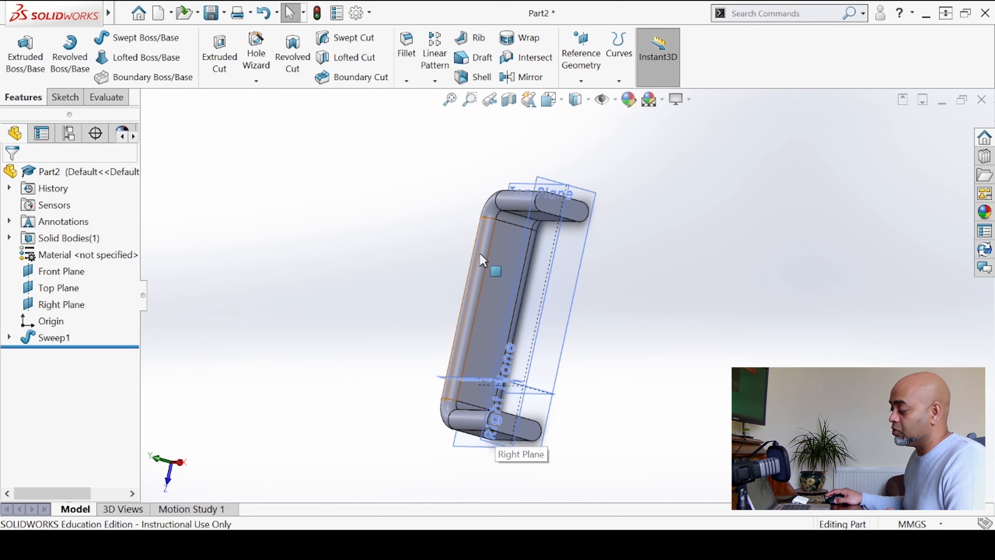
{"action": "middle_click_drag", "start_coordinate": [326, 380], "coordinate": [282, 371]}
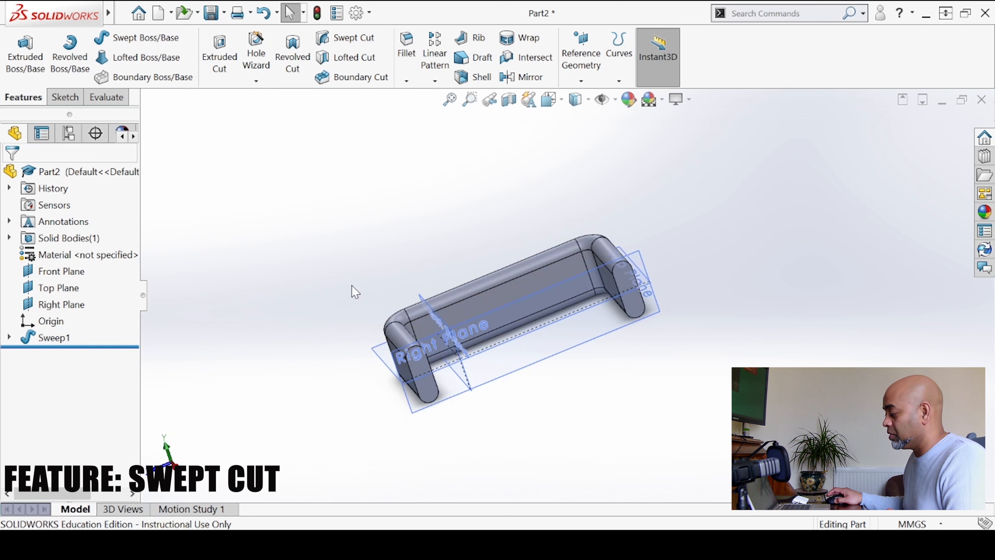
{"action": "scroll", "coordinate": [439, 392], "scroll_direction": "down", "scroll_amount": 5}
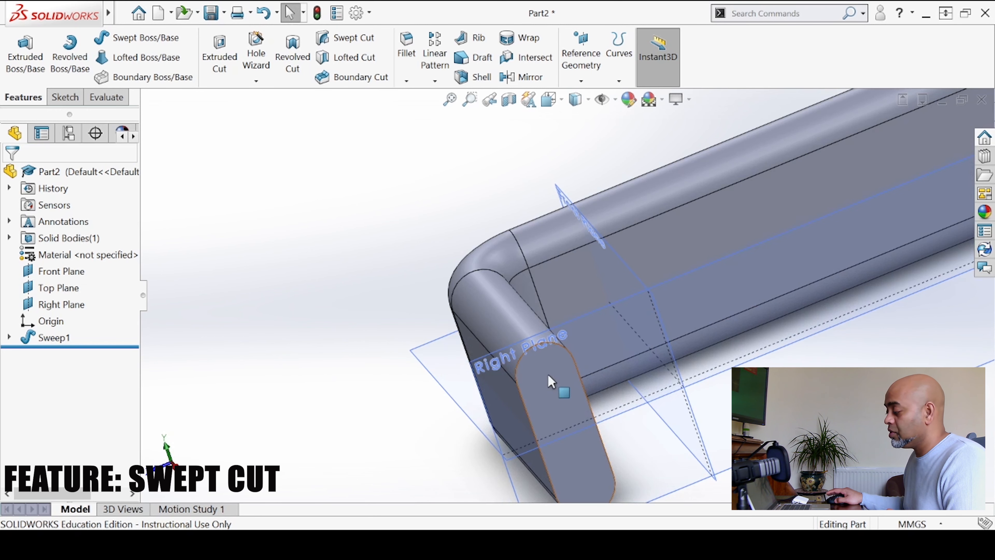
{"action": "left_click", "coordinate": [554, 384]}
{"action": "left_click", "coordinate": [603, 342]}
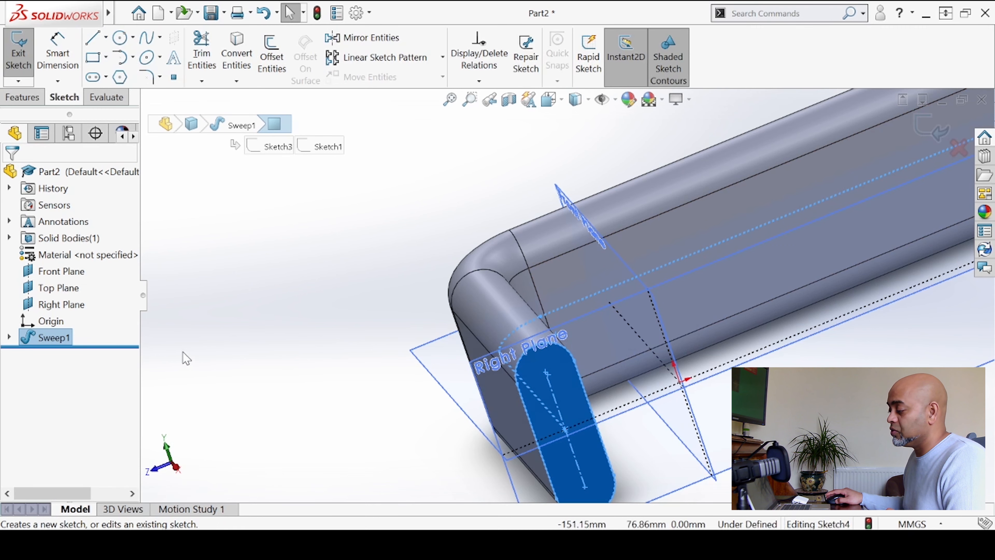
{"action": "right_click", "coordinate": [70, 355]}
{"action": "left_click", "coordinate": [111, 301]}
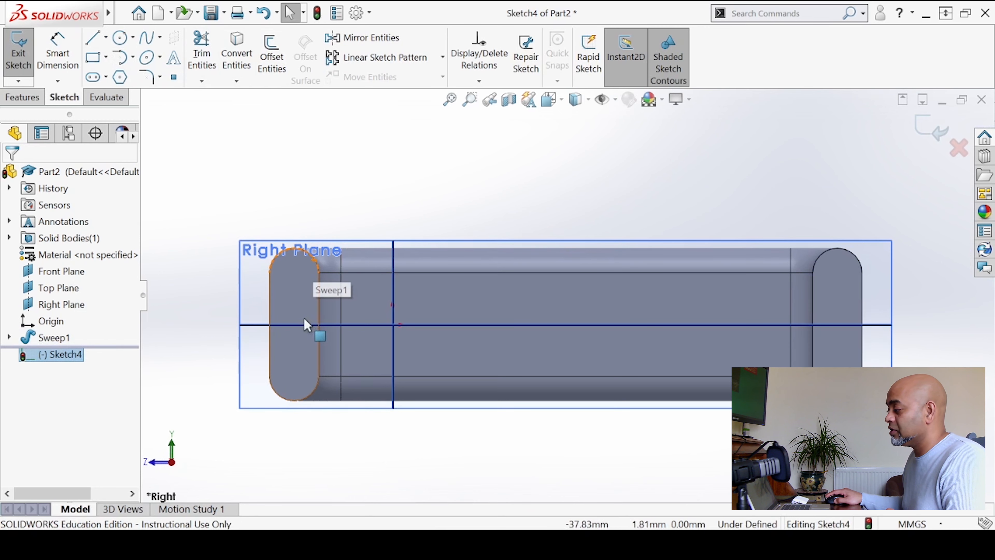
- Offset the end face's outline 2 mm inward and exit the sketch
{"action": "left_click", "coordinate": [270, 58]}
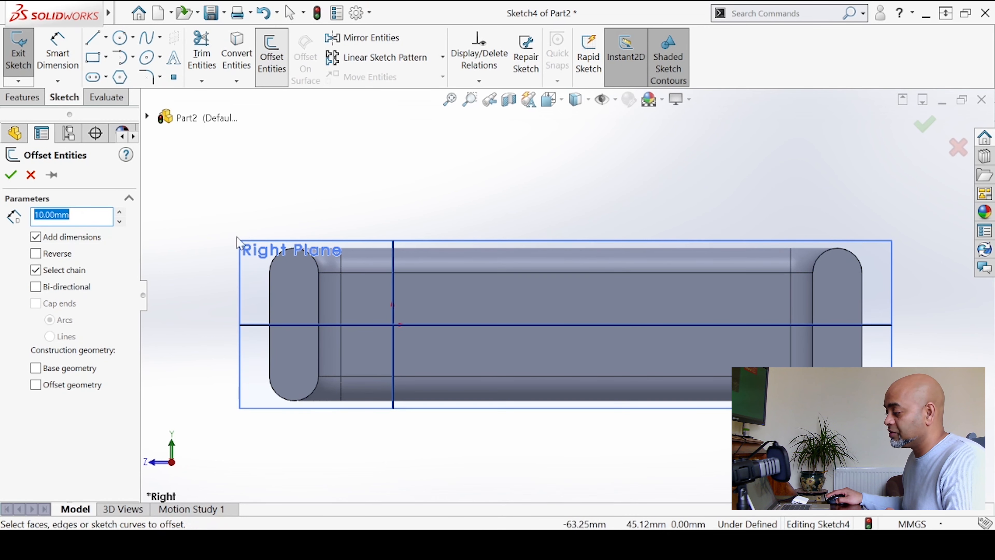
{"action": "left_click", "coordinate": [287, 294]}
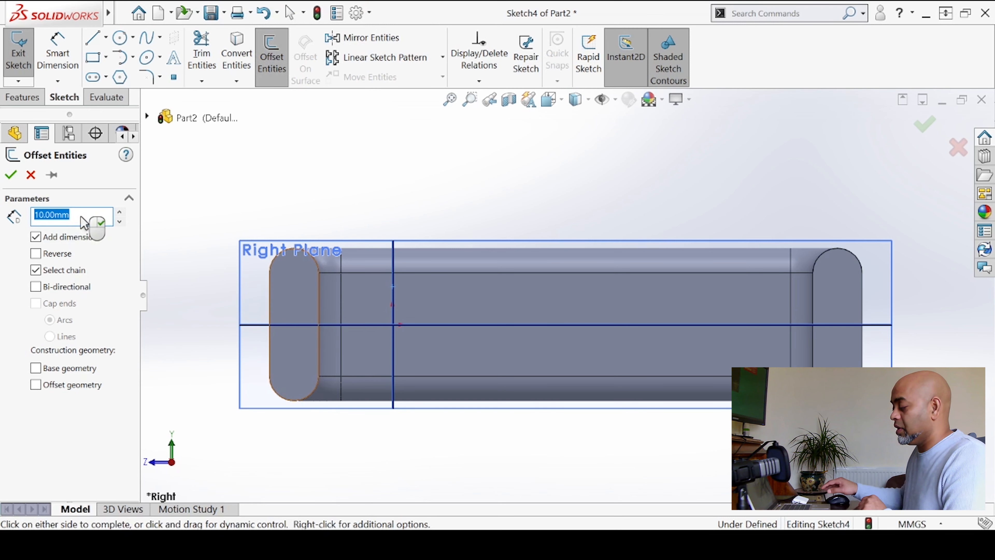
{"action": "type", "text": "2.0"}
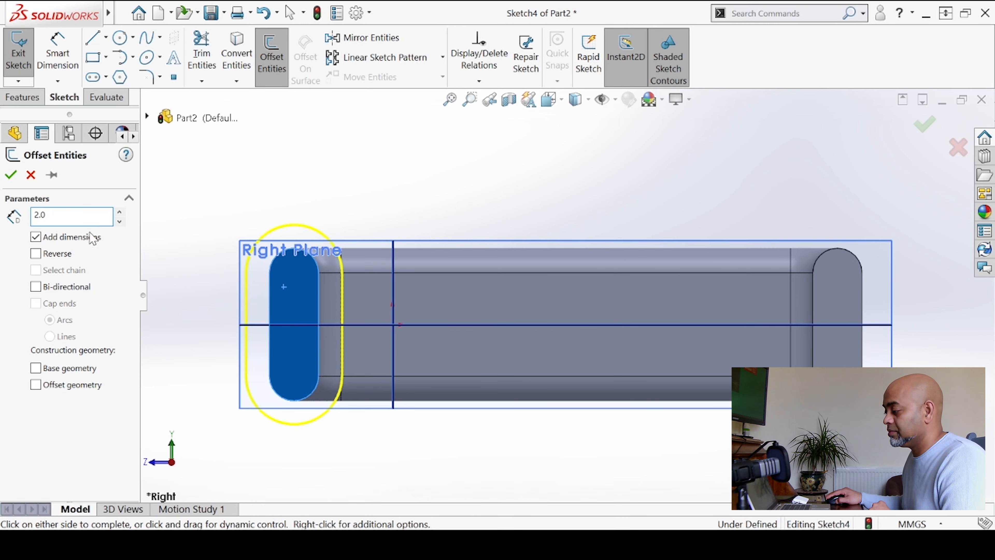
{"action": "left_click", "coordinate": [36, 254]}
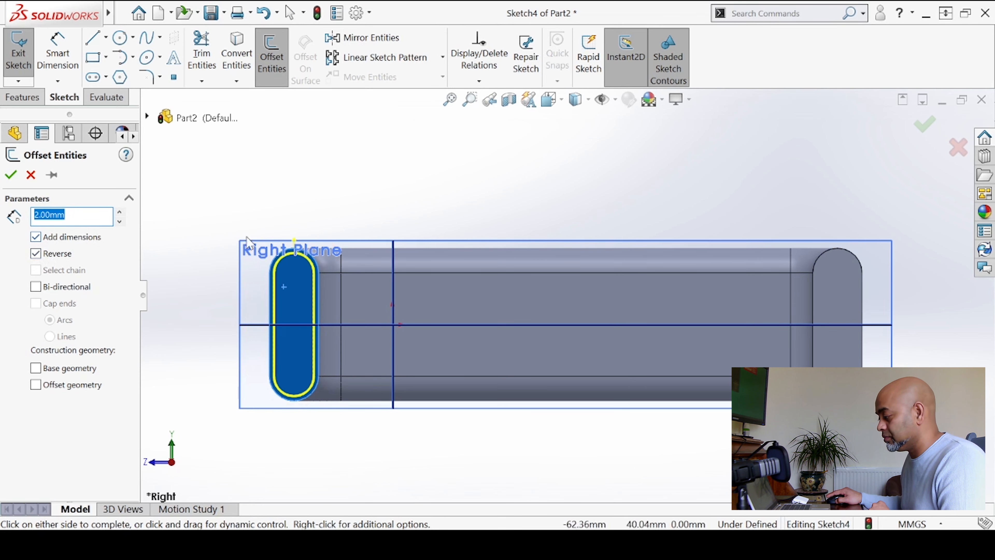
{"action": "scroll", "coordinate": [292, 288], "scroll_direction": "down", "scroll_amount": 3}
{"action": "left_click", "coordinate": [9, 176]}
{"action": "scroll", "coordinate": [418, 262], "scroll_direction": "up", "scroll_amount": 4}
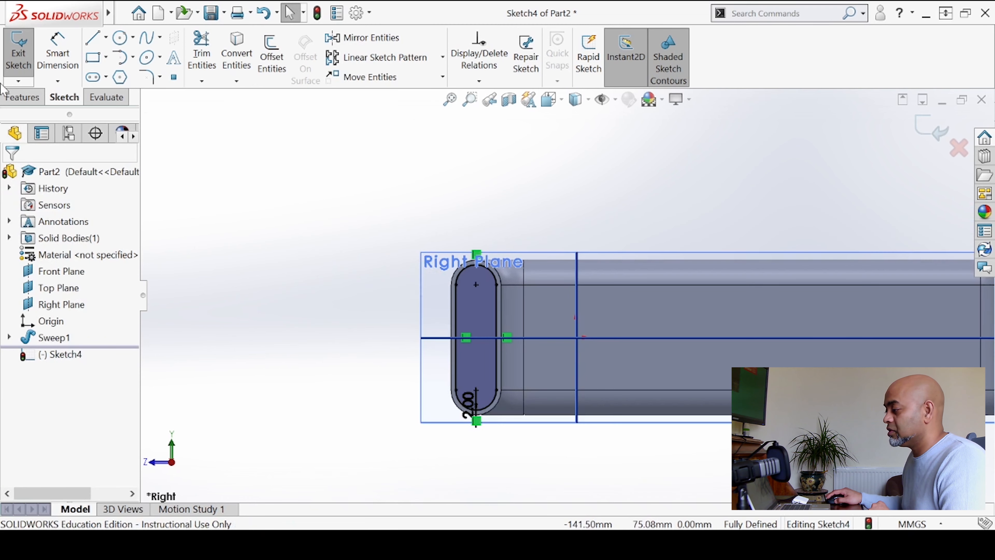
{"action": "left_click", "coordinate": [18, 55]}
- Reveal the sketches inside the sweep feature and locate the U-shaped path among them
{"action": "mouse_move", "coordinate": [657, 216]}
{"action": "middle_mouse_down"}
{"action": "mouse_move", "coordinate": [543, 189]}
{"action": "mouse_move", "coordinate": [667, 184]}
{"action": "middle_mouse_up"}
{"action": "scroll", "coordinate": [640, 231], "scroll_direction": "up", "scroll_amount": 3}
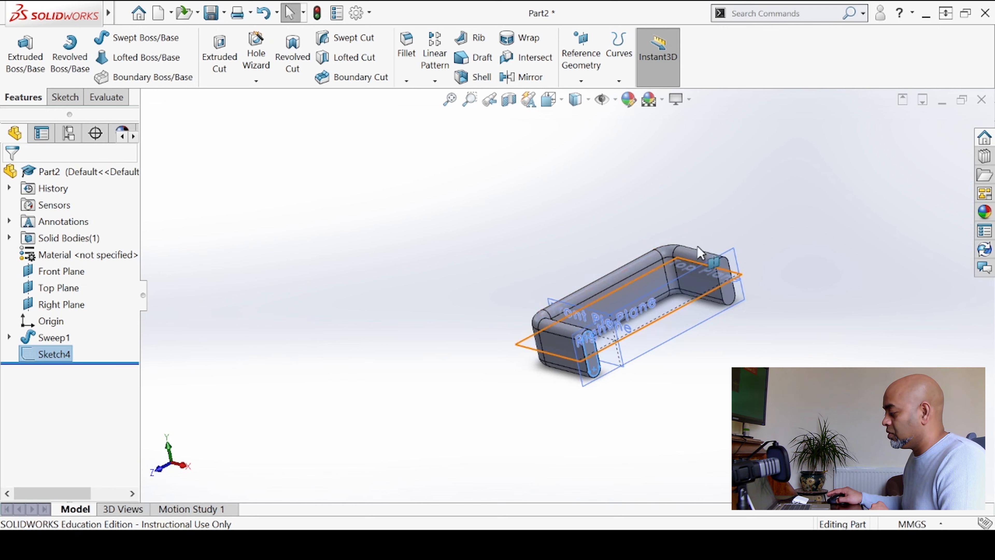
{"action": "scroll", "coordinate": [701, 253], "scroll_direction": "down", "scroll_amount": 1}
{"action": "left_click", "coordinate": [9, 337]}
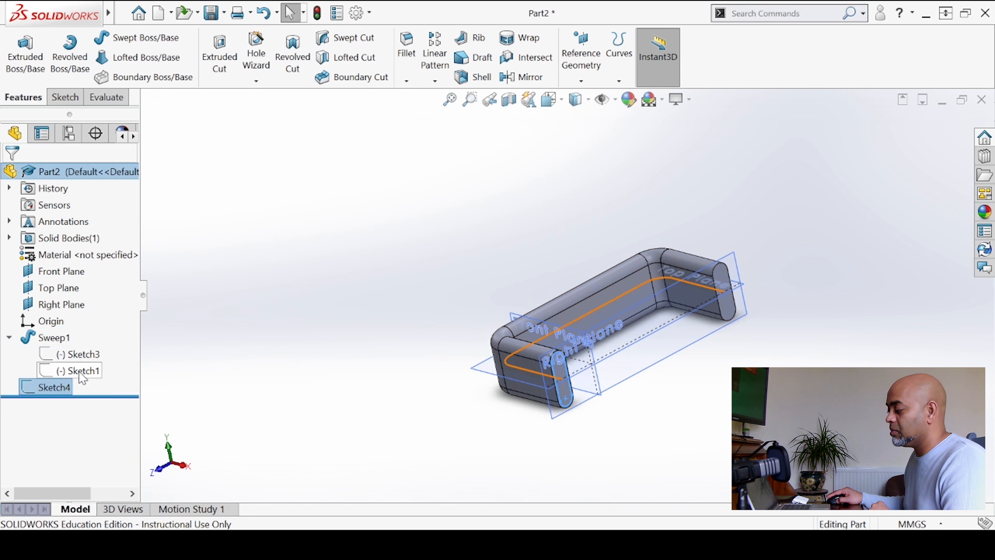
{"action": "left_click", "coordinate": [262, 319]}
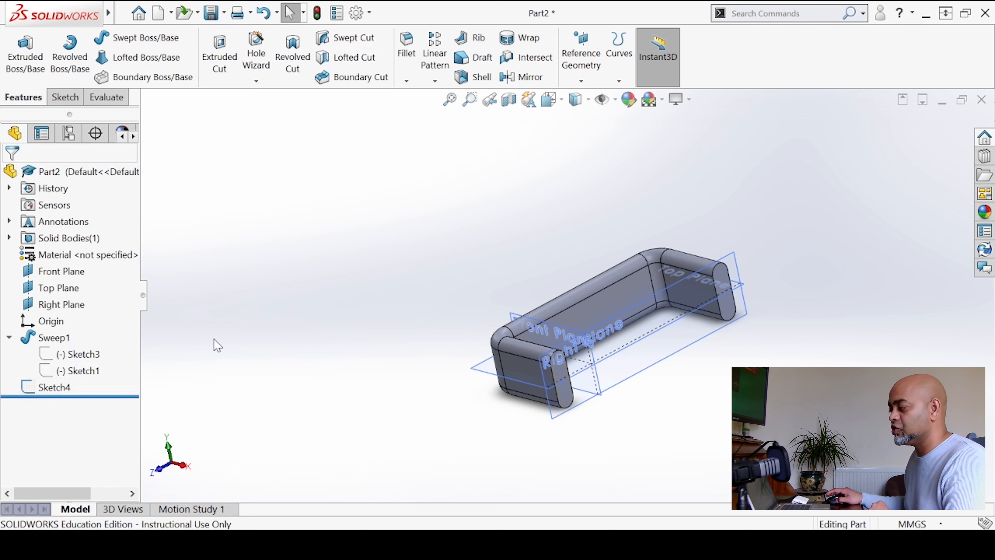
- Create a swept cut through the handle, using the offset slot sketch as profile and the sweep's U-shaped Sketch1 as path
{"action": "left_click", "coordinate": [346, 41]}
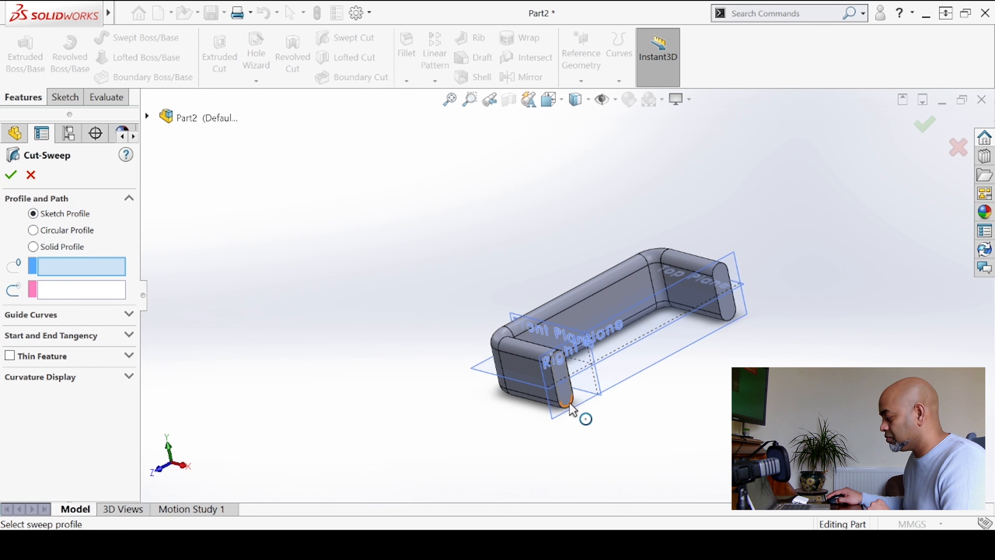
{"action": "scroll", "coordinate": [571, 408], "scroll_direction": "down", "scroll_amount": 6}
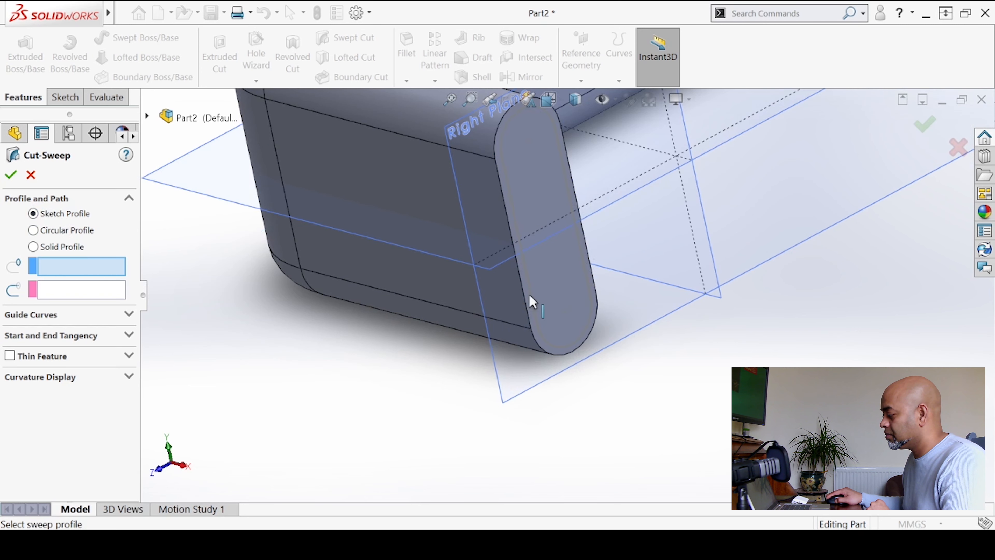
{"action": "left_click", "coordinate": [534, 304]}
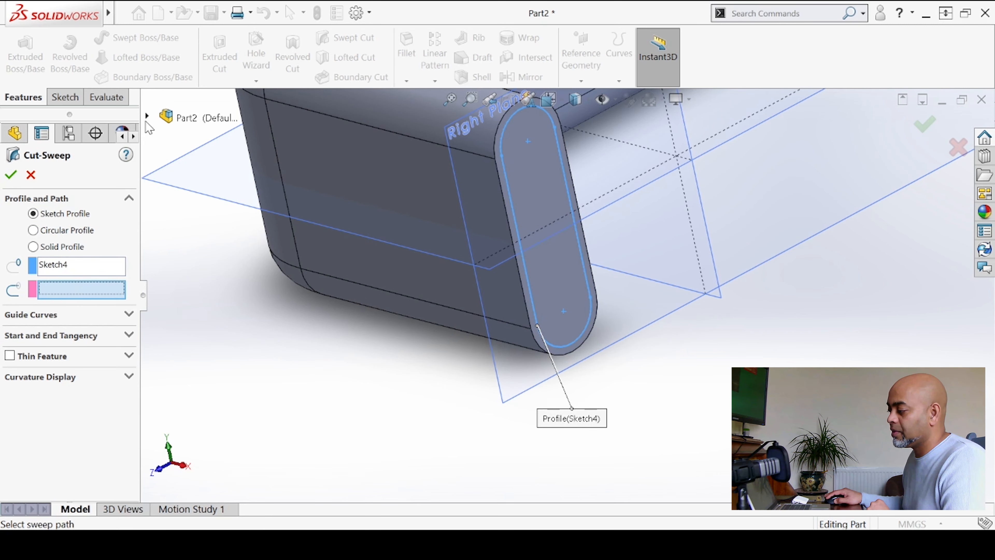
{"action": "left_click", "coordinate": [147, 116]}
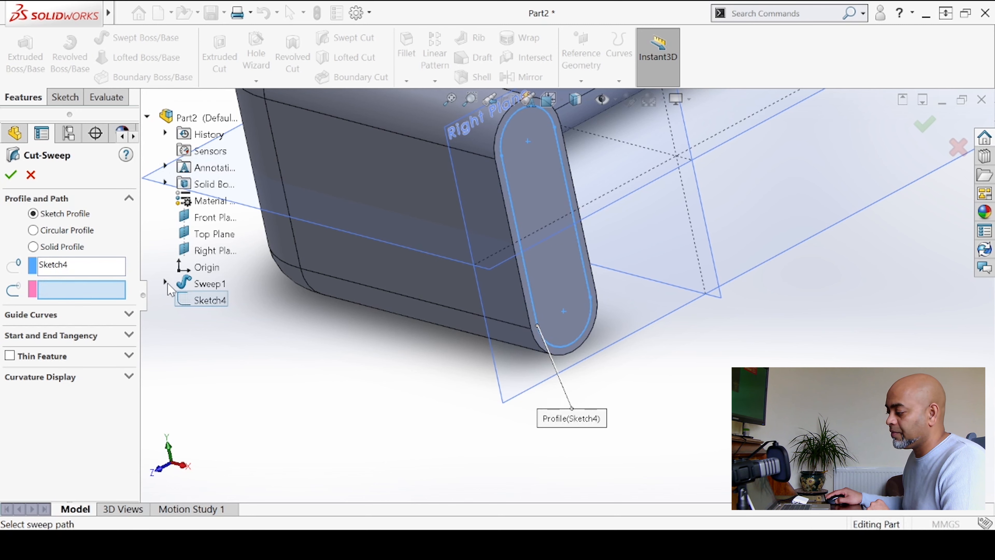
{"action": "left_click", "coordinate": [165, 283]}
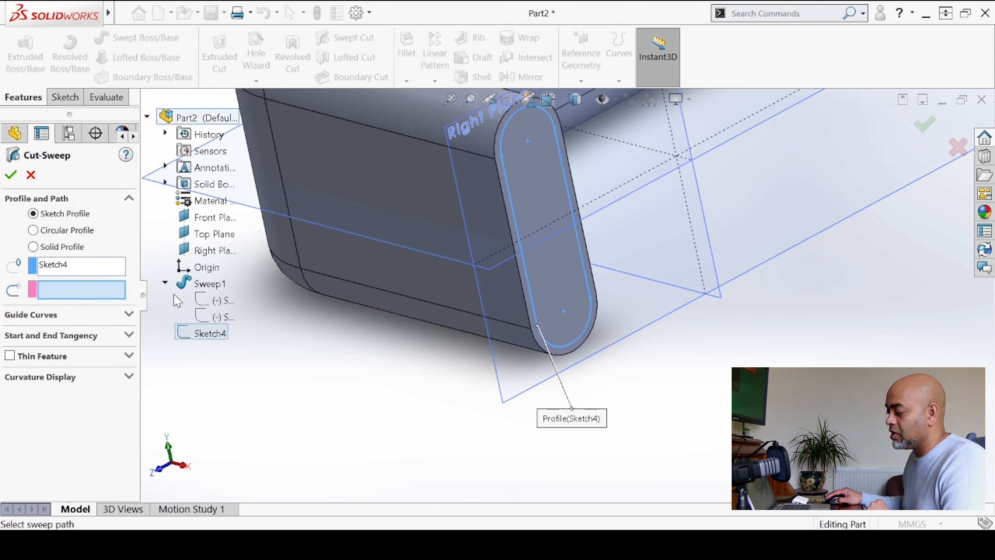
{"action": "left_click", "coordinate": [228, 321]}
{"action": "key", "text": "f"}
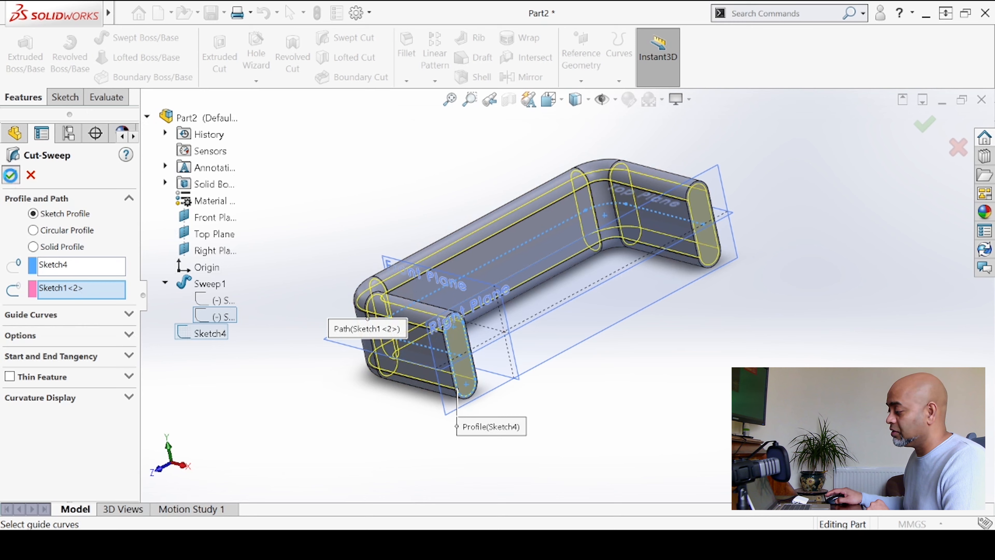
{"action": "left_click", "coordinate": [11, 174]}
- Collapse the sweep feature's sketches and examine the hollowed handle's open ends and walls from several angles
{"action": "mouse_move", "coordinate": [282, 411]}
{"action": "middle_mouse_down"}
{"action": "mouse_move", "coordinate": [250, 412]}
{"action": "mouse_move", "coordinate": [235, 382]}
{"action": "mouse_move", "coordinate": [270, 400]}
{"action": "mouse_move", "coordinate": [272, 427]}
{"action": "middle_mouse_up"}
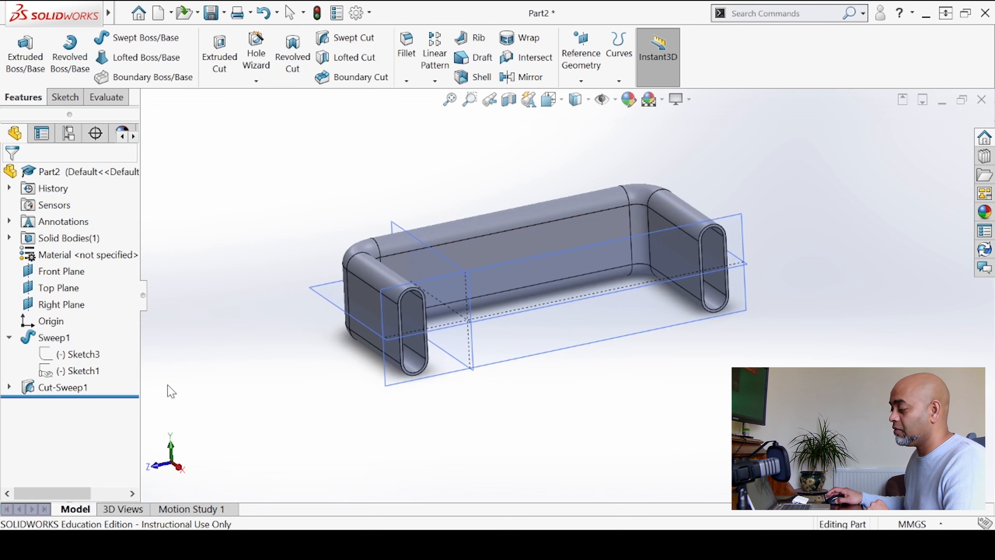
{"action": "left_click", "coordinate": [9, 337]}
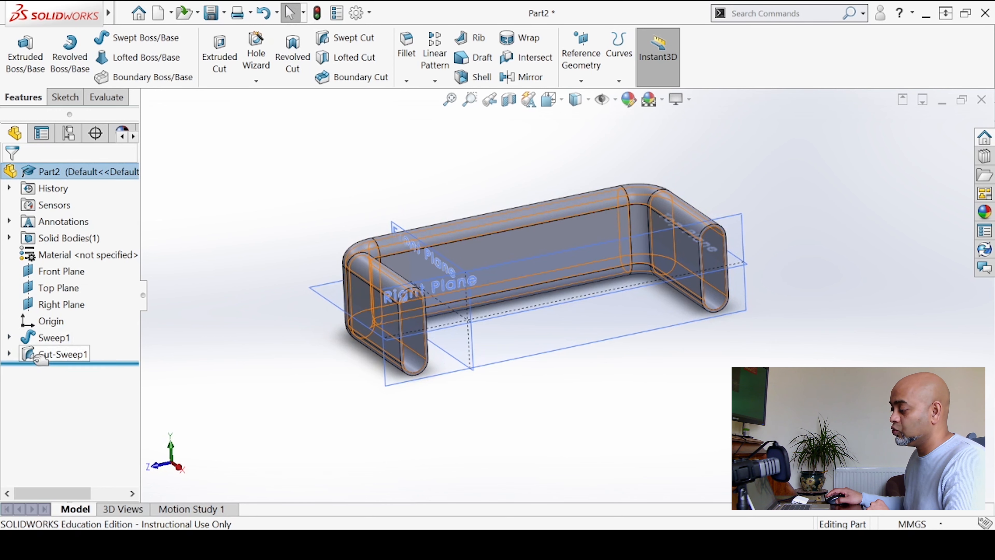
{"action": "middle_click_drag", "start_coordinate": [312, 384], "coordinate": [351, 413]}
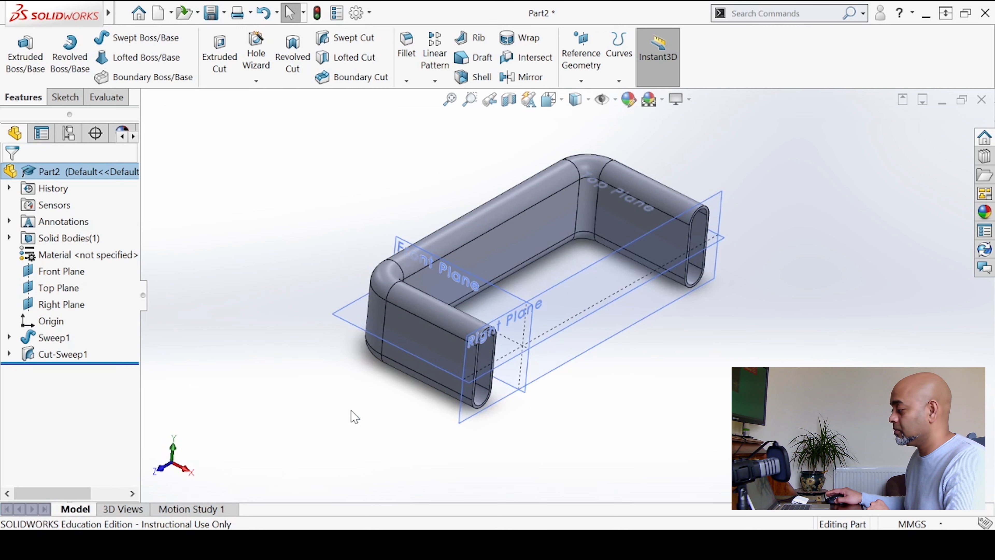
{"action": "scroll", "coordinate": [593, 235], "scroll_direction": "down", "scroll_amount": 3}
{"action": "scroll", "coordinate": [579, 260], "scroll_direction": "up", "scroll_amount": 3}
{"action": "mouse_move", "coordinate": [573, 256]}
{"action": "middle_mouse_down"}
{"action": "mouse_move", "coordinate": [566, 206]}
{"action": "mouse_move", "coordinate": [582, 259]}
{"action": "middle_mouse_up"}
- Section the handle along the Top Plane and examine its hollow interior
{"action": "middle_click_drag", "start_coordinate": [491, 235], "coordinate": [565, 289]}
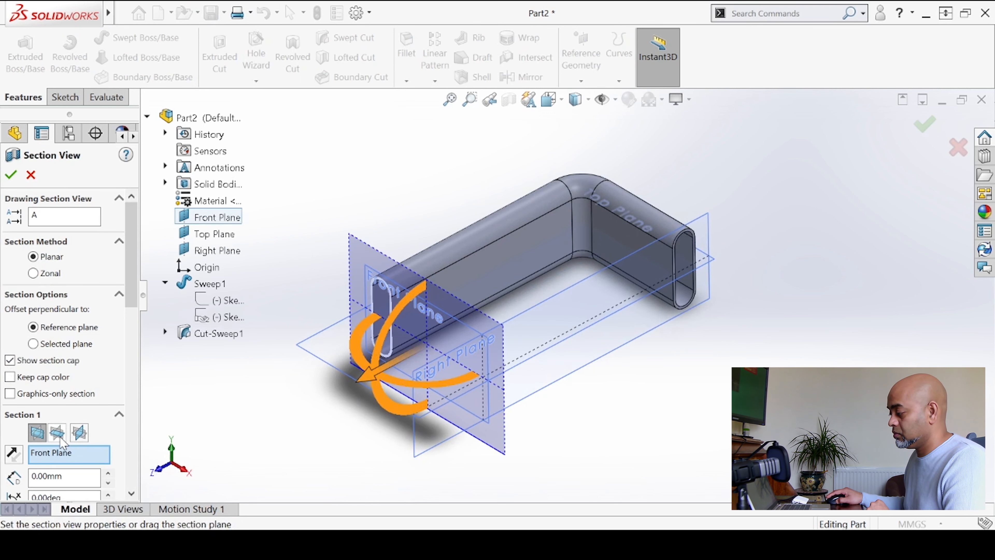
{"action": "left_click", "coordinate": [58, 436]}
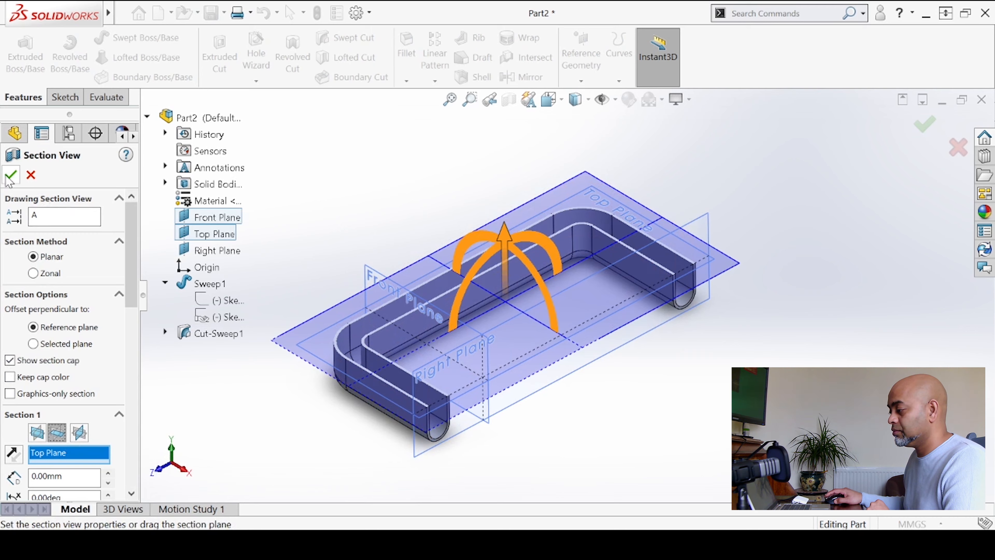
{"action": "left_click", "coordinate": [10, 177]}
{"action": "middle_click_drag", "start_coordinate": [331, 212], "coordinate": [234, 231]}
{"action": "middle_click_drag", "start_coordinate": [235, 231], "coordinate": [329, 173]}
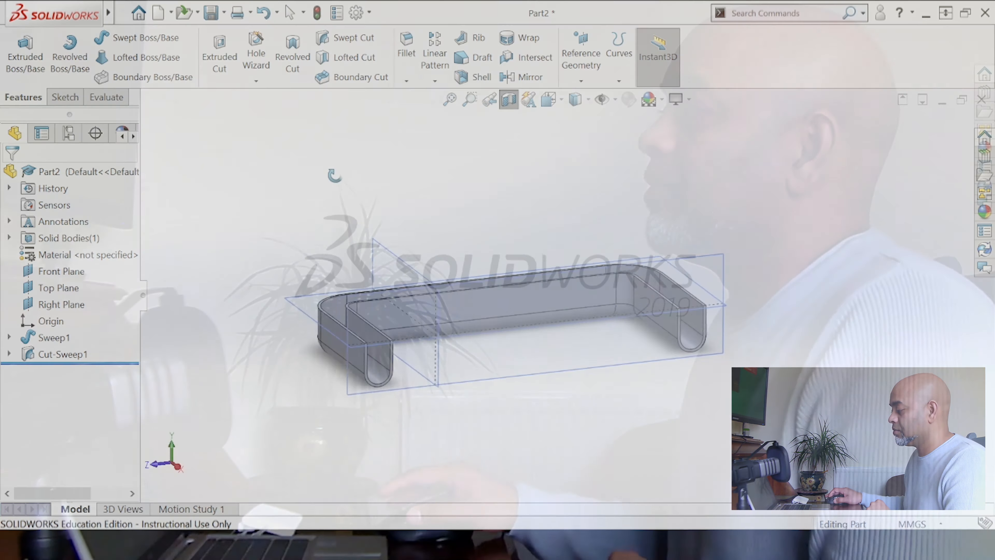
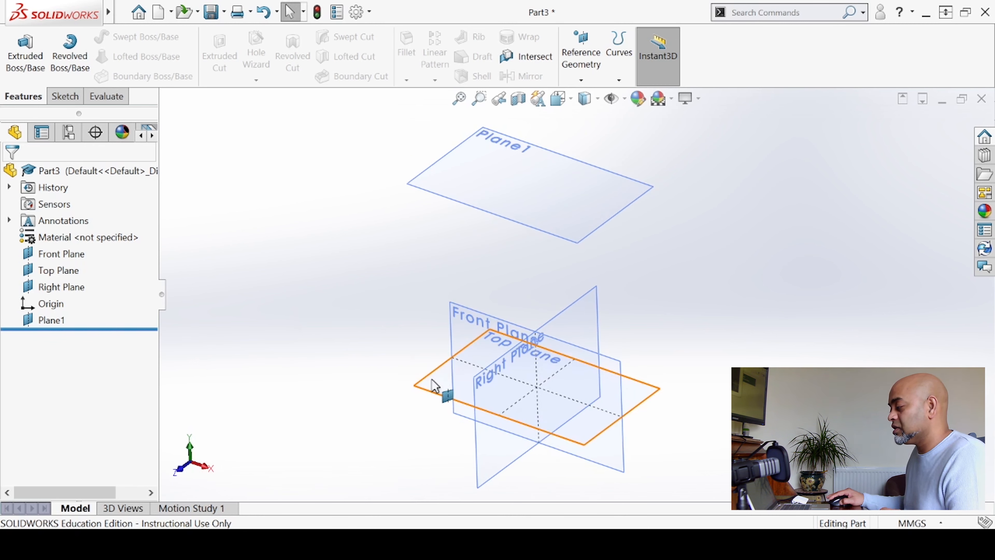
- Start a new sketch on the Top Plane of the new part
{"action": "left_click", "coordinate": [442, 383]}
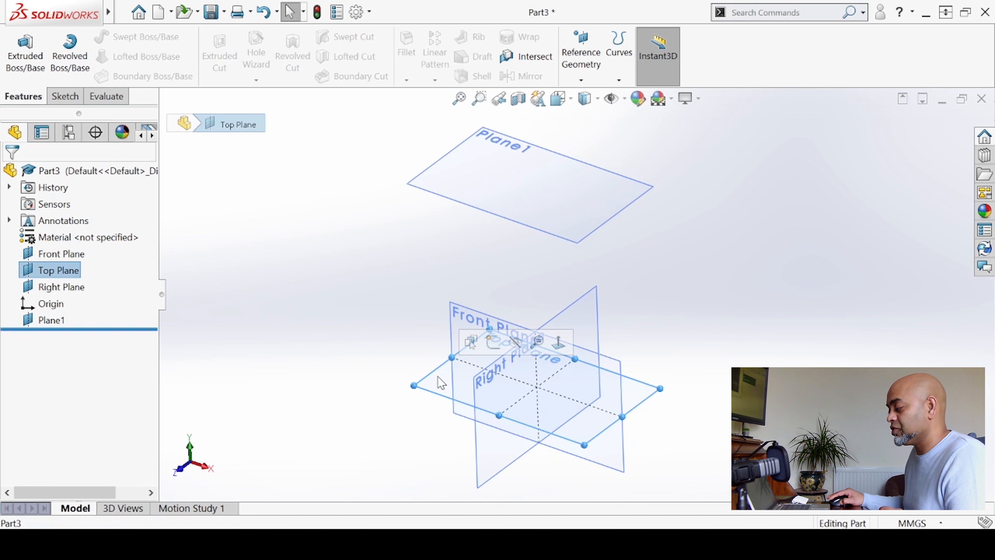
{"action": "left_click", "coordinate": [494, 348]}
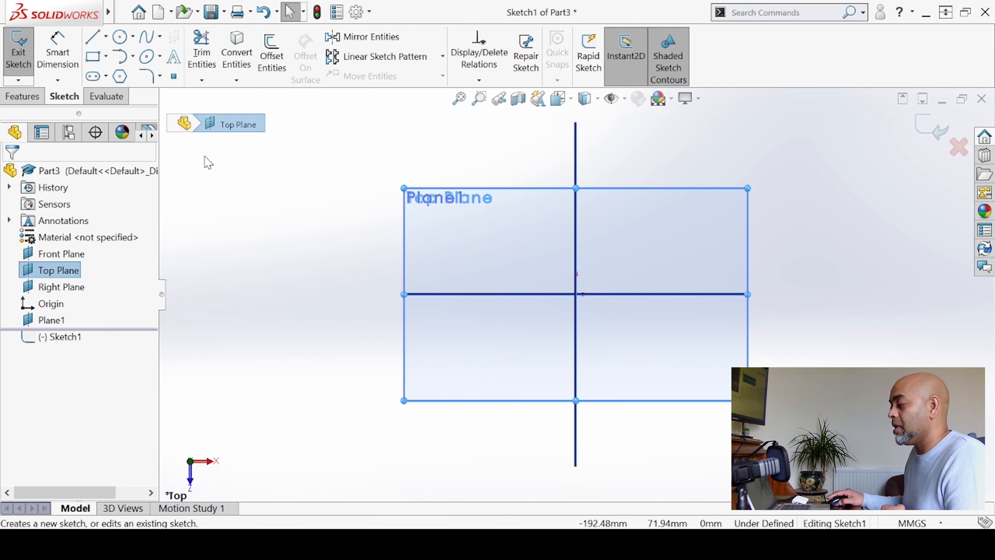
- Sketch a circle centred on the origin, dimension its diameter to 80 mm, and exit the sketch
{"action": "left_click", "coordinate": [121, 39]}
{"action": "left_click_drag", "start_coordinate": [575, 294], "coordinate": [523, 329]}
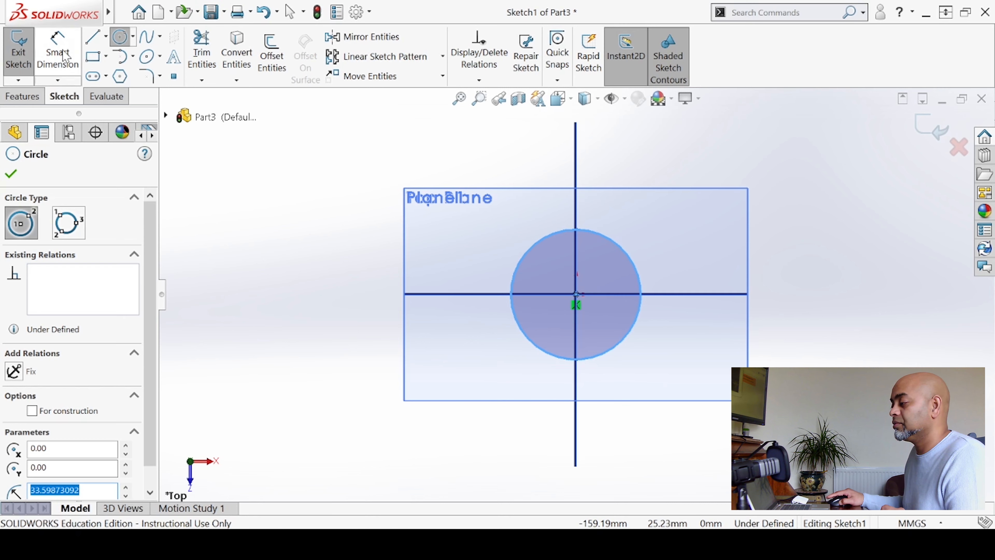
{"action": "left_click", "coordinate": [66, 56]}
{"action": "left_click", "coordinate": [596, 359]}
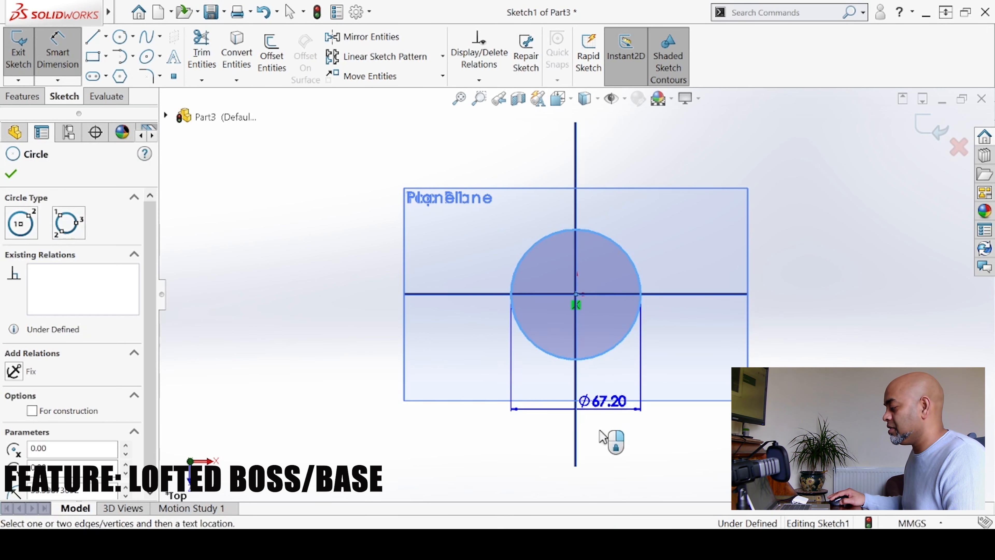
{"action": "left_click", "coordinate": [606, 441]}
{"action": "type", "text": "80"}
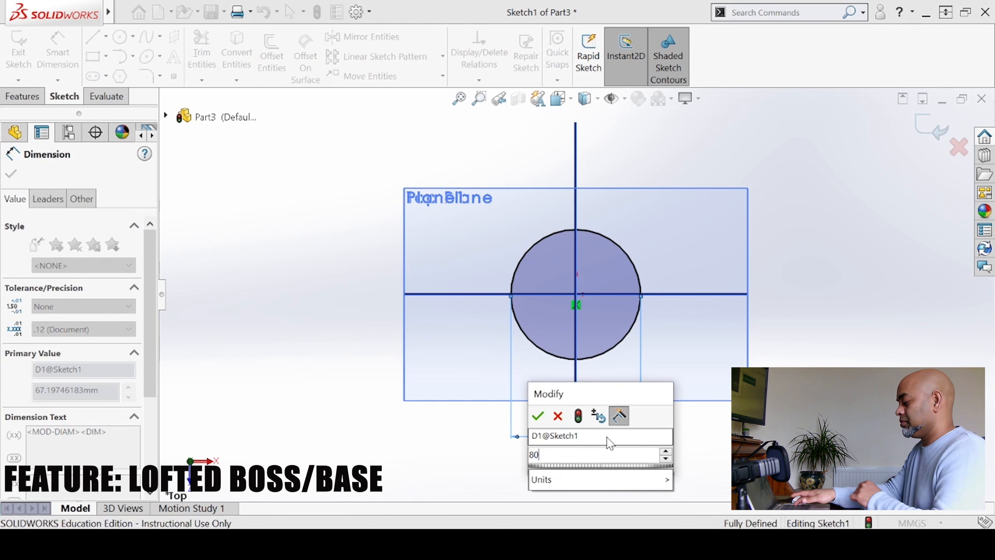
{"action": "key", "text": "Return"}
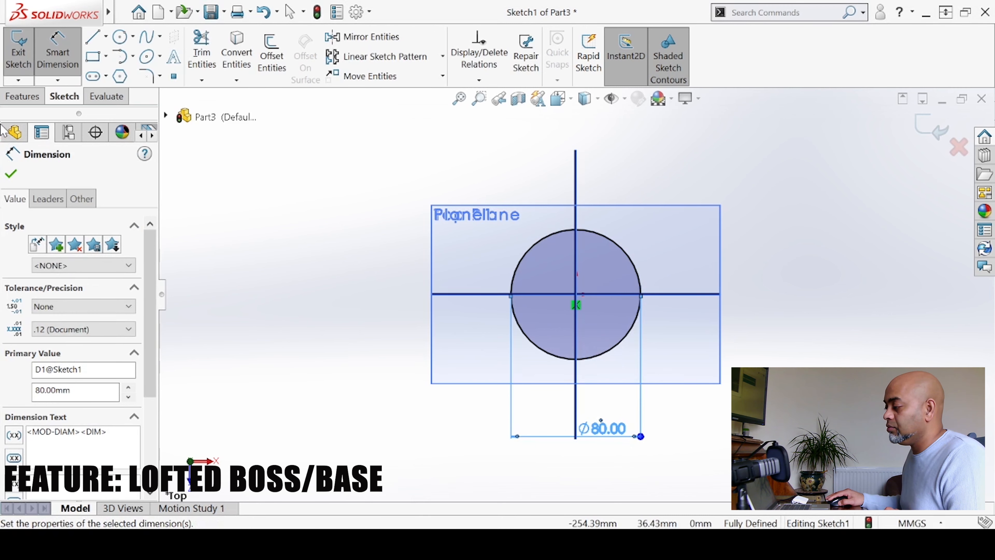
{"action": "left_click", "coordinate": [18, 62]}
- Start a new sketch on Plane1, the offset plane above the circle, and view it face-on
{"action": "middle_click_drag", "start_coordinate": [239, 304], "coordinate": [317, 234]}
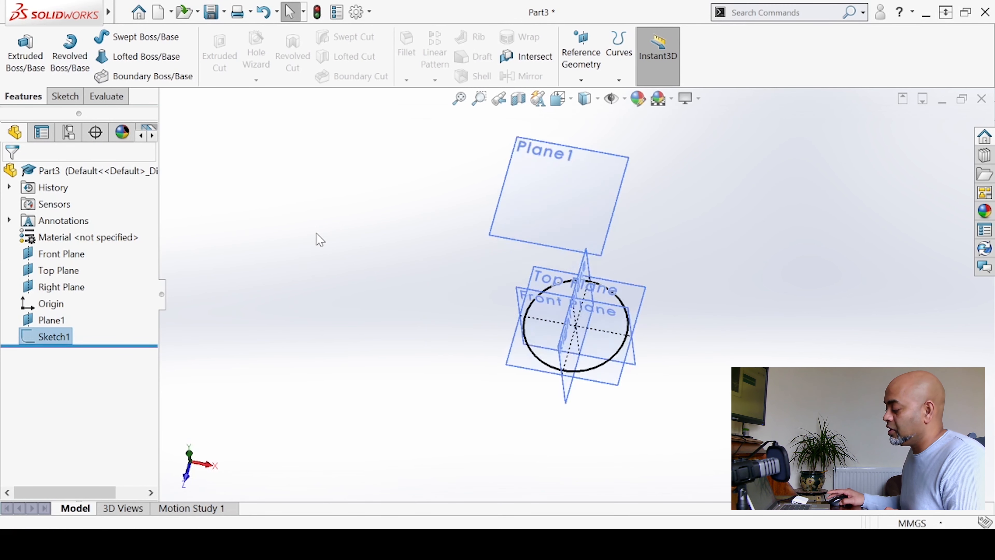
{"action": "scroll", "coordinate": [628, 225], "scroll_direction": "down", "scroll_amount": 2}
{"action": "scroll", "coordinate": [623, 247], "scroll_direction": "up", "scroll_amount": 3}
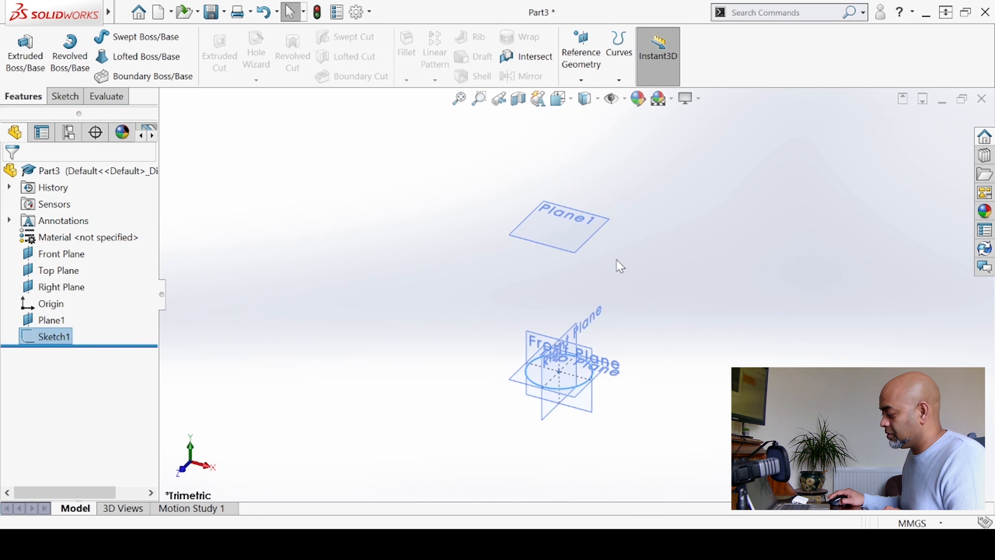
{"action": "scroll", "coordinate": [613, 278], "scroll_direction": "down", "scroll_amount": 2}
{"action": "scroll", "coordinate": [475, 421], "scroll_direction": "up", "scroll_amount": 1}
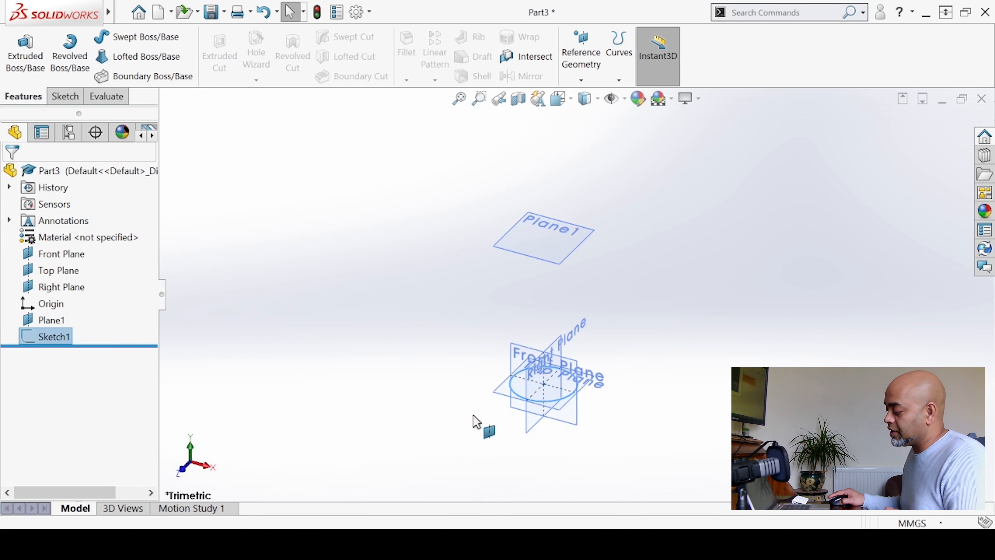
{"action": "scroll", "coordinate": [579, 335], "scroll_direction": "down", "scroll_amount": 2}
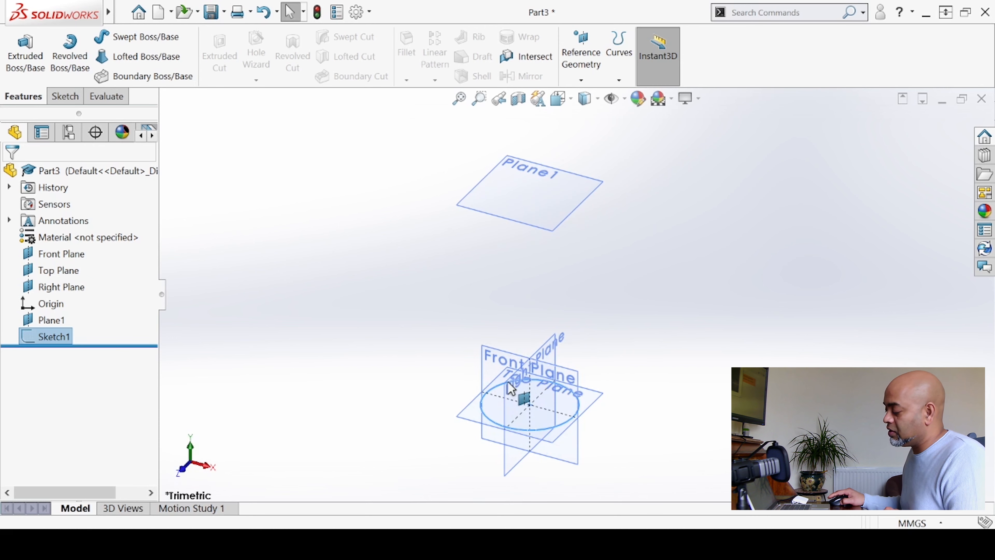
{"action": "left_click", "coordinate": [518, 202]}
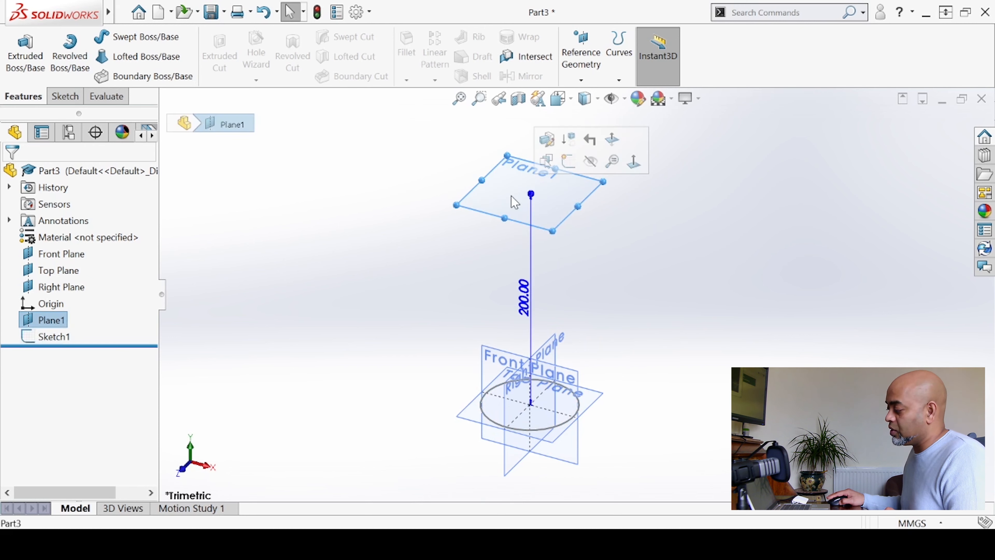
{"action": "left_click", "coordinate": [568, 161]}
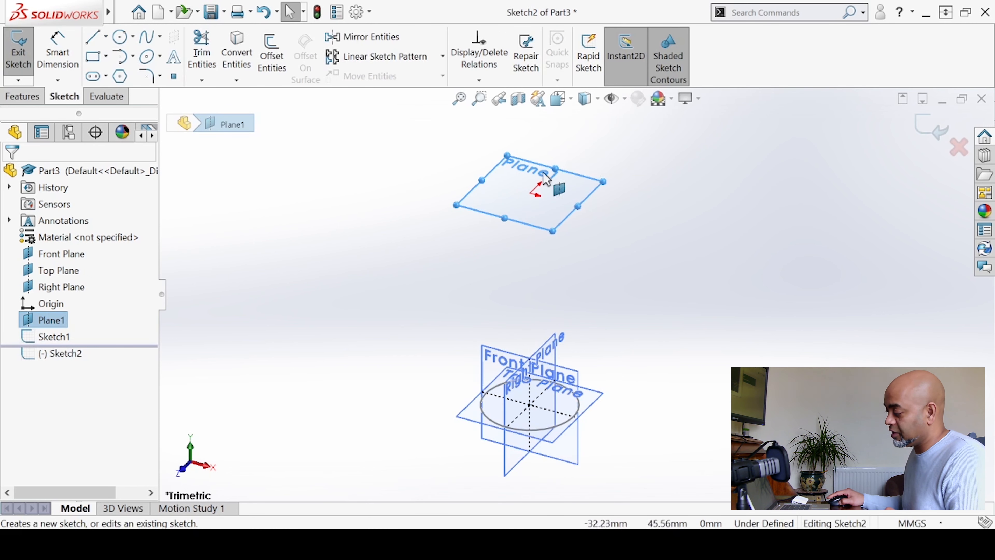
{"action": "right_click", "coordinate": [73, 354]}
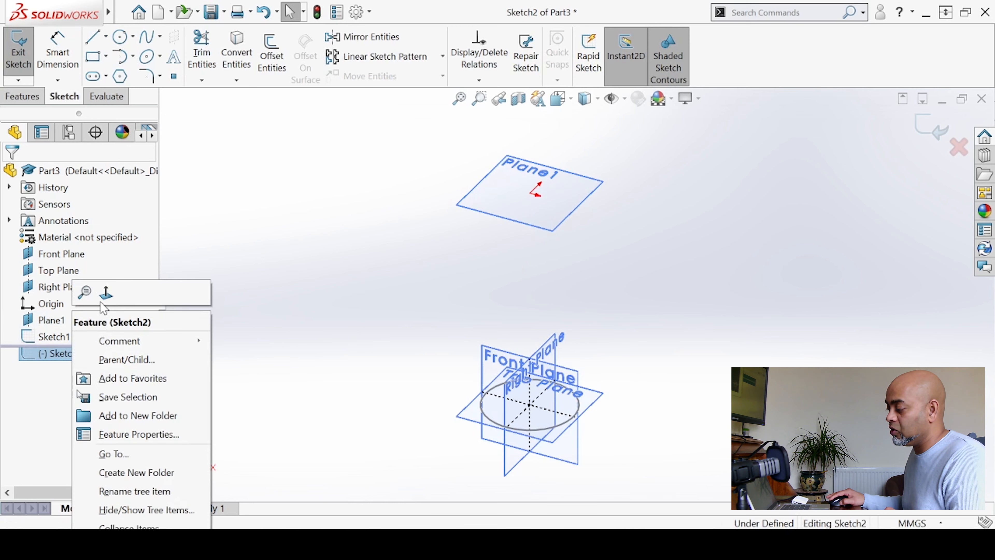
{"action": "left_click", "coordinate": [106, 292]}
{"action": "scroll", "coordinate": [583, 294], "scroll_direction": "up", "scroll_amount": 4}
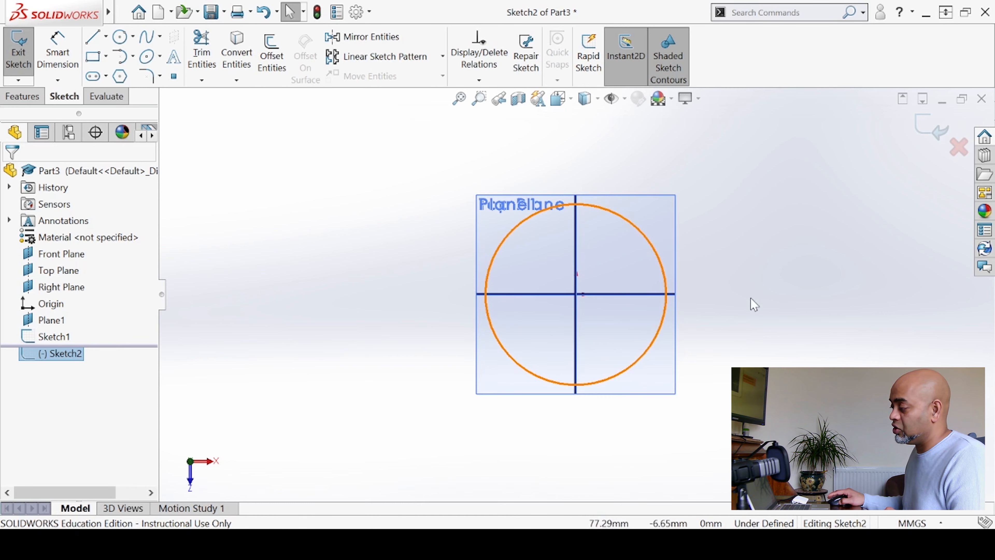
- Sketch a circle centred on the origin of Plane1, dimension its diameter to 120 mm, and exit the sketch
{"action": "left_click", "coordinate": [120, 37]}
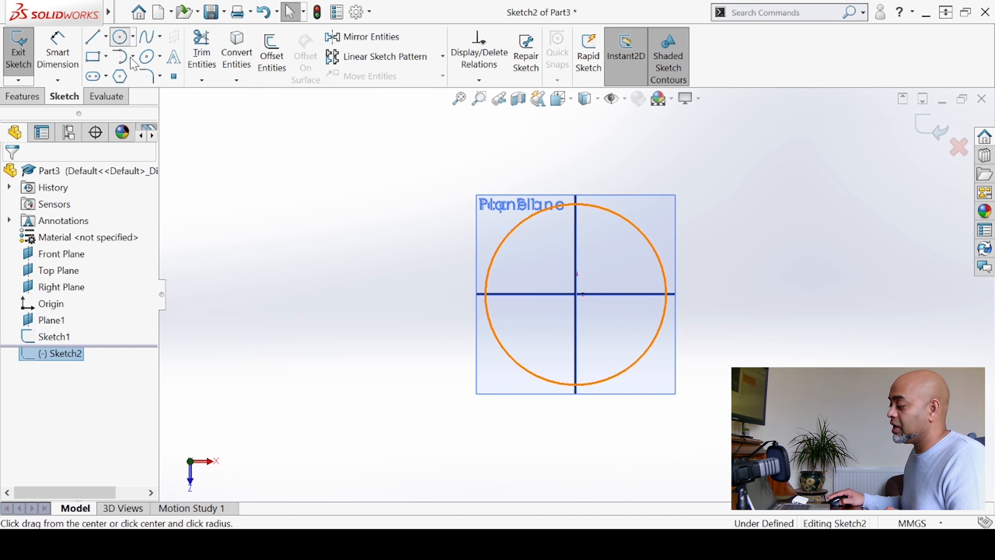
{"action": "left_click", "coordinate": [575, 295]}
{"action": "left_click", "coordinate": [443, 342]}
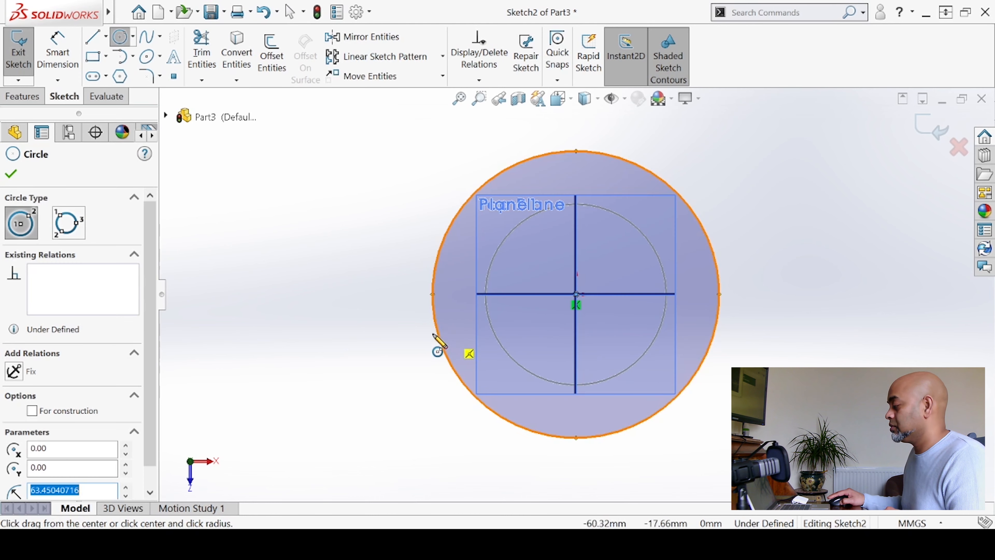
{"action": "key", "text": "d"}
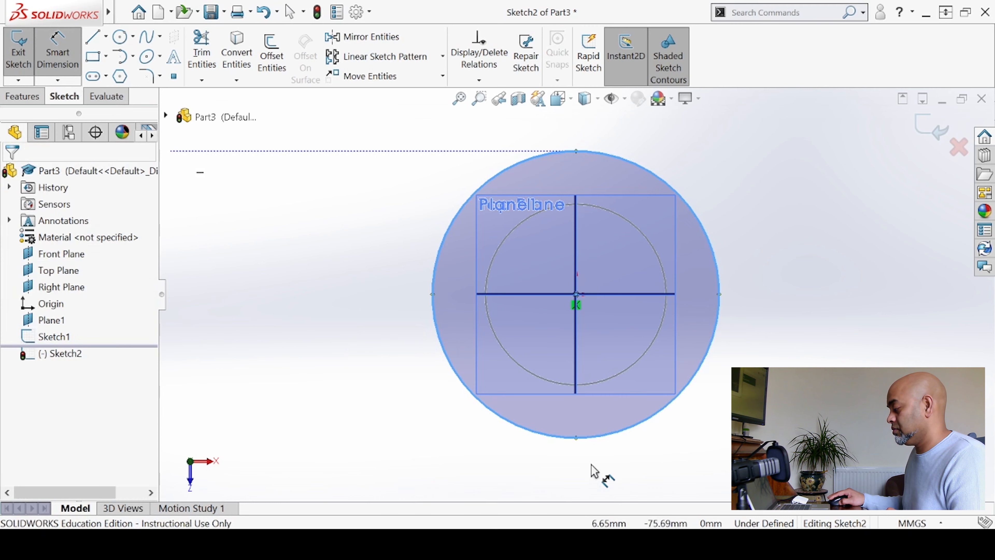
{"action": "left_click", "coordinate": [595, 438]}
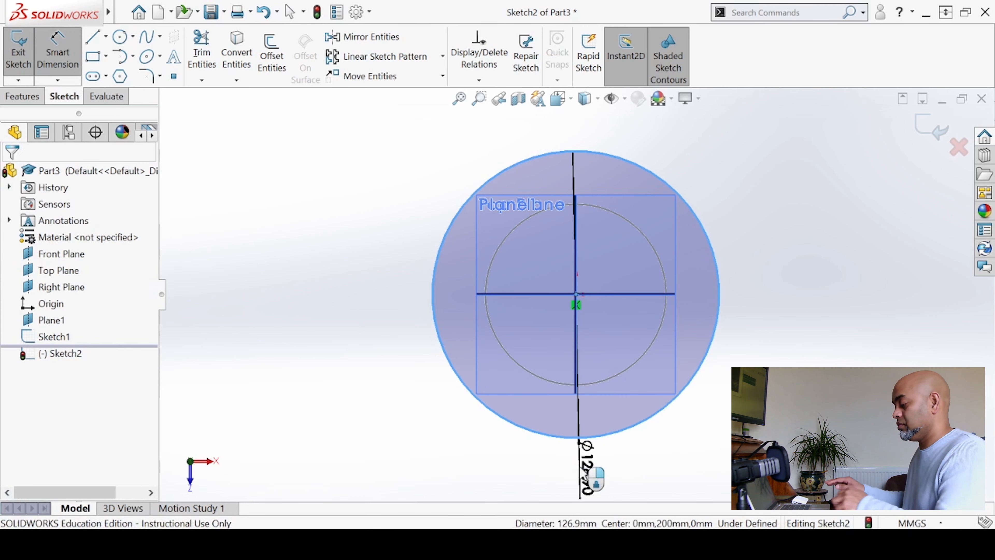
{"action": "left_click", "coordinate": [575, 472]}
{"action": "type", "text": "120"}
{"action": "key", "text": "Return"}
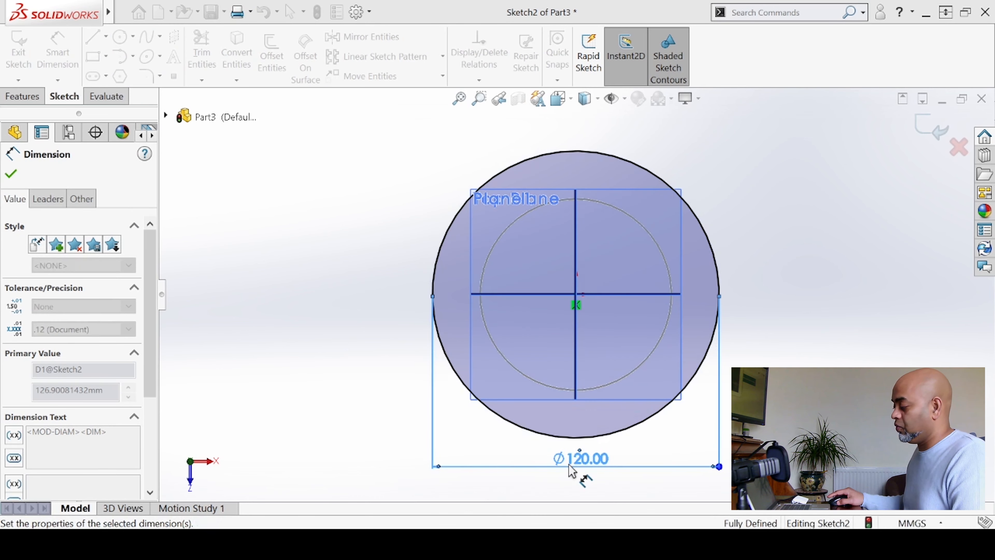
{"action": "left_click", "coordinate": [10, 173]}
{"action": "left_click", "coordinate": [19, 51]}
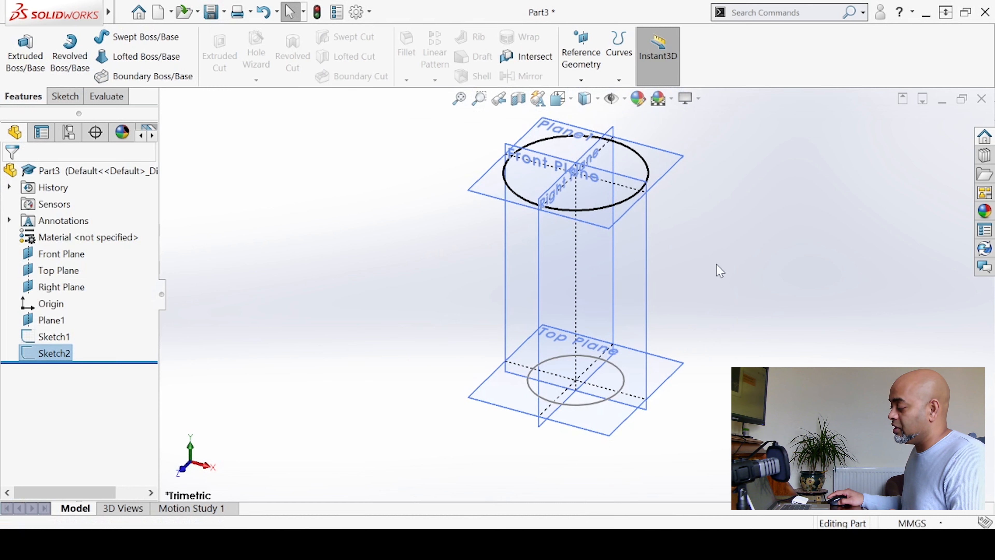
- Create a lofted boss between the 80 mm circle on the Top Plane and the 120 mm circle on Plane1
{"action": "left_click", "coordinate": [747, 271]}
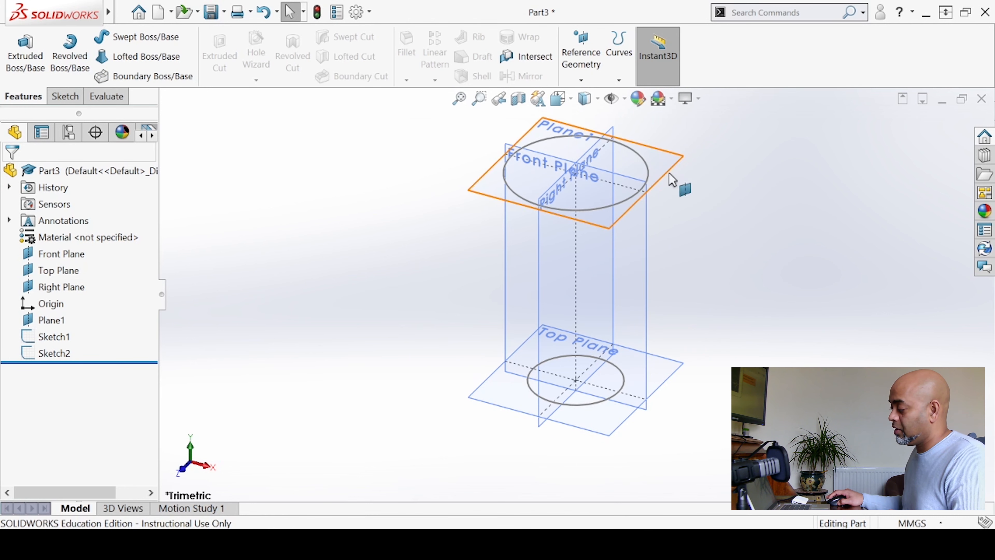
{"action": "scroll", "coordinate": [669, 197], "scroll_direction": "up", "scroll_amount": 2}
{"action": "mouse_move", "coordinate": [683, 250]}
{"action": "middle_mouse_down"}
{"action": "mouse_move", "coordinate": [689, 193]}
{"action": "mouse_move", "coordinate": [674, 250]}
{"action": "mouse_move", "coordinate": [678, 200]}
{"action": "mouse_move", "coordinate": [684, 209]}
{"action": "middle_mouse_up"}
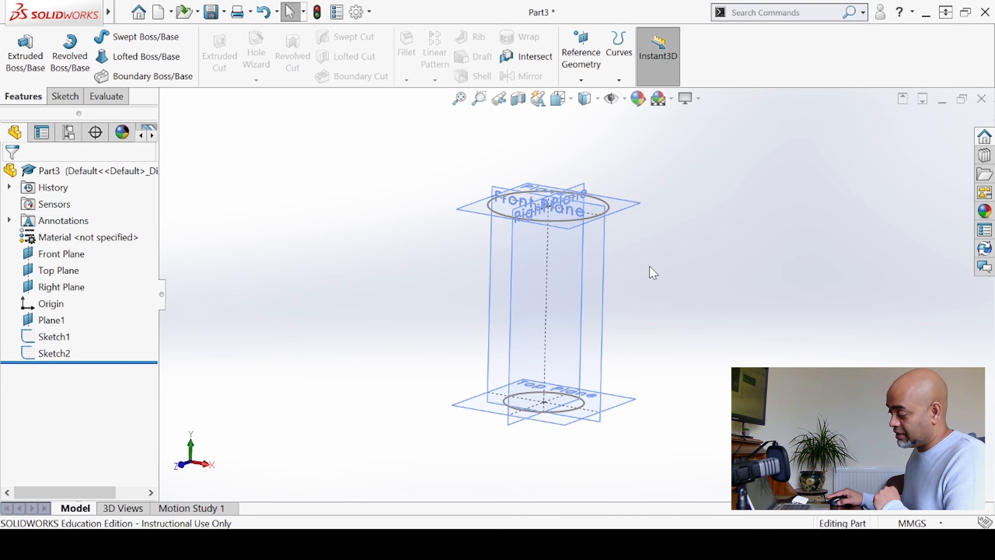
{"action": "mouse_move", "coordinate": [670, 281]}
{"action": "middle_mouse_down"}
{"action": "mouse_move", "coordinate": [666, 300]}
{"action": "mouse_move", "coordinate": [660, 278]}
{"action": "middle_mouse_up"}
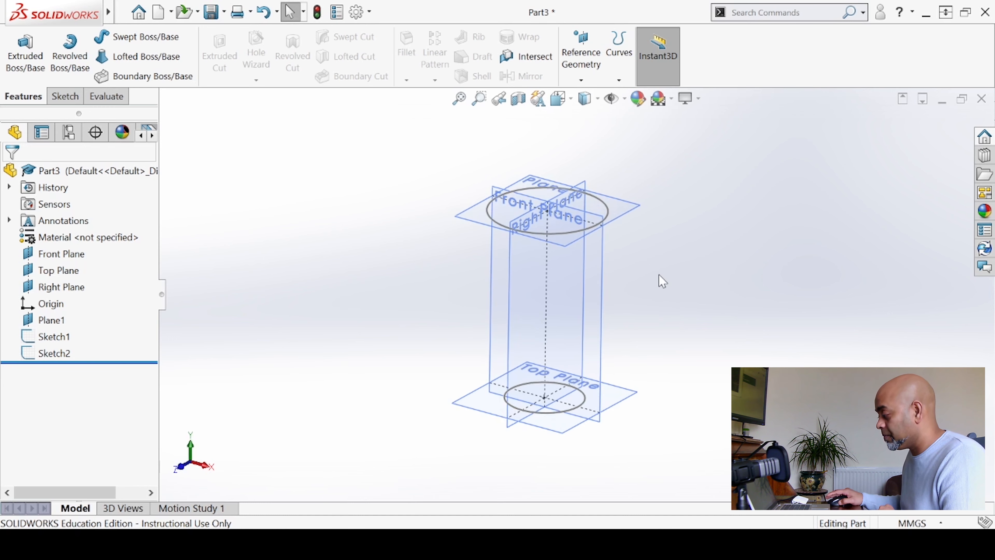
{"action": "scroll", "coordinate": [660, 279], "scroll_direction": "down", "scroll_amount": 2}
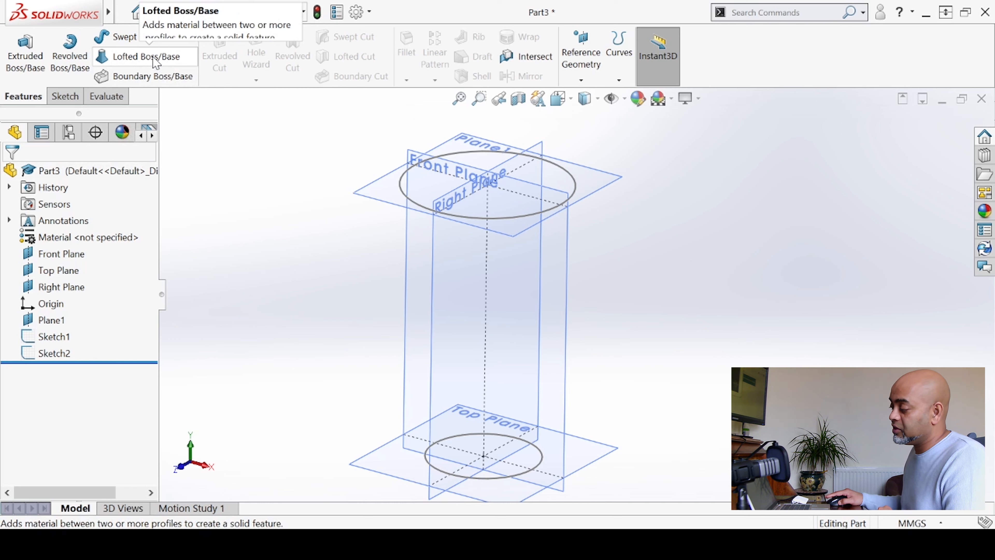
{"action": "left_click", "coordinate": [139, 58]}
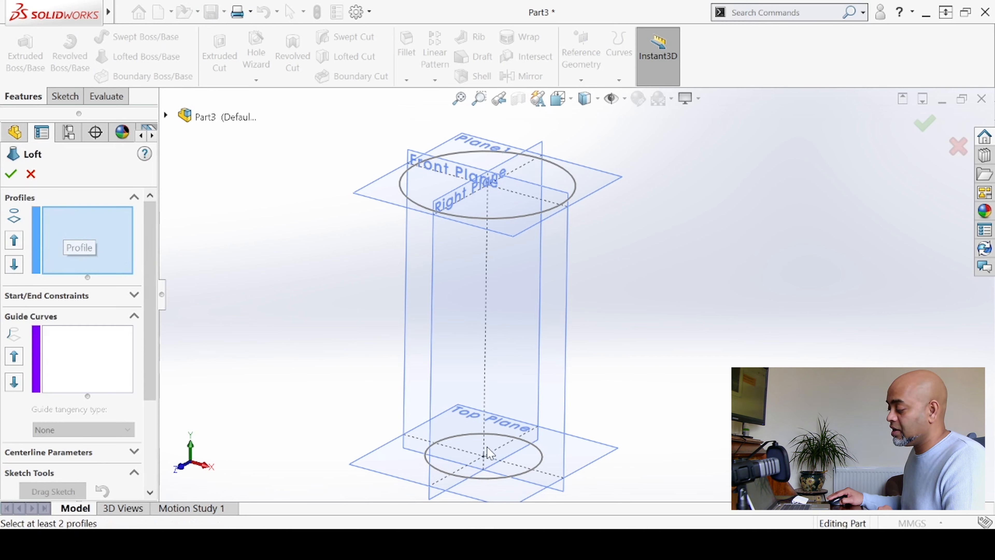
{"action": "left_click", "coordinate": [508, 475]}
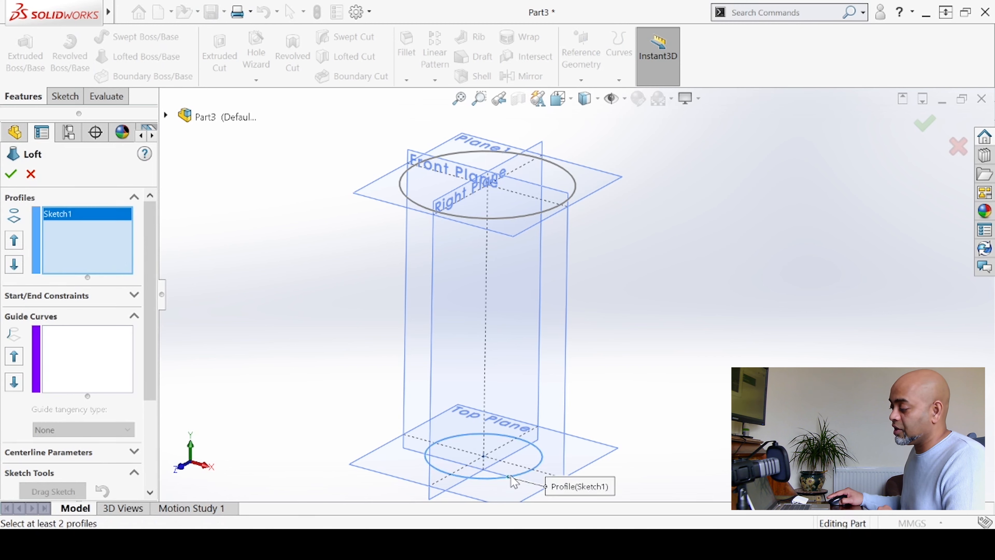
{"action": "left_click", "coordinate": [532, 215]}
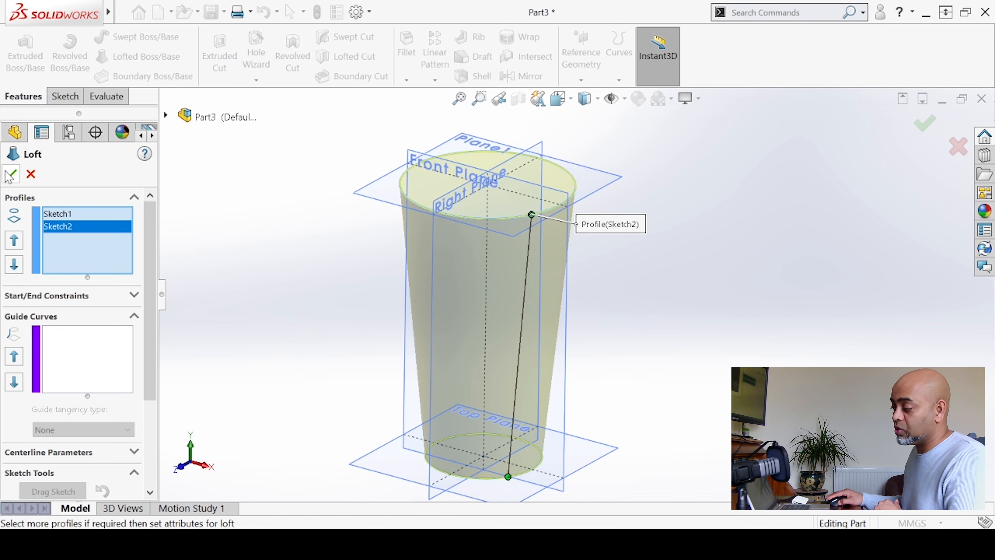
{"action": "left_click", "coordinate": [14, 179]}
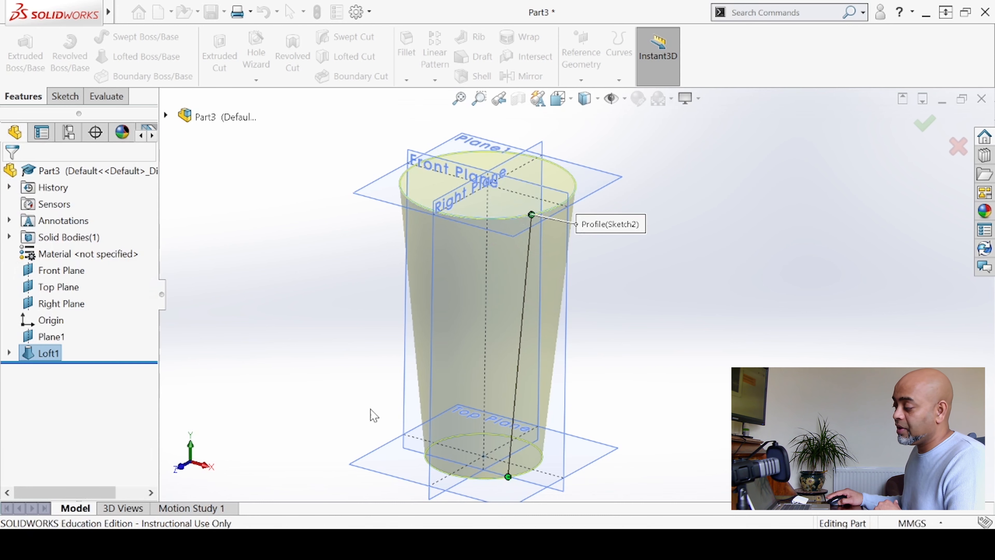
- Delete the loft feature but keep its two circle sketches
{"action": "middle_click_drag", "start_coordinate": [301, 342], "coordinate": [267, 325]}
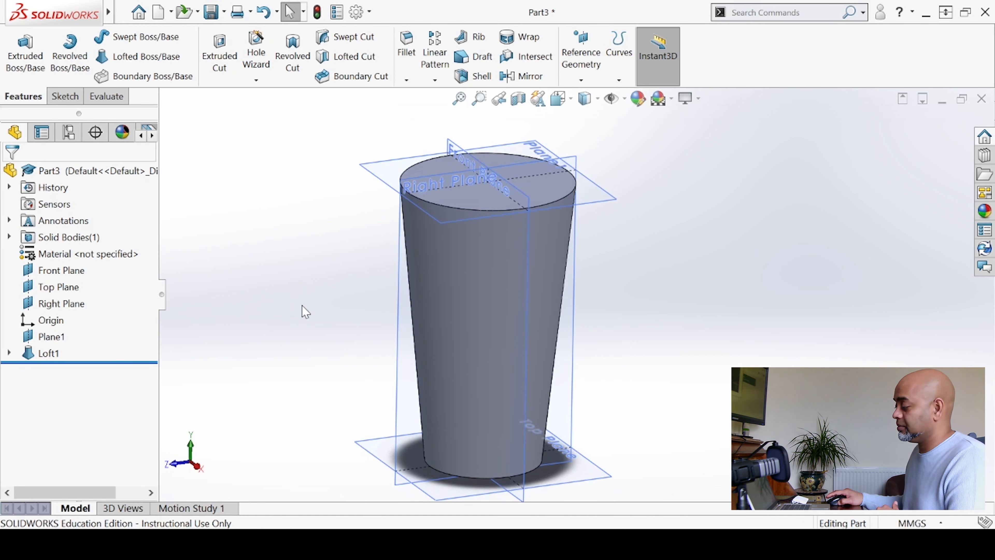
{"action": "scroll", "coordinate": [485, 362], "scroll_direction": "up", "scroll_amount": 2}
{"action": "scroll", "coordinate": [493, 337], "scroll_direction": "down", "scroll_amount": 2}
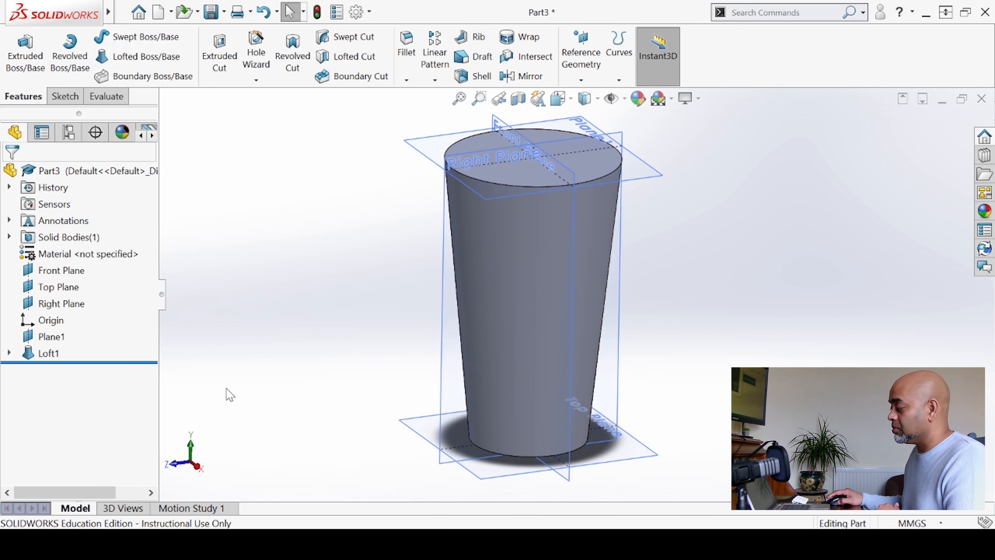
{"action": "middle_click_drag", "start_coordinate": [484, 282], "coordinate": [506, 316]}
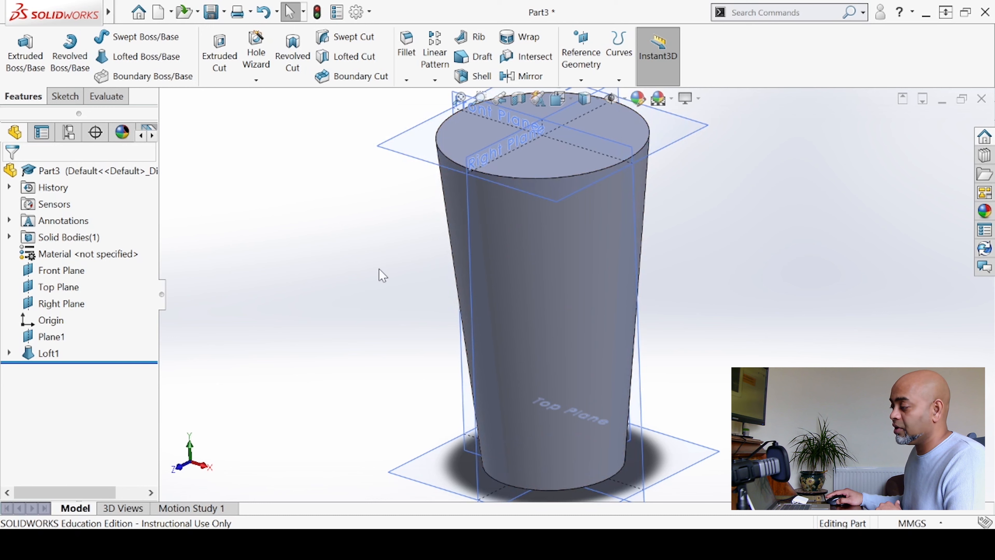
{"action": "left_click", "coordinate": [33, 354]}
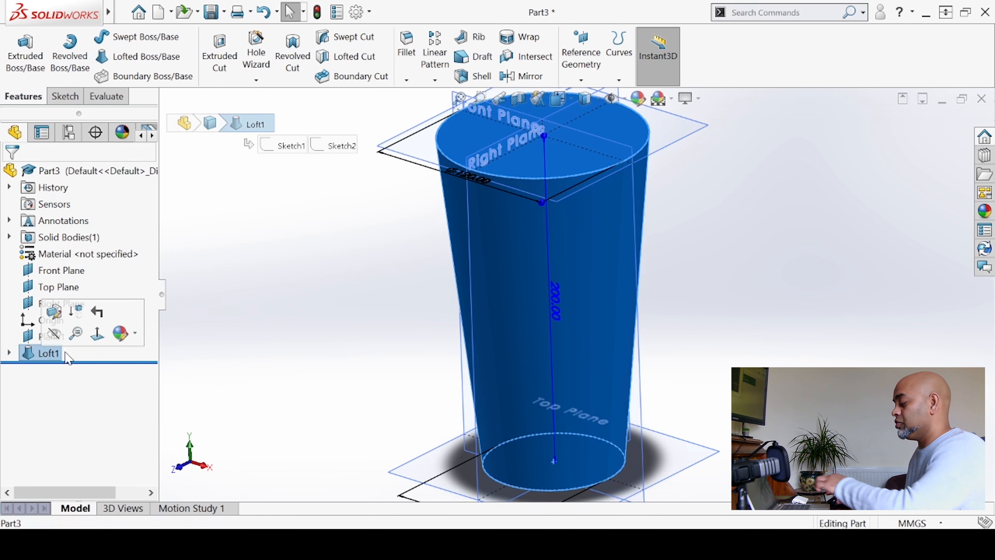
{"action": "key", "text": "Delete"}
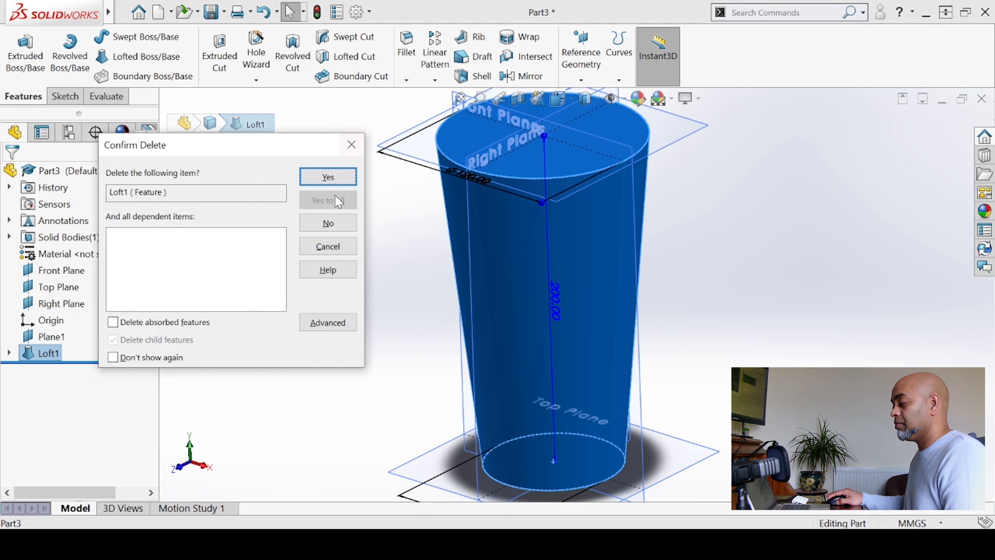
{"action": "left_click", "coordinate": [329, 176]}
- Start a new sketch on the Front Plane and view it face-on
{"action": "mouse_move", "coordinate": [326, 326]}
{"action": "middle_mouse_down"}
{"action": "mouse_move", "coordinate": [331, 250]}
{"action": "mouse_move", "coordinate": [328, 334]}
{"action": "mouse_move", "coordinate": [344, 280]}
{"action": "mouse_move", "coordinate": [345, 349]}
{"action": "middle_mouse_up"}
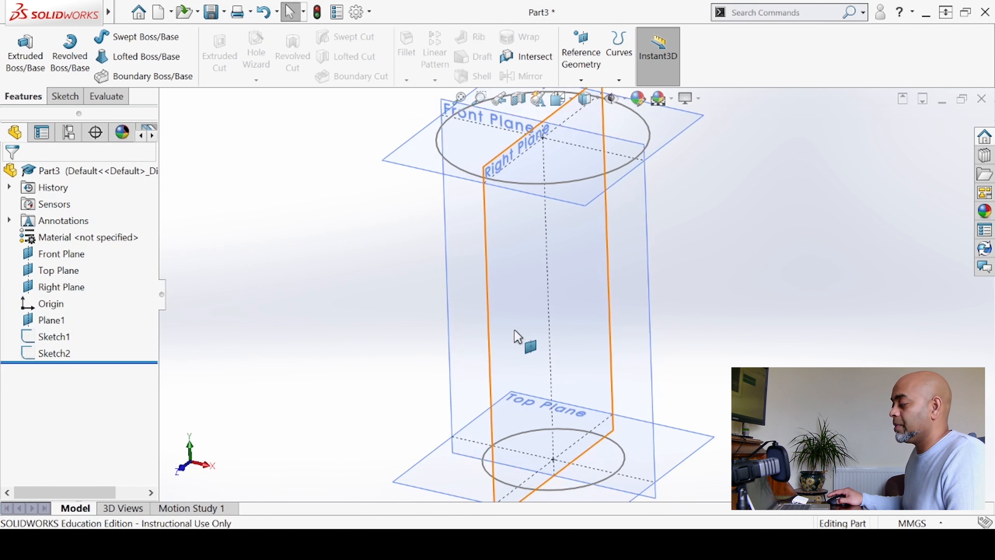
{"action": "scroll", "coordinate": [585, 303], "scroll_direction": "up", "scroll_amount": 3}
{"action": "scroll", "coordinate": [585, 303], "scroll_direction": "down", "scroll_amount": 2}
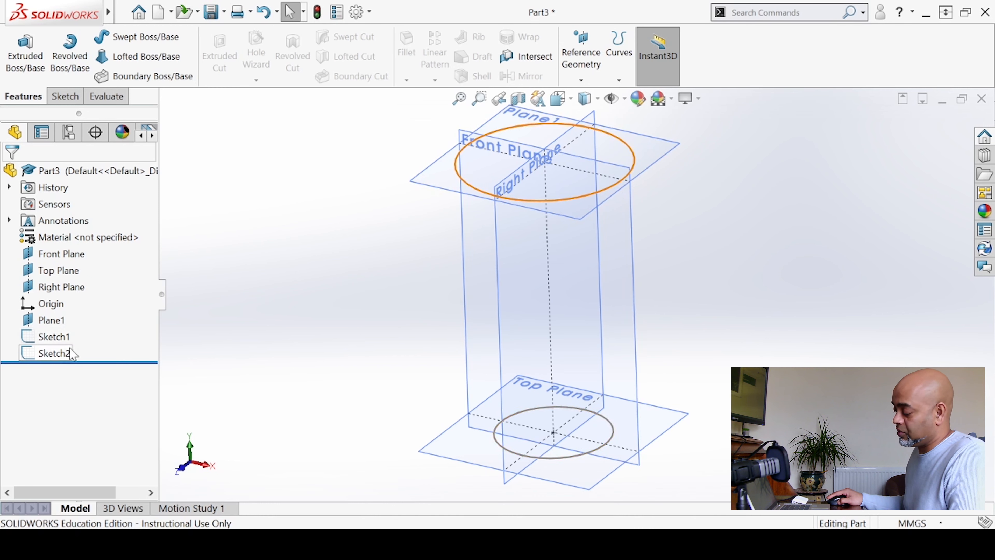
{"action": "left_click", "coordinate": [627, 312]}
{"action": "left_click", "coordinate": [681, 274]}
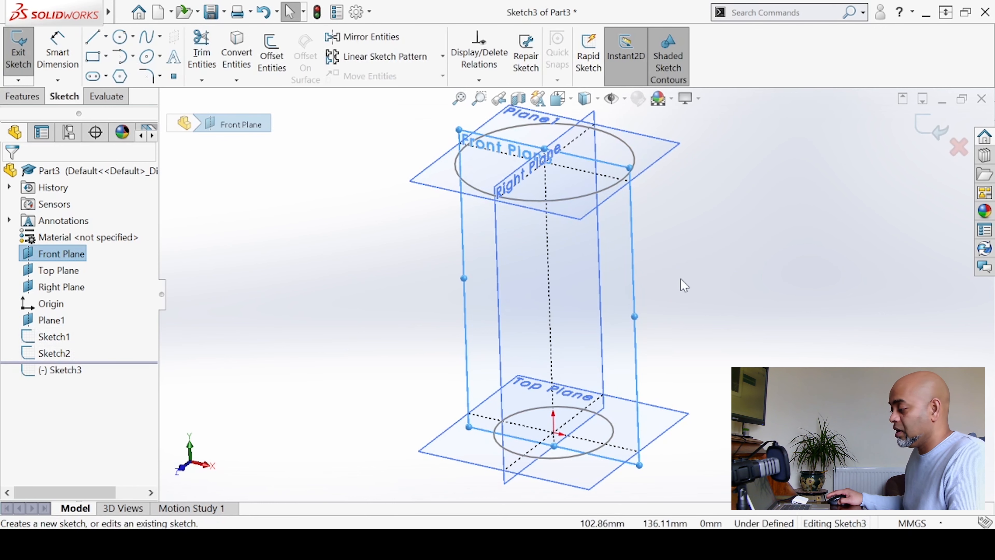
{"action": "right_click", "coordinate": [73, 375]}
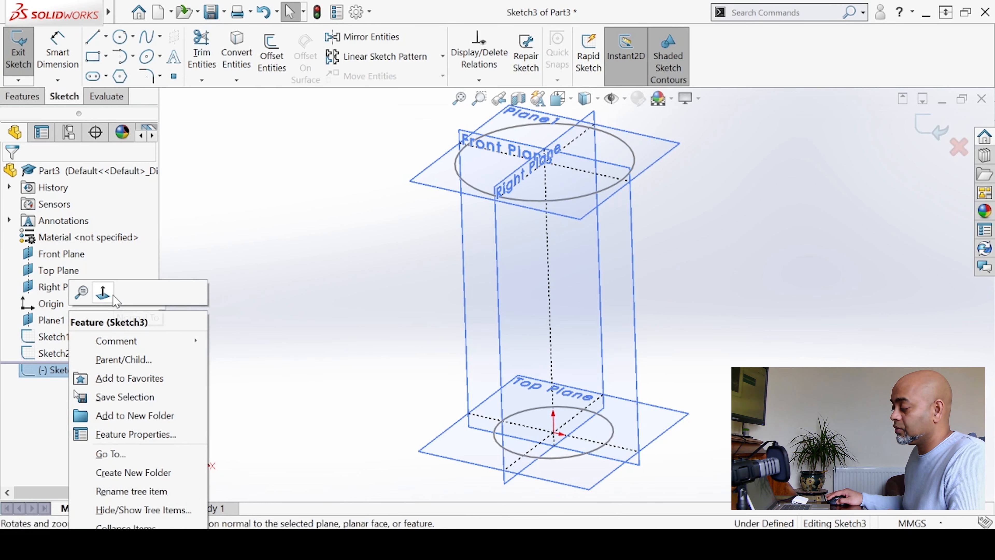
{"action": "left_click", "coordinate": [105, 293]}
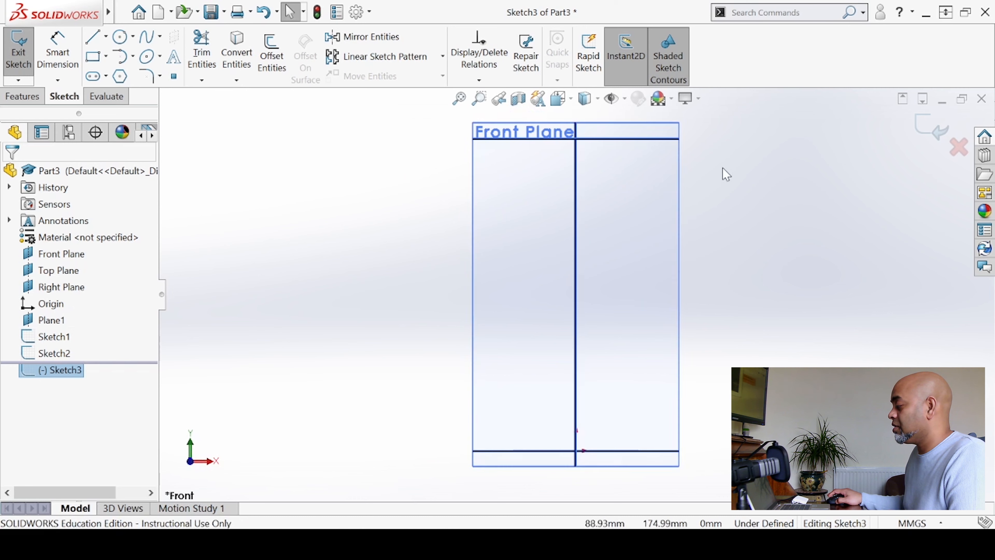
- Sketch one slanted line from about X 81, Y 220 mm, above Plane1, down to just below the Top Plane
{"action": "scroll", "coordinate": [725, 162], "scroll_direction": "up", "scroll_amount": 1}
{"action": "scroll", "coordinate": [721, 161], "scroll_direction": "down", "scroll_amount": 1}
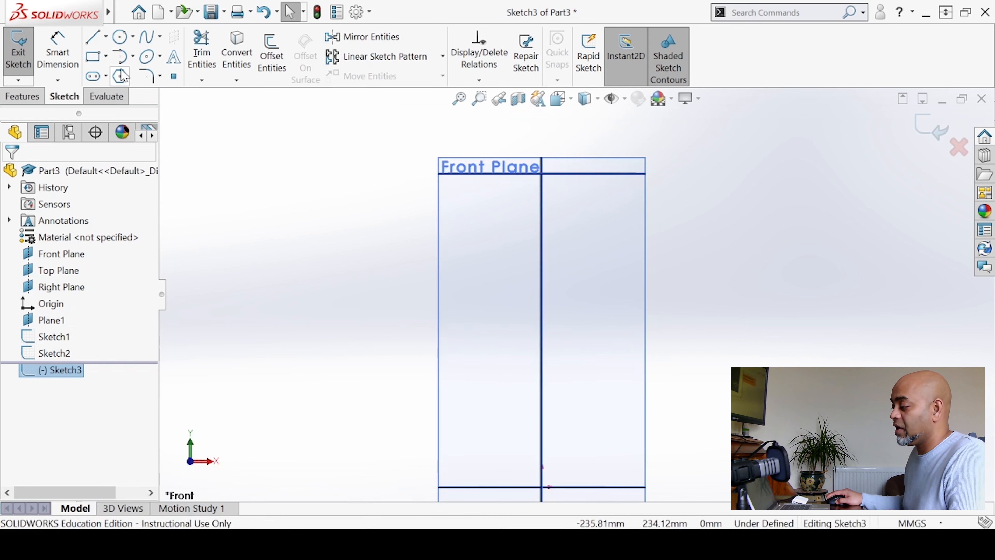
{"action": "left_click", "coordinate": [93, 37]}
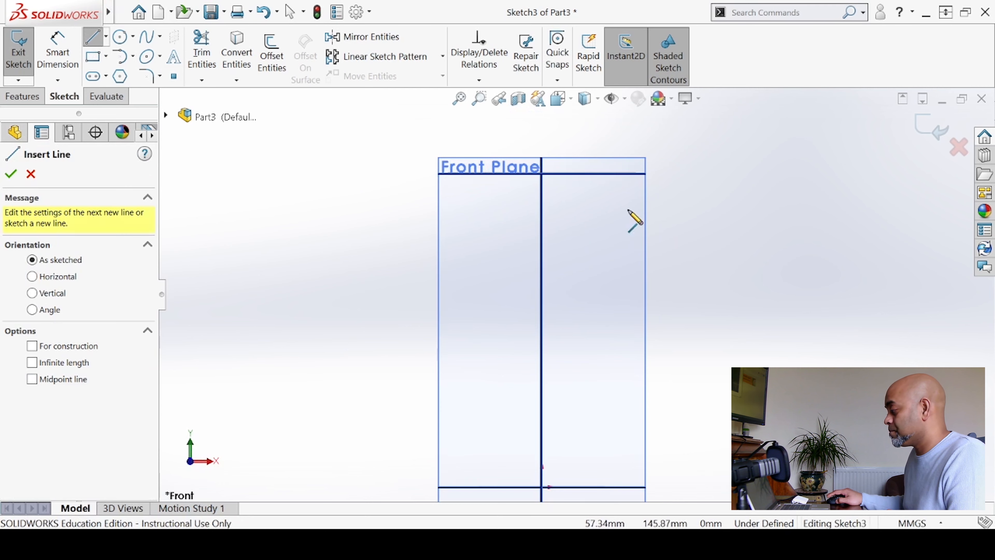
{"action": "left_click", "coordinate": [669, 141]}
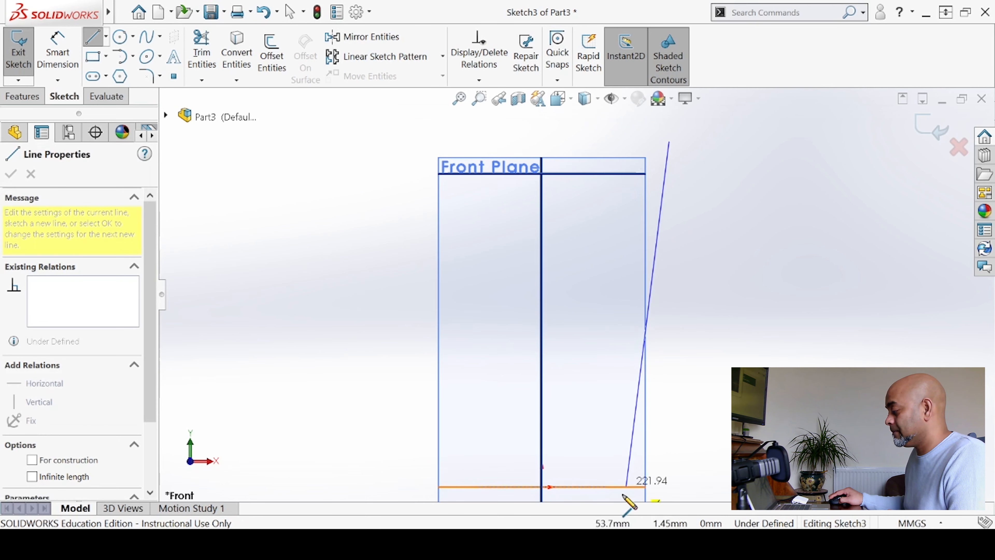
{"action": "left_click", "coordinate": [618, 498]}
{"action": "right_click", "coordinate": [669, 348]}
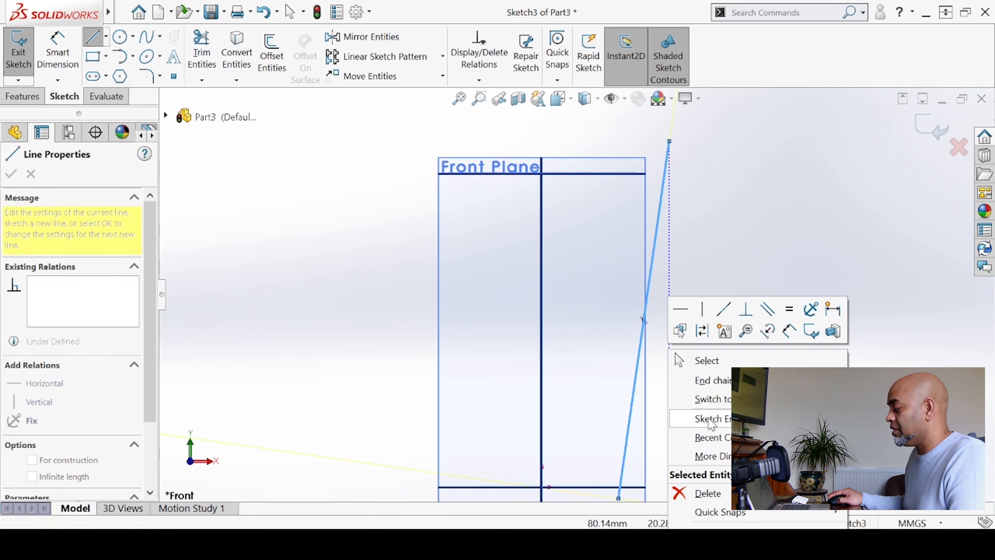
{"action": "left_click", "coordinate": [712, 354]}
- Add a Pierce relation between the slanted line's upper endpoint and the circle on Plane1
{"action": "middle_click_drag", "start_coordinate": [709, 344], "coordinate": [673, 367]}
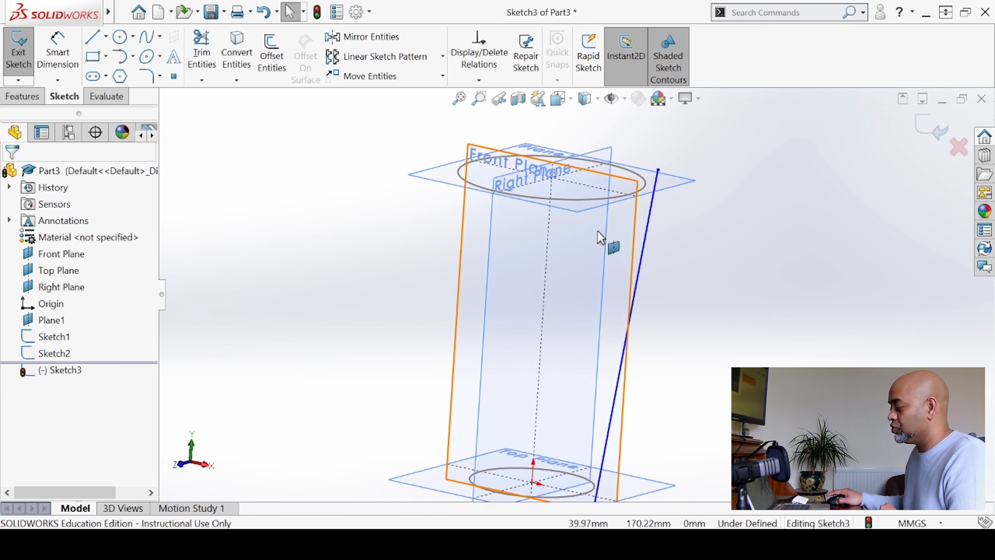
{"action": "scroll", "coordinate": [648, 190], "scroll_direction": "down", "scroll_amount": 3}
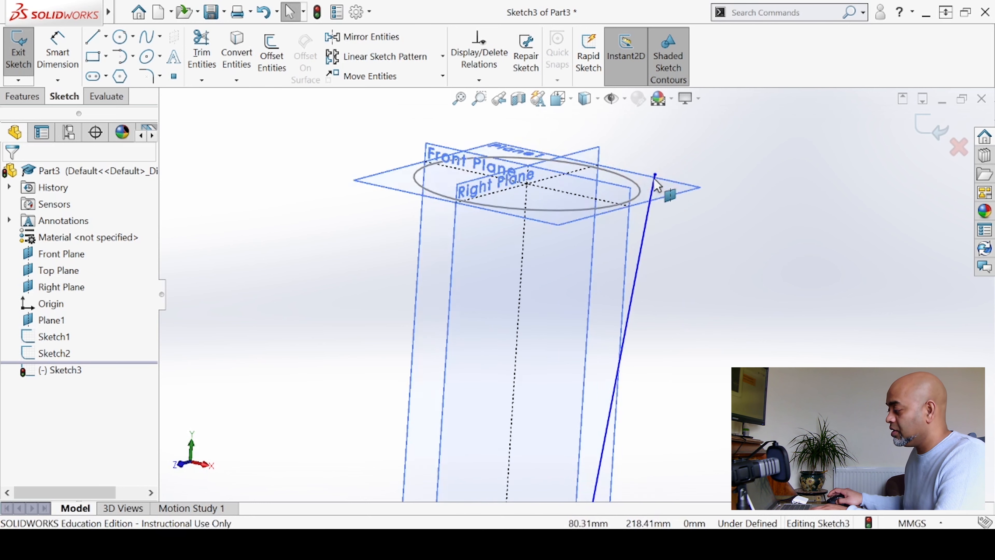
{"action": "left_click", "coordinate": [648, 186]}
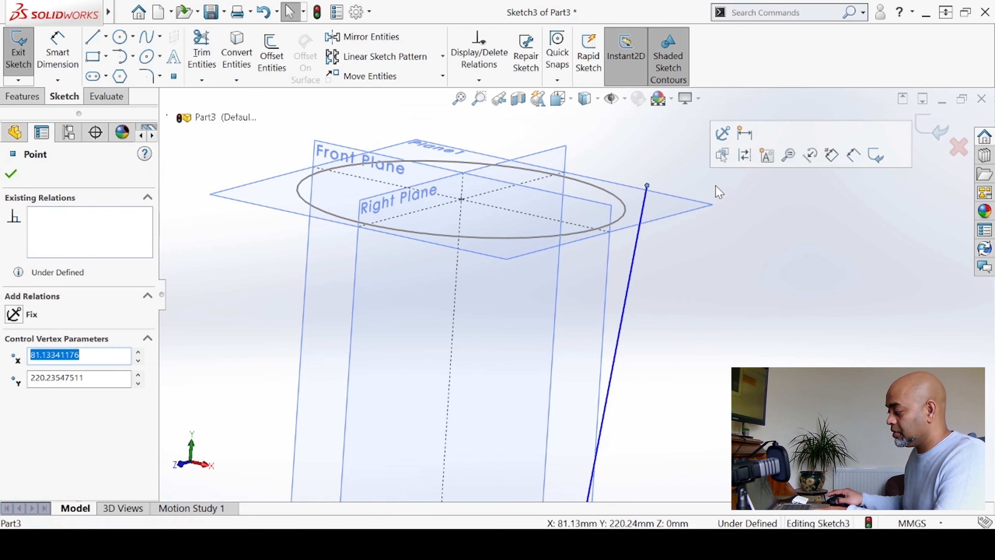
{"action": "key", "text": "Escape"}
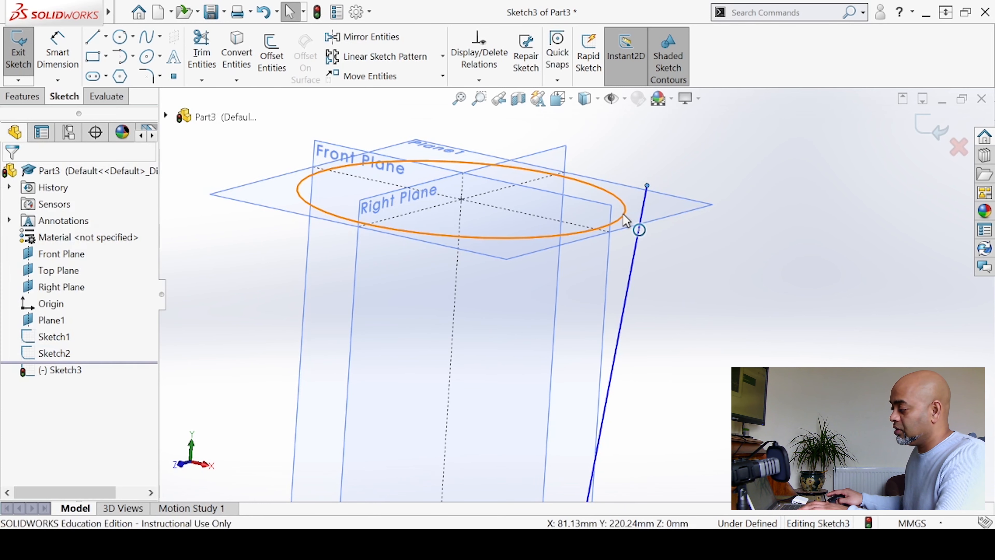
{"action": "left_click", "coordinate": [626, 221], "text": "ctrl"}
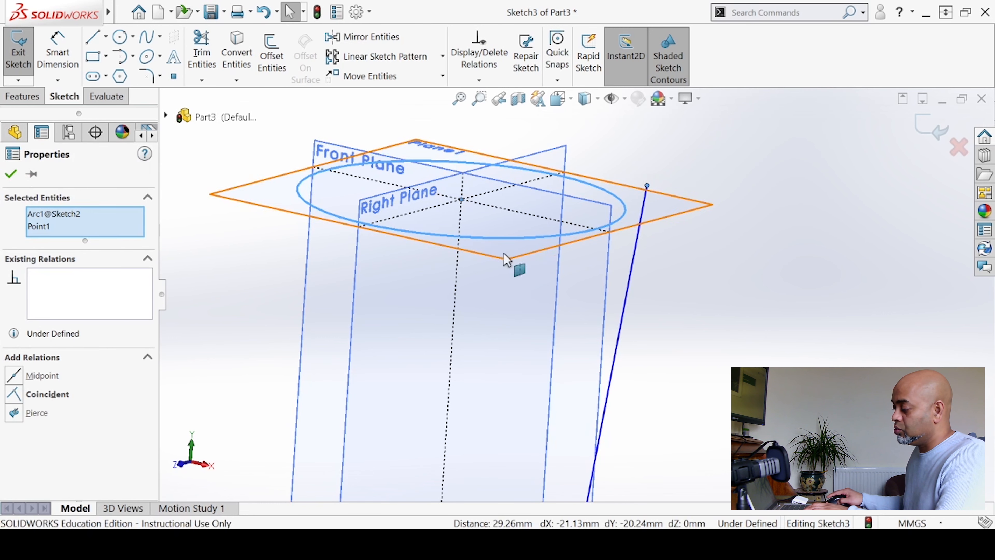
{"action": "left_click", "coordinate": [14, 413]}
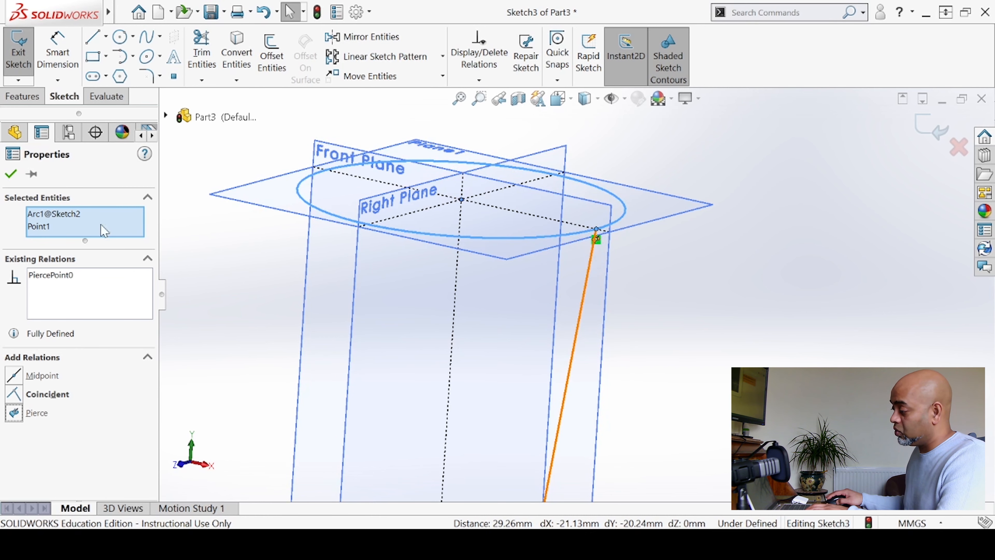
{"action": "left_click", "coordinate": [8, 177]}
- Add a Pierce relation between the slanted line's lower endpoint and the circle on the Top Plane
{"action": "scroll", "coordinate": [423, 345], "scroll_direction": "up", "scroll_amount": 5}
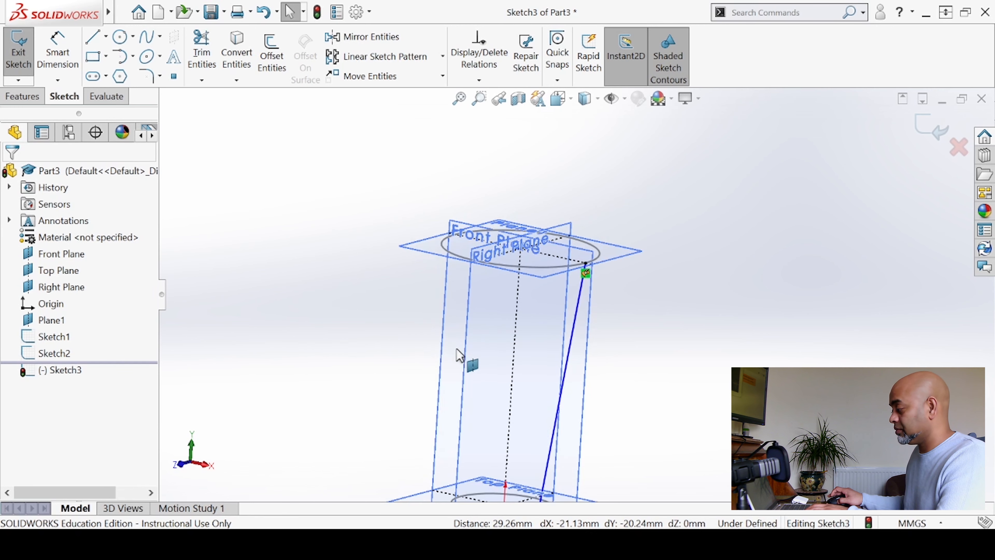
{"action": "scroll", "coordinate": [585, 428], "scroll_direction": "down", "scroll_amount": 3}
{"action": "middle_click_drag", "start_coordinate": [560, 396], "coordinate": [560, 447]}
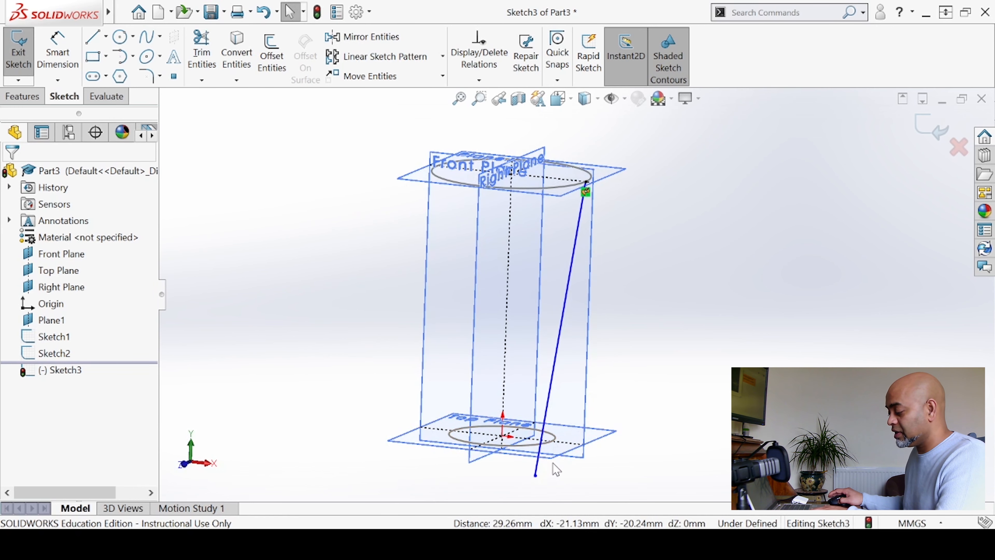
{"action": "scroll", "coordinate": [556, 469], "scroll_direction": "down", "scroll_amount": 3}
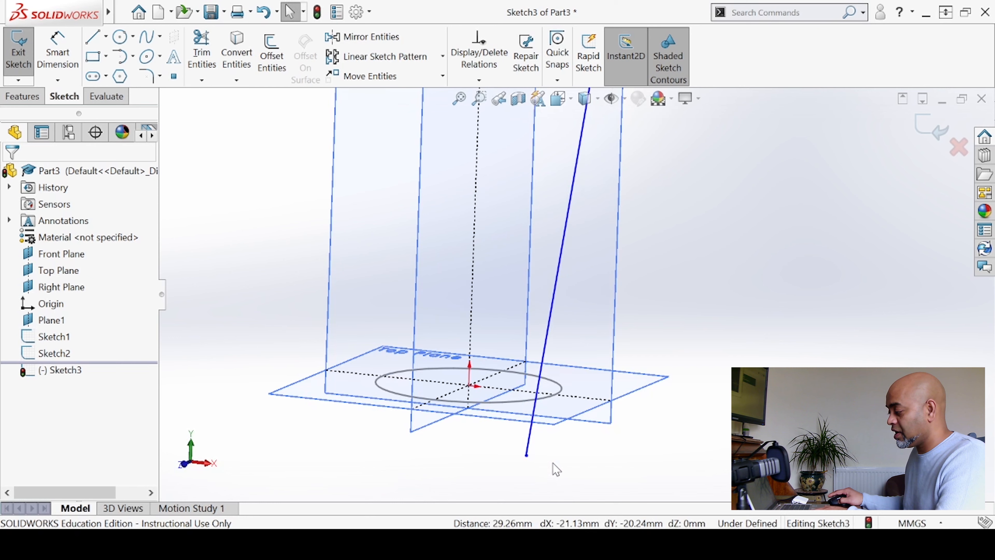
{"action": "left_click", "coordinate": [526, 455]}
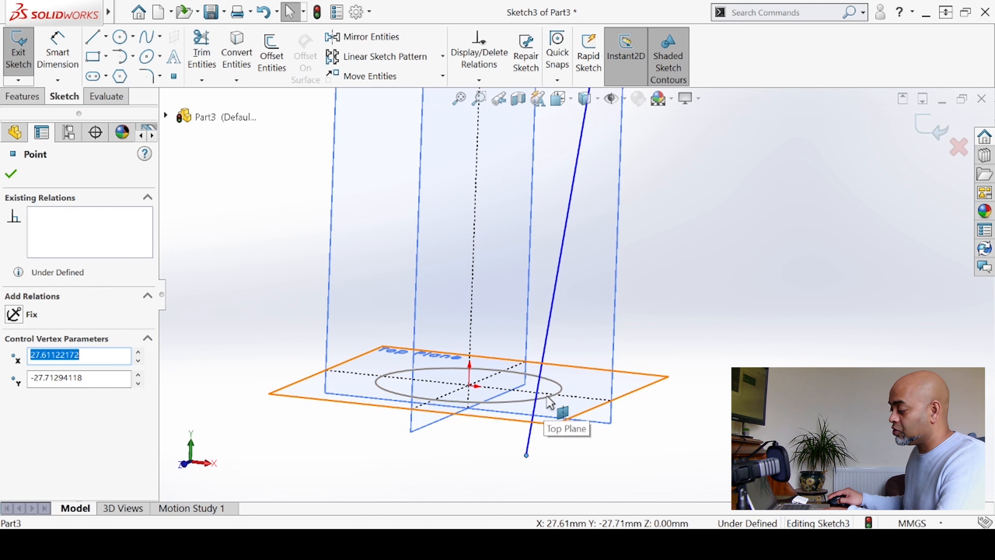
{"action": "left_click", "coordinate": [553, 405], "text": "ctrl"}
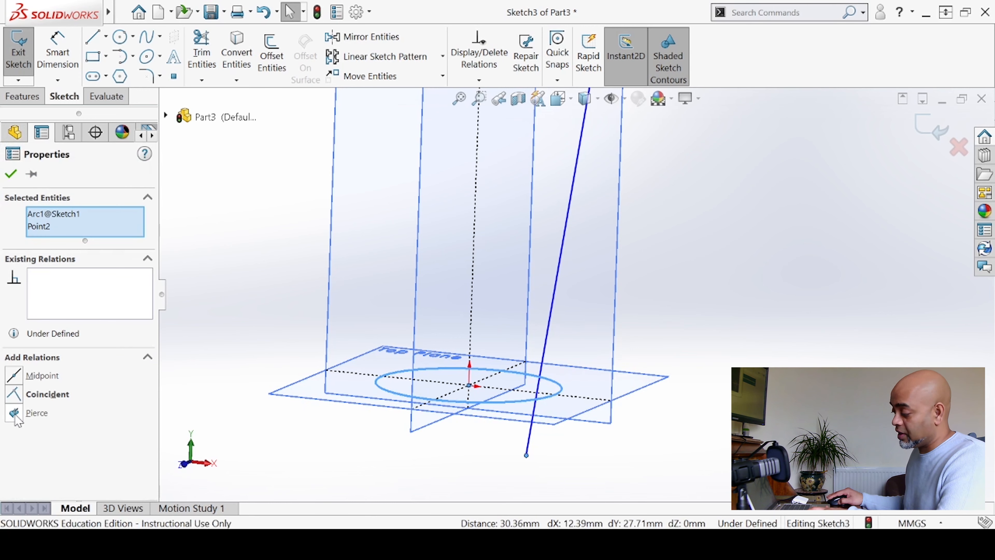
{"action": "left_click", "coordinate": [14, 413]}
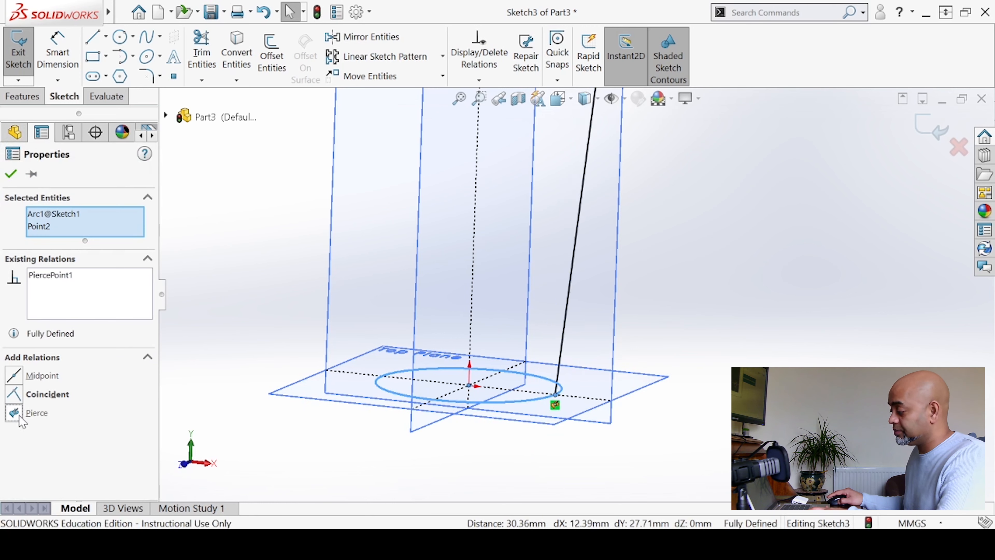
{"action": "left_click", "coordinate": [11, 177]}
- Check the line's connection to both circles and exit the Front Plane sketch
{"action": "scroll", "coordinate": [407, 325], "scroll_direction": "up", "scroll_amount": 3}
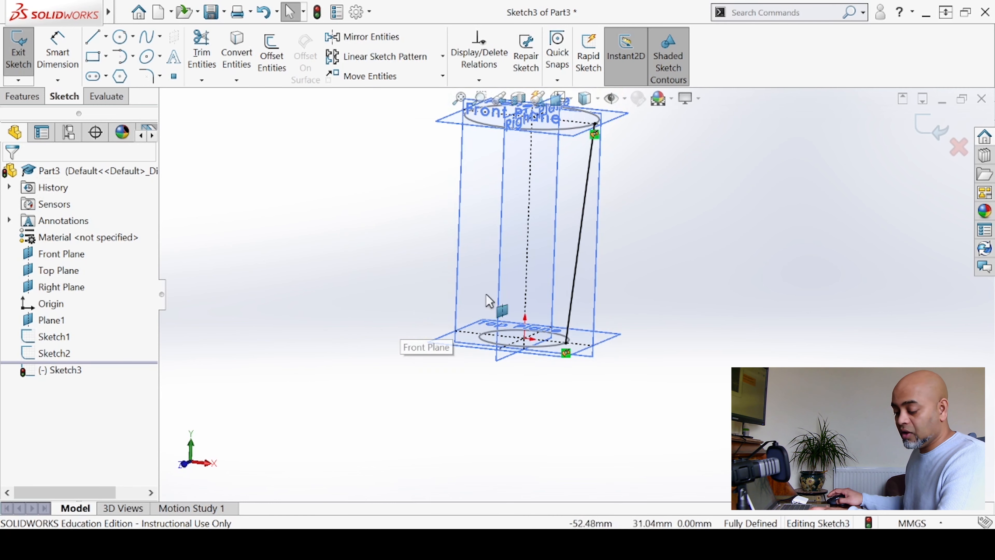
{"action": "mouse_move", "coordinate": [527, 248]}
{"action": "middle_mouse_down"}
{"action": "mouse_move", "coordinate": [561, 149]}
{"action": "mouse_move", "coordinate": [570, 198]}
{"action": "middle_mouse_up"}
{"action": "scroll", "coordinate": [579, 150], "scroll_direction": "down", "scroll_amount": 1}
{"action": "scroll", "coordinate": [572, 198], "scroll_direction": "down", "scroll_amount": 3}
{"action": "scroll", "coordinate": [574, 203], "scroll_direction": "up", "scroll_amount": 3}
{"action": "middle_click_drag", "start_coordinate": [608, 247], "coordinate": [587, 325]}
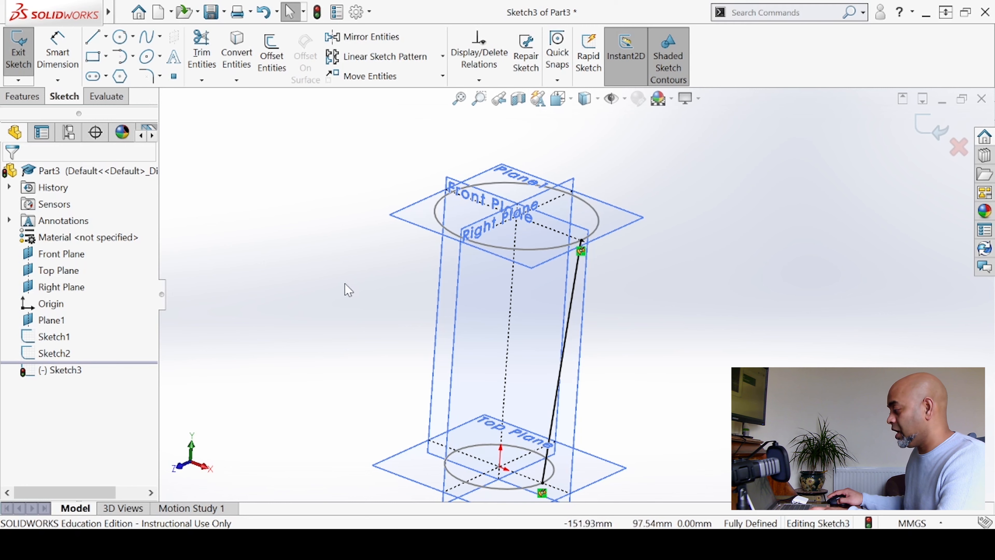
{"action": "left_click", "coordinate": [22, 77]}
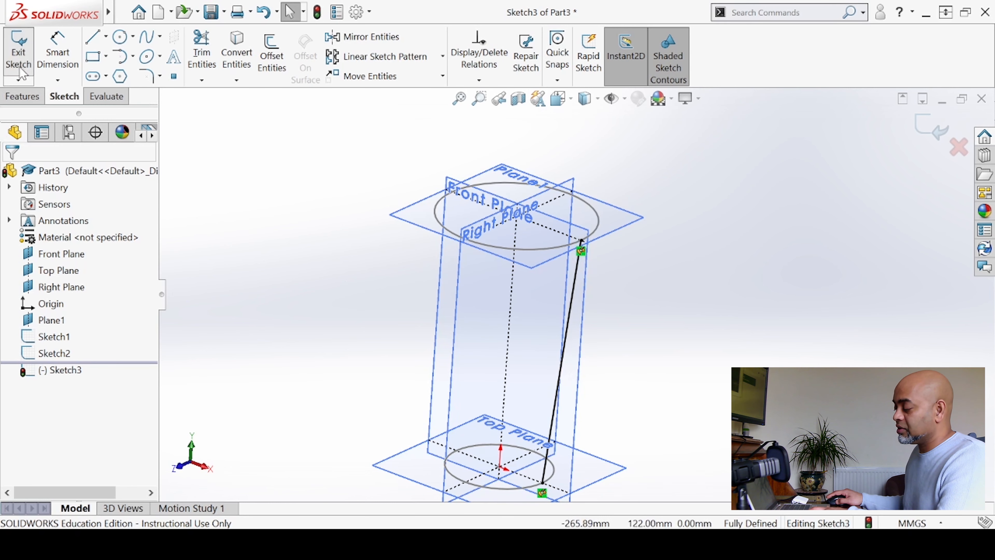
{"action": "left_click", "coordinate": [294, 261]}
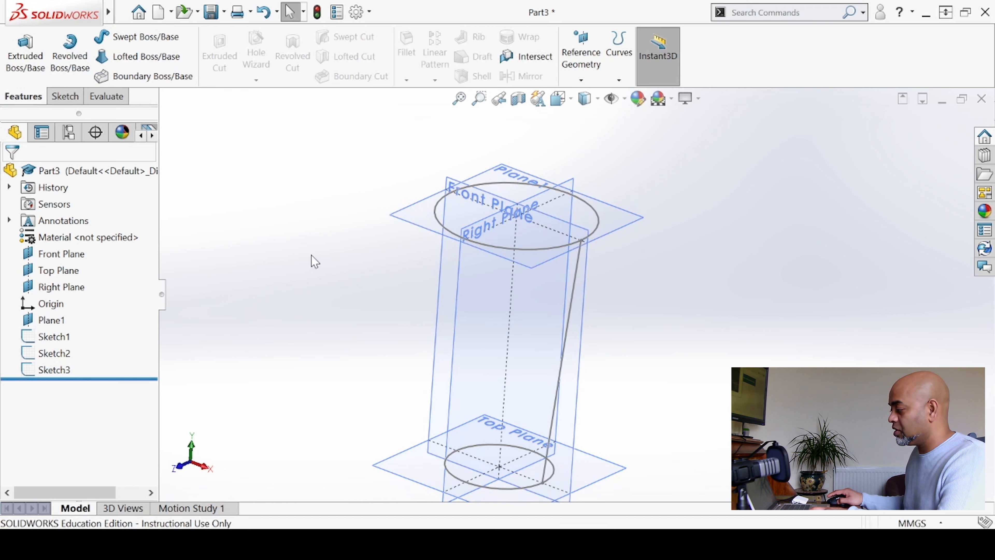
- Start a second, separate sketch on the Front Plane and view it face-on
{"action": "middle_click_drag", "start_coordinate": [302, 315], "coordinate": [325, 296]}
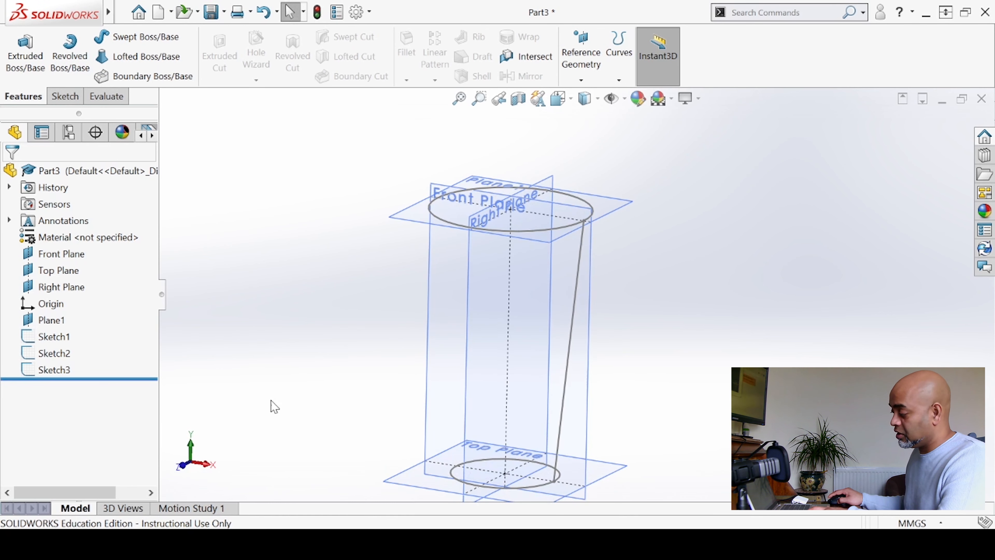
{"action": "left_click", "coordinate": [431, 292]}
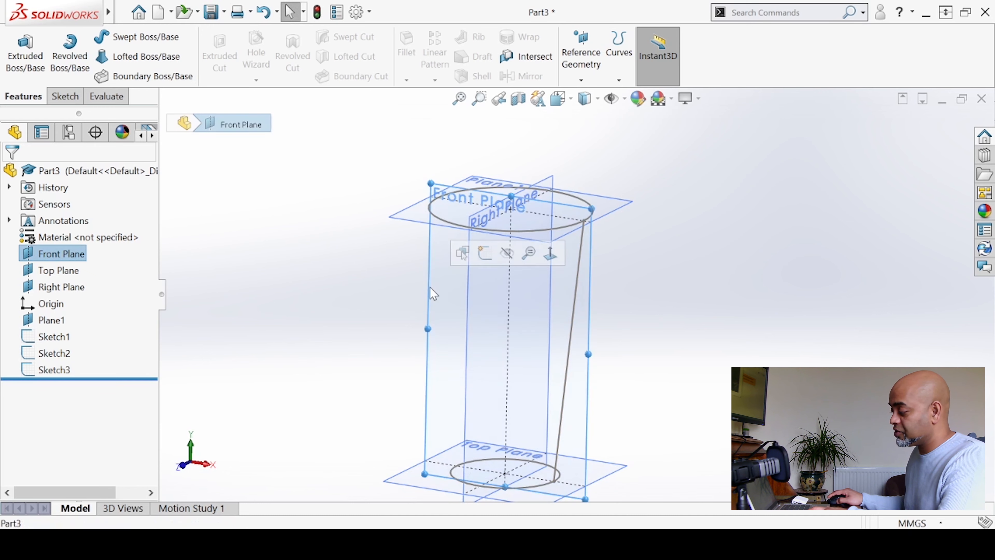
{"action": "left_click", "coordinate": [485, 253]}
{"action": "right_click", "coordinate": [83, 388]}
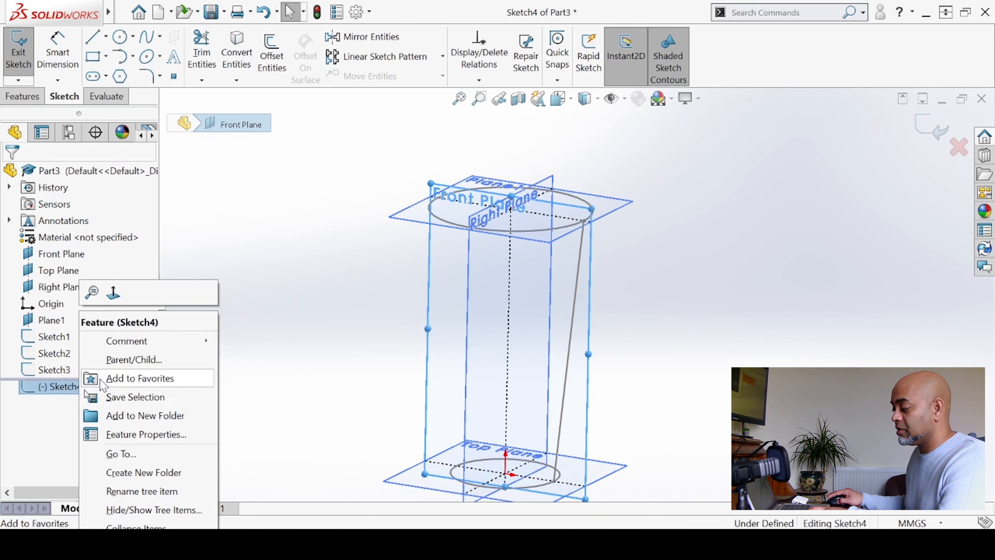
{"action": "left_click", "coordinate": [113, 292]}
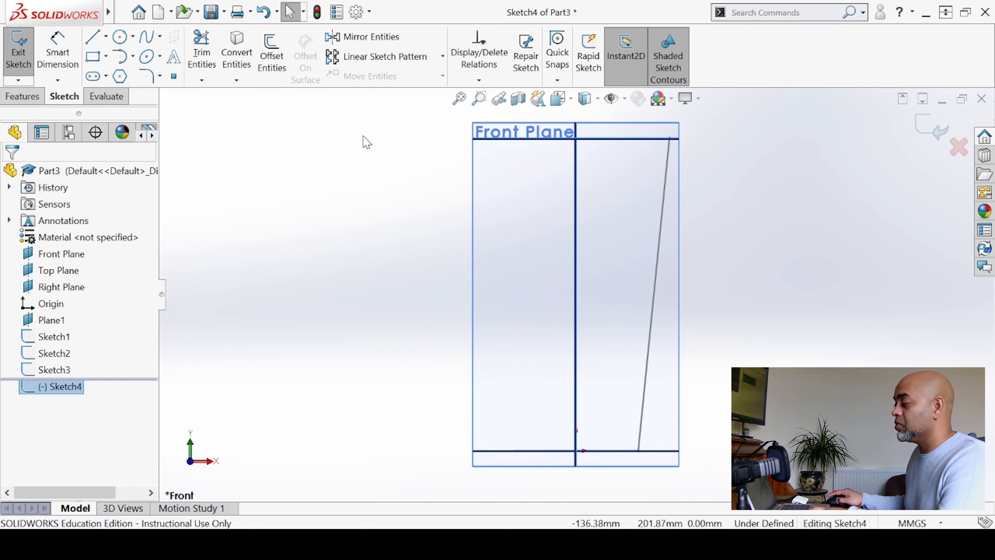
- Sketch two connected lines opposite the slanted line, rising from below the Top Plane, bending outward near mid-height, and ending above Plane1
{"action": "left_click", "coordinate": [93, 39]}
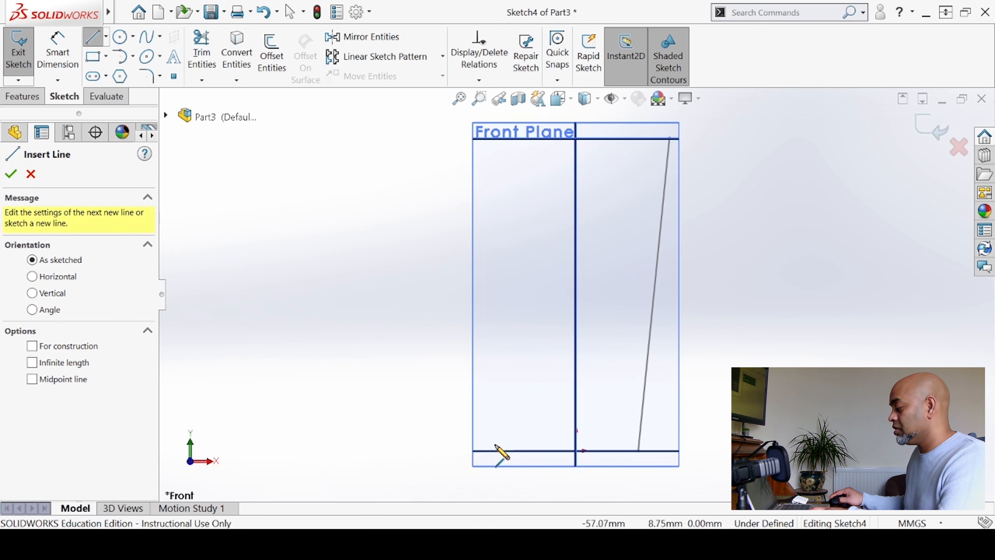
{"action": "left_click", "coordinate": [501, 465]}
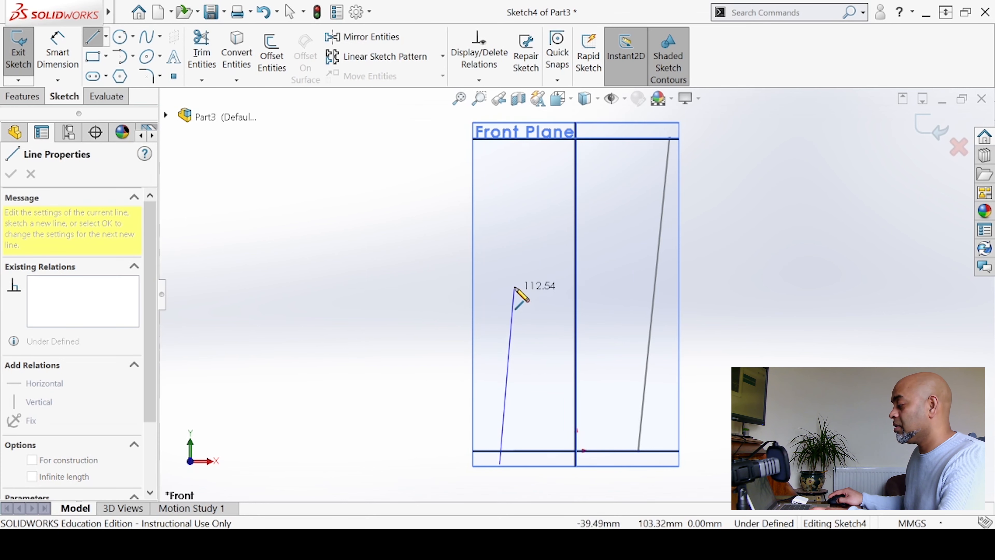
{"action": "left_click", "coordinate": [517, 281]}
{"action": "left_click", "coordinate": [451, 125]}
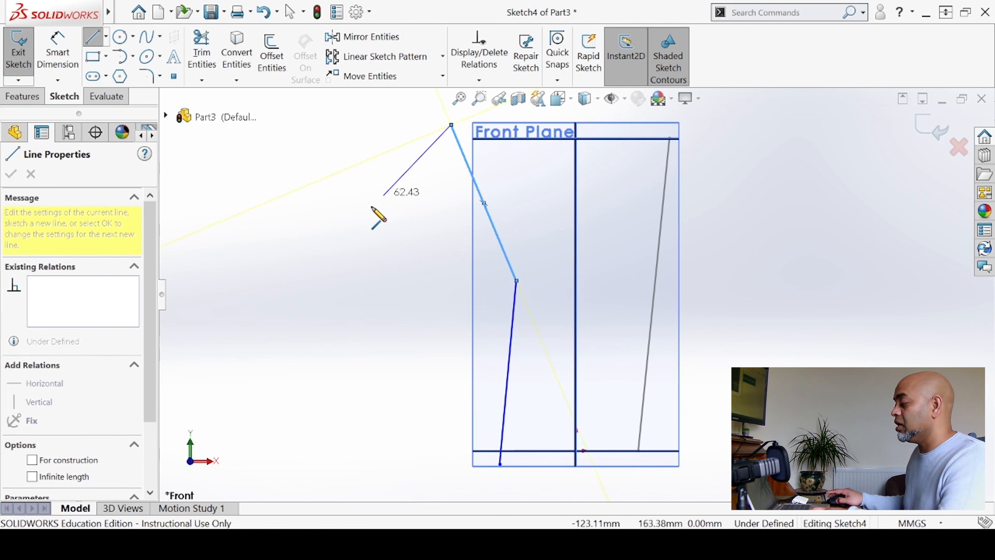
{"action": "right_click", "coordinate": [381, 221]}
{"action": "left_click", "coordinate": [415, 221]}
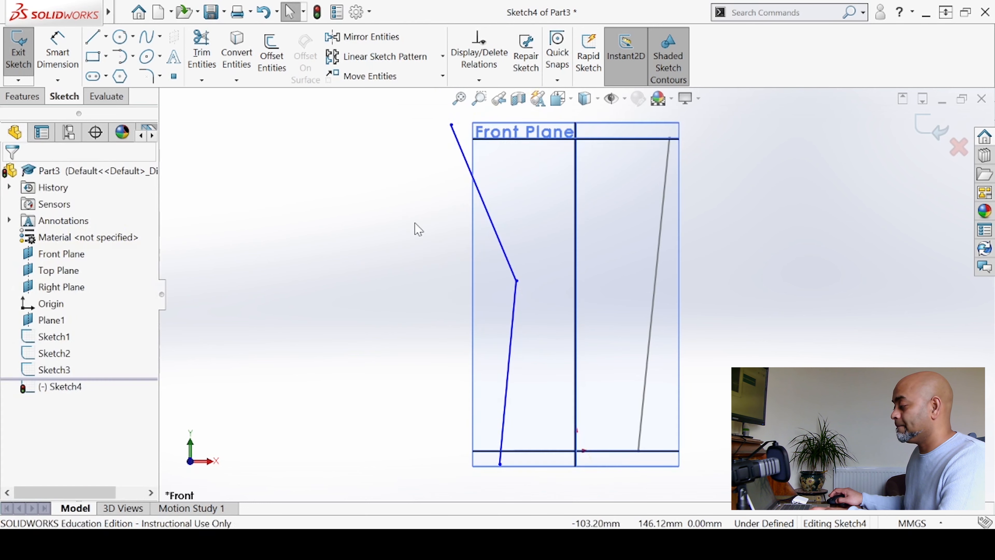
{"action": "middle_click_drag", "start_coordinate": [438, 214], "coordinate": [459, 199]}
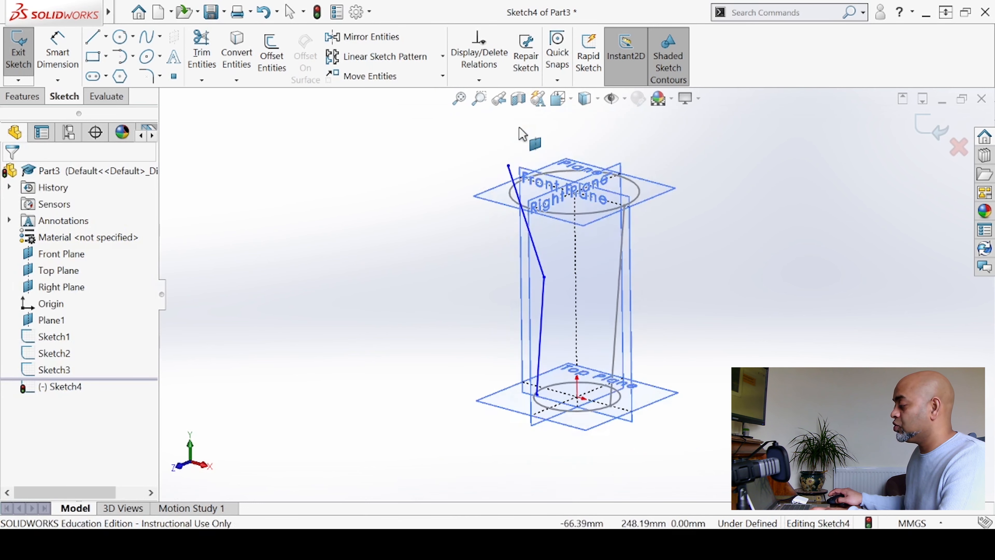
{"action": "scroll", "coordinate": [553, 212], "scroll_direction": "down", "scroll_amount": 2}
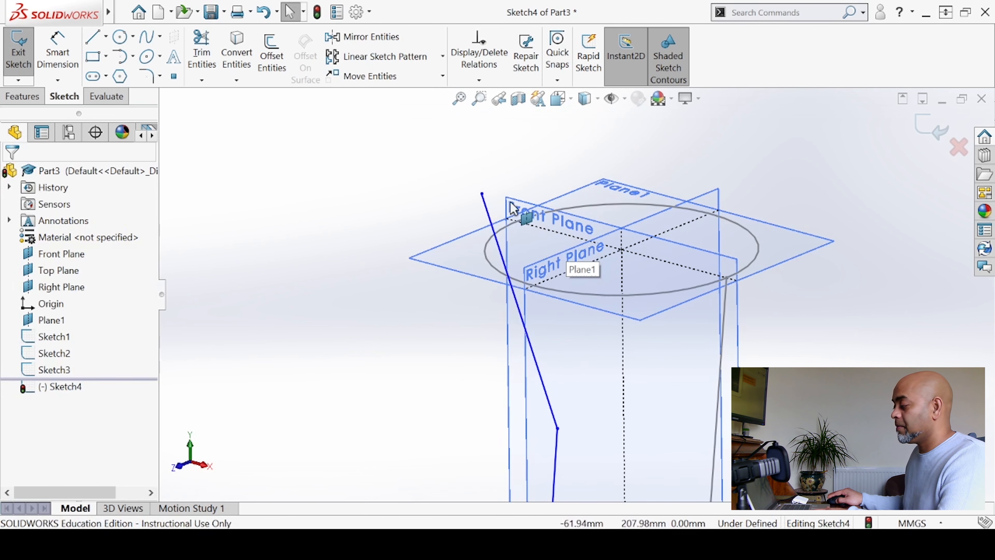
- Add a Pierce relation between the bent profile's upper endpoint and the circle on Plane1
{"action": "left_click", "coordinate": [482, 194]}
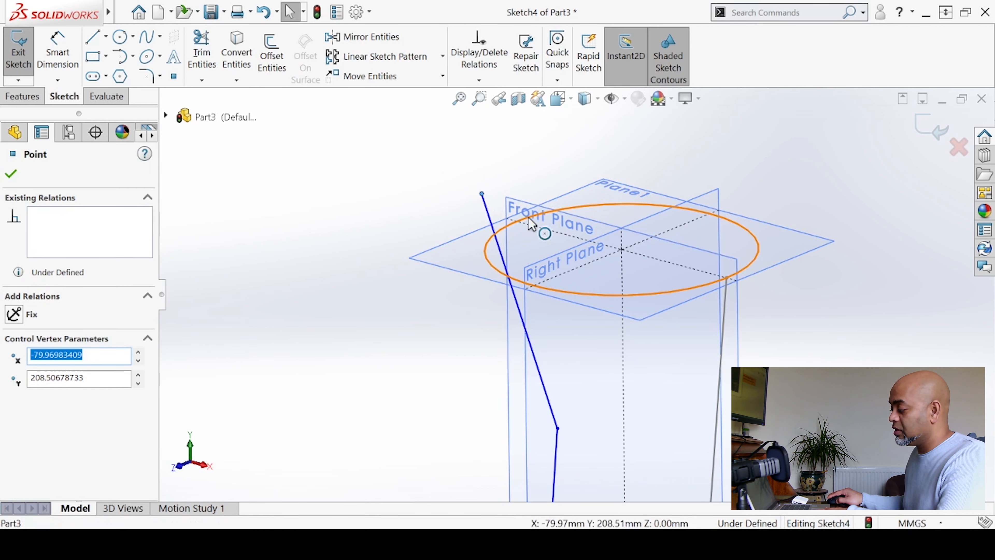
{"action": "left_click", "coordinate": [523, 227], "text": "ctrl"}
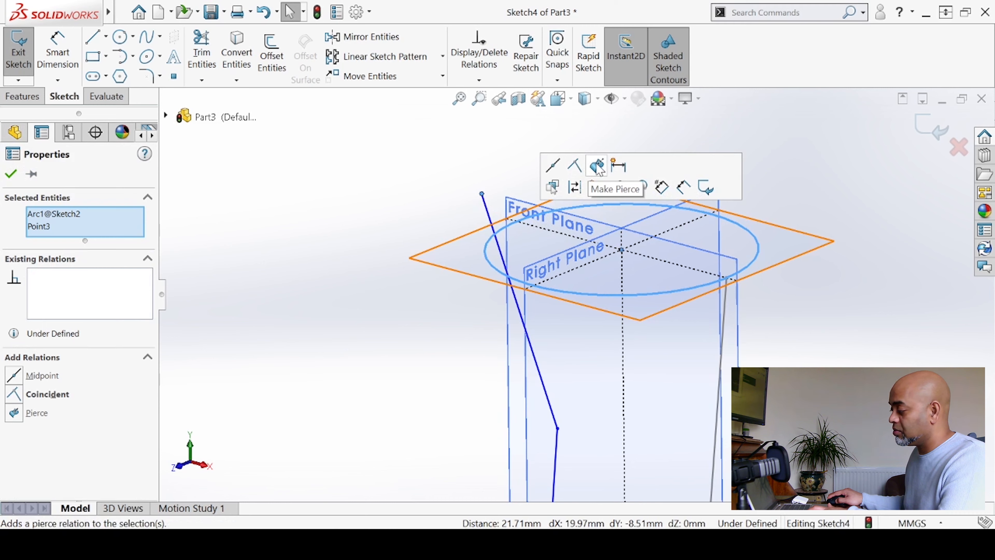
{"action": "left_click", "coordinate": [596, 167]}
{"action": "key", "text": "Escape"}
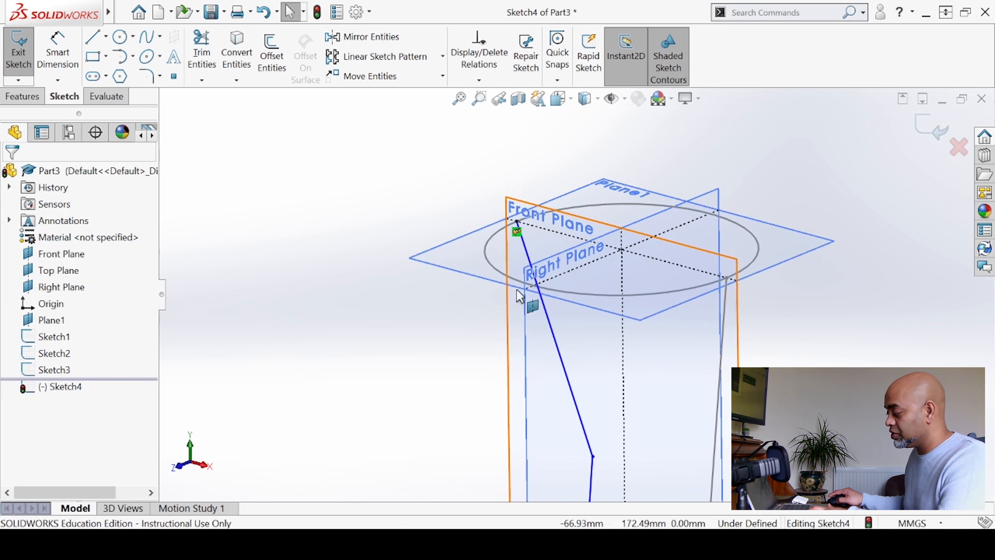
- Add a Pierce relation between the bent profile's lower endpoint and the circle on the Top Plane
{"action": "scroll", "coordinate": [560, 327], "scroll_direction": "up", "scroll_amount": 2}
{"action": "scroll", "coordinate": [626, 398], "scroll_direction": "up", "scroll_amount": 3}
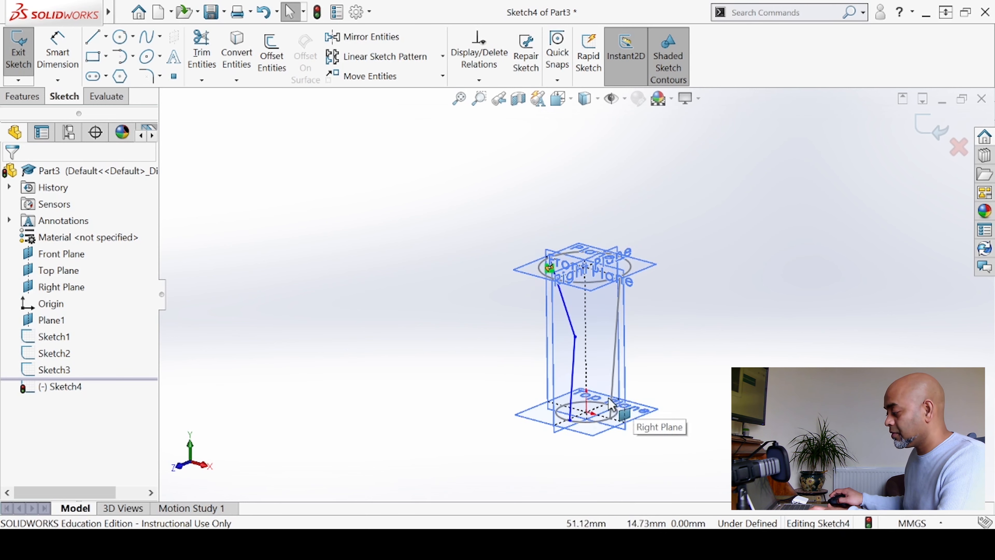
{"action": "scroll", "coordinate": [558, 400], "scroll_direction": "down", "scroll_amount": 5}
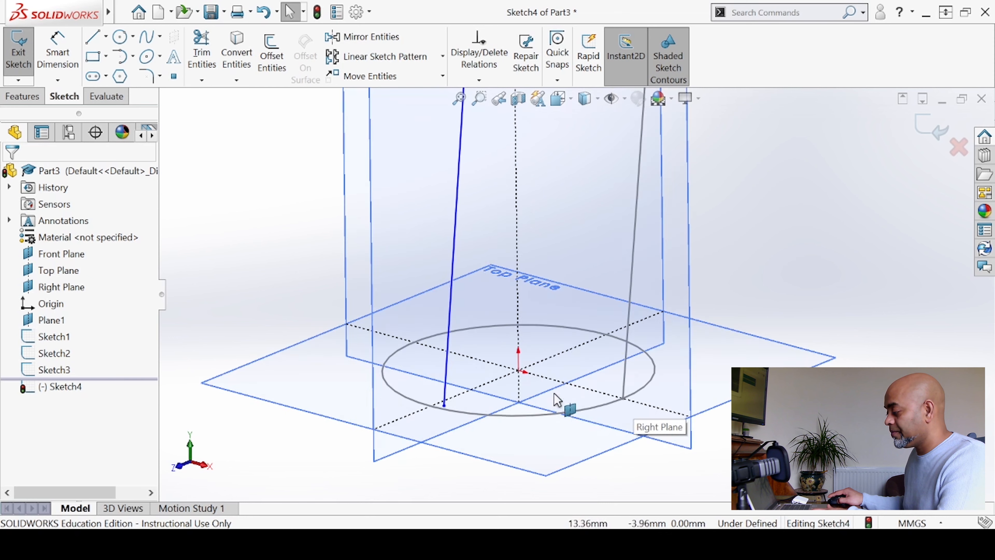
{"action": "left_click", "coordinate": [445, 410]}
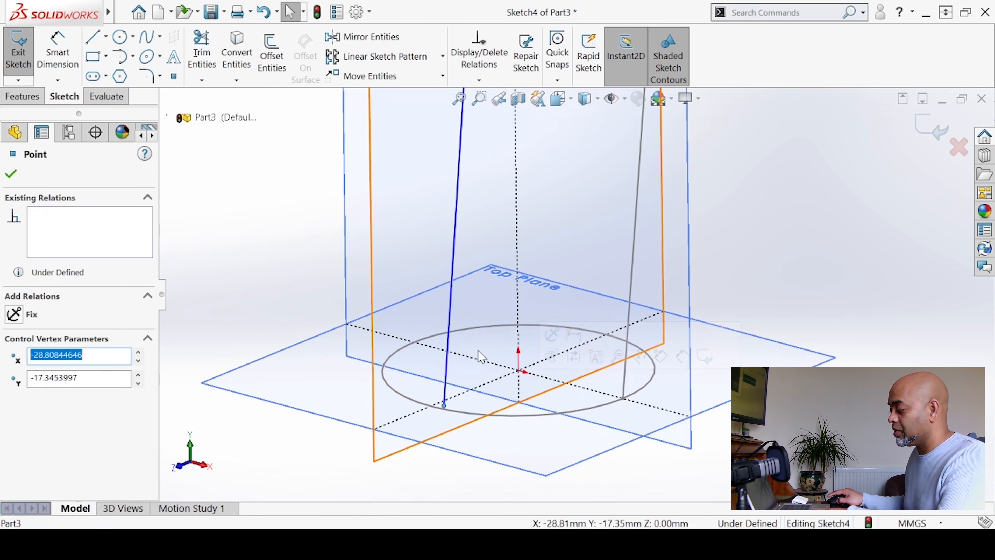
{"action": "key", "text": "Escape"}
{"action": "left_click", "coordinate": [410, 351], "text": "ctrl"}
{"action": "left_click", "coordinate": [480, 307]}
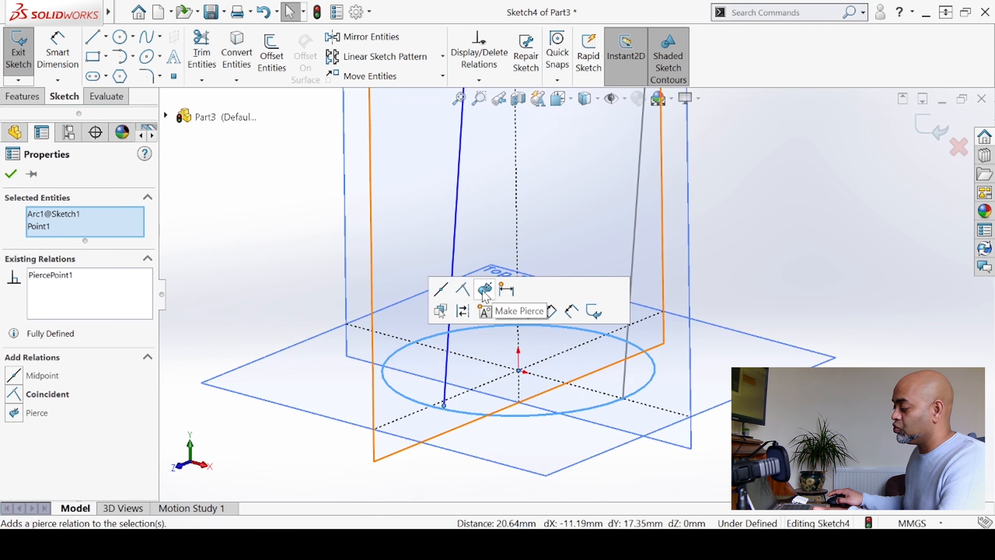
{"action": "left_click", "coordinate": [10, 176]}
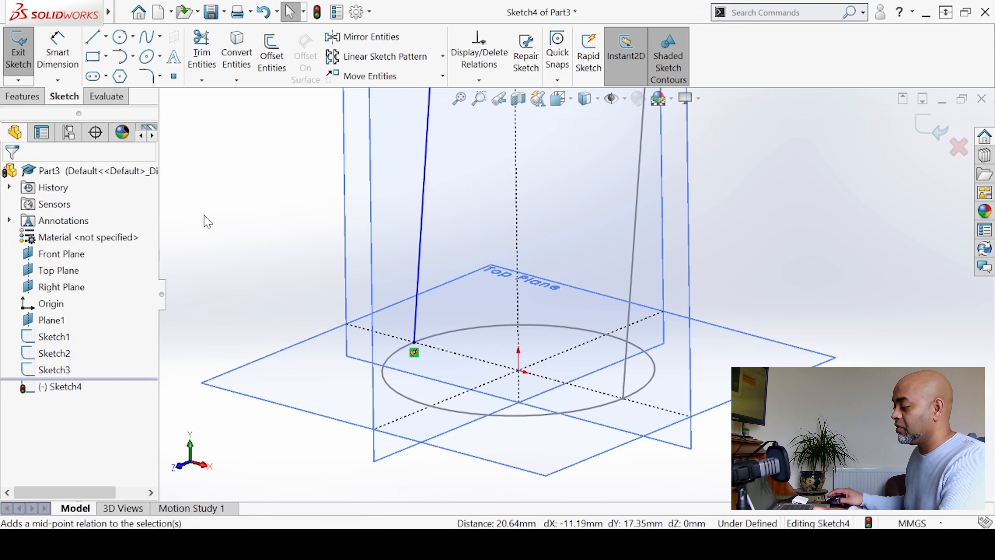
- View the current sketch face-on and lower the vertex joining its two lines to about 71 mm above the Top Plane
{"action": "left_click", "coordinate": [60, 387]}
{"action": "right_click", "coordinate": [63, 387]}
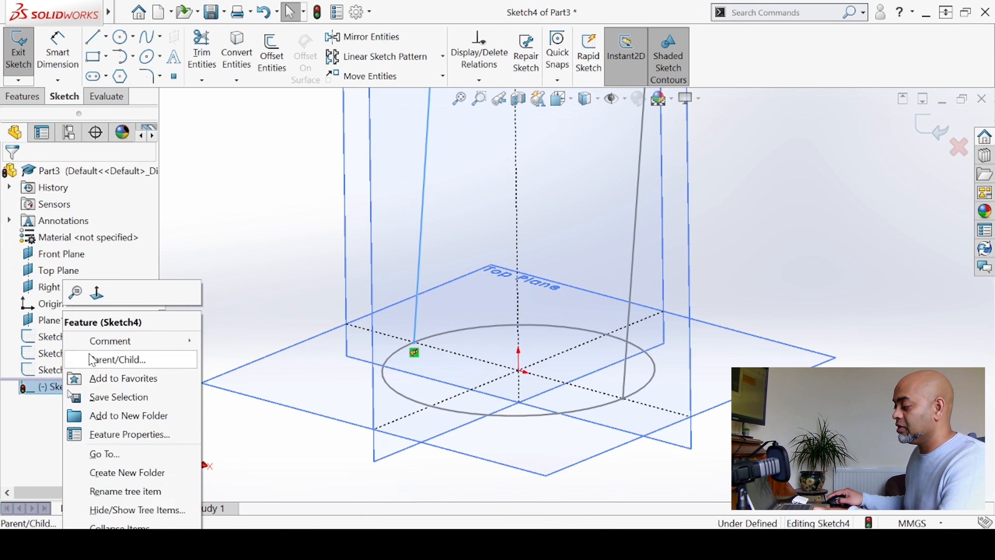
{"action": "left_click", "coordinate": [99, 291]}
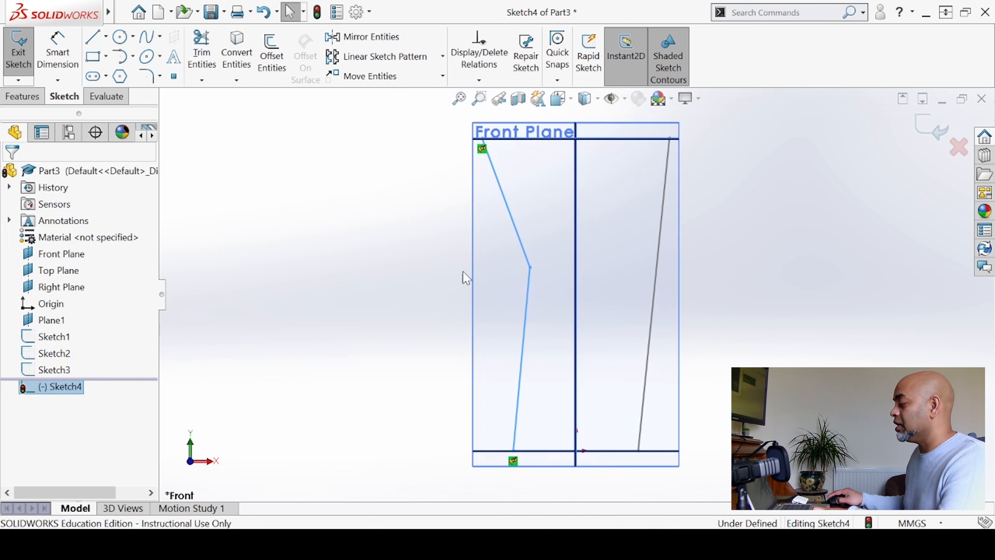
{"action": "left_click", "coordinate": [463, 273]}
{"action": "mouse_move", "coordinate": [533, 279]}
{"action": "left_mouse_down"}
{"action": "mouse_move", "coordinate": [551, 315]}
{"action": "mouse_move", "coordinate": [542, 285]}
{"action": "mouse_move", "coordinate": [528, 307]}
{"action": "mouse_move", "coordinate": [530, 340]}
{"action": "left_mouse_up"}
{"action": "left_click", "coordinate": [197, 172]}
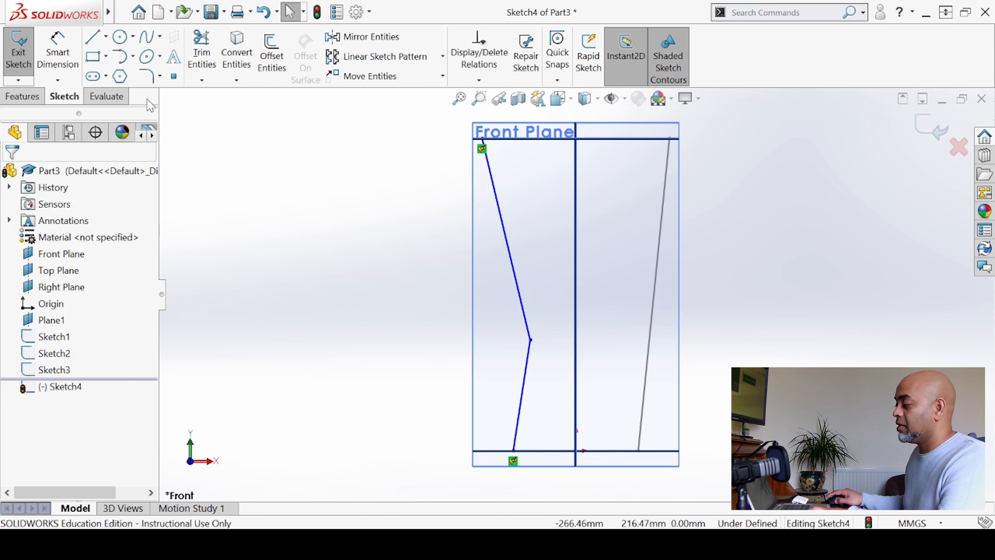
- Round the vertex between the two lines with a 130 mm sketch fillet and exit the sketch
{"action": "left_click", "coordinate": [148, 78]}
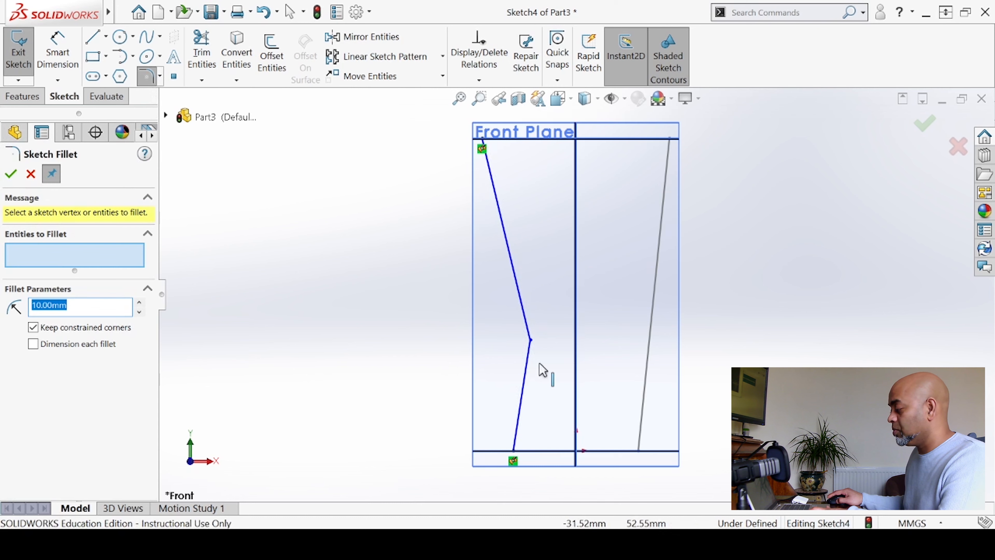
{"action": "left_click", "coordinate": [531, 341]}
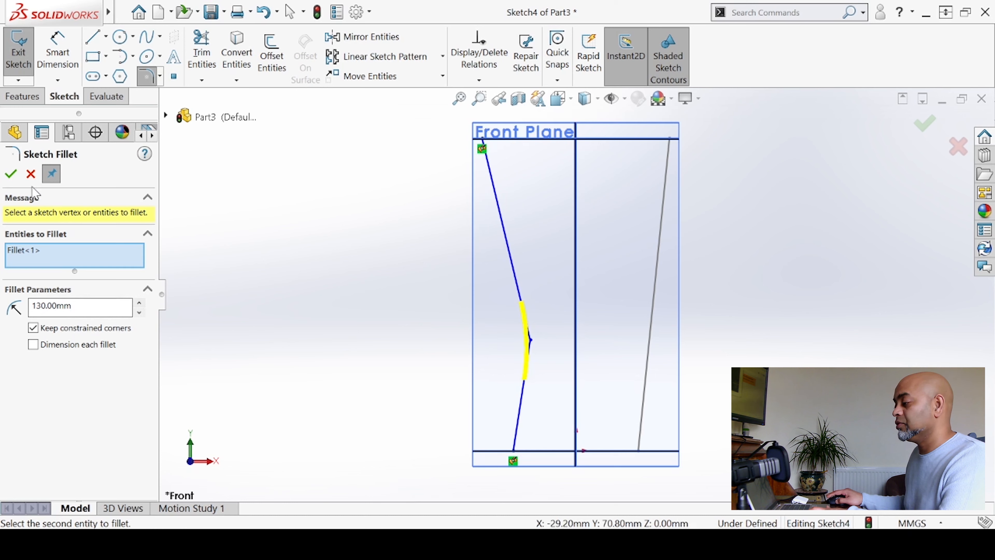
{"action": "left_click", "coordinate": [10, 174]}
{"action": "mouse_move", "coordinate": [333, 289]}
{"action": "middle_mouse_down"}
{"action": "mouse_move", "coordinate": [283, 339]}
{"action": "mouse_move", "coordinate": [296, 346]}
{"action": "middle_mouse_up"}
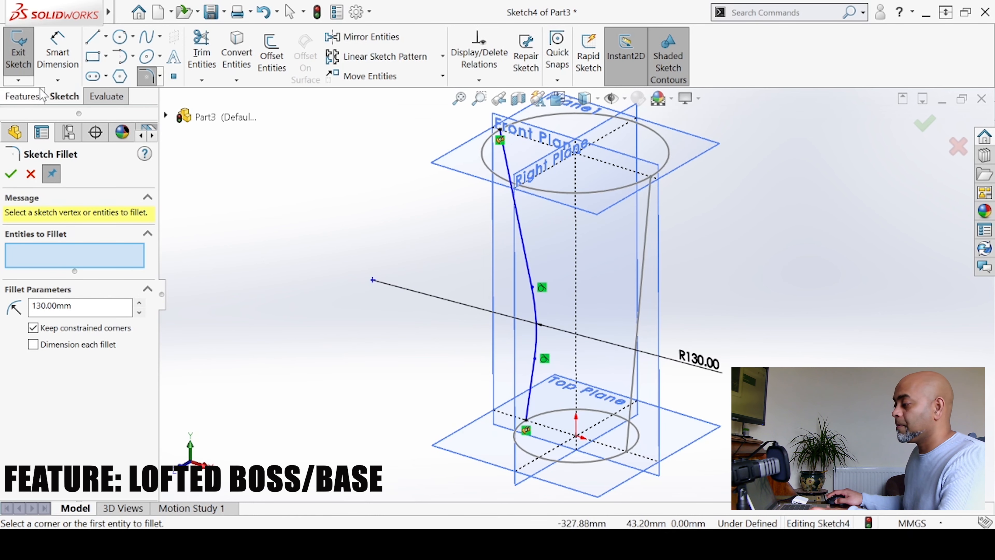
{"action": "left_click", "coordinate": [24, 56]}
{"action": "left_click", "coordinate": [336, 318]}
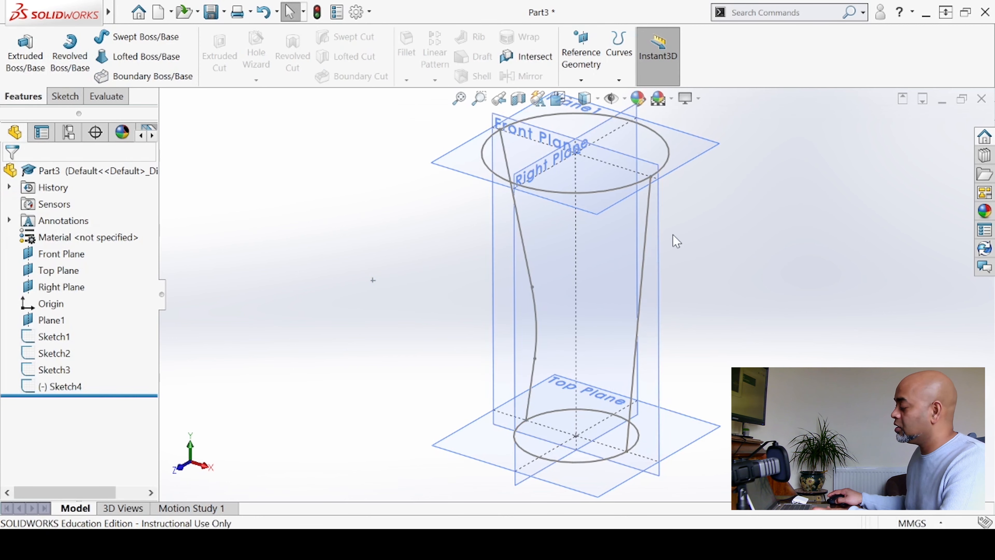
- Start a Lofted Boss/Base using the Top Plane circle and the Plane1 circle as profiles
{"action": "scroll", "coordinate": [664, 256], "scroll_direction": "down", "scroll_amount": 2}
{"action": "scroll", "coordinate": [662, 281], "scroll_direction": "up", "scroll_amount": 2}
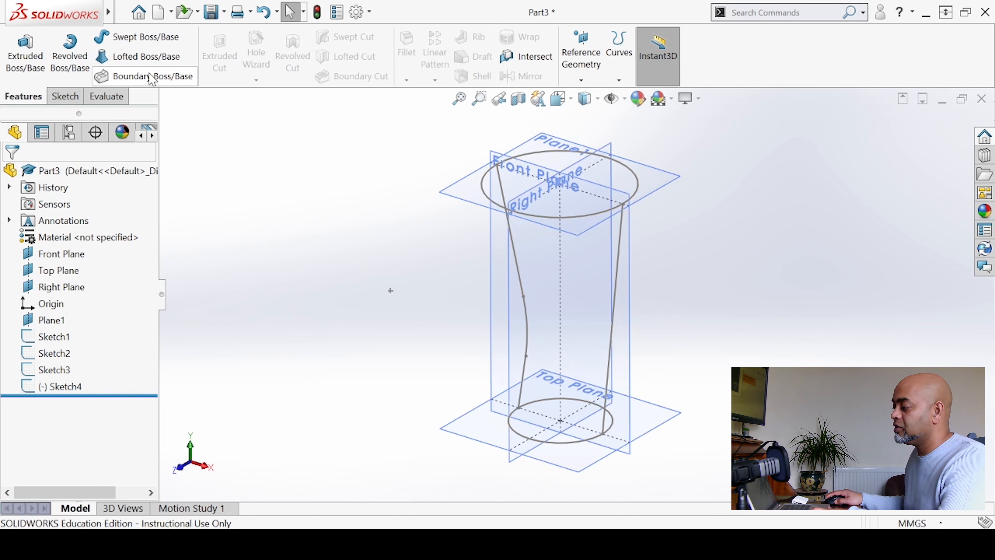
{"action": "left_click", "coordinate": [143, 57]}
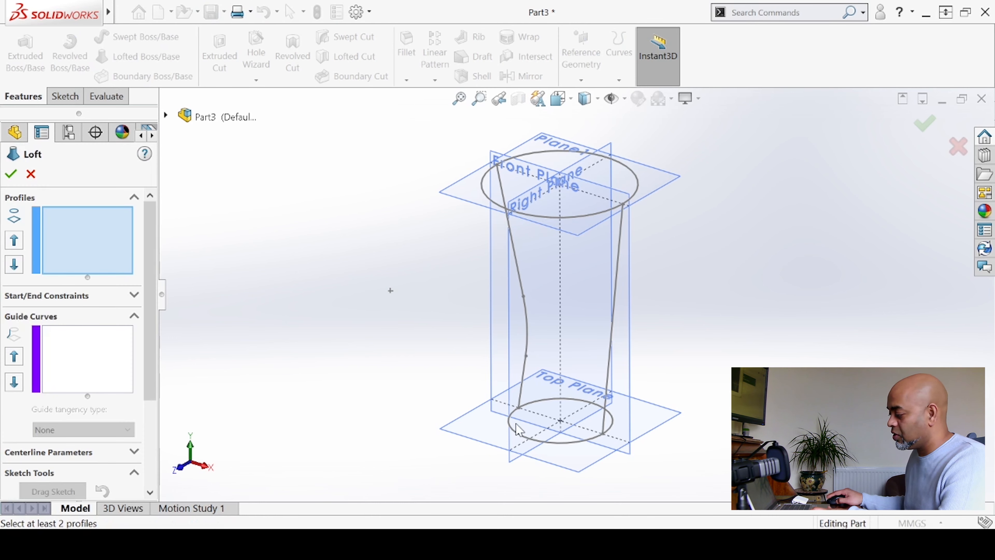
{"action": "left_click", "coordinate": [569, 443]}
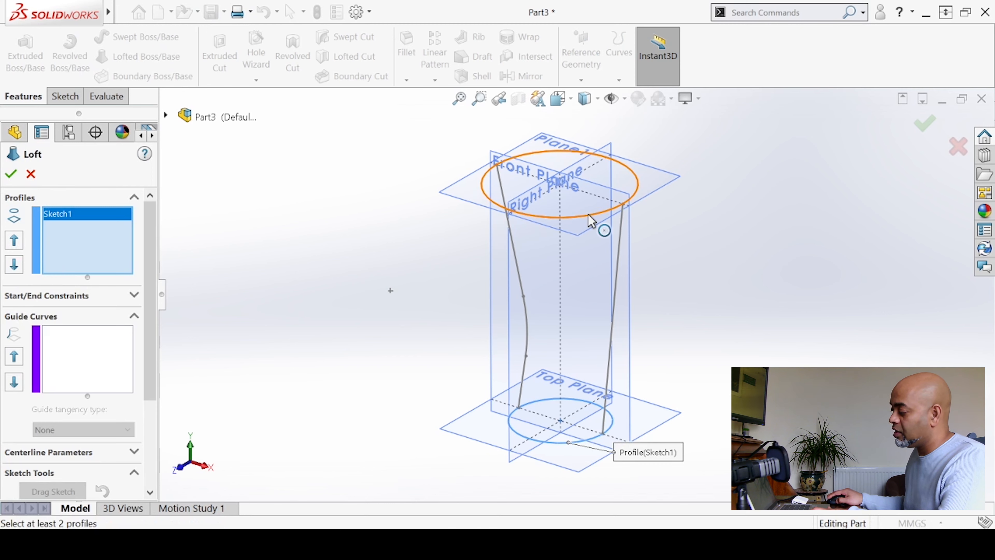
{"action": "left_click", "coordinate": [592, 220]}
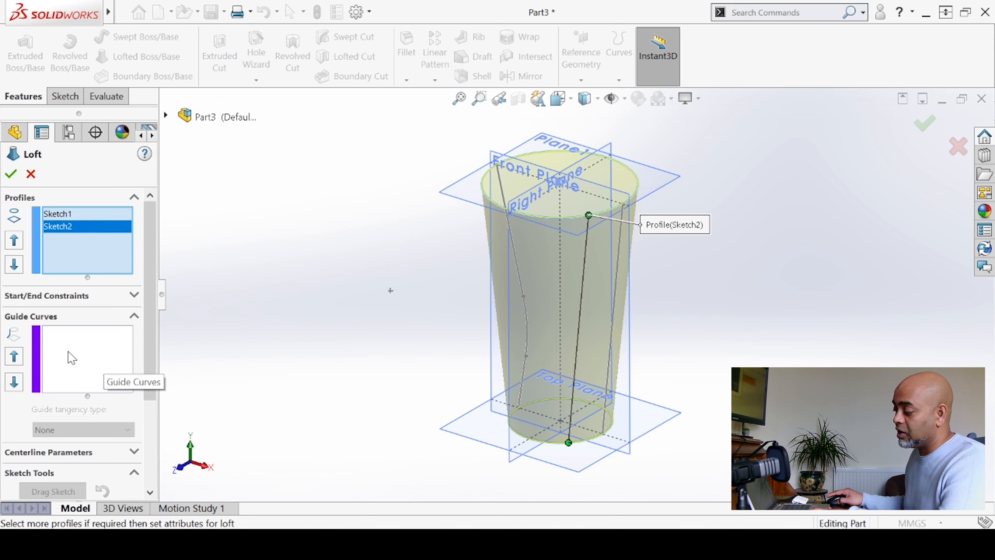
- Add the straight slanted line and the filleted curve as the loft's guide curves, and complete the loft
{"action": "left_click", "coordinate": [71, 358]}
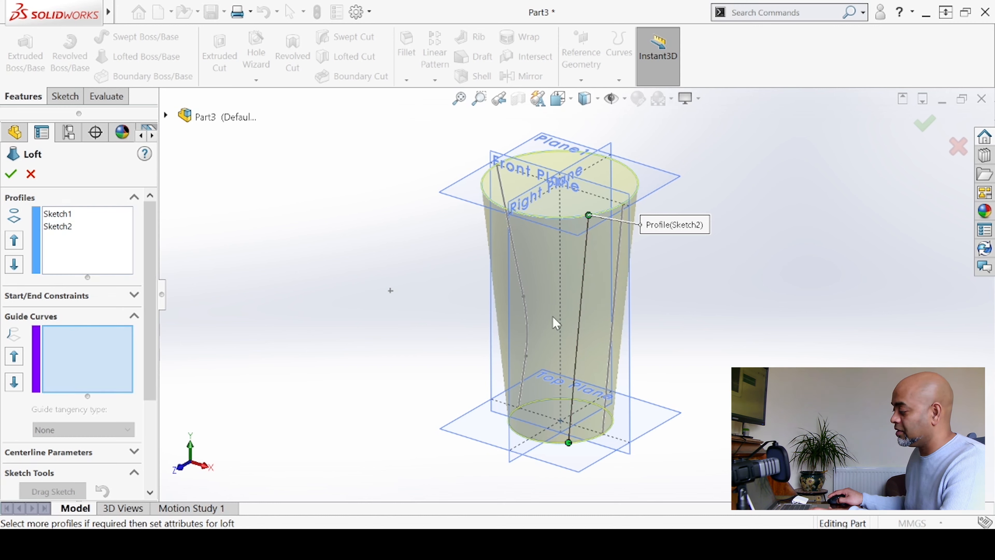
{"action": "left_click", "coordinate": [622, 255]}
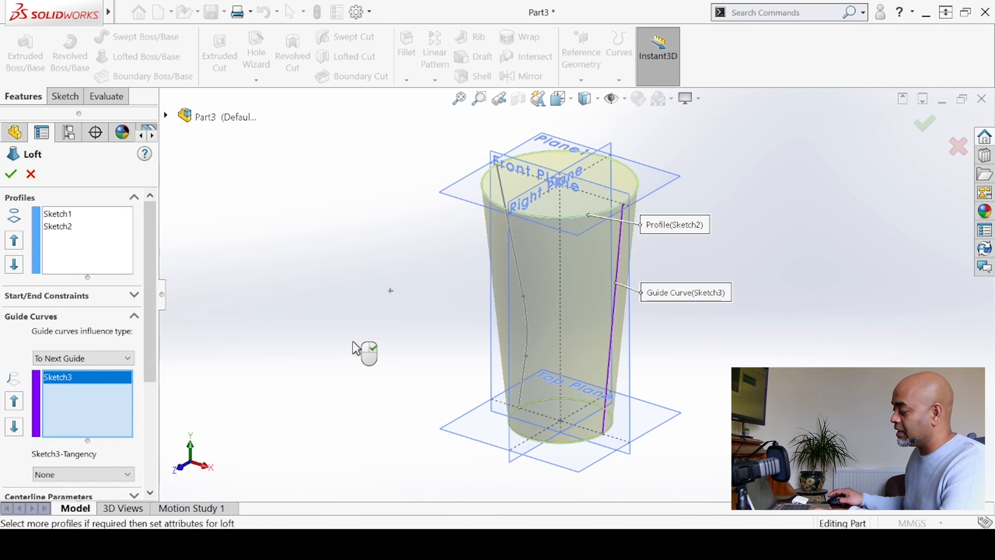
{"action": "middle_click_drag", "start_coordinate": [373, 348], "coordinate": [425, 313]}
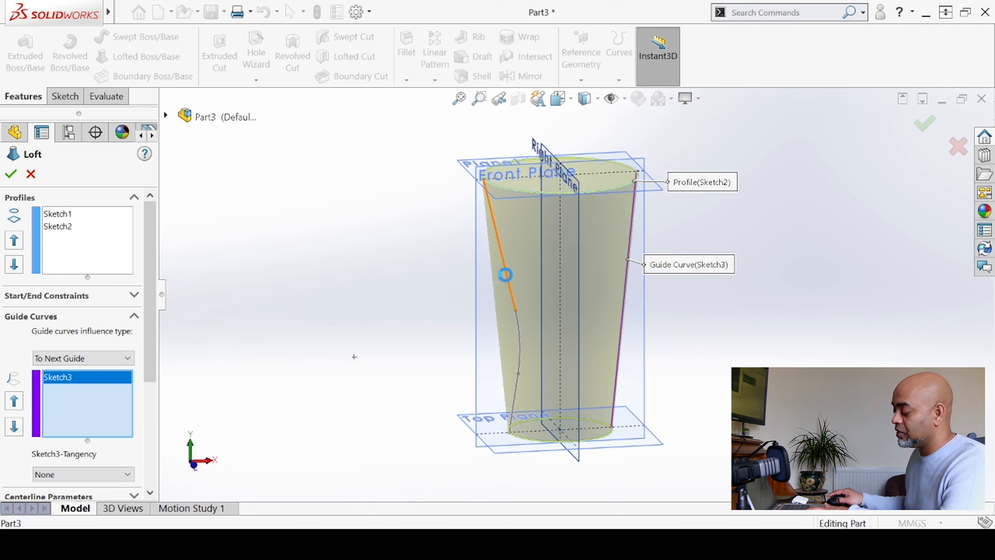
{"action": "left_click", "coordinate": [505, 274]}
{"action": "middle_click_drag", "start_coordinate": [431, 338], "coordinate": [392, 355]}
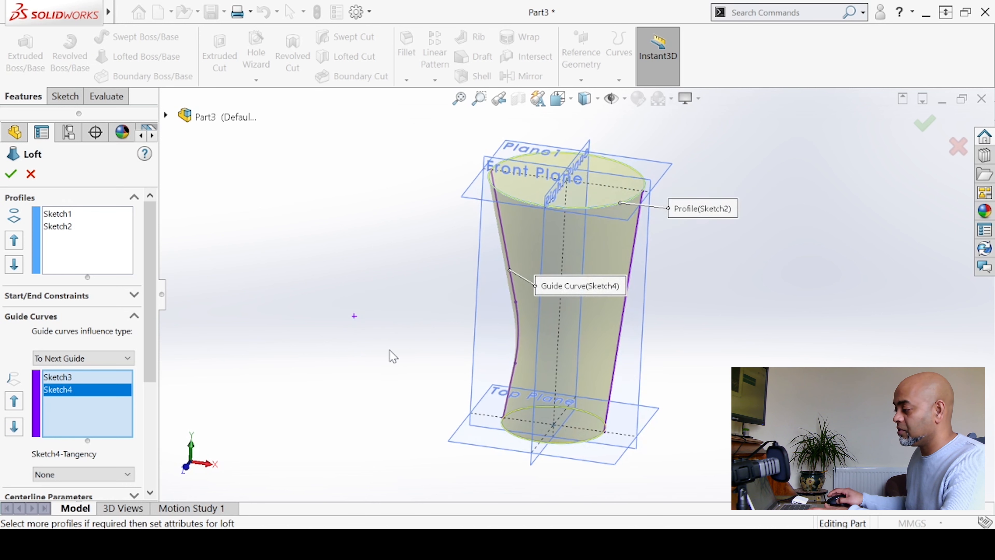
{"action": "left_click", "coordinate": [12, 175]}
{"action": "left_click", "coordinate": [367, 373]}
{"action": "middle_click_drag", "start_coordinate": [367, 373], "coordinate": [369, 344]}
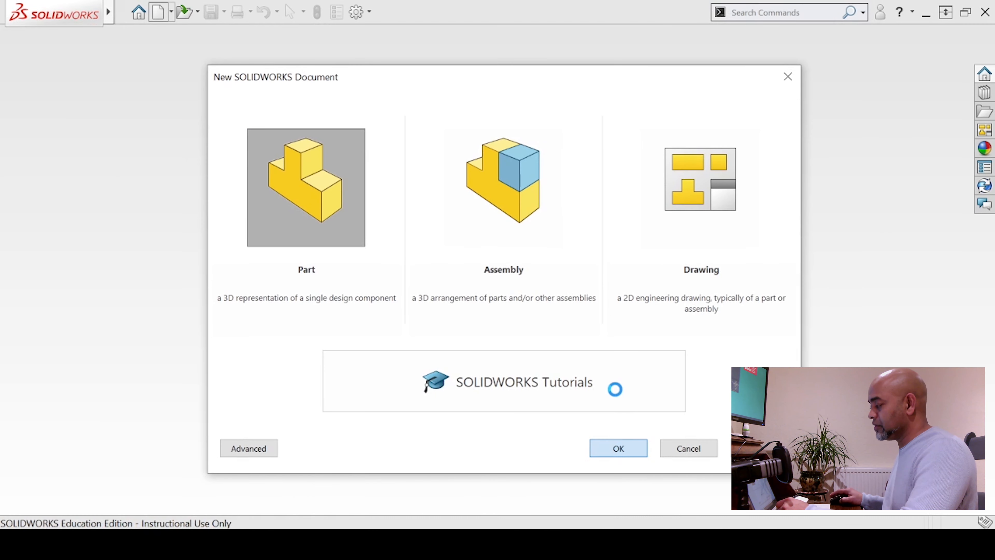
- Create a new part document and start a sketch on the Top Plane
{"action": "left_click", "coordinate": [618, 448]}
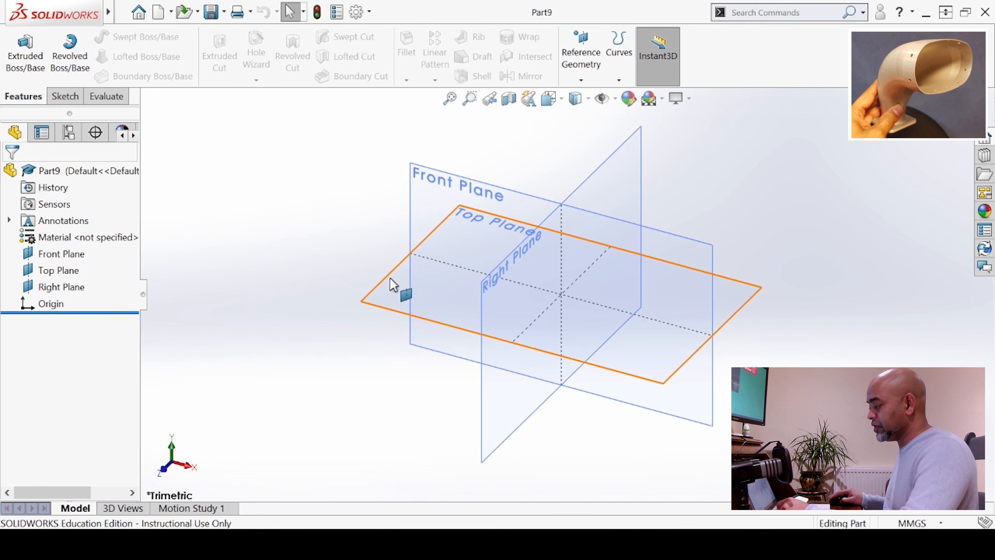
{"action": "left_click", "coordinate": [393, 285]}
{"action": "left_click", "coordinate": [444, 243]}
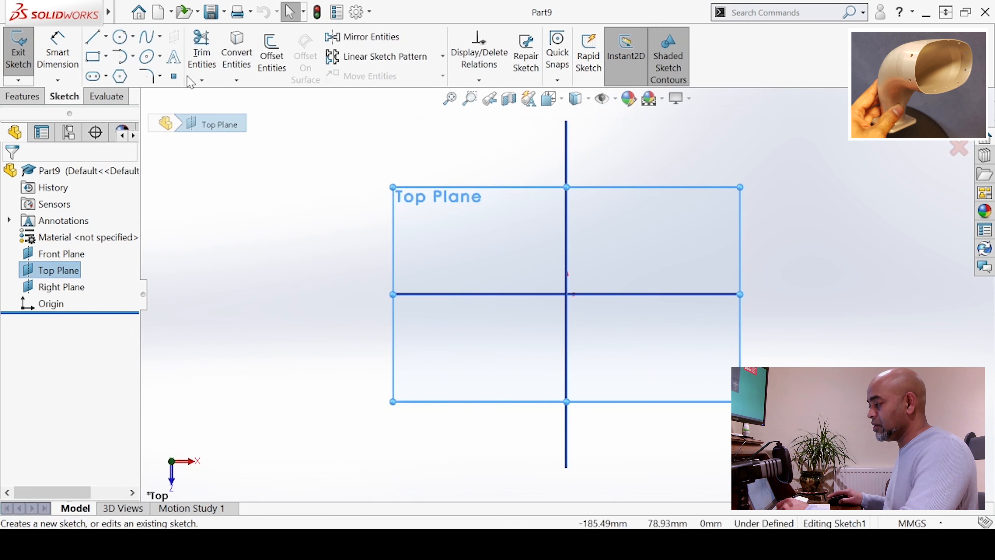
- Sketch a circle about 110 mm in diameter centred on the origin
{"action": "left_click", "coordinate": [106, 36]}
{"action": "left_click", "coordinate": [133, 36]}
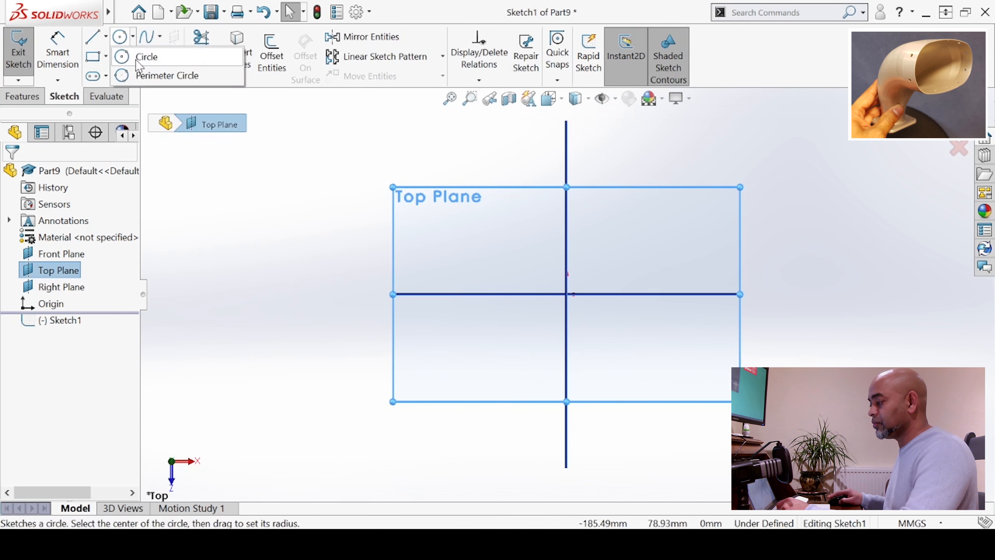
{"action": "left_click", "coordinate": [145, 56]}
{"action": "left_click", "coordinate": [566, 294]}
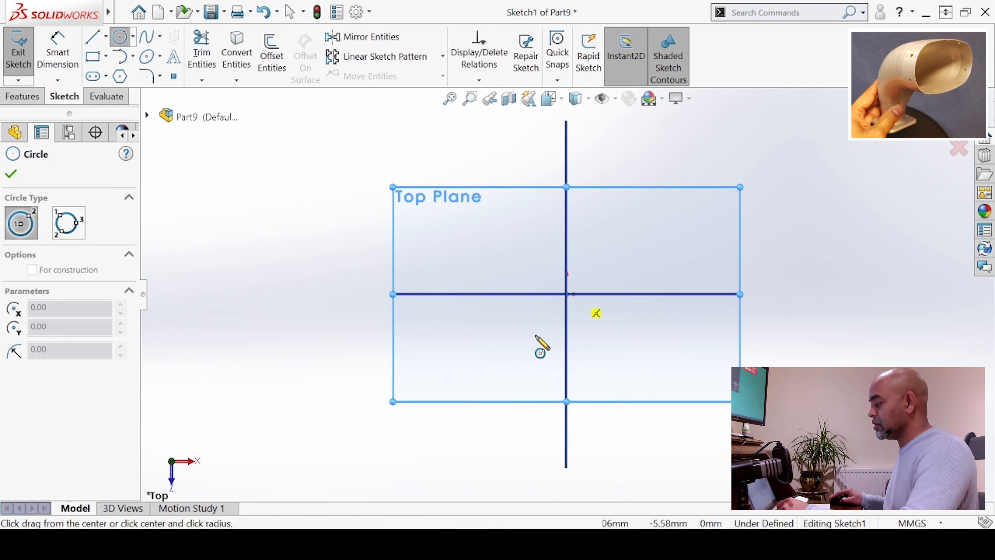
{"action": "left_click", "coordinate": [506, 383]}
{"action": "key", "text": "d"}
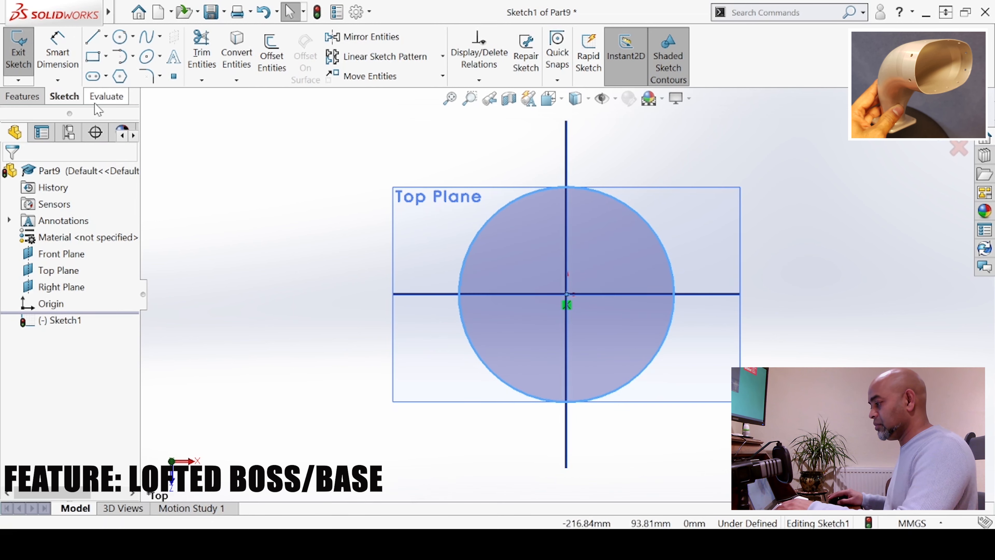
- Dimension the circle's diameter as 50 mm and exit the sketch
{"action": "left_click", "coordinate": [58, 51]}
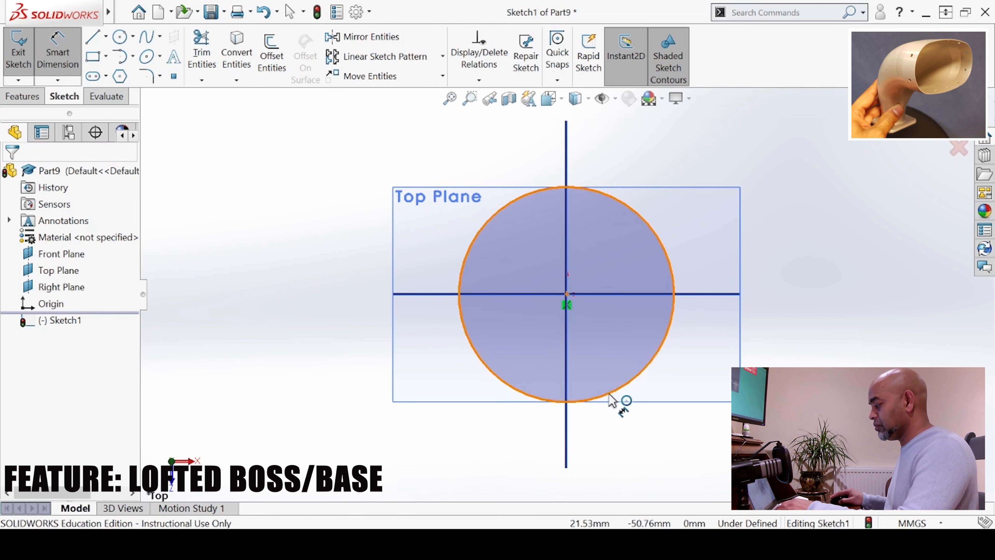
{"action": "left_click", "coordinate": [599, 396]}
{"action": "left_click", "coordinate": [600, 447]}
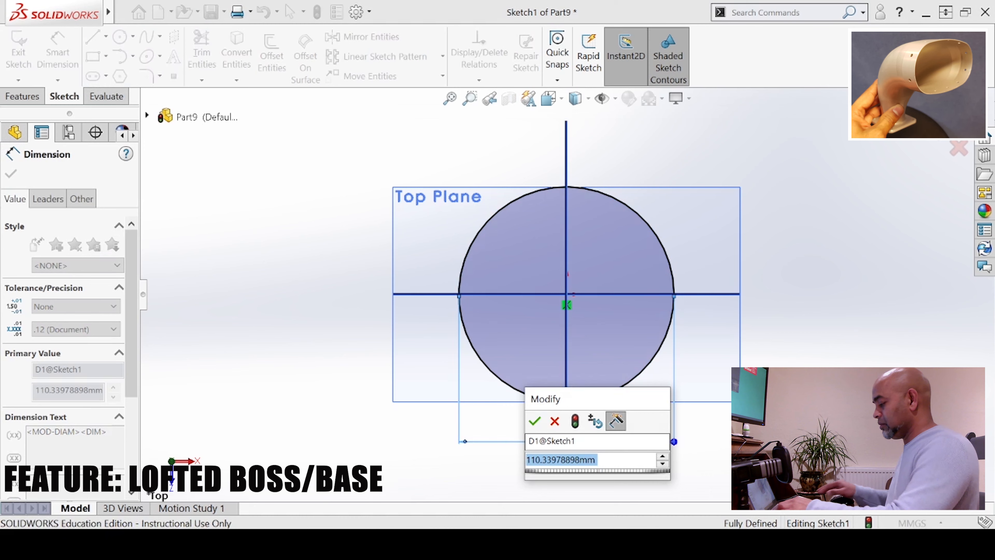
{"action": "type", "text": "50"}
{"action": "key", "text": "Return"}
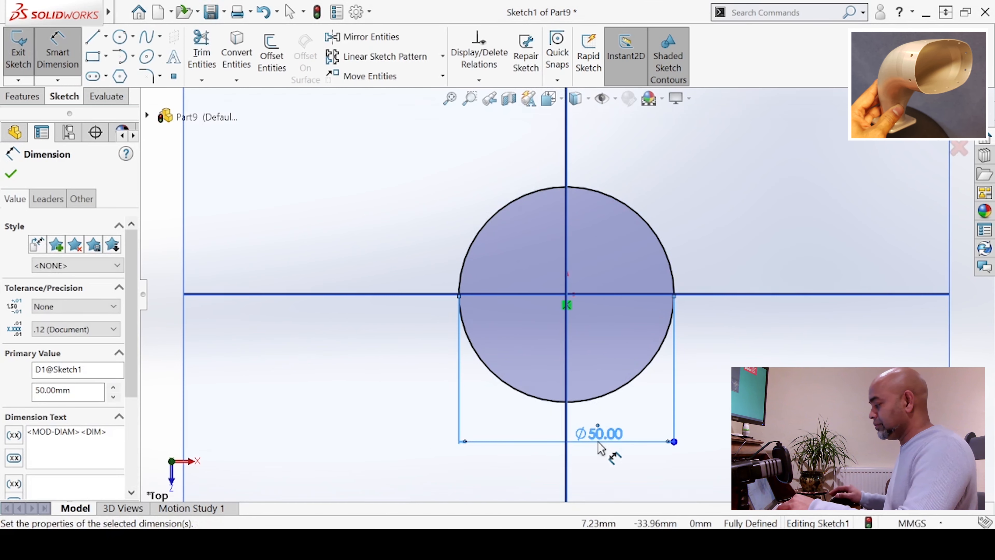
{"action": "left_click", "coordinate": [29, 70]}
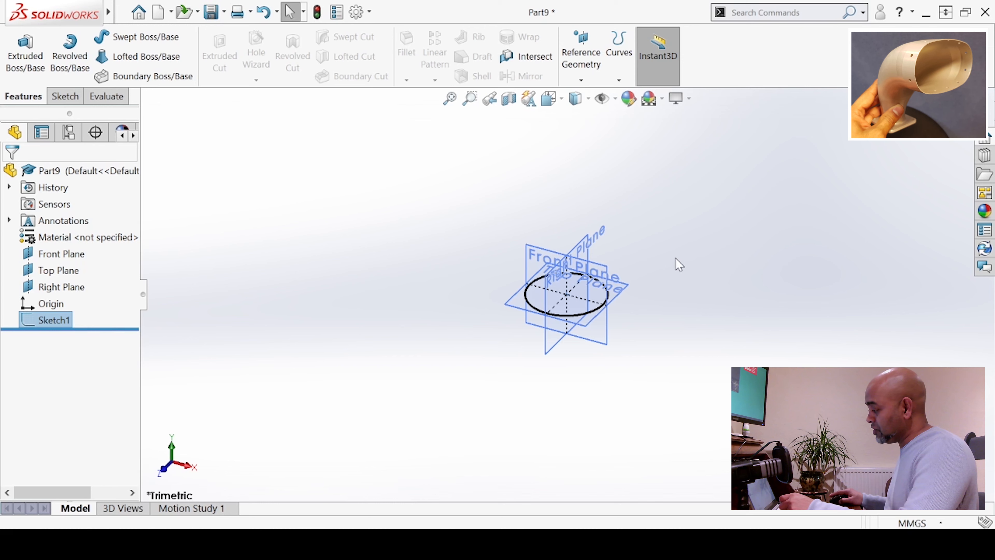
{"action": "scroll", "coordinate": [593, 299], "scroll_direction": "down", "scroll_amount": 5}
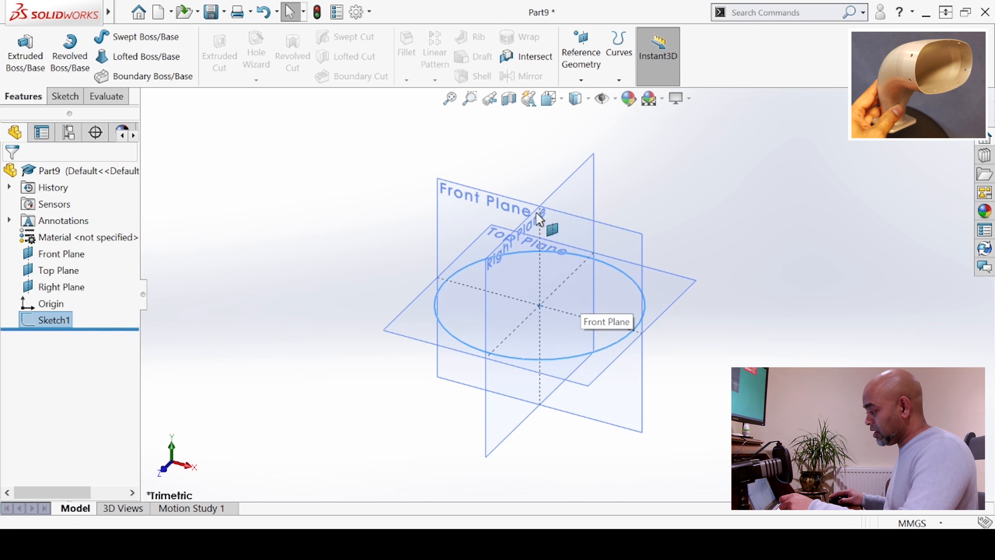
{"action": "left_click", "coordinate": [667, 185]}
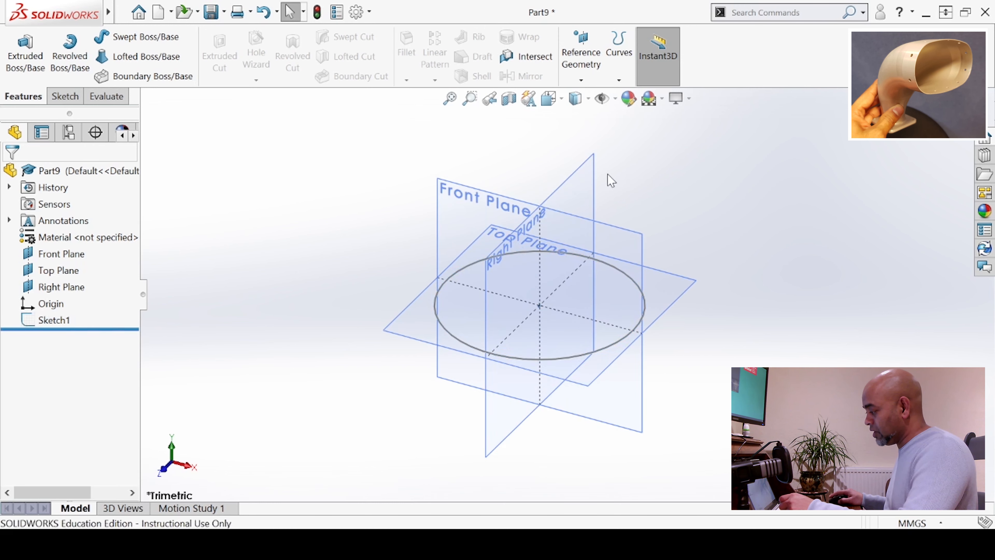
- Create a reference plane offset 120 mm from the Right Plane
{"action": "left_click", "coordinate": [588, 184]}
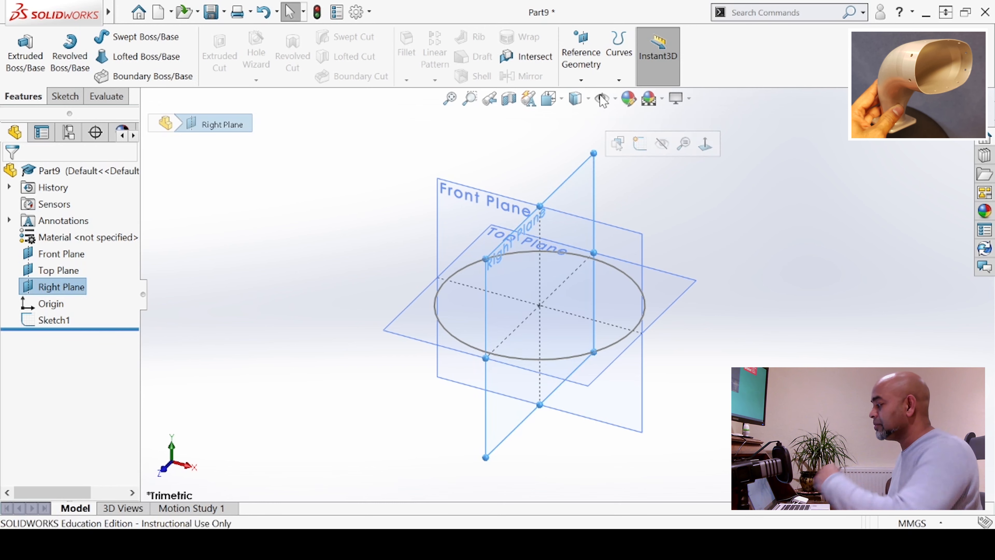
{"action": "left_click", "coordinate": [582, 62]}
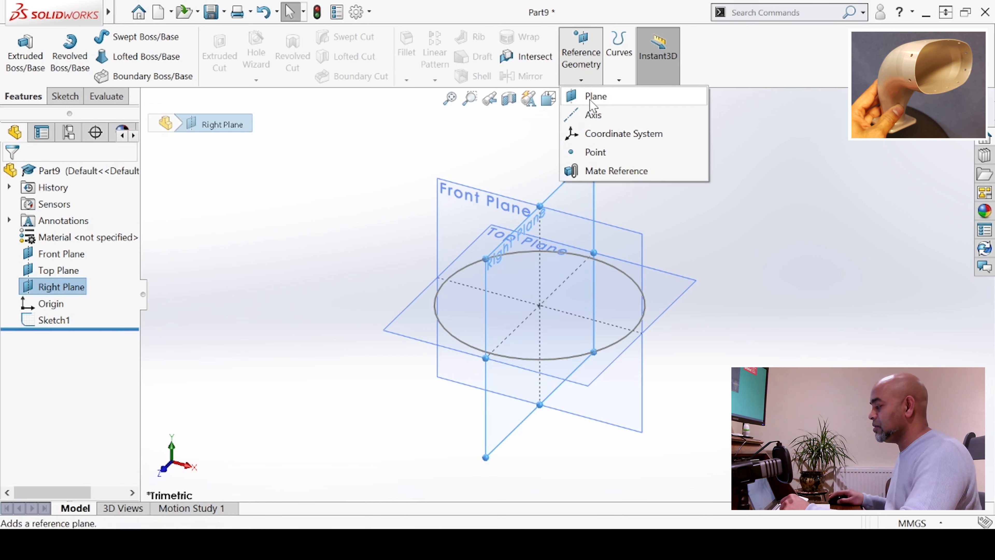
{"action": "left_click", "coordinate": [593, 97]}
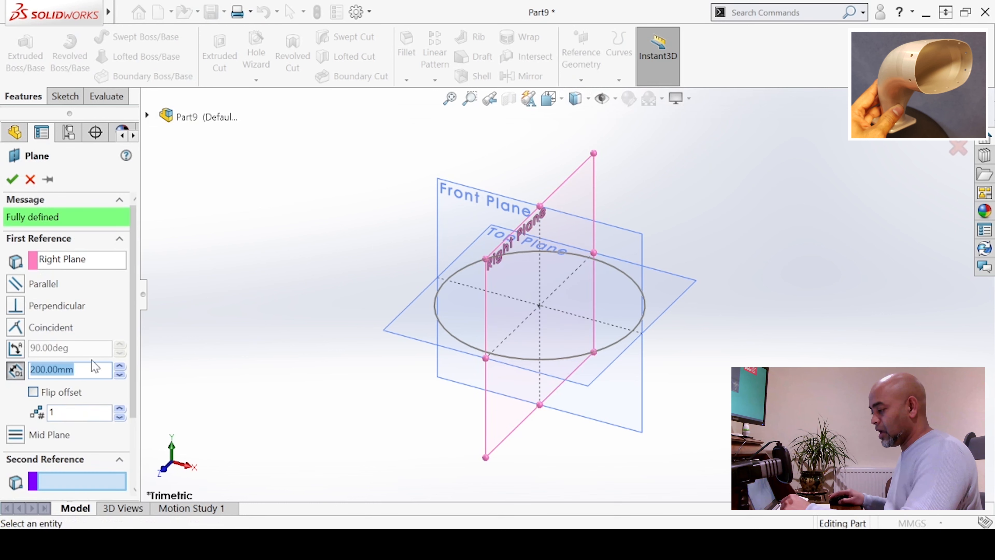
{"action": "scroll", "coordinate": [541, 355], "scroll_direction": "up", "scroll_amount": 3}
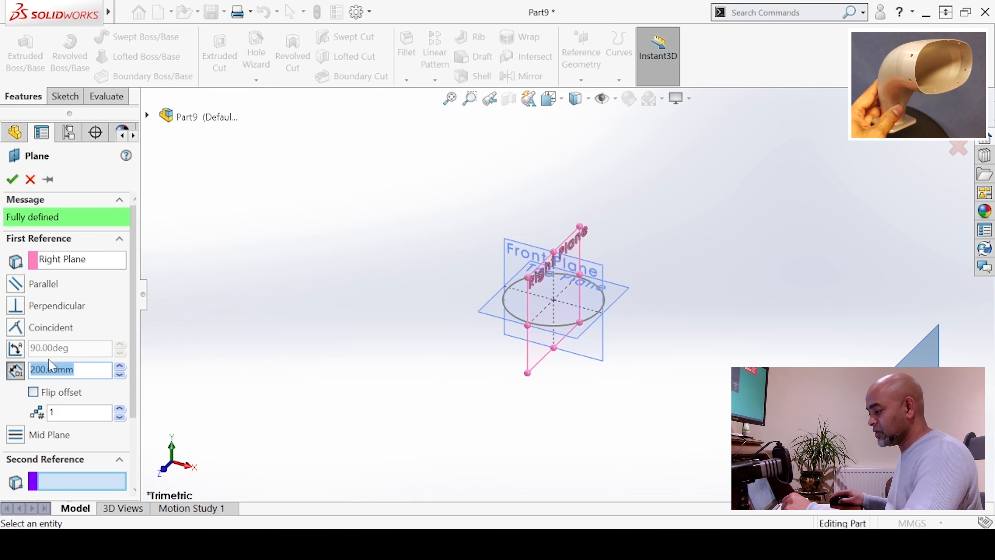
{"action": "type", "text": "150"}
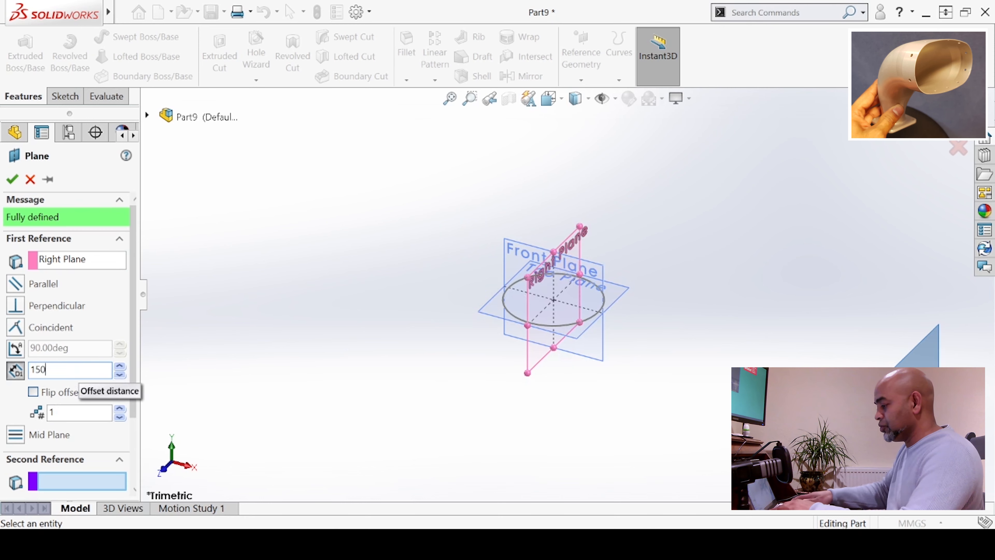
{"action": "key", "text": "Return"}
{"action": "type", "text": "120"}
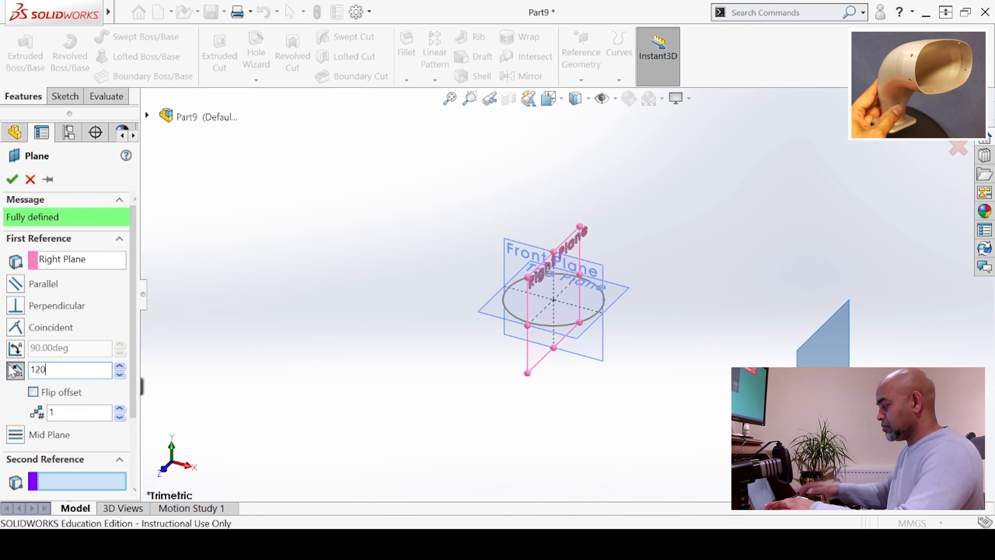
{"action": "key", "text": "Return"}
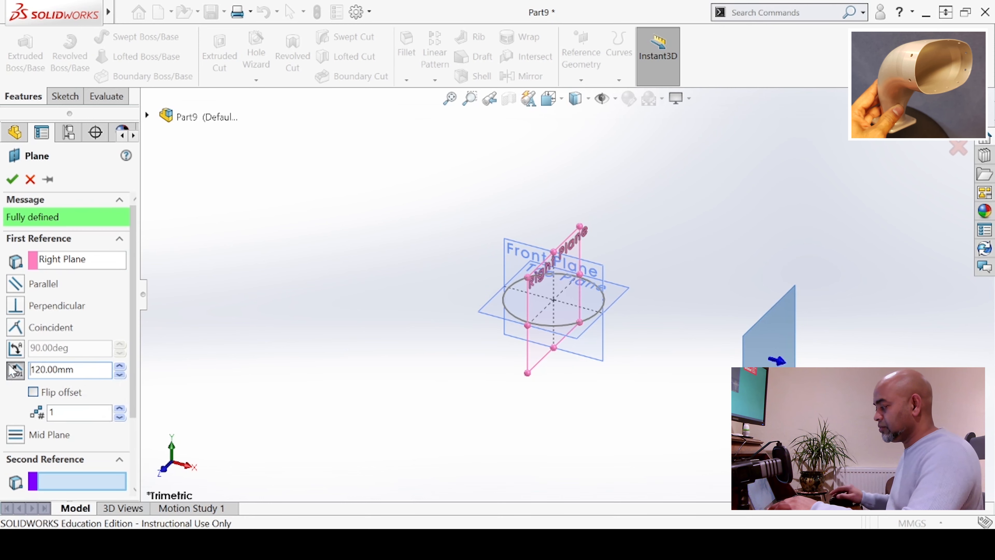
{"action": "left_click", "coordinate": [11, 180]}
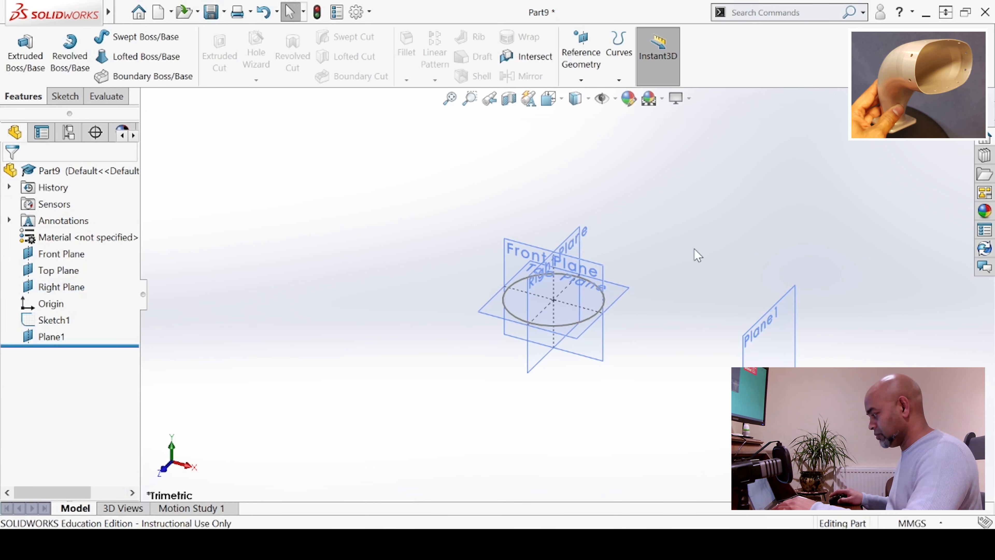
- Start a sketch on the new plane offset from the Right Plane
{"action": "left_click", "coordinate": [789, 338]}
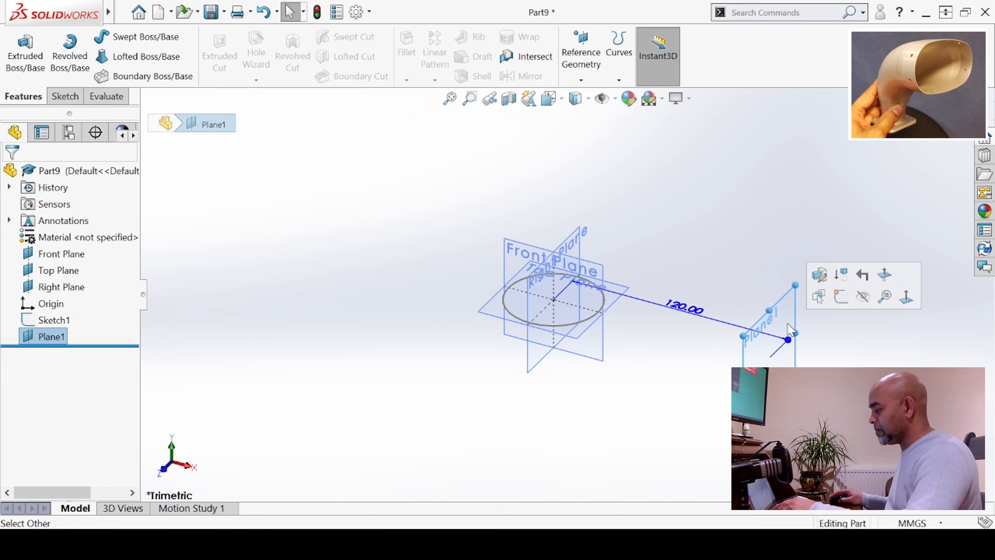
{"action": "left_click", "coordinate": [841, 299]}
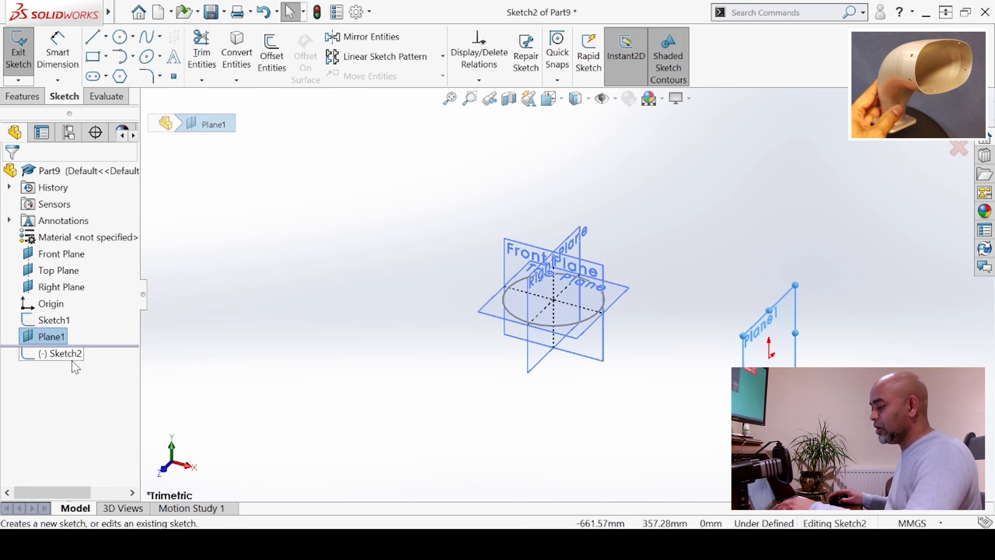
{"action": "right_click", "coordinate": [79, 355]}
{"action": "left_click", "coordinate": [103, 292]}
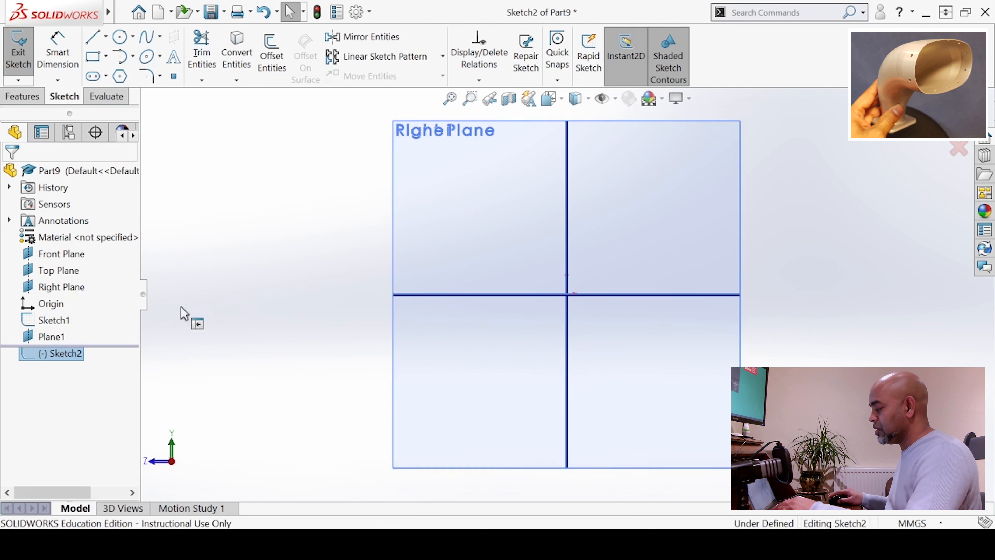
{"action": "scroll", "coordinate": [586, 321], "scroll_direction": "up", "scroll_amount": 8}
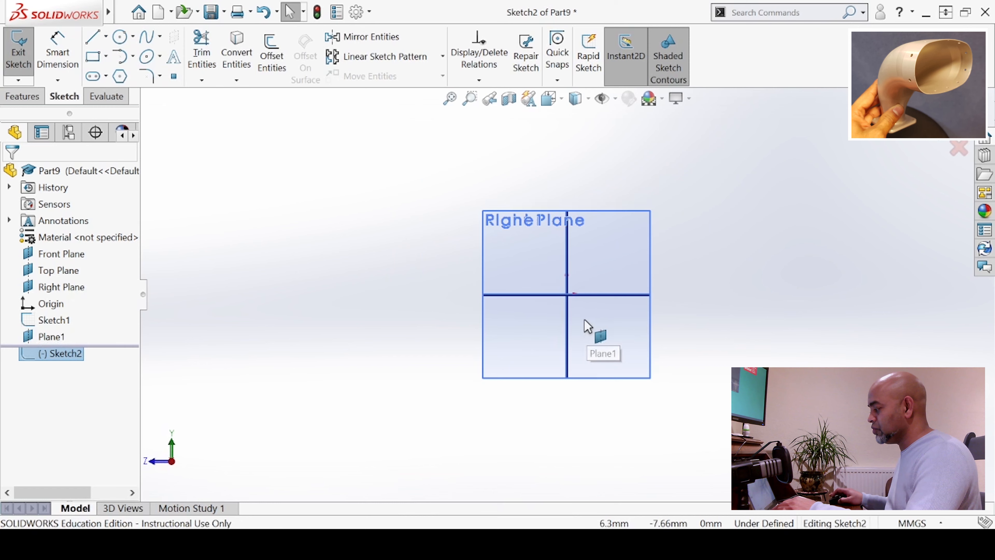
{"action": "scroll", "coordinate": [596, 195], "scroll_direction": "down", "scroll_amount": 3}
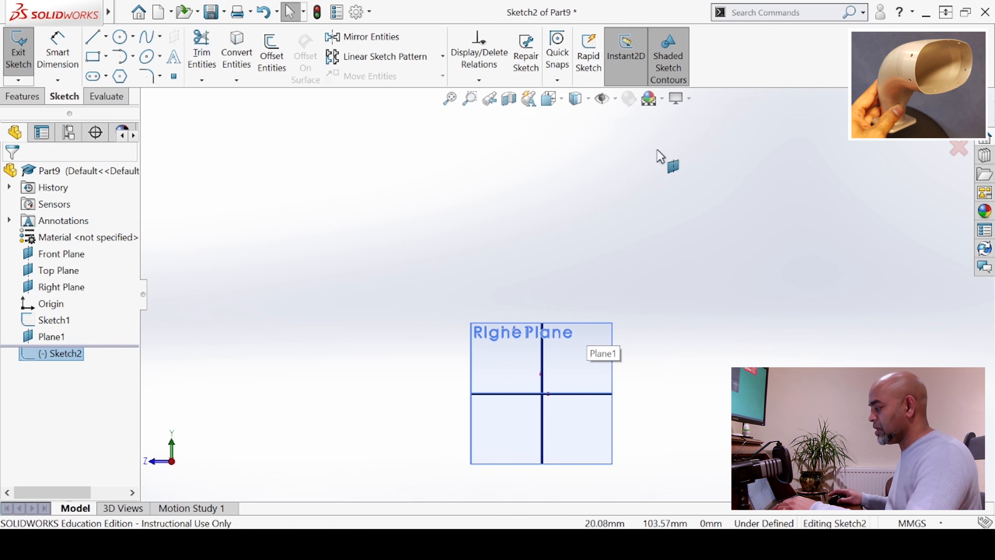
- Sketch a horizontal centerpoint straight slot about 89 mm above the origin, about 91 mm between arc centres and about 47 mm wide
{"action": "left_click", "coordinate": [93, 76]}
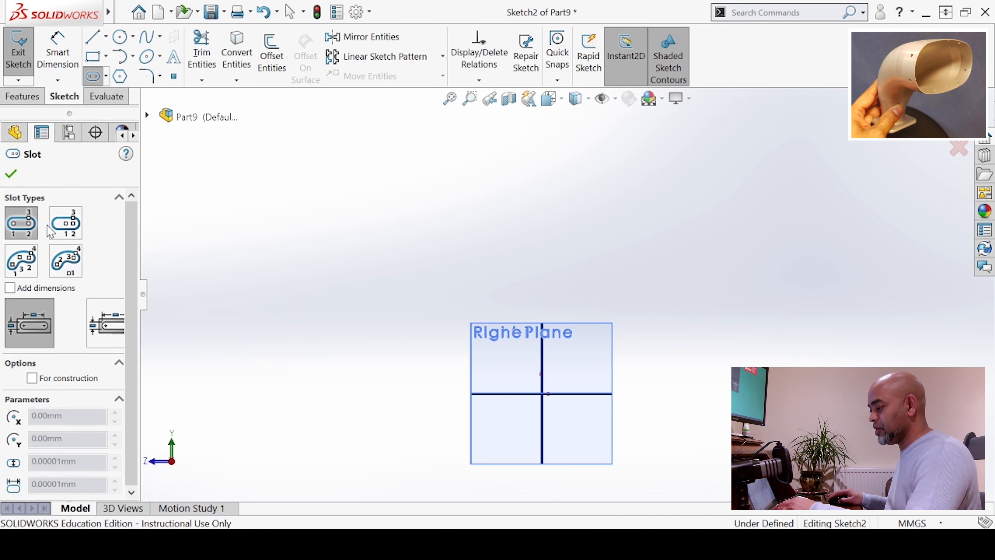
{"action": "left_click", "coordinate": [65, 231]}
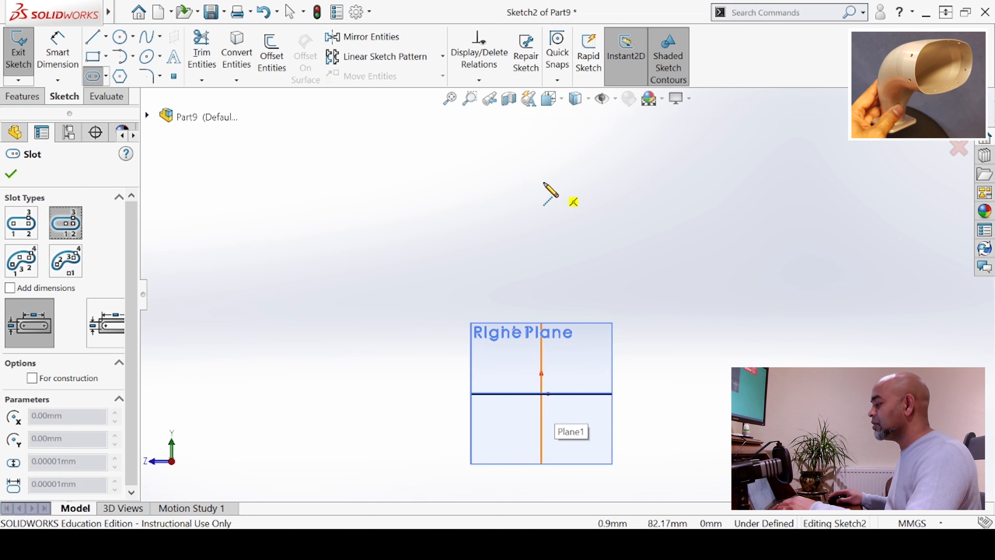
{"action": "left_click", "coordinate": [542, 163]}
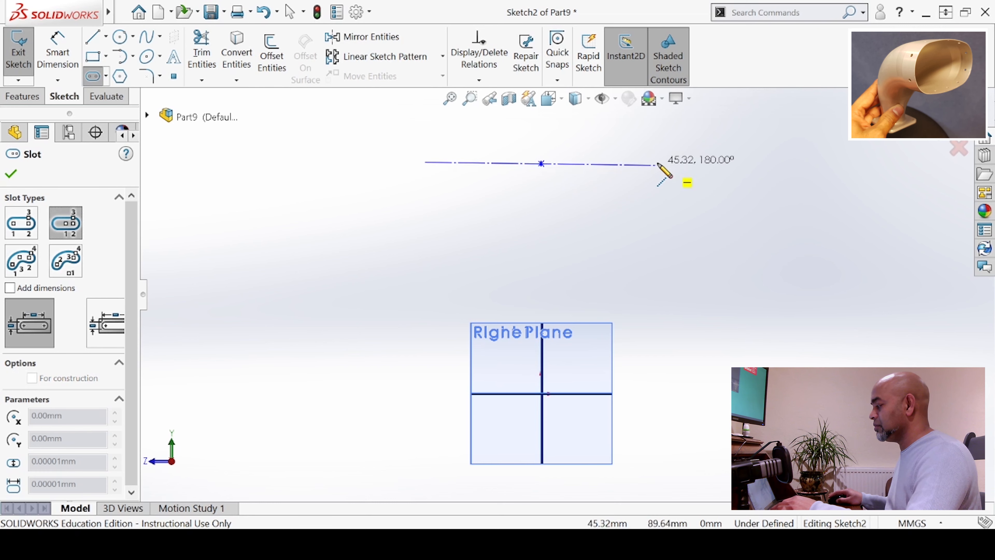
{"action": "left_click", "coordinate": [658, 165]}
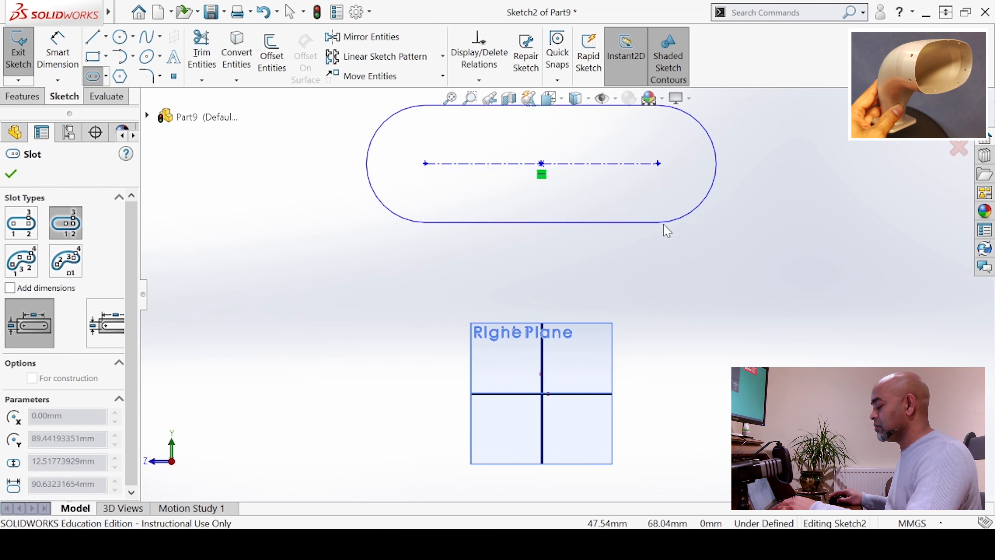
{"action": "left_click", "coordinate": [664, 225]}
{"action": "scroll", "coordinate": [651, 275], "scroll_direction": "up", "scroll_amount": 2}
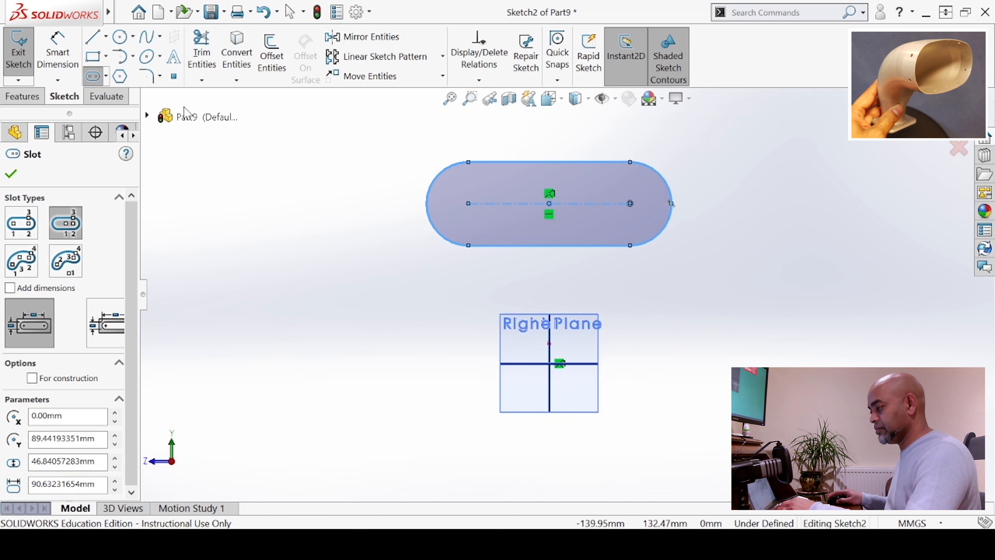
- Dimension the slot's upper straight edge as 70 mm
{"action": "left_click", "coordinate": [57, 51]}
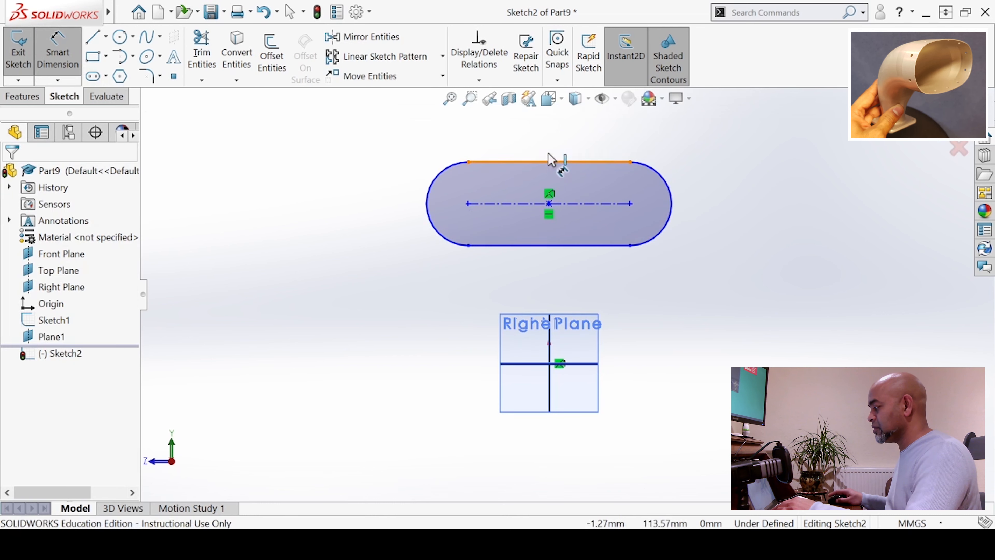
{"action": "left_click", "coordinate": [551, 162]}
{"action": "left_click", "coordinate": [555, 148]}
{"action": "type", "text": "70"}
{"action": "key", "text": "Return"}
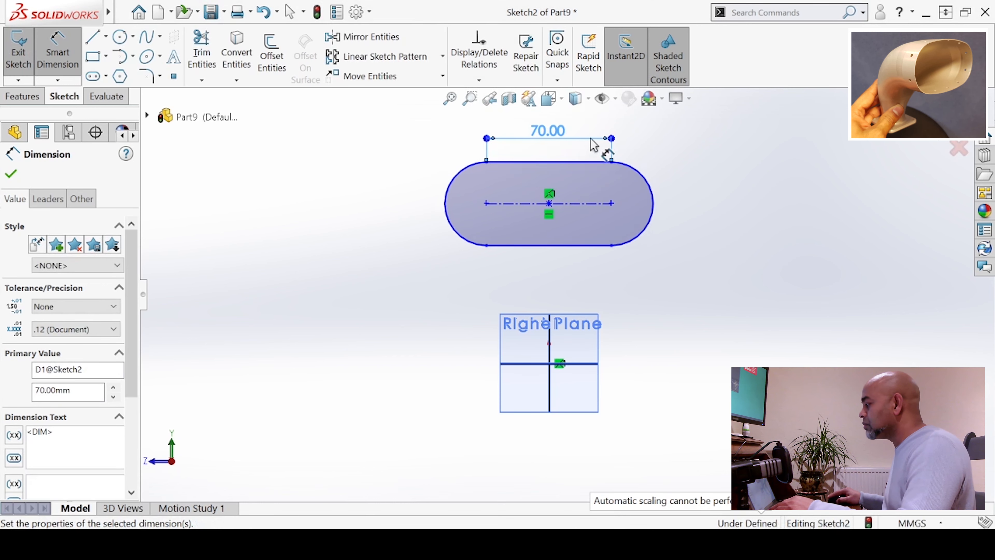
- Dimension the radius of the slot's end arc as 25 mm and exit the sketch
{"action": "left_click", "coordinate": [659, 195]}
{"action": "left_click", "coordinate": [675, 174]}
{"action": "type", "text": "25"}
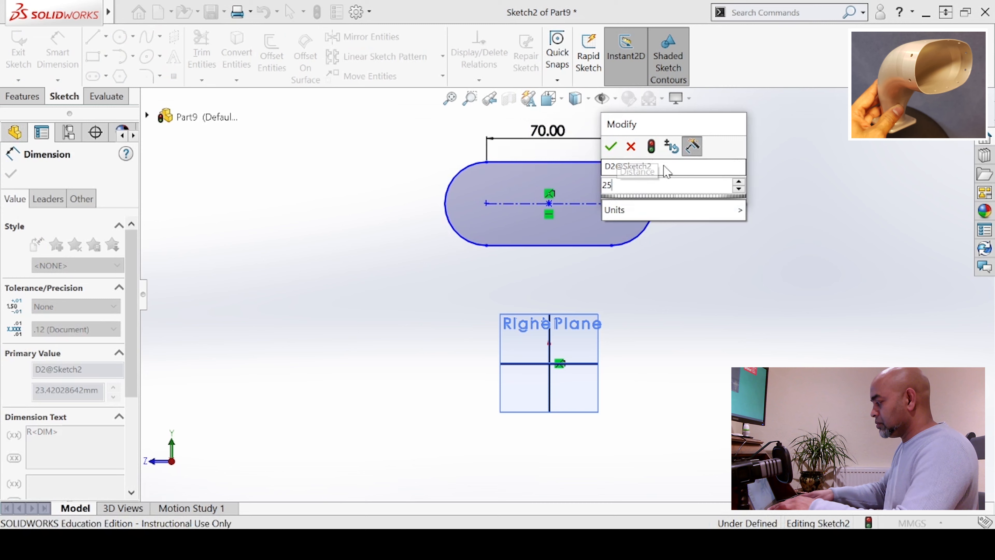
{"action": "key", "text": "Return"}
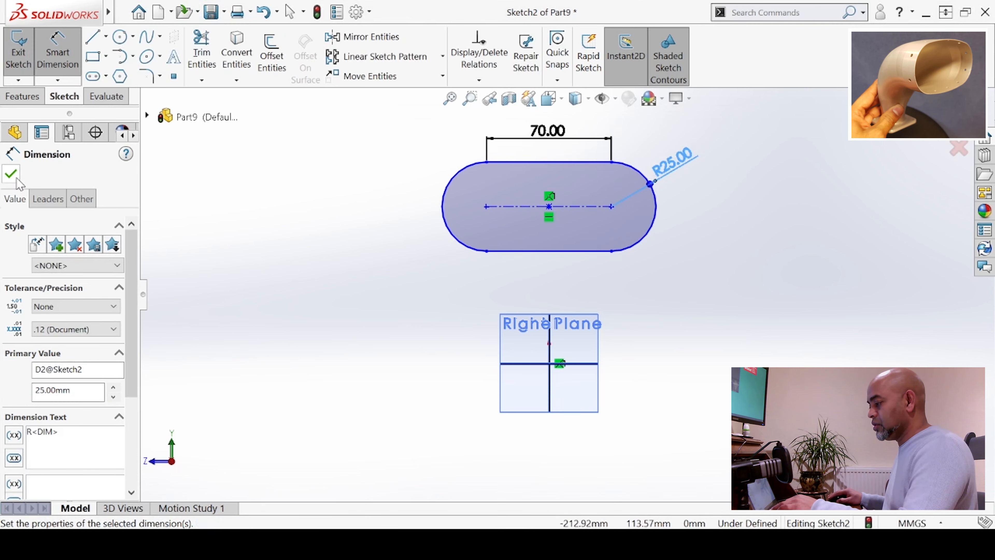
{"action": "left_click", "coordinate": [11, 174]}
{"action": "left_click", "coordinate": [19, 51]}
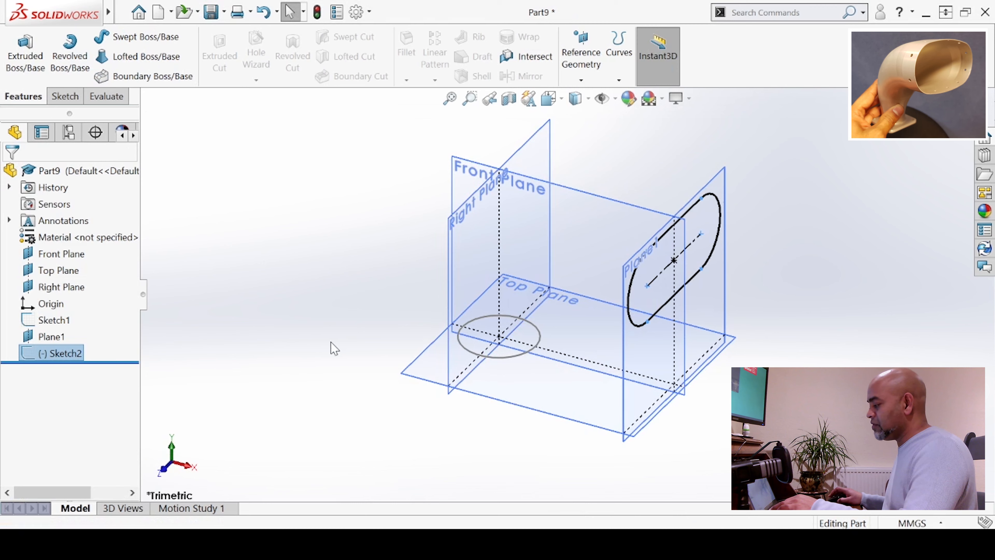
- Create a lofted boss between the circle on the Top Plane and the slot on the offset plane, without guide curves
{"action": "mouse_move", "coordinate": [322, 341]}
{"action": "middle_mouse_down"}
{"action": "mouse_move", "coordinate": [318, 252]}
{"action": "mouse_move", "coordinate": [340, 320]}
{"action": "mouse_move", "coordinate": [321, 306]}
{"action": "middle_mouse_up"}
{"action": "left_click", "coordinate": [320, 305]}
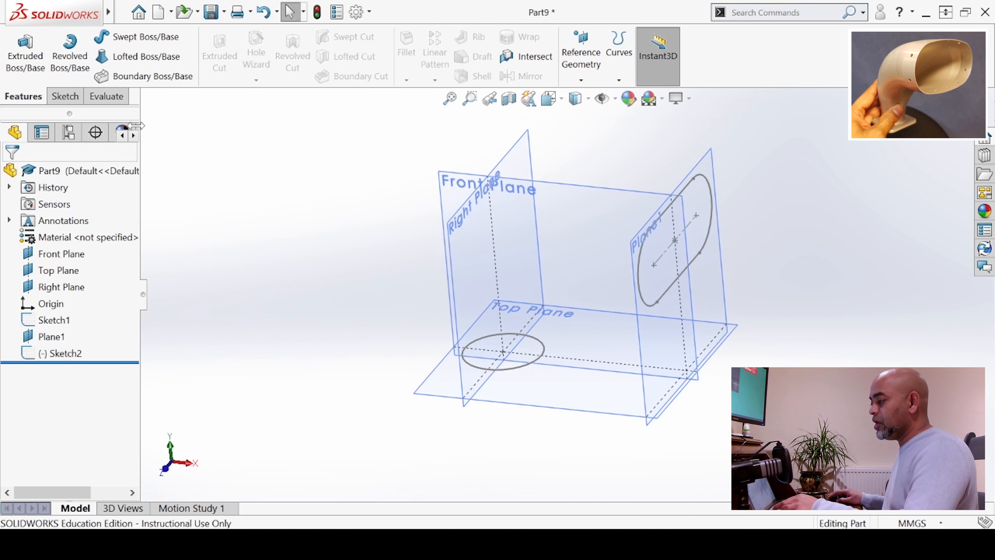
{"action": "left_click", "coordinate": [132, 57]}
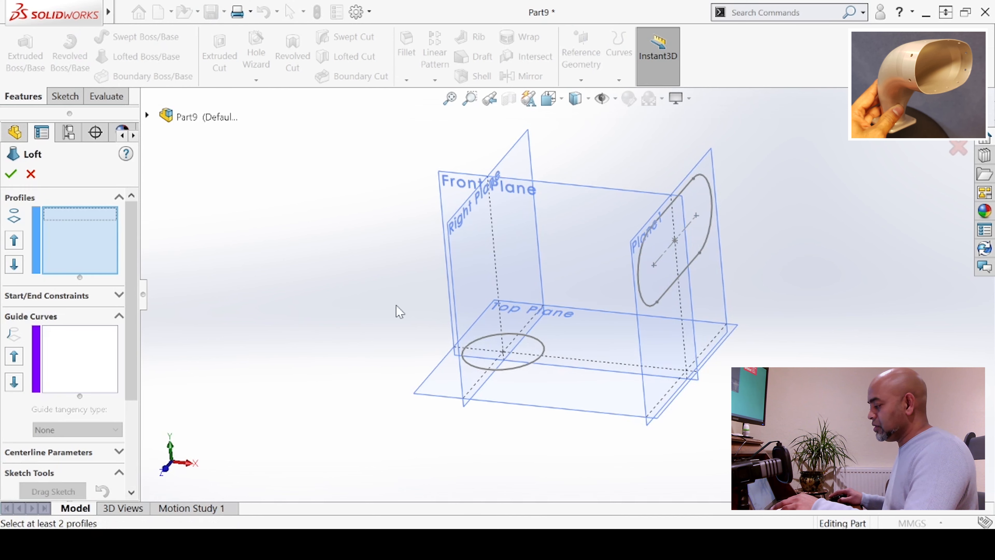
{"action": "left_click", "coordinate": [517, 368]}
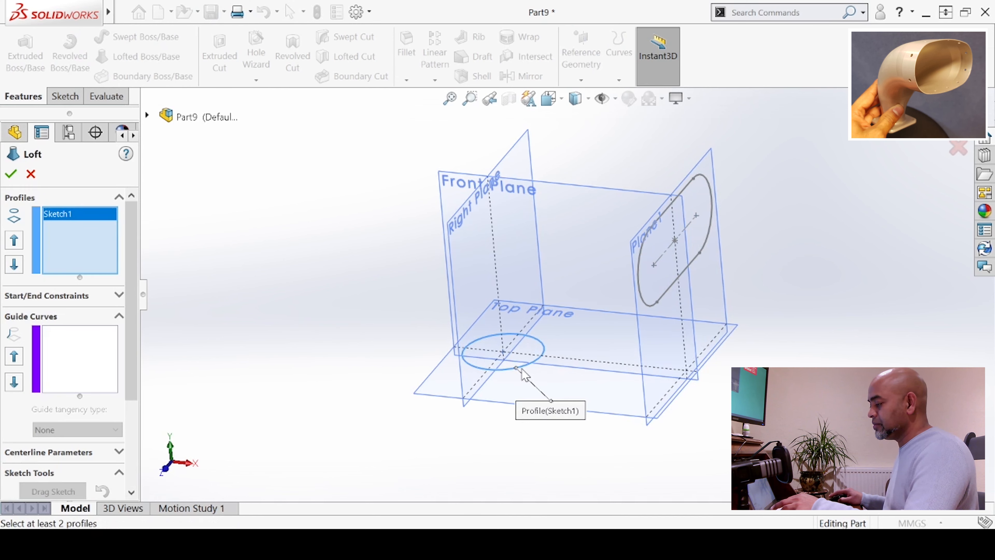
{"action": "left_click", "coordinate": [640, 299]}
{"action": "middle_click_drag", "start_coordinate": [444, 342], "coordinate": [451, 236]}
{"action": "left_click", "coordinate": [11, 177]}
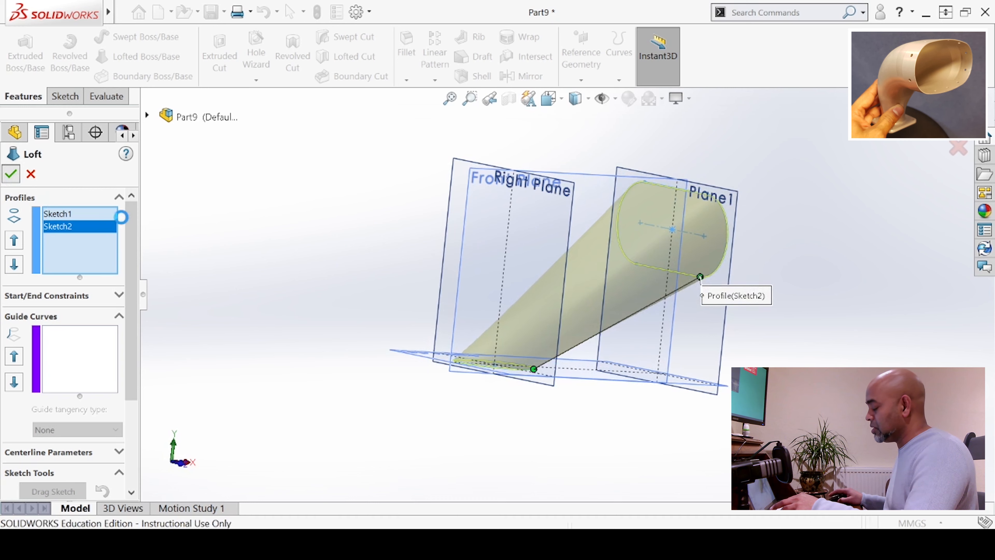
{"action": "middle_click_drag", "start_coordinate": [579, 347], "coordinate": [531, 362]}
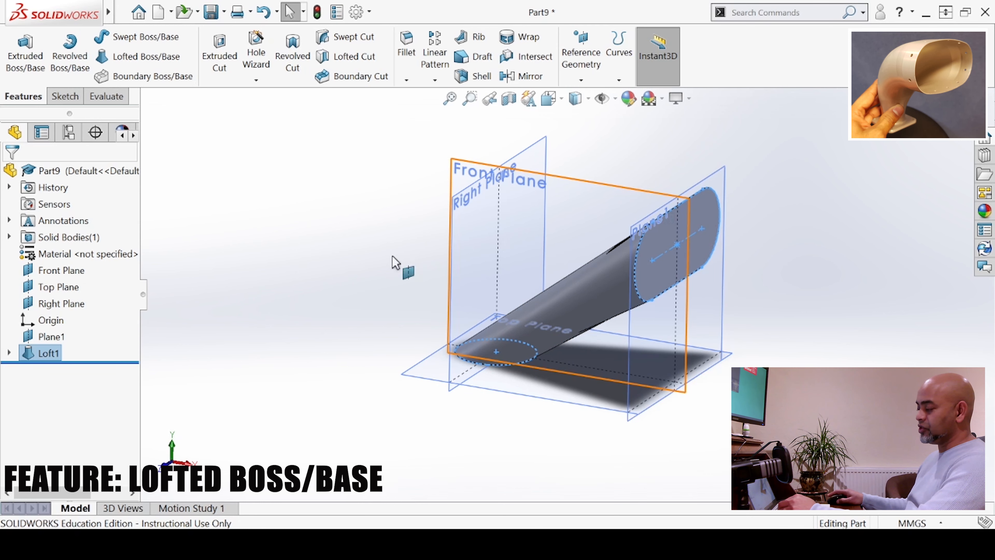
{"action": "left_click", "coordinate": [325, 250]}
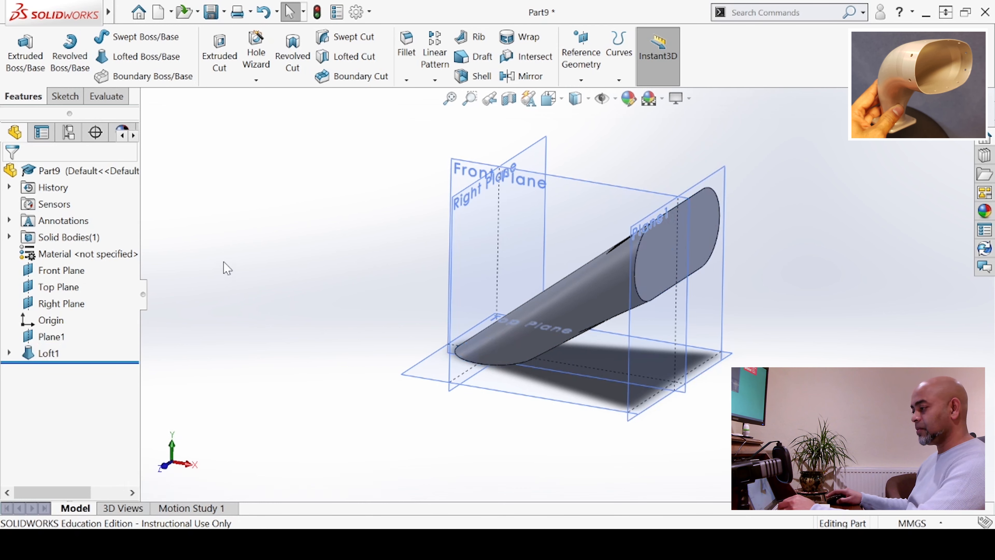
- Delete the loft feature while keeping its circle and slot sketches
{"action": "left_click", "coordinate": [47, 353]}
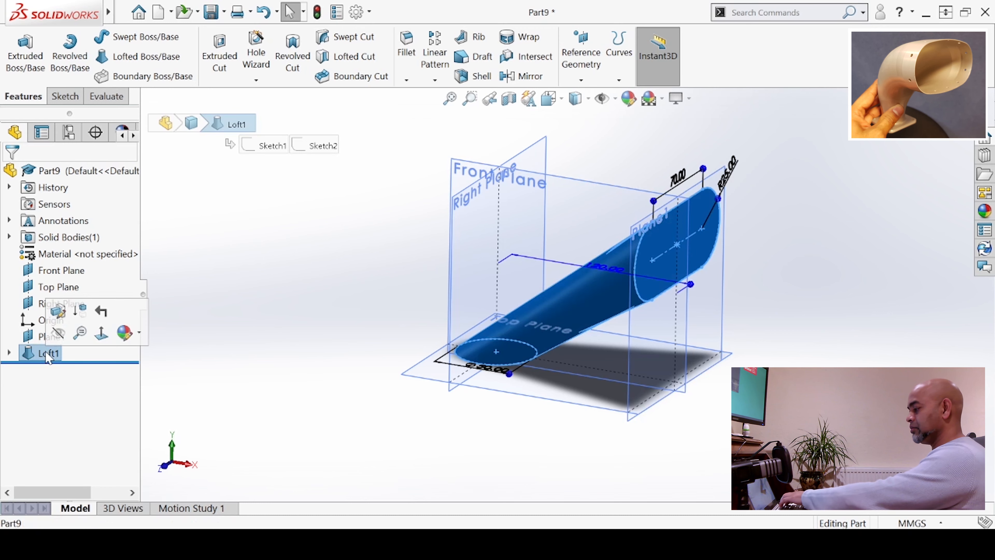
{"action": "key", "text": "Delete"}
{"action": "left_click", "coordinate": [328, 177]}
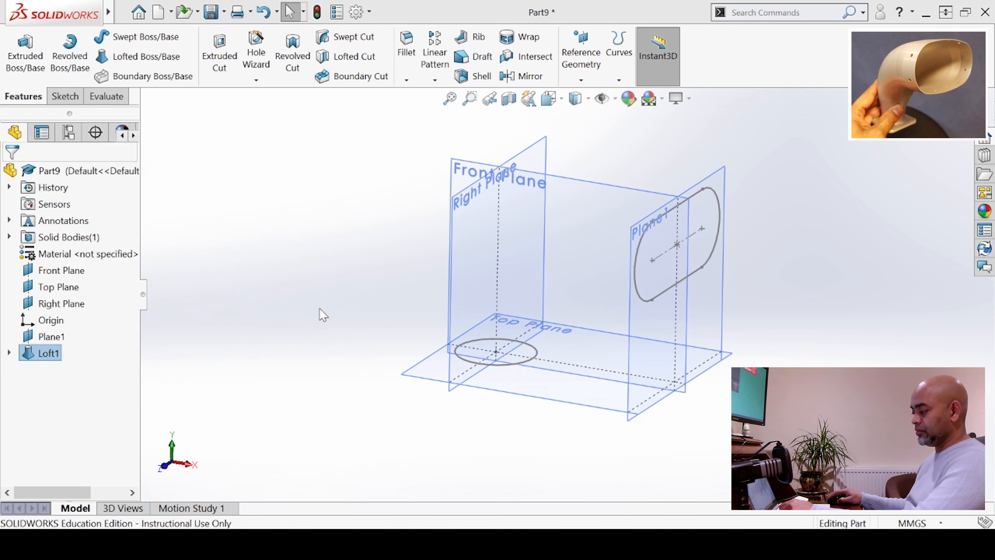
- Sketch two connected lines on the Front Plane: a near-vertical one outside the circle and a near-horizontal one extending past the slot's plane
{"action": "middle_click_drag", "start_coordinate": [309, 221], "coordinate": [300, 326]}
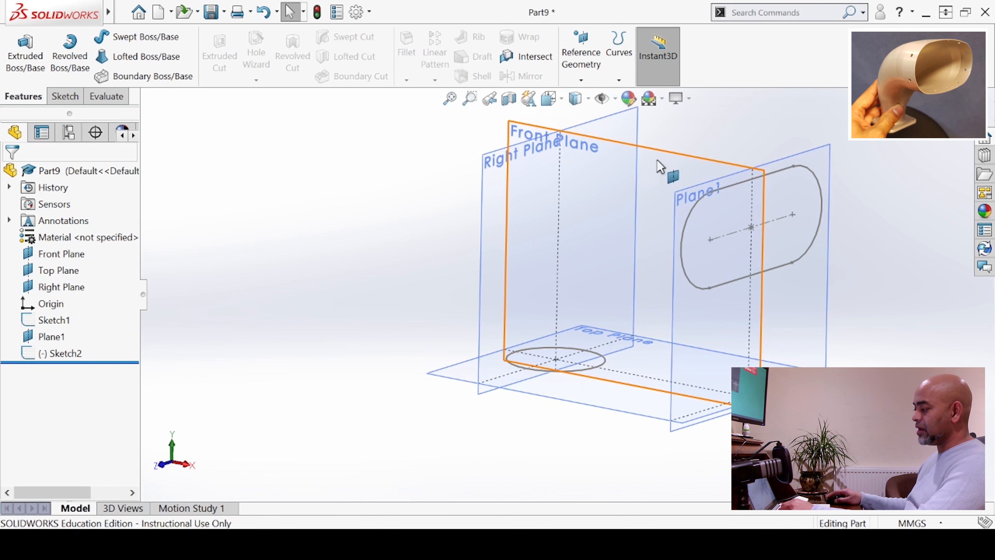
{"action": "left_click", "coordinate": [663, 165]}
{"action": "left_click", "coordinate": [712, 129]}
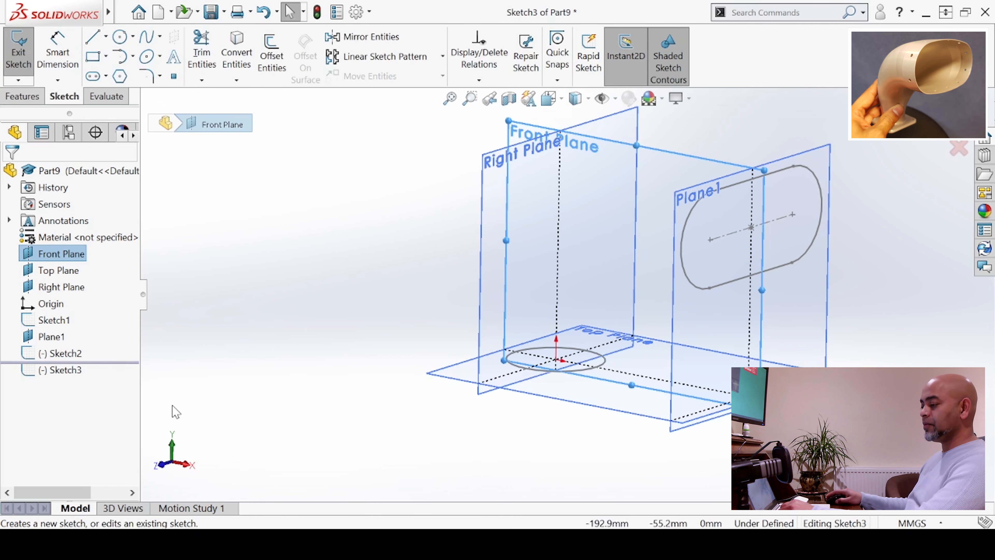
{"action": "right_click", "coordinate": [80, 373]}
{"action": "left_click", "coordinate": [118, 294]}
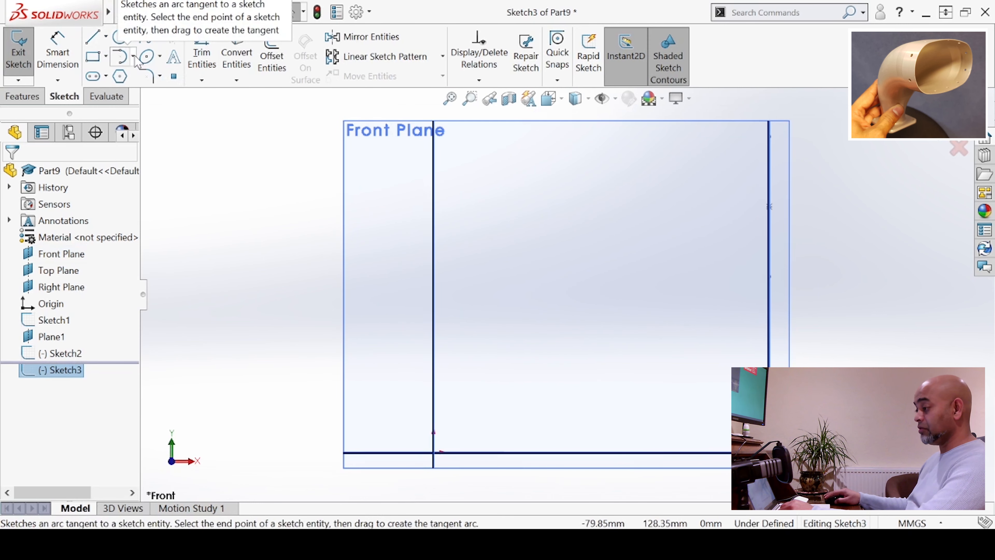
{"action": "left_click", "coordinate": [92, 39]}
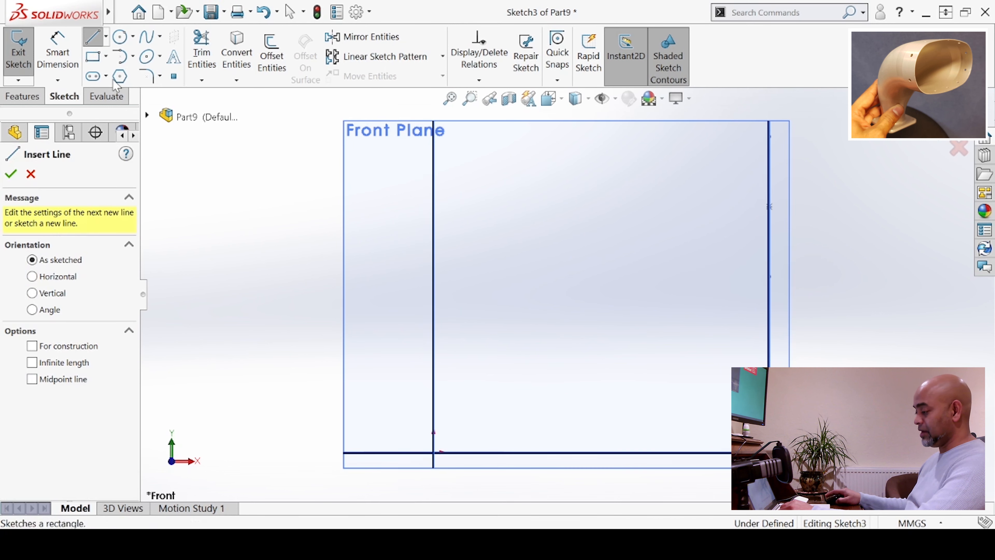
{"action": "left_click", "coordinate": [354, 478]}
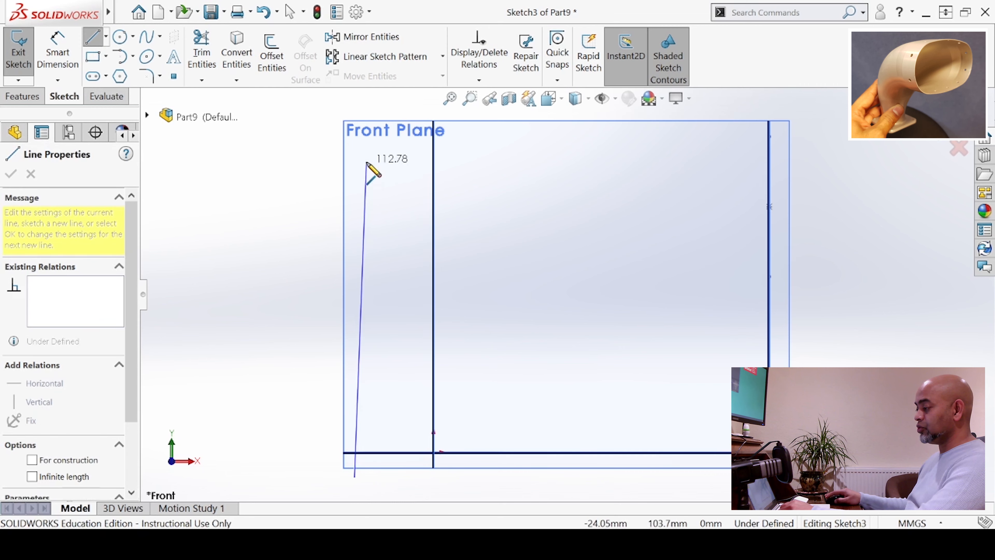
{"action": "left_click", "coordinate": [358, 151]}
{"action": "left_click", "coordinate": [832, 140]}
{"action": "right_click", "coordinate": [868, 202]}
{"action": "left_click", "coordinate": [856, 207]}
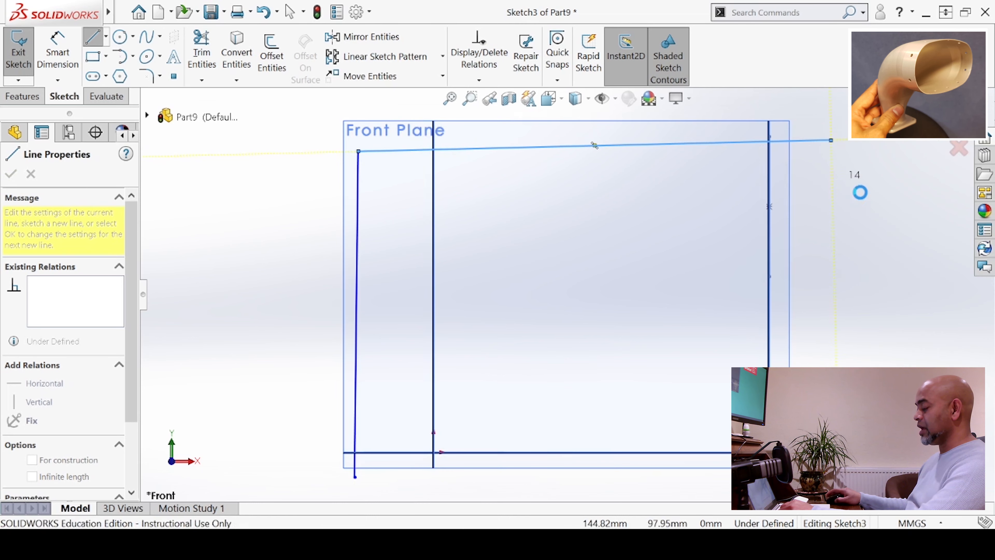
{"action": "key", "text": "Escape"}
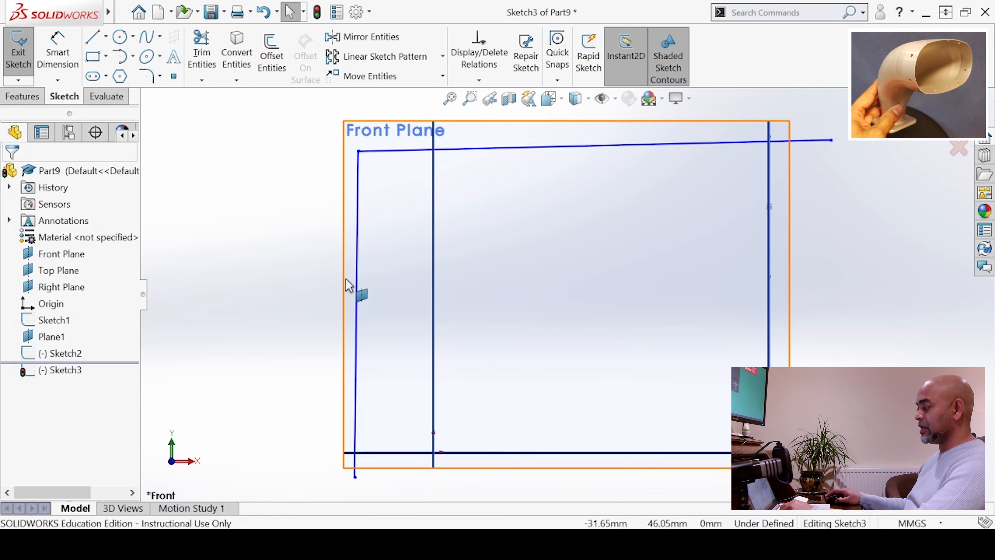
- Add a Pierce relation between the free end of the near-horizontal line and the slot's upper straight edge
{"action": "mouse_move", "coordinate": [695, 267]}
{"action": "middle_mouse_down"}
{"action": "mouse_move", "coordinate": [637, 272]}
{"action": "mouse_move", "coordinate": [658, 281]}
{"action": "middle_mouse_up"}
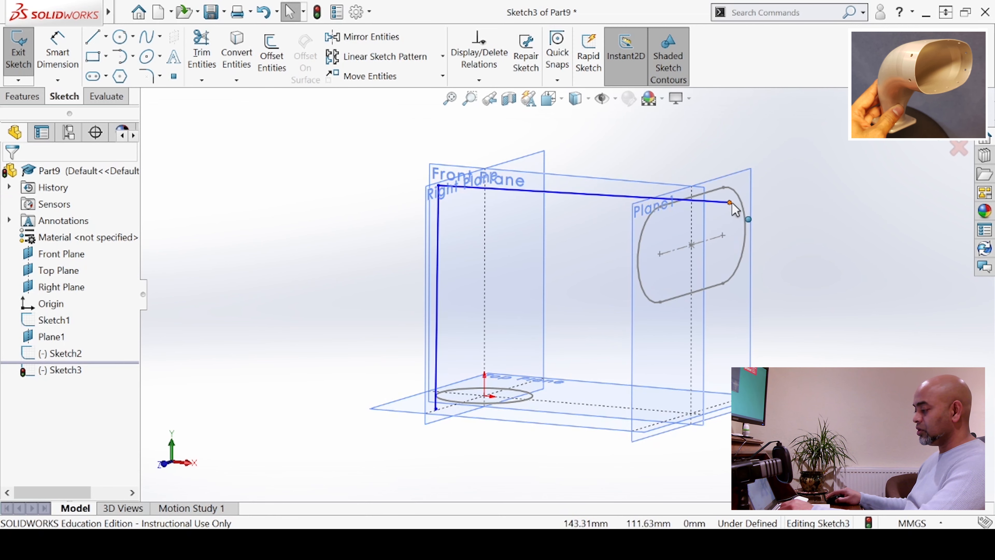
{"action": "scroll", "coordinate": [731, 210], "scroll_direction": "down", "scroll_amount": 5}
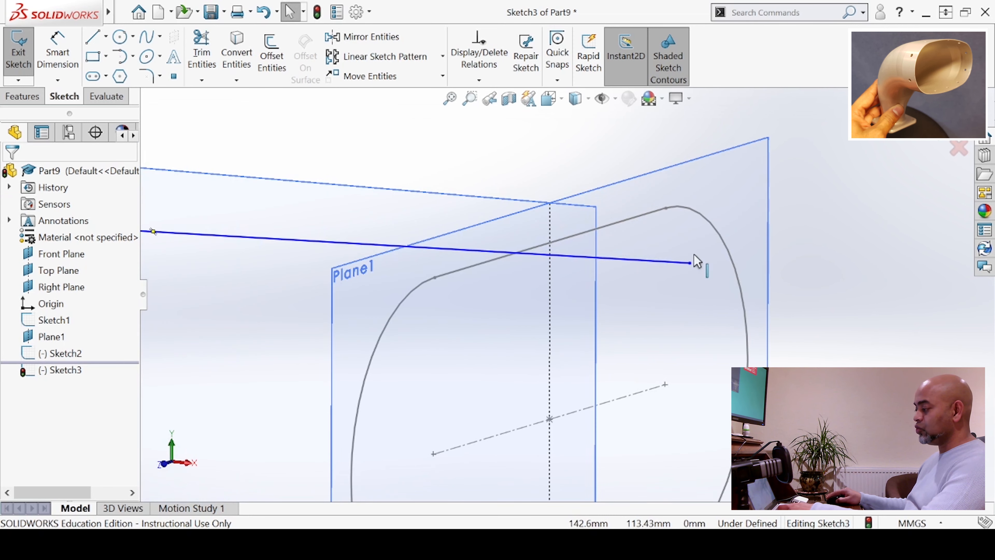
{"action": "left_click", "coordinate": [690, 264]}
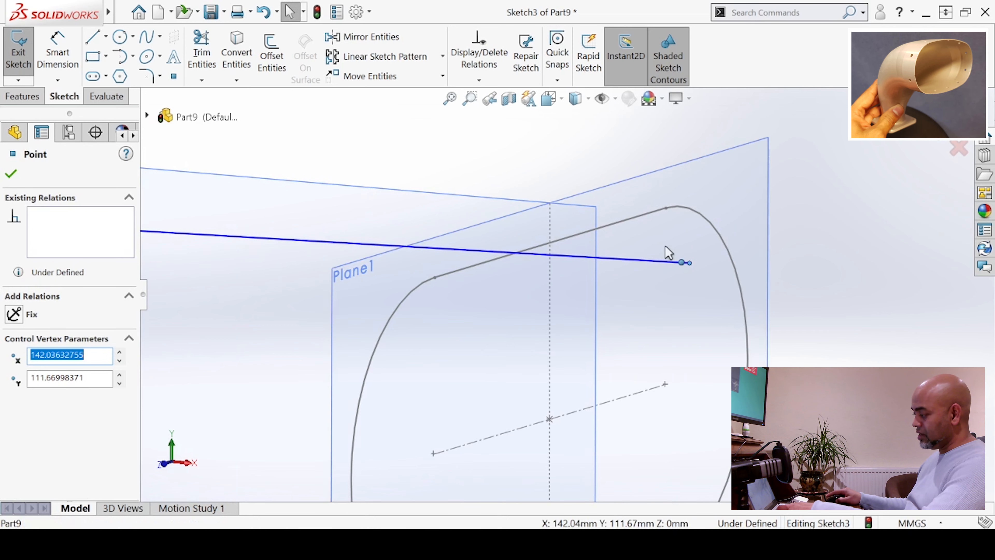
{"action": "left_click", "coordinate": [613, 226], "text": "ctrl"}
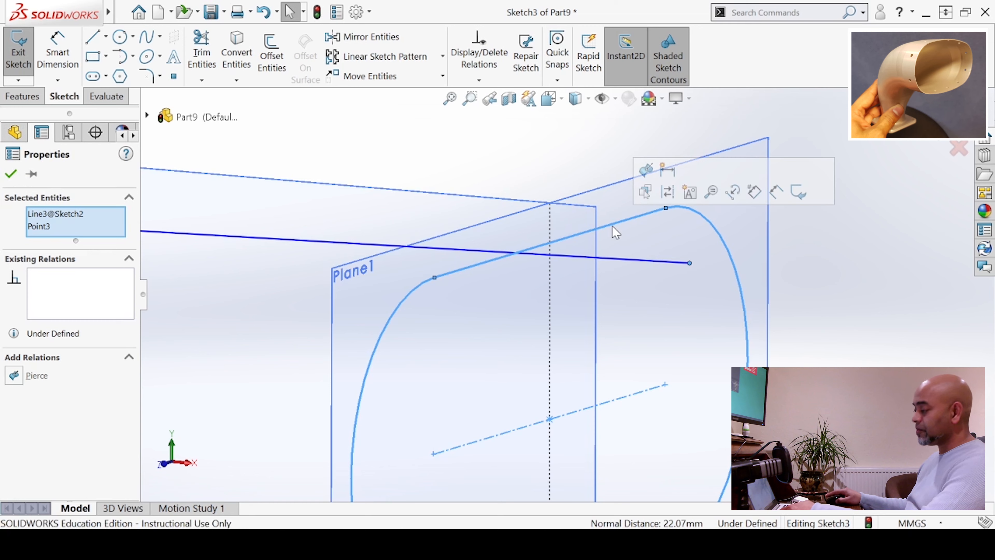
{"action": "left_click", "coordinate": [647, 171]}
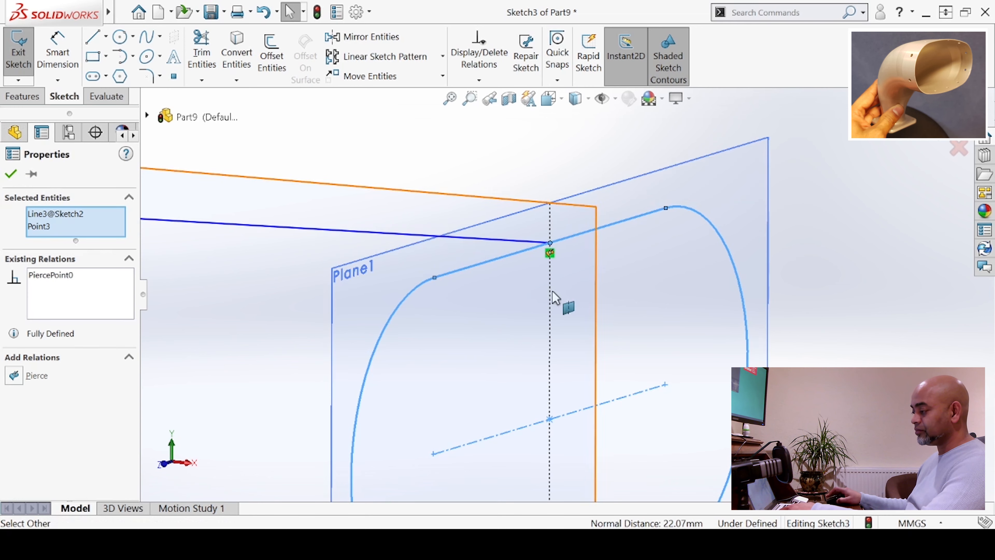
- Add a Pierce relation between the lower end of the near-vertical line and the circle on the Top Plane
{"action": "scroll", "coordinate": [508, 334], "scroll_direction": "up", "scroll_amount": 5}
{"action": "scroll", "coordinate": [442, 365], "scroll_direction": "up", "scroll_amount": 1}
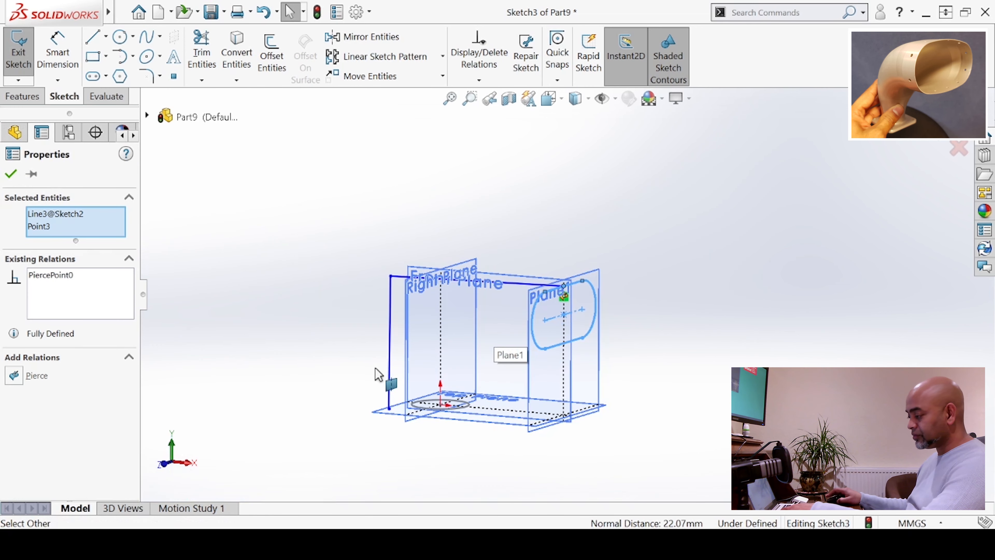
{"action": "scroll", "coordinate": [377, 374], "scroll_direction": "down", "scroll_amount": 6}
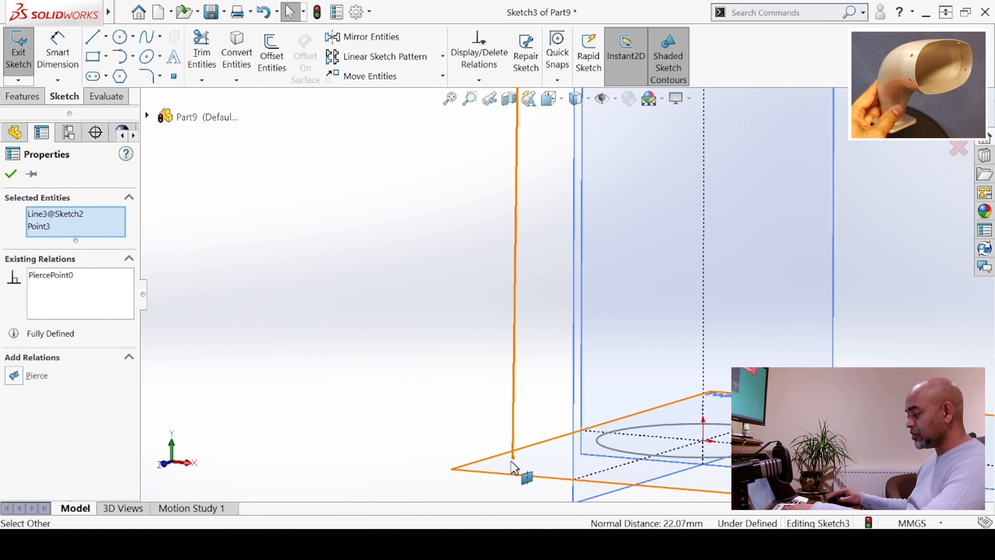
{"action": "key", "text": "Escape"}
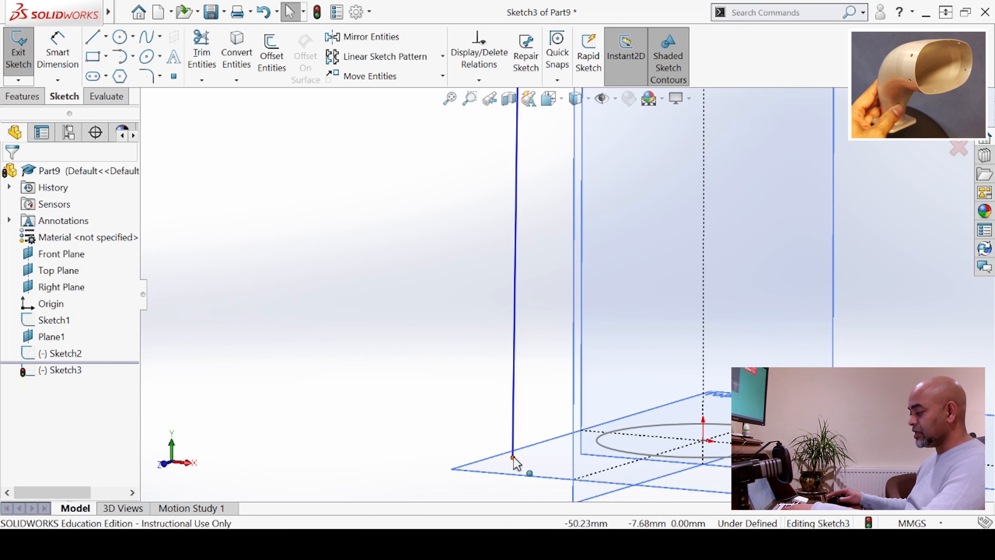
{"action": "left_click", "coordinate": [513, 457]}
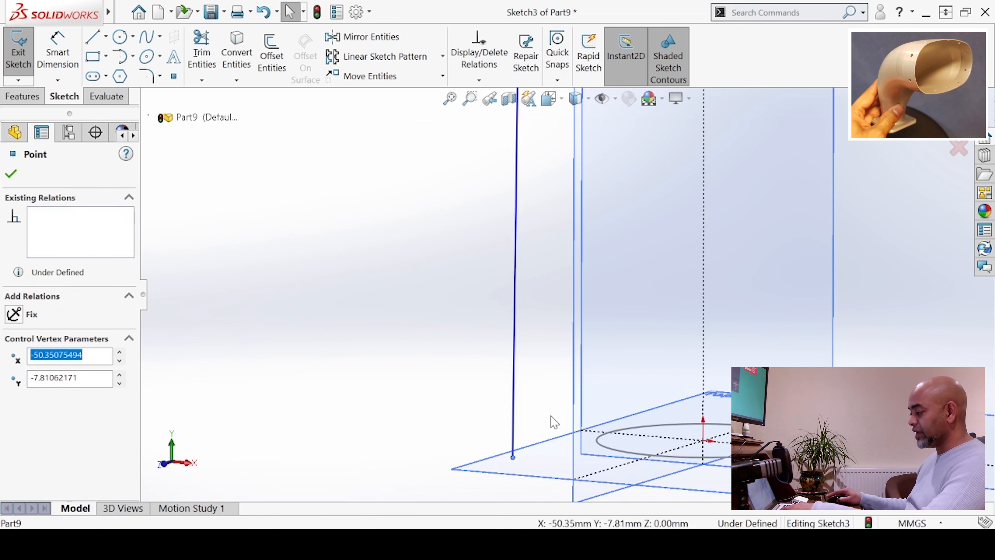
{"action": "left_click", "coordinate": [606, 454], "text": "ctrl"}
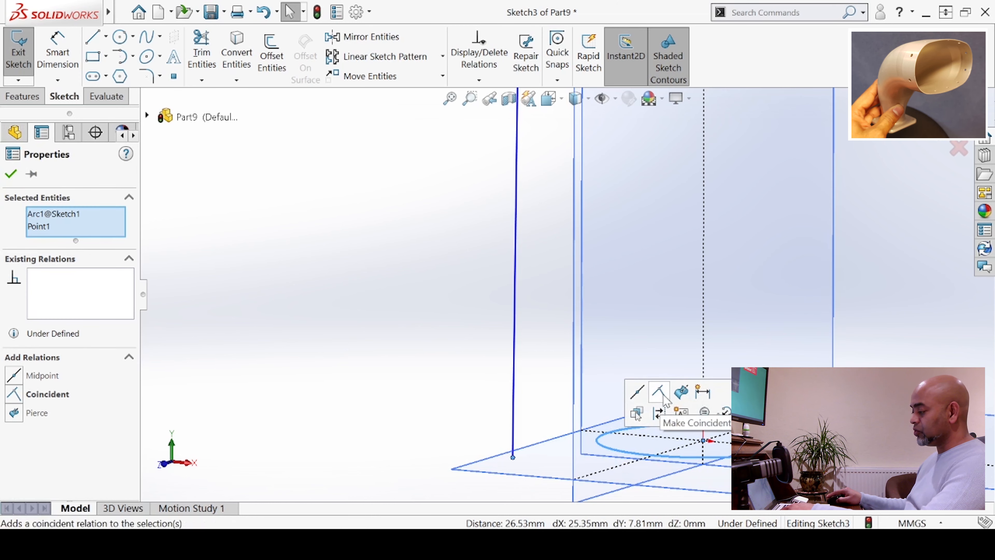
{"action": "left_click", "coordinate": [680, 393]}
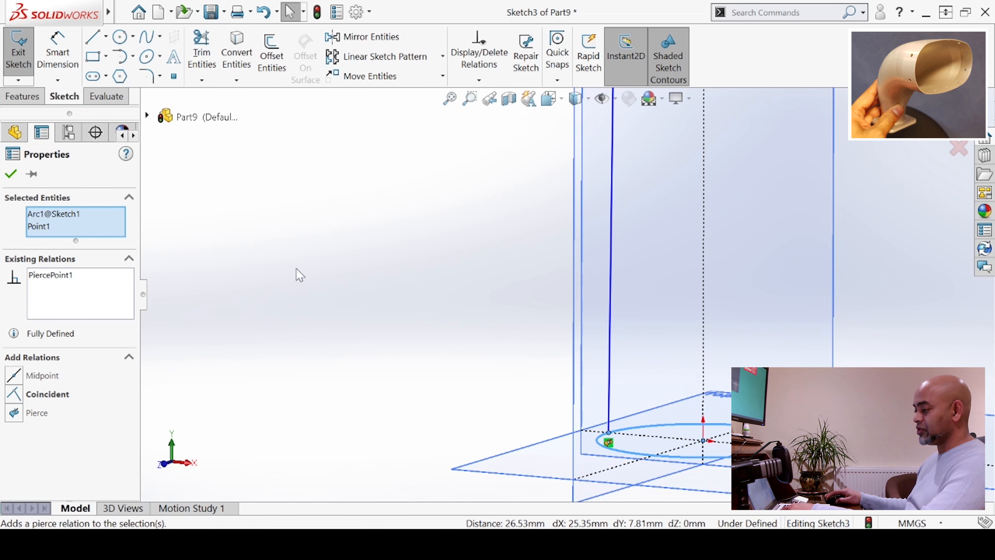
{"action": "left_click", "coordinate": [11, 175]}
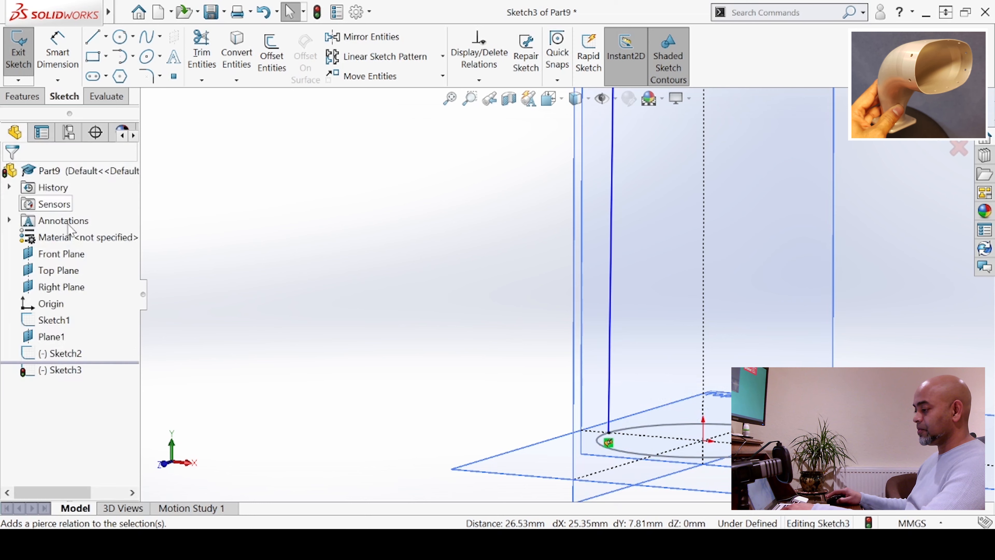
- Make the upper guide line horizontal and the side guide line vertical
{"action": "right_click", "coordinate": [66, 370]}
{"action": "left_click", "coordinate": [104, 294]}
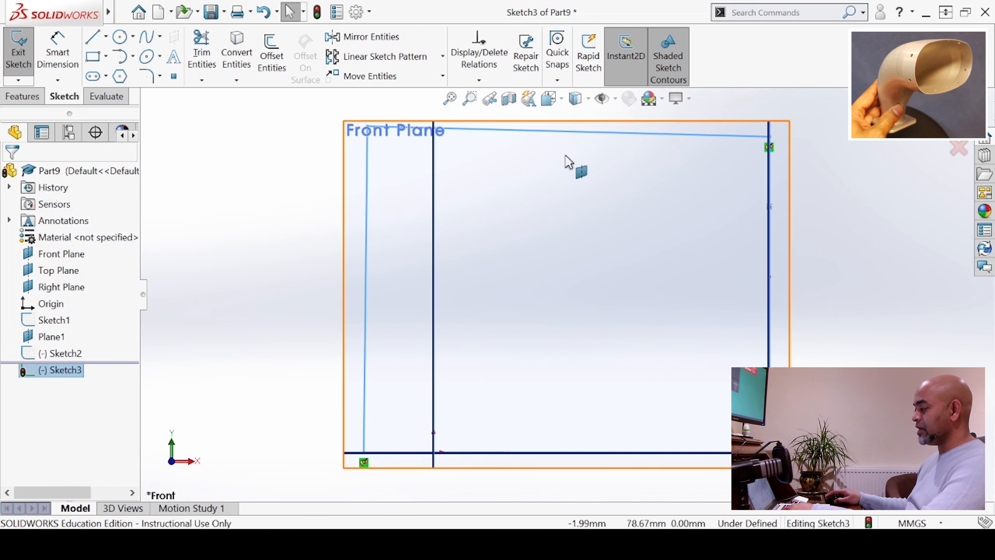
{"action": "left_click", "coordinate": [580, 133]}
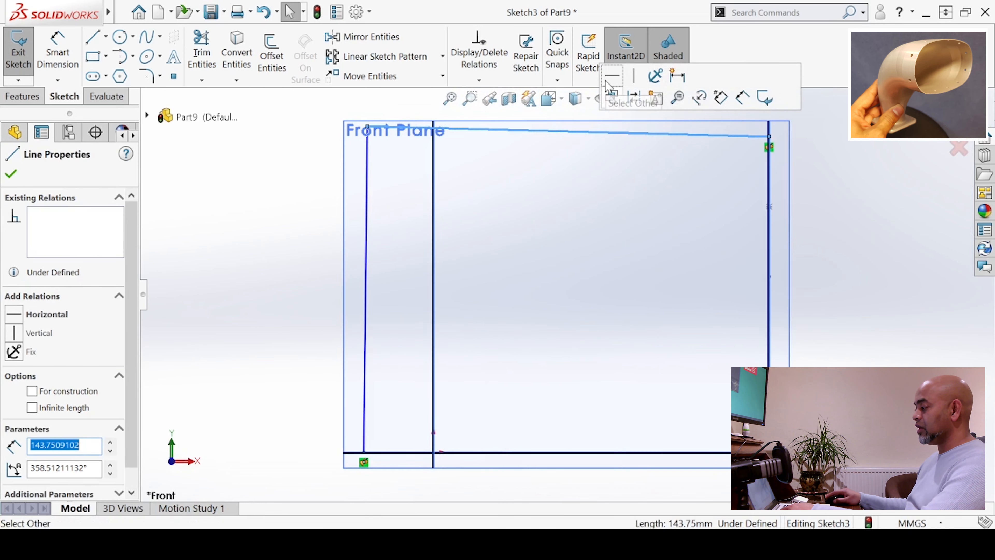
{"action": "left_click", "coordinate": [613, 75]}
{"action": "left_click", "coordinate": [366, 271]}
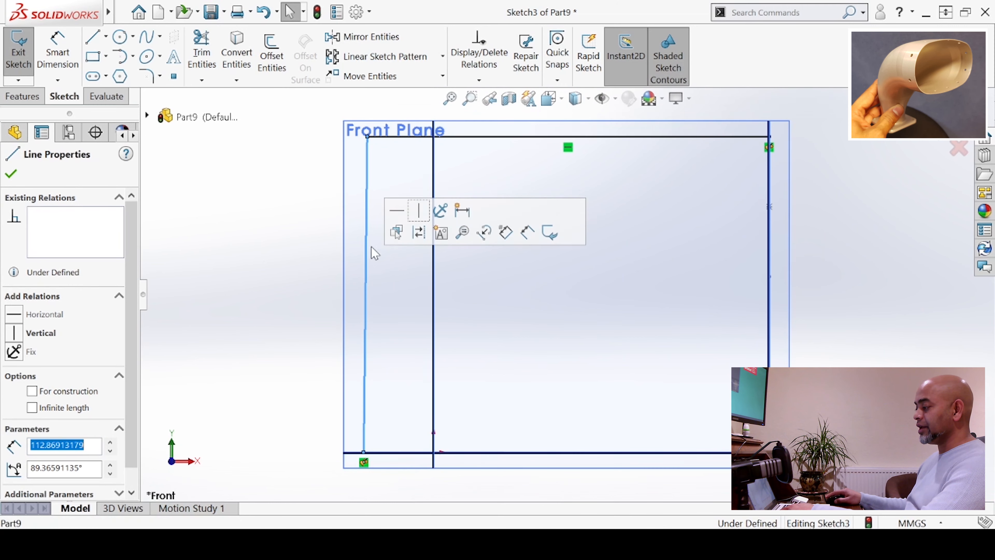
{"action": "left_click", "coordinate": [419, 212]}
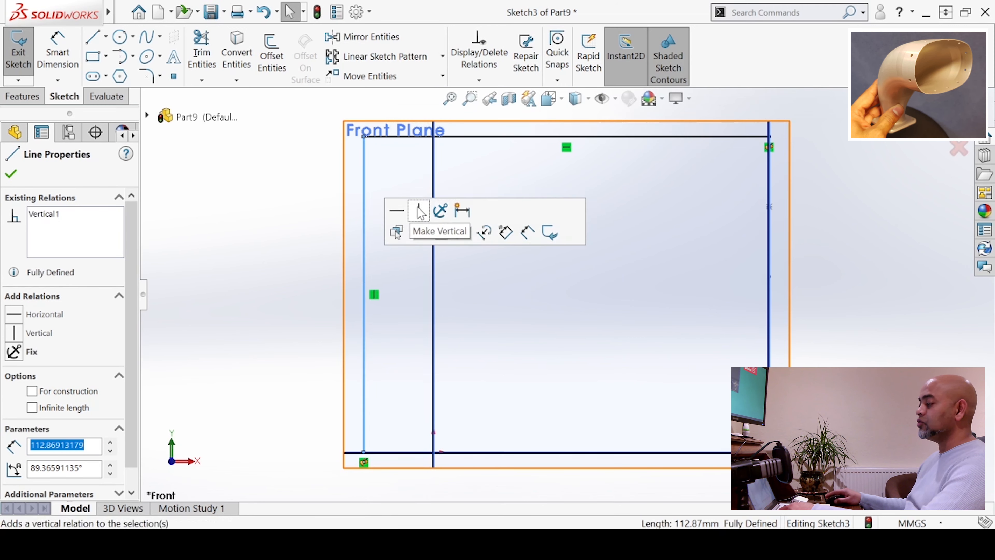
{"action": "left_click", "coordinate": [332, 254]}
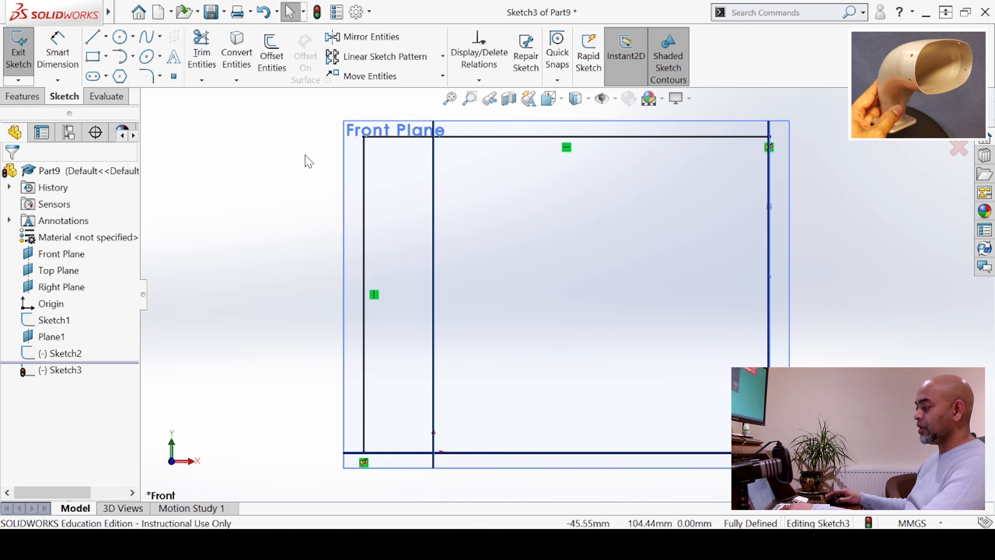
- Round the corner between the two guide lines with an 80 mm sketch fillet and exit the sketch
{"action": "left_click", "coordinate": [144, 78]}
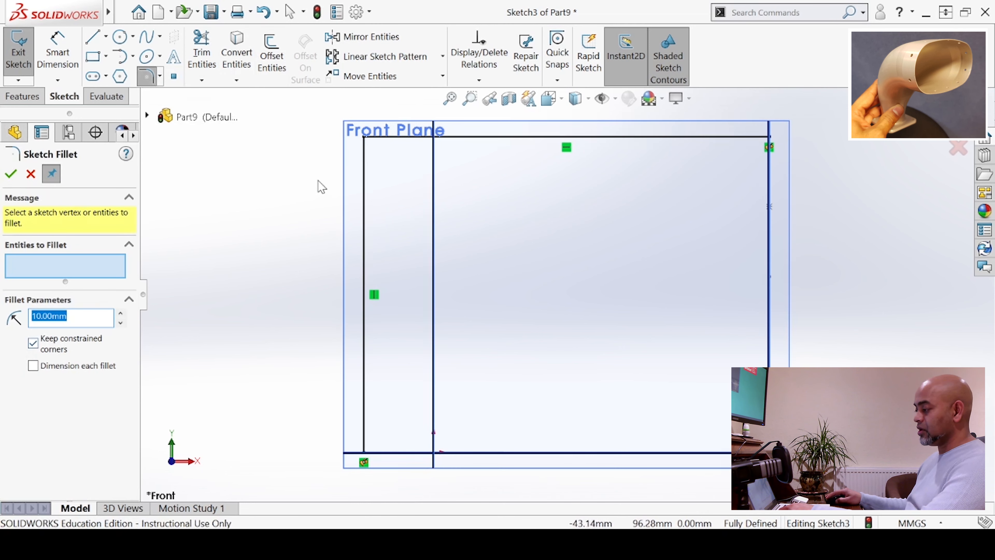
{"action": "left_click", "coordinate": [364, 138]}
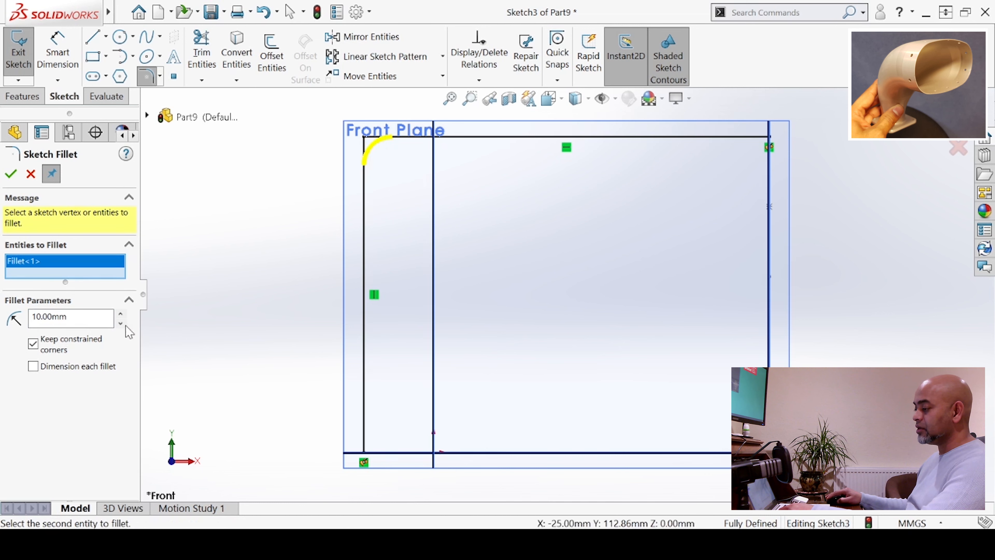
{"action": "left_click", "coordinate": [121, 314]}
{"action": "left_click", "coordinate": [122, 314]}
{"action": "left_click", "coordinate": [122, 314]}
{"action": "left_click", "coordinate": [122, 314]}
{"action": "left_click", "coordinate": [122, 314]}
{"action": "left_click", "coordinate": [122, 314]}
{"action": "left_click", "coordinate": [122, 314]}
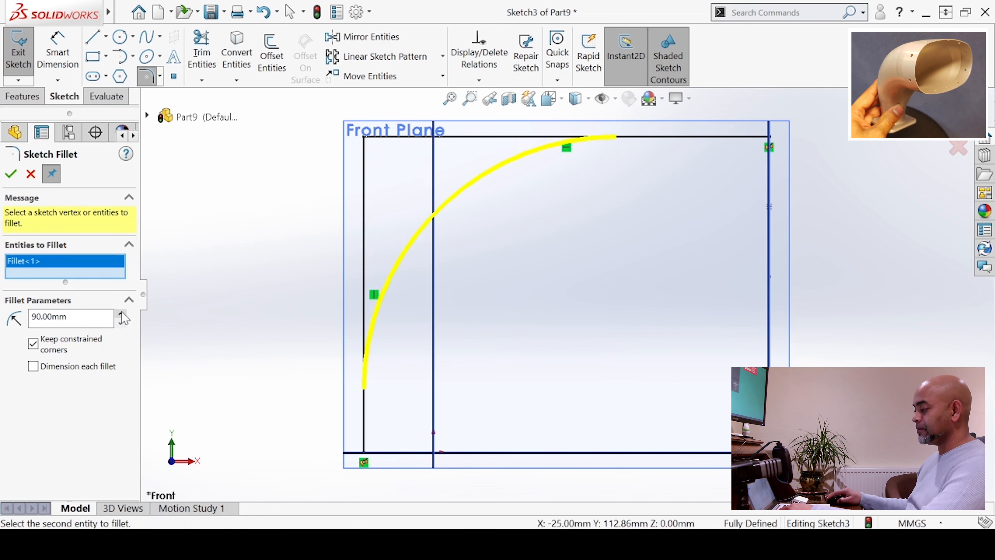
{"action": "left_click", "coordinate": [121, 323]}
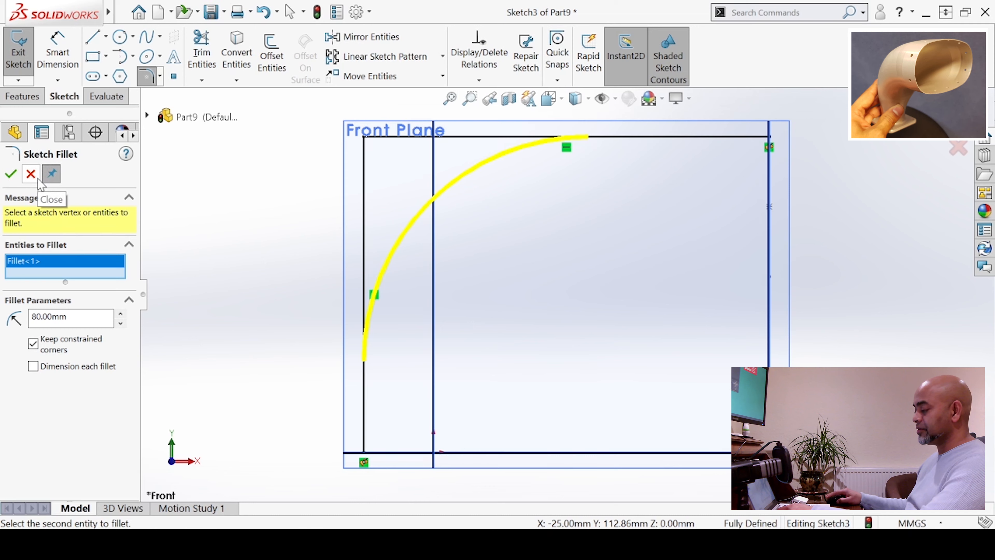
{"action": "left_click", "coordinate": [12, 177]}
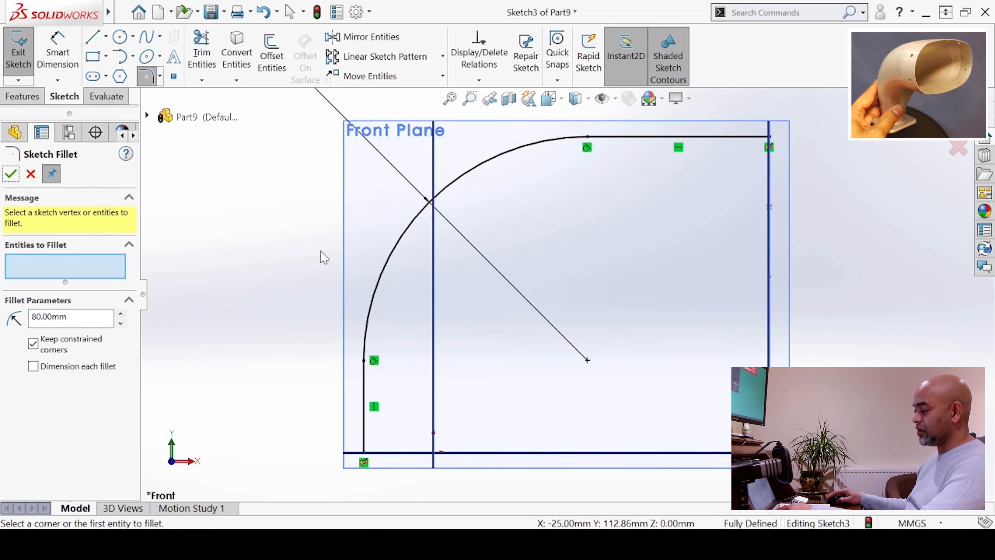
{"action": "scroll", "coordinate": [307, 273], "scroll_direction": "up", "scroll_amount": 2}
{"action": "middle_click_drag", "start_coordinate": [308, 273], "coordinate": [288, 316]}
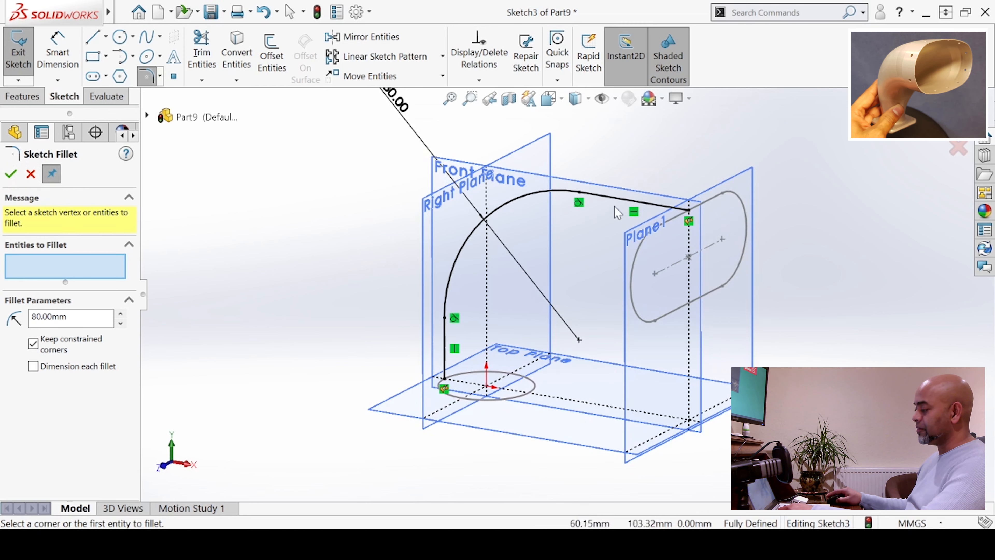
{"action": "left_click", "coordinate": [11, 174]}
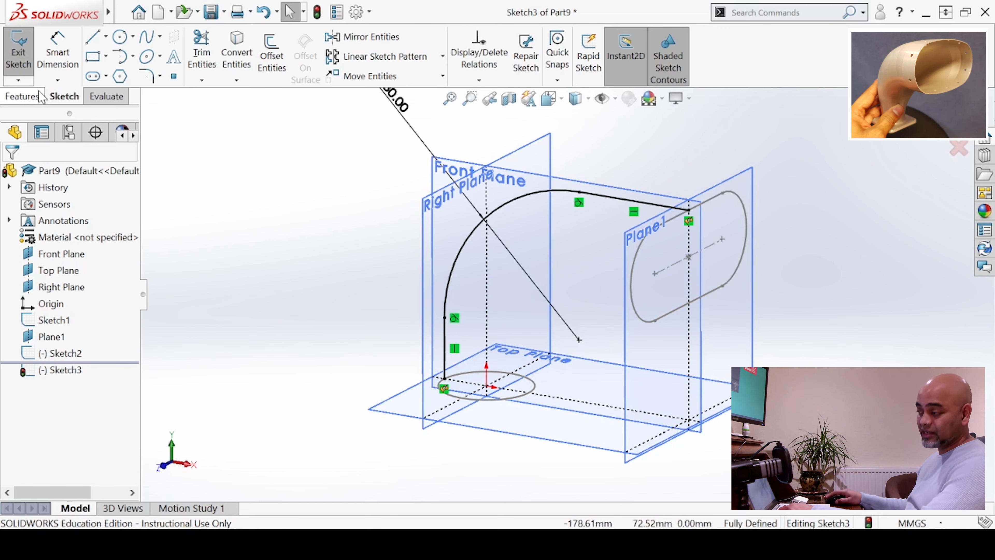
{"action": "left_click", "coordinate": [18, 51]}
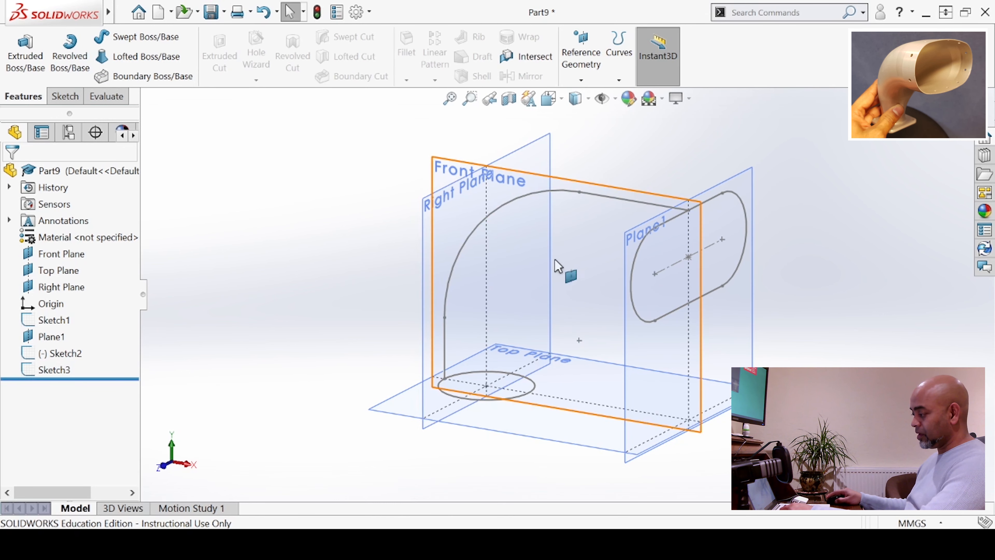
- In a new Front Plane sketch, draw a near-vertical line joined to a near-horizontal line, inside the first guide curve's bend
{"action": "left_click", "coordinate": [586, 260]}
{"action": "left_click", "coordinate": [642, 222]}
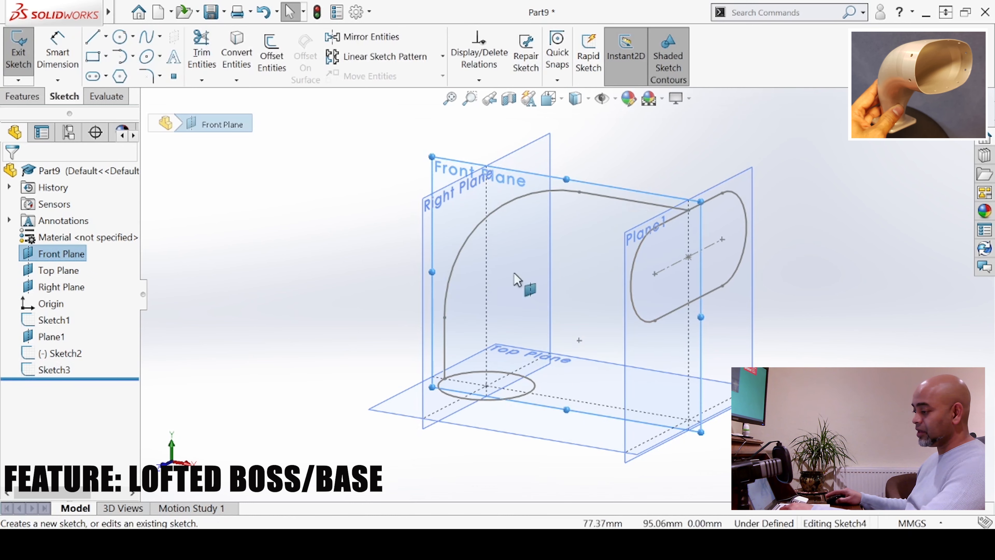
{"action": "right_click", "coordinate": [60, 387]}
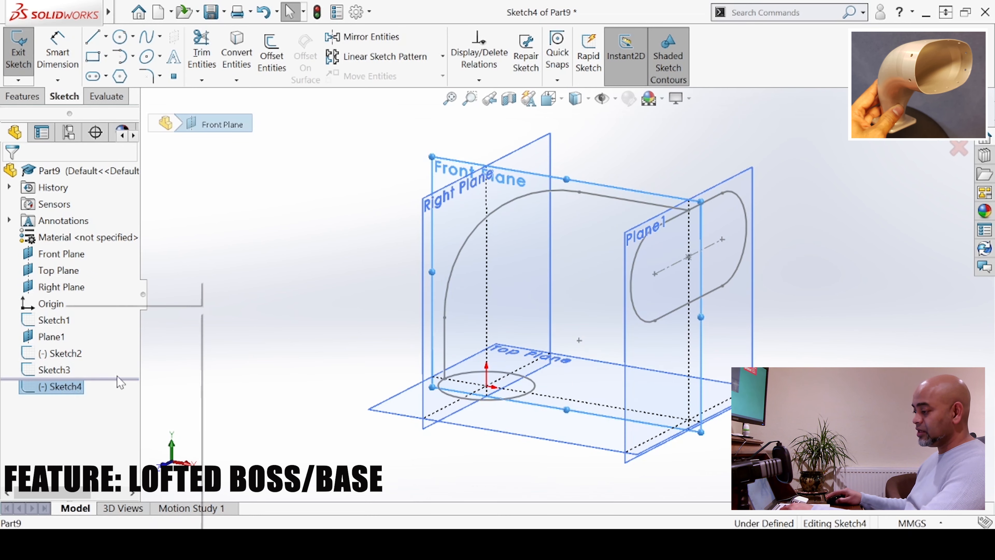
{"action": "left_click", "coordinate": [100, 290]}
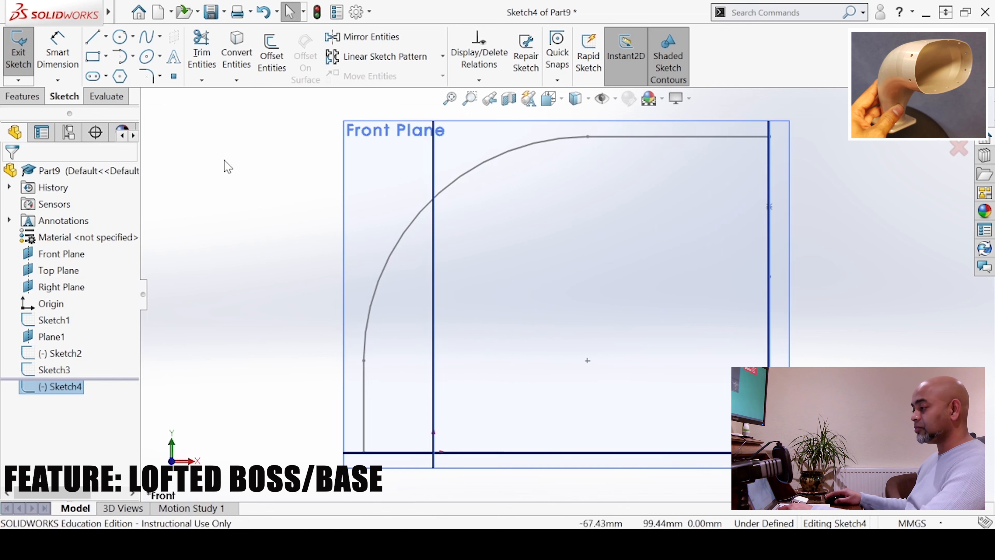
{"action": "left_click", "coordinate": [92, 37]}
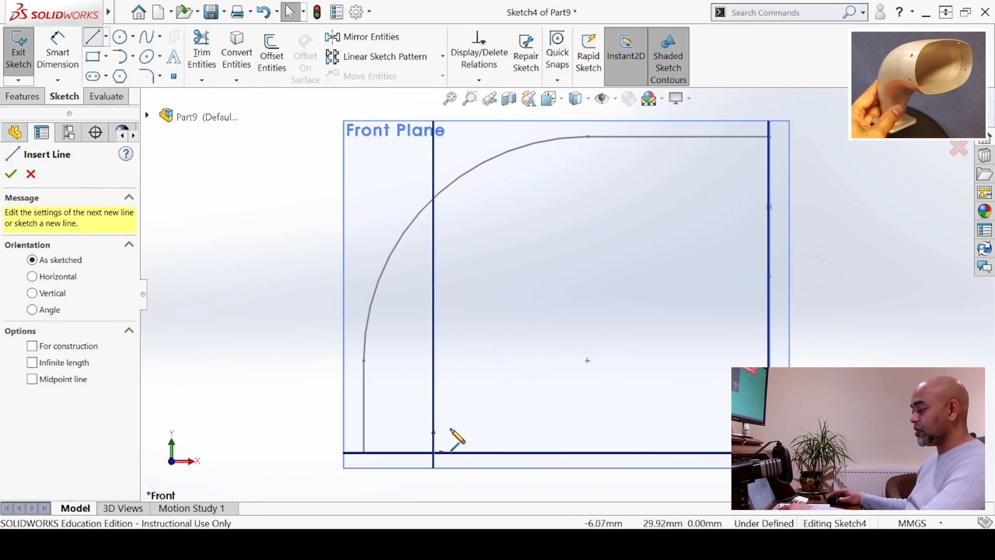
{"action": "left_click", "coordinate": [517, 480]}
{"action": "left_click", "coordinate": [524, 331]}
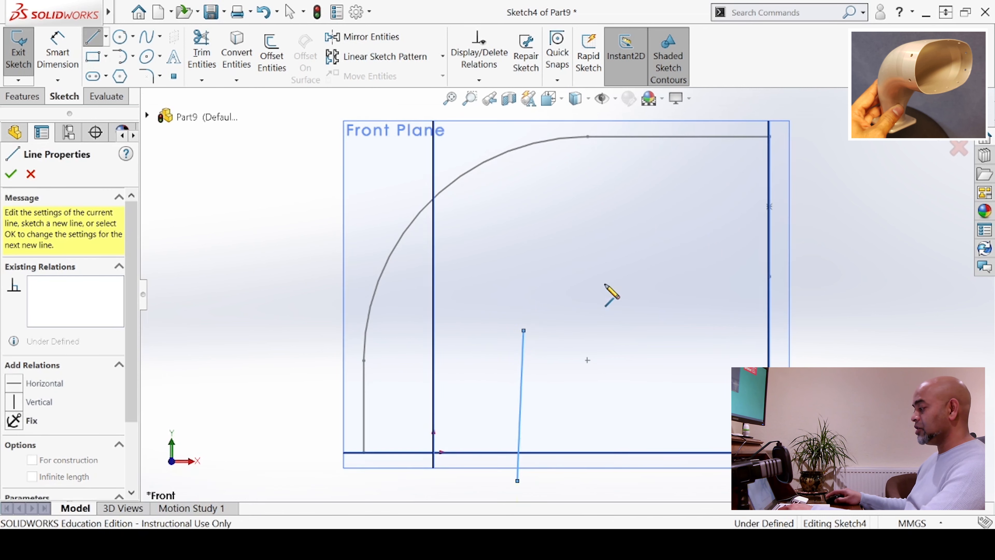
{"action": "left_click", "coordinate": [815, 304]}
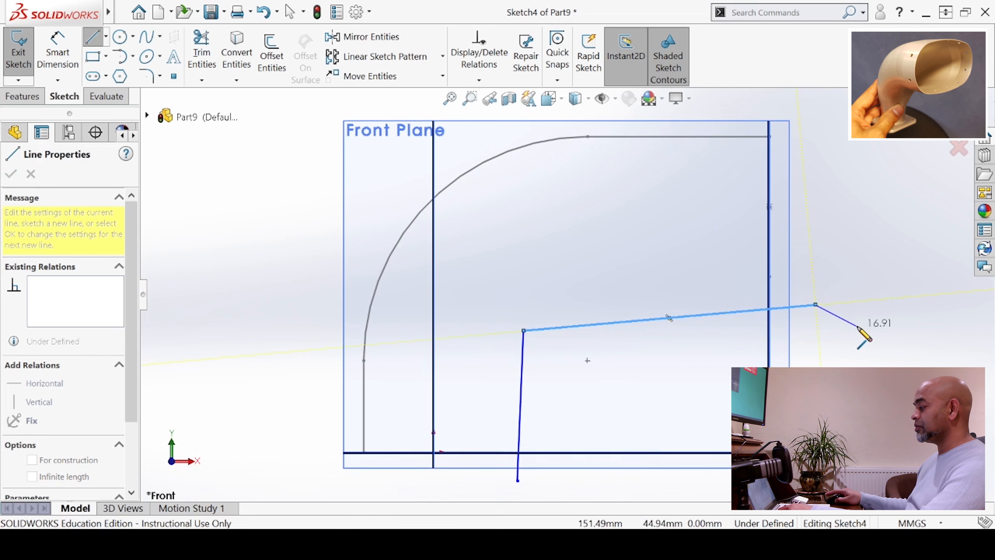
{"action": "right_click", "coordinate": [864, 331]}
{"action": "left_click", "coordinate": [880, 339]}
- Add a Pierce relation between the free end of the new near-horizontal line and the slot's lower straight edge
{"action": "mouse_move", "coordinate": [667, 355]}
{"action": "middle_mouse_down"}
{"action": "mouse_move", "coordinate": [641, 377]}
{"action": "mouse_move", "coordinate": [622, 360]}
{"action": "mouse_move", "coordinate": [637, 415]}
{"action": "mouse_move", "coordinate": [651, 404]}
{"action": "mouse_move", "coordinate": [642, 385]}
{"action": "mouse_move", "coordinate": [476, 314]}
{"action": "middle_mouse_up"}
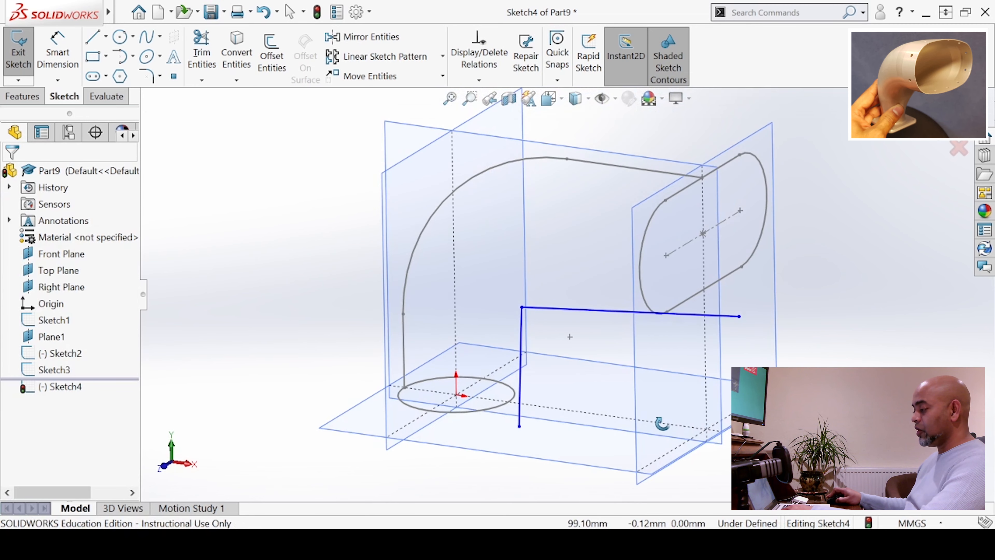
{"action": "left_click", "coordinate": [740, 316]}
{"action": "left_click", "coordinate": [736, 271], "text": "ctrl"}
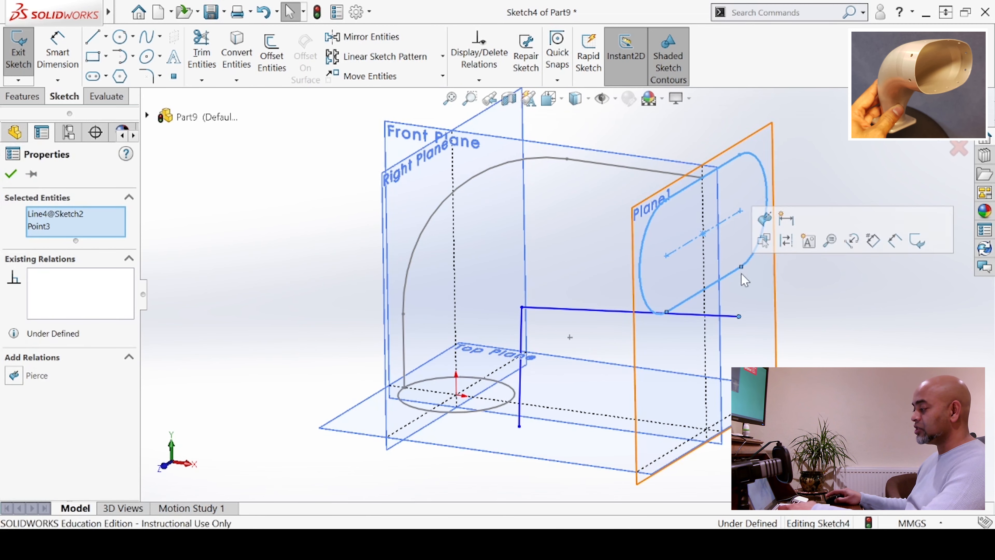
{"action": "left_click", "coordinate": [766, 218]}
{"action": "key", "text": "Escape"}
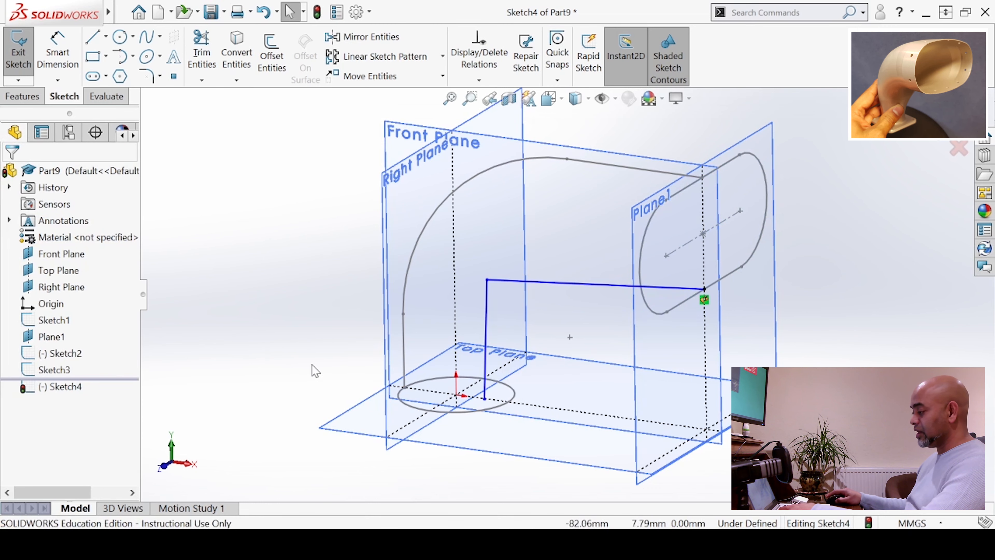
- Add a Pierce relation between the lower end of the inner near-vertical line and the base circle
{"action": "scroll", "coordinate": [487, 407], "scroll_direction": "down", "scroll_amount": 2}
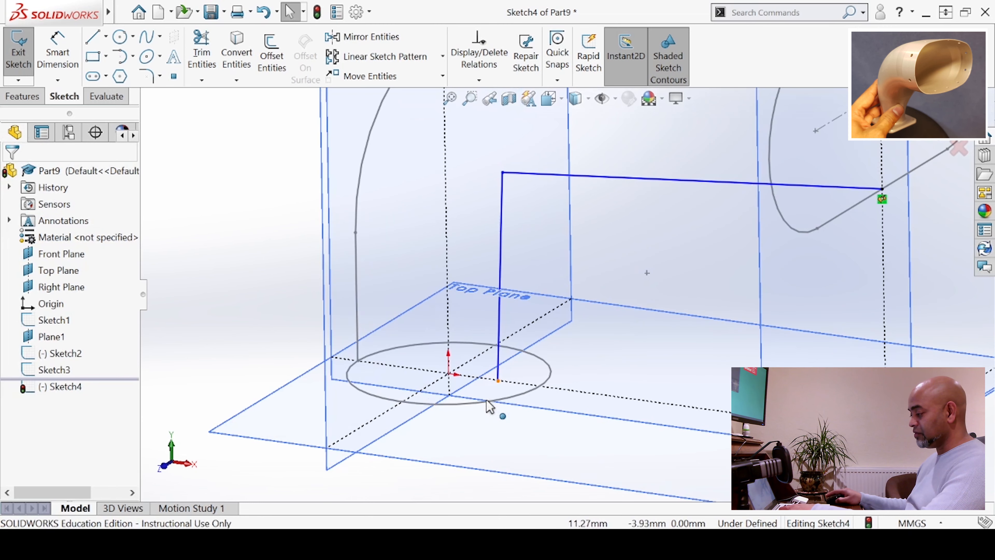
{"action": "left_click", "coordinate": [499, 380]}
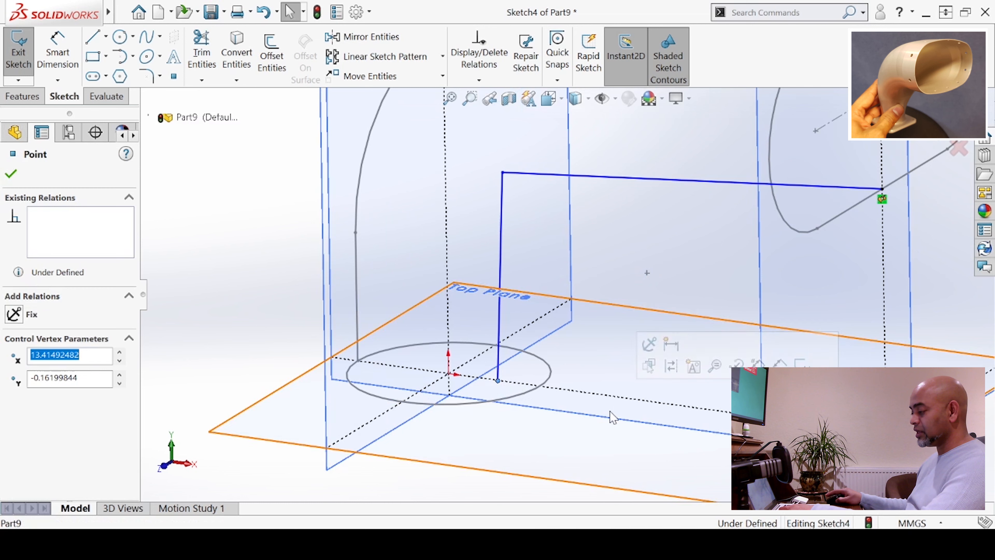
{"action": "left_click", "coordinate": [529, 401], "text": "ctrl"}
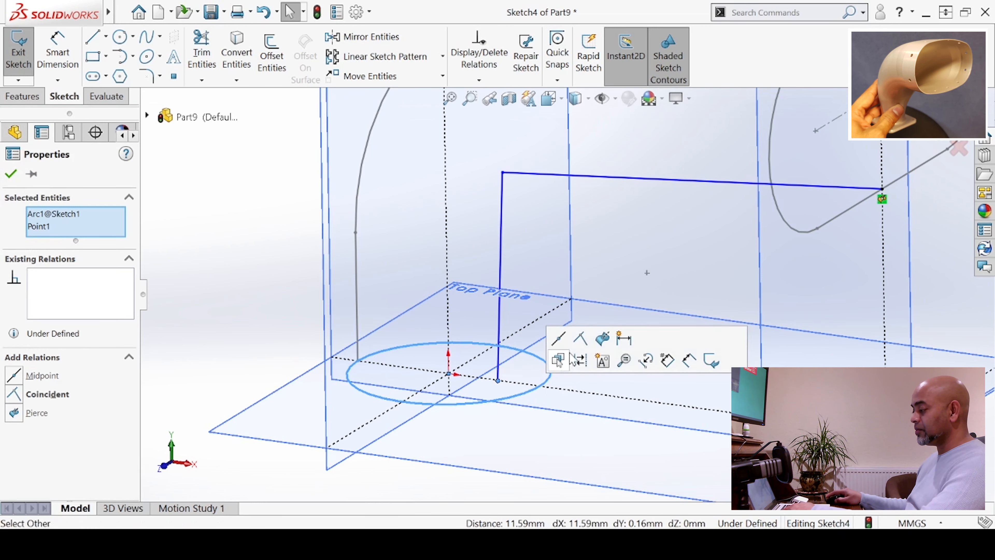
{"action": "left_click", "coordinate": [605, 338]}
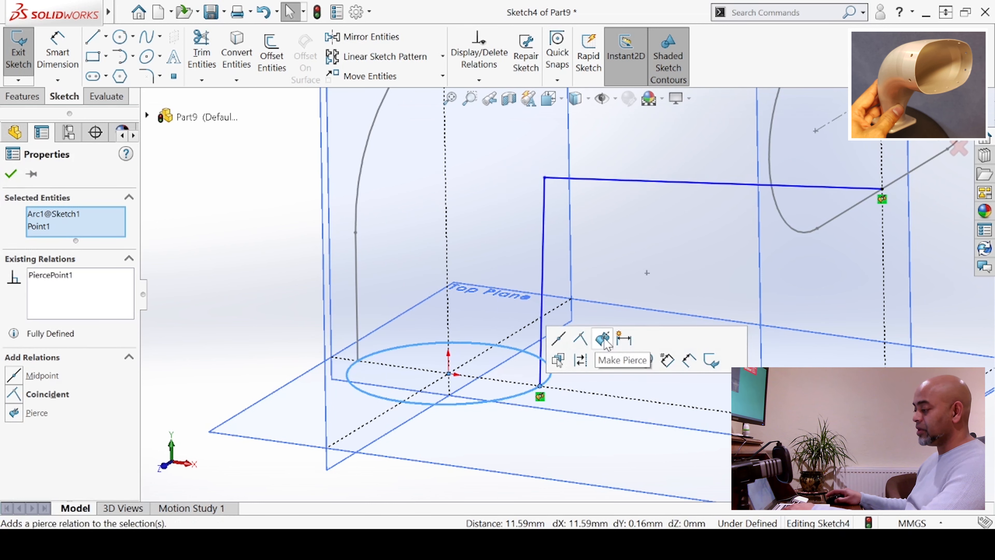
{"action": "left_click", "coordinate": [10, 175]}
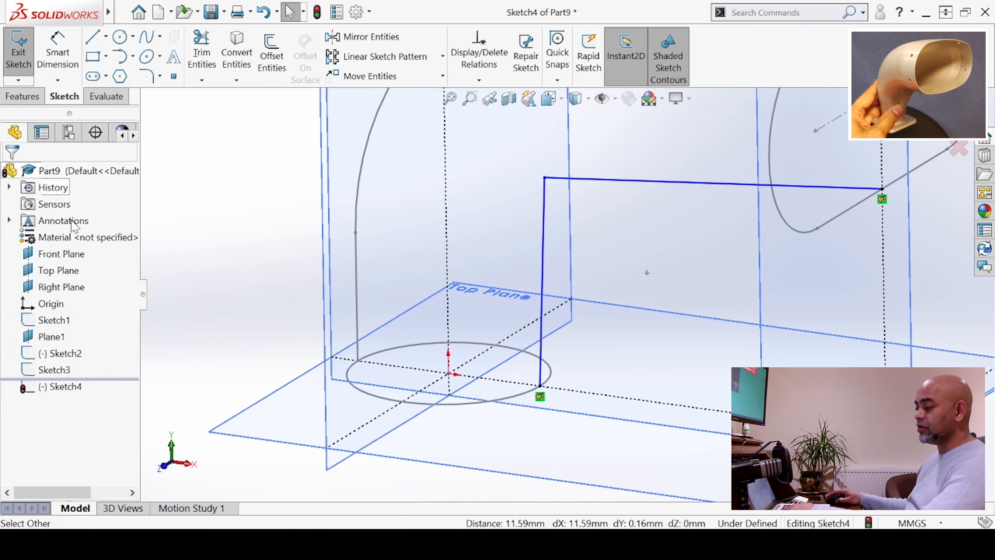
- Make the inner guide's upper line horizontal and its side line vertical, viewing the sketch straight on
{"action": "right_click", "coordinate": [70, 387]}
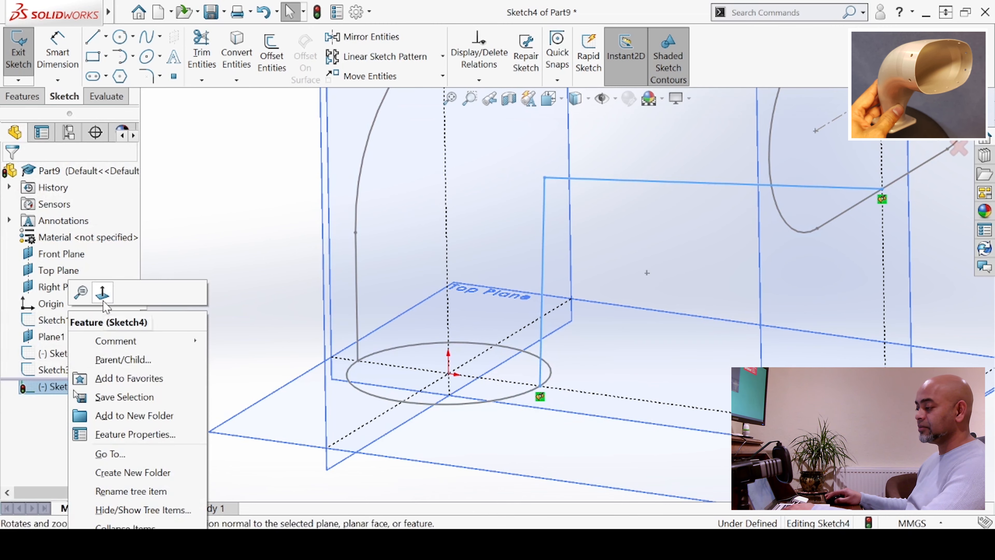
{"action": "left_click", "coordinate": [103, 292]}
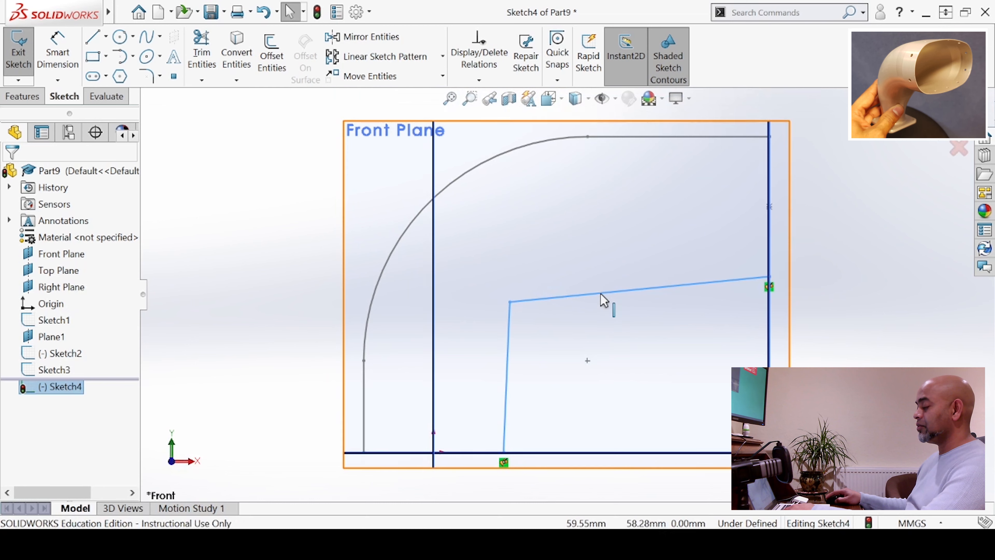
{"action": "left_click", "coordinate": [600, 294]}
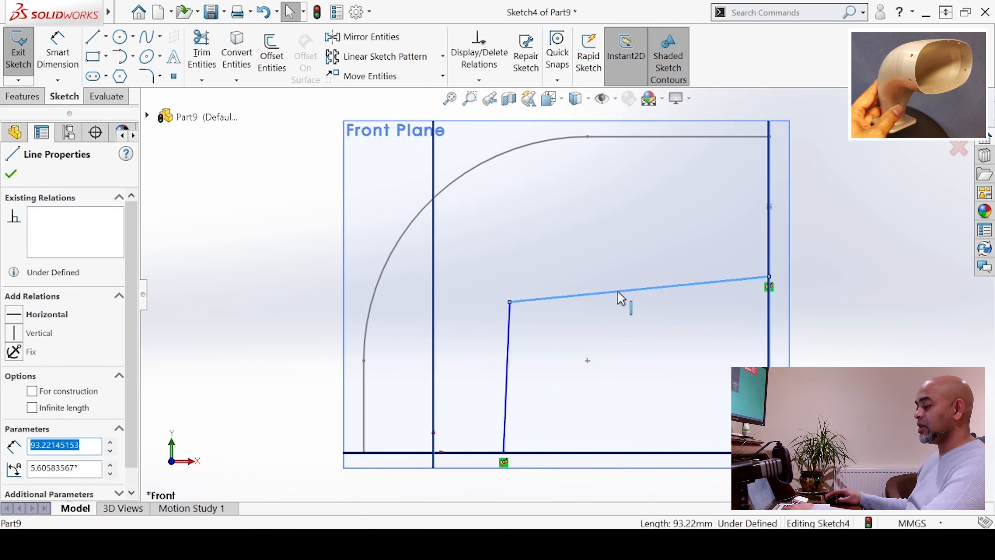
{"action": "left_click", "coordinate": [15, 318]}
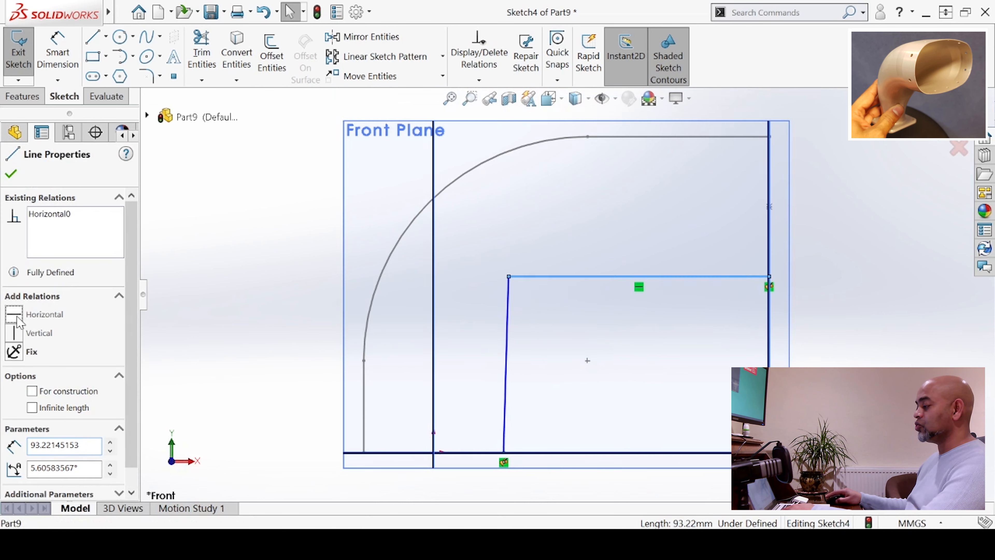
{"action": "left_click", "coordinate": [237, 292]}
{"action": "left_click", "coordinate": [507, 363]}
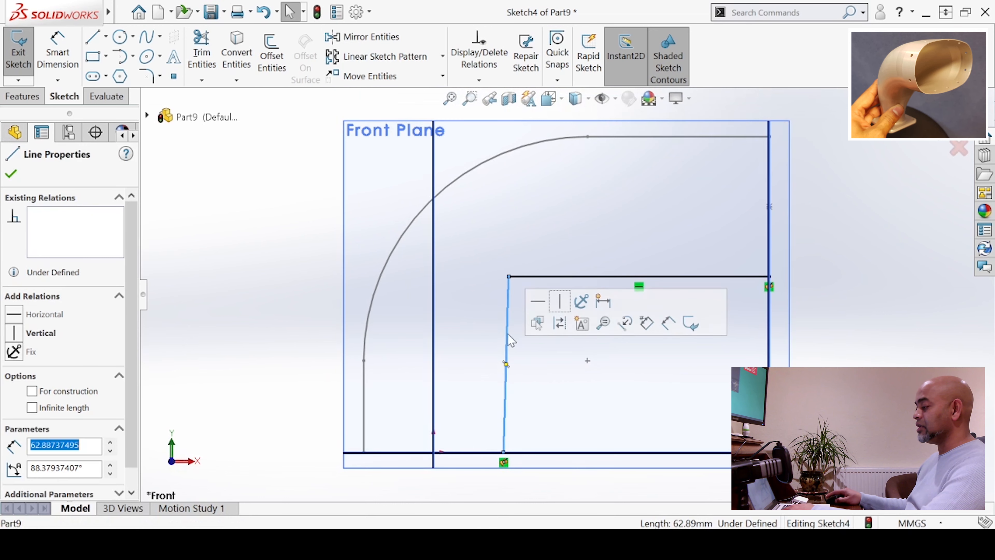
{"action": "left_click", "coordinate": [559, 305]}
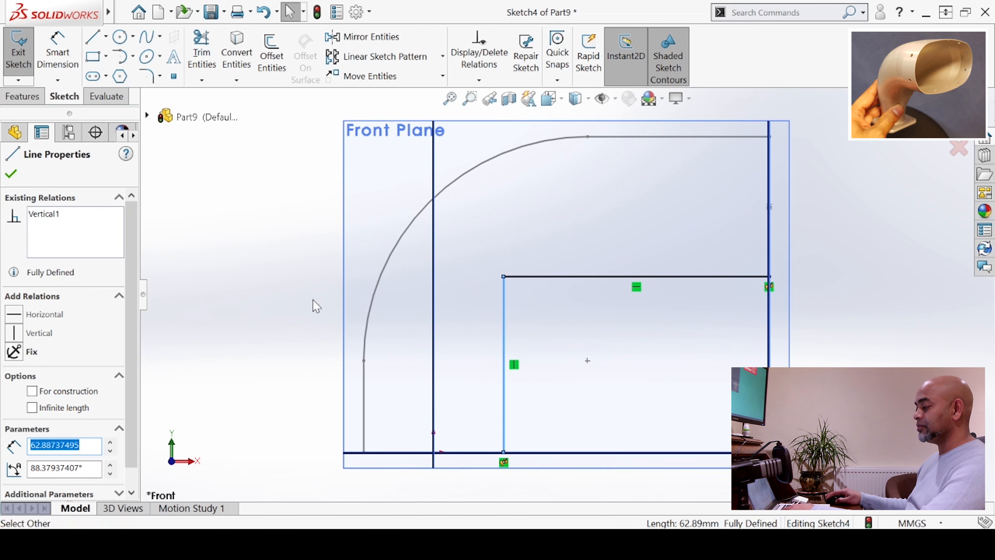
{"action": "left_click", "coordinate": [409, 314]}
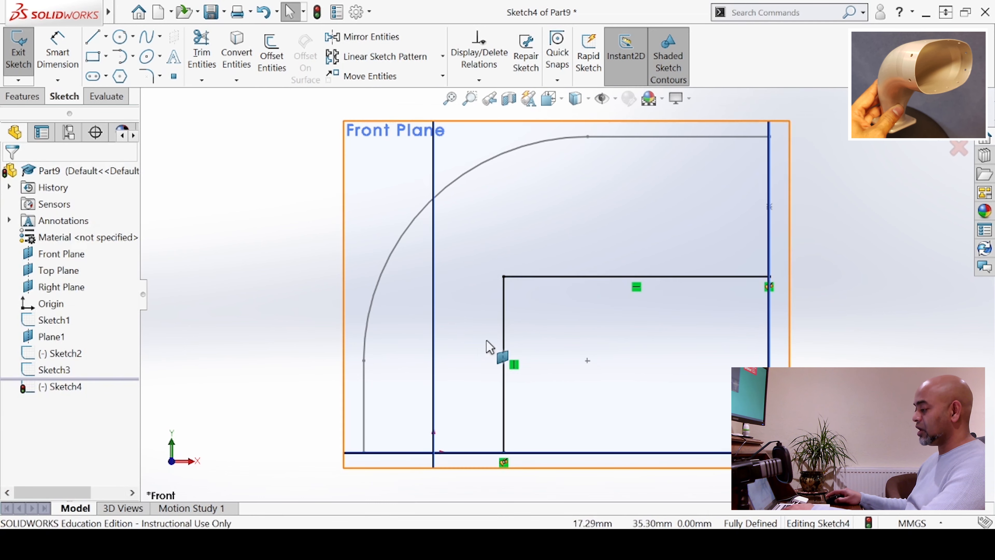
- Round the inner guide's corner with a 30 mm sketch fillet and exit the sketch
{"action": "left_click", "coordinate": [152, 82]}
{"action": "left_click", "coordinate": [504, 281]}
{"action": "left_click", "coordinate": [120, 323]}
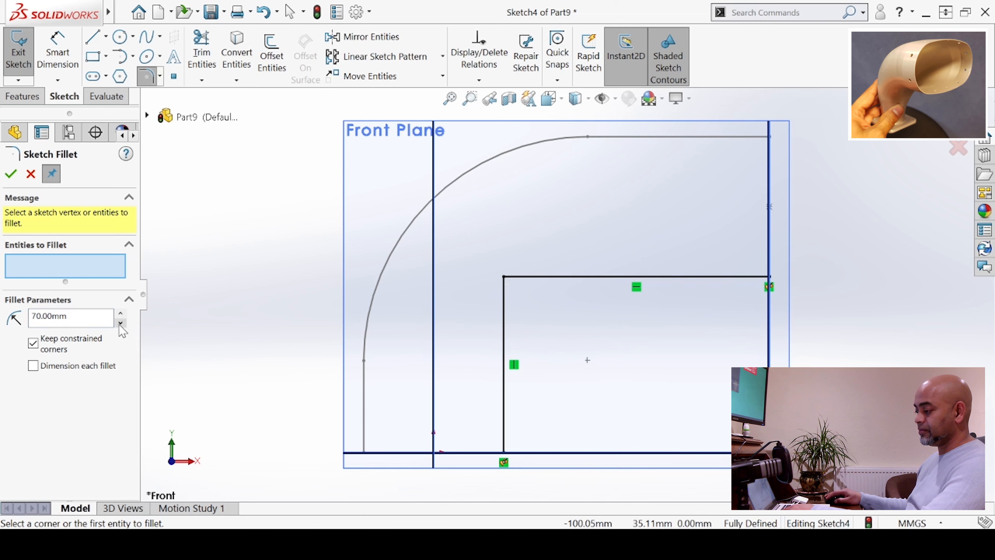
{"action": "left_click", "coordinate": [513, 287]}
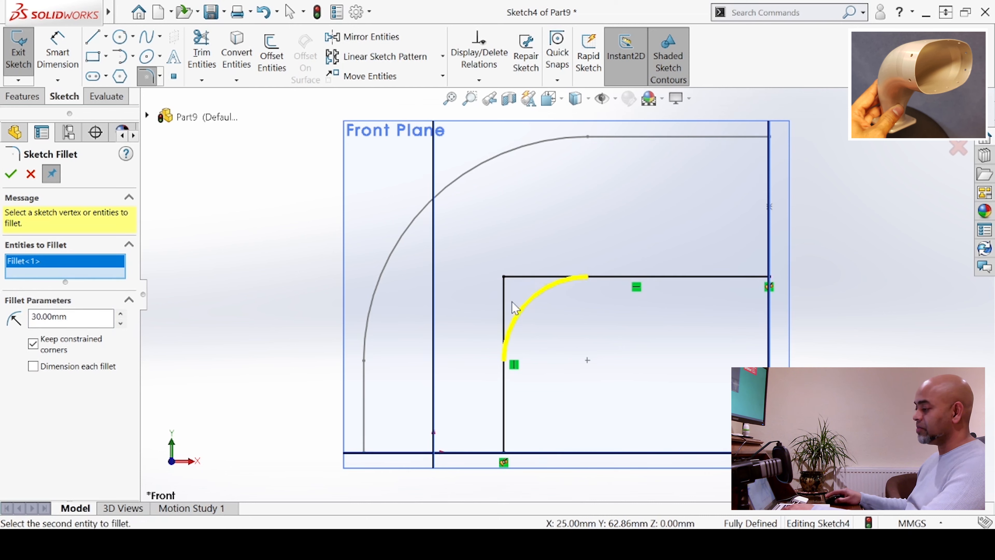
{"action": "left_click", "coordinate": [10, 176]}
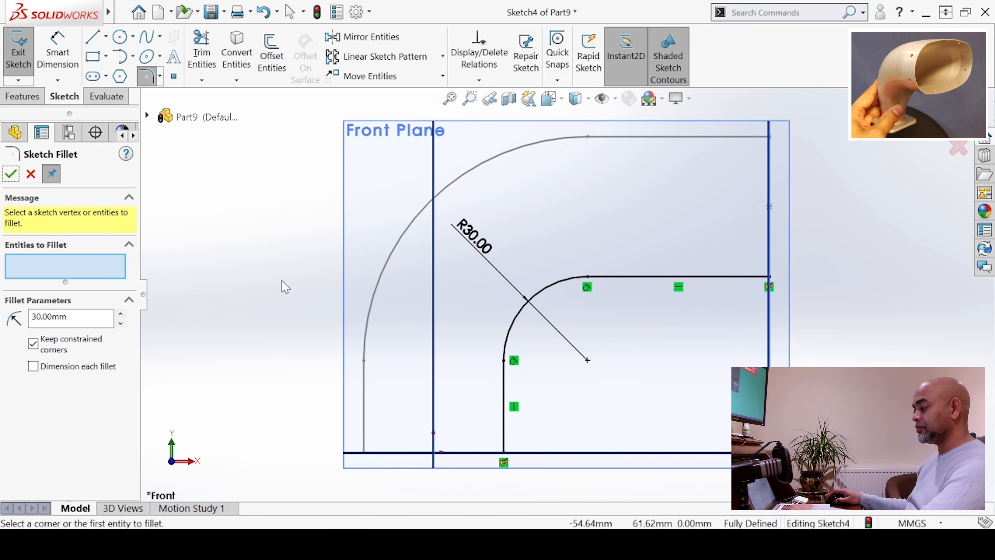
{"action": "scroll", "coordinate": [352, 302], "scroll_direction": "up", "scroll_amount": 3}
{"action": "mouse_move", "coordinate": [376, 307]}
{"action": "middle_mouse_down"}
{"action": "mouse_move", "coordinate": [310, 318]}
{"action": "mouse_move", "coordinate": [312, 351]}
{"action": "mouse_move", "coordinate": [349, 338]}
{"action": "middle_mouse_up"}
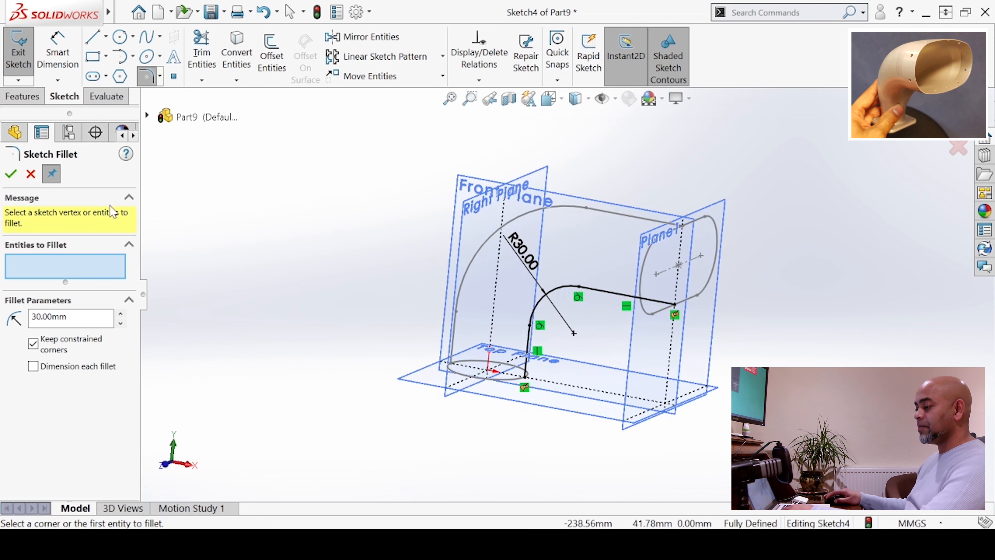
{"action": "left_click", "coordinate": [19, 59]}
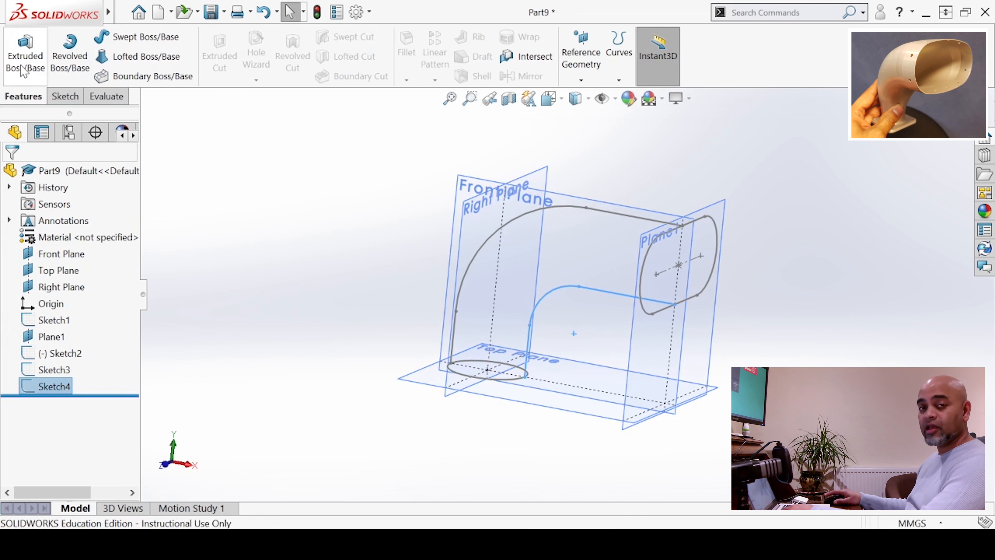
- Start a Lofted Boss/Base with the slot on Plane1 and the circle on the Top Plane as profiles
{"action": "left_click", "coordinate": [333, 329]}
{"action": "mouse_move", "coordinate": [333, 329]}
{"action": "middle_mouse_down"}
{"action": "mouse_move", "coordinate": [306, 282]}
{"action": "mouse_move", "coordinate": [317, 354]}
{"action": "middle_mouse_up"}
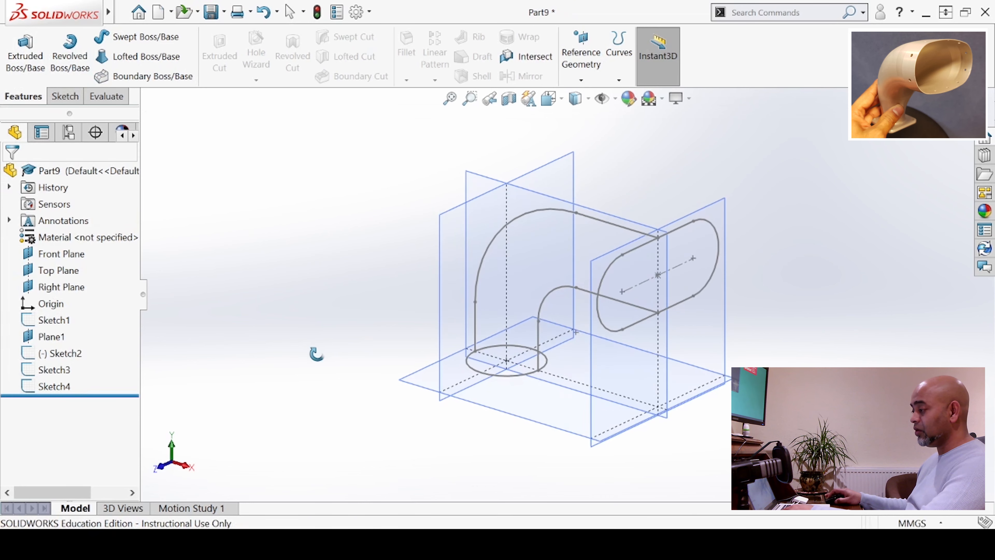
{"action": "left_click", "coordinate": [157, 61]}
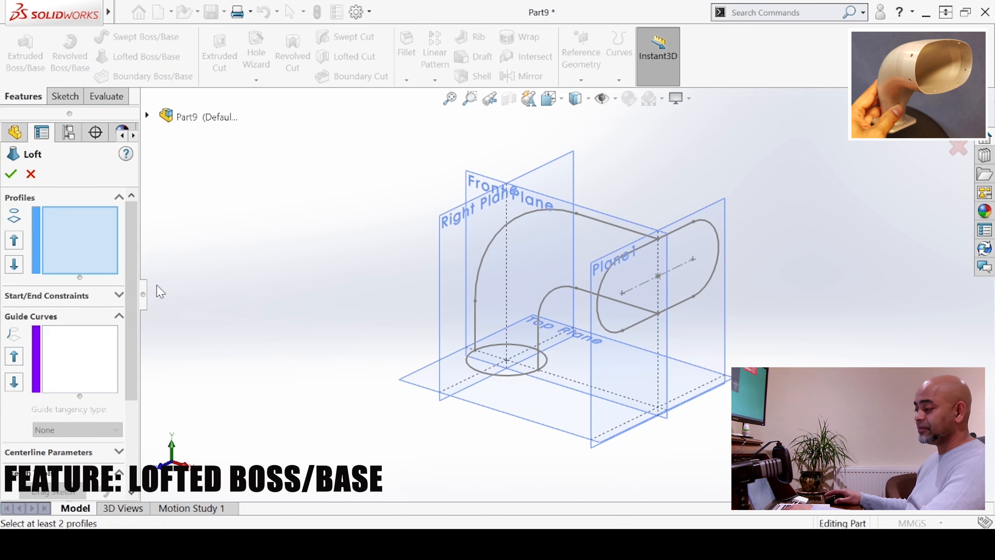
{"action": "left_click", "coordinate": [71, 233]}
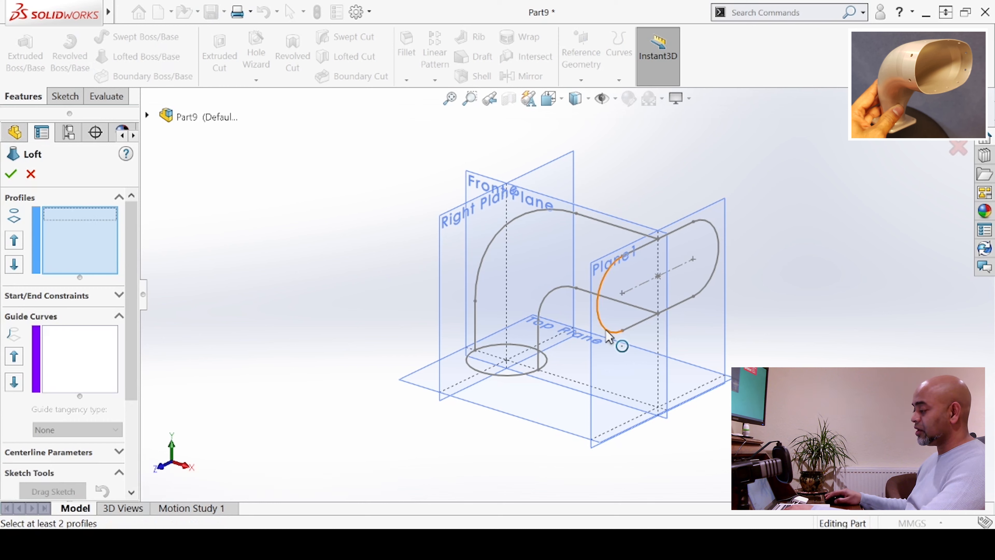
{"action": "left_click", "coordinate": [617, 334]}
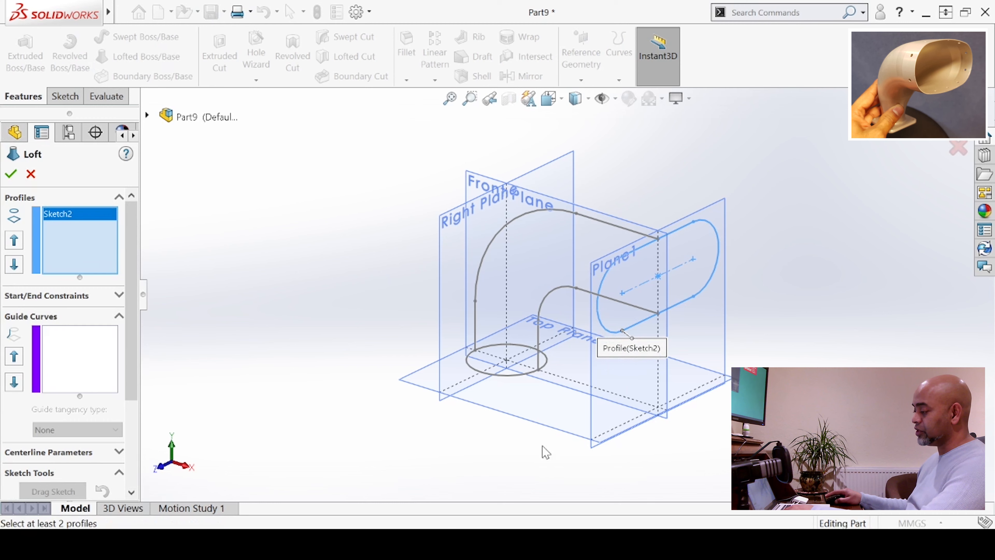
{"action": "left_click", "coordinate": [509, 377]}
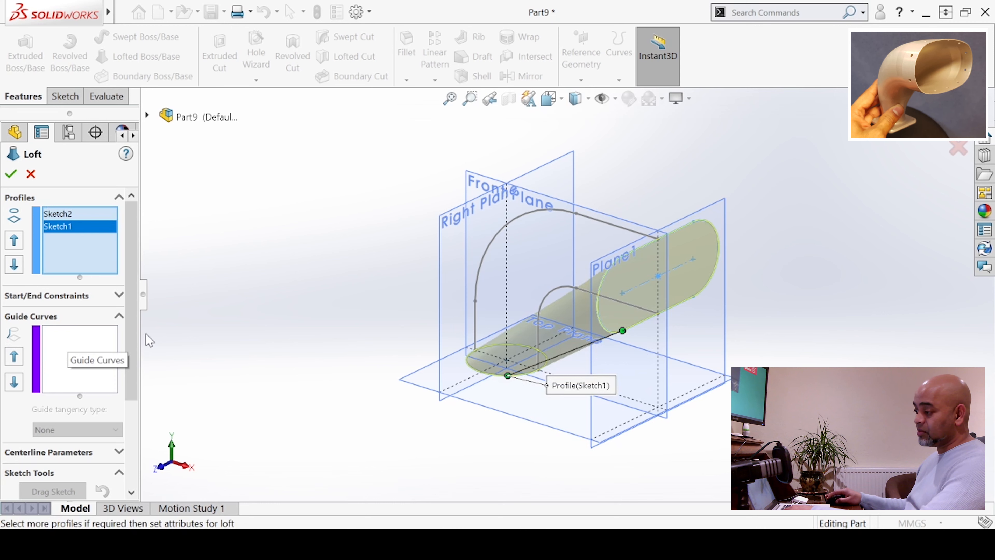
- Add the inner curve Sketch4 and the outer curve Sketch3 as the loft's guide curves
{"action": "left_click", "coordinate": [79, 343]}
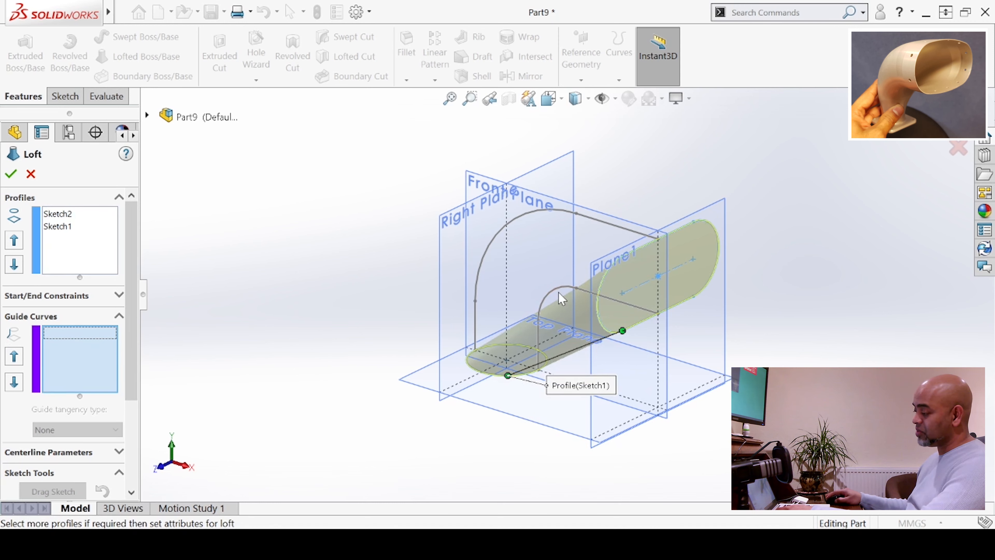
{"action": "left_click", "coordinate": [637, 305]}
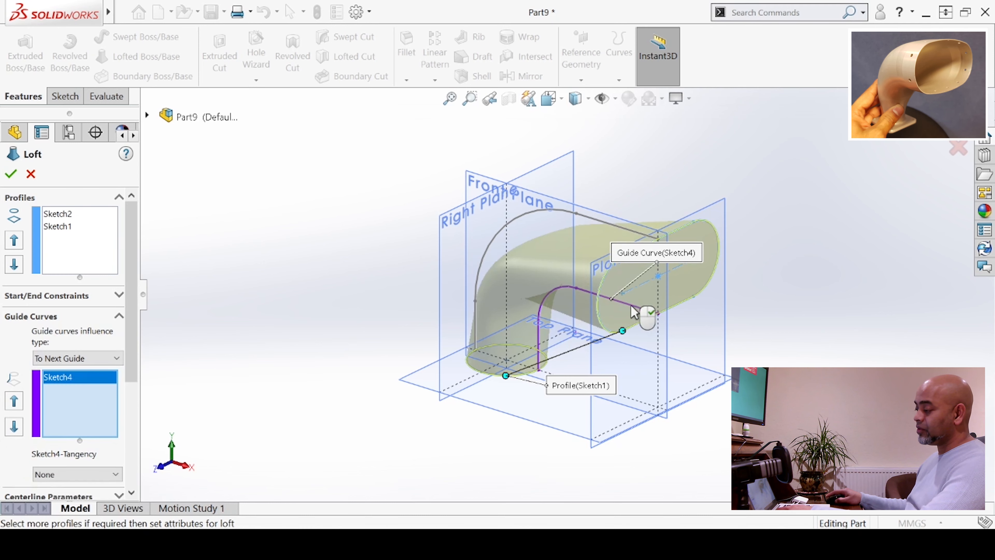
{"action": "mouse_move", "coordinate": [395, 374]}
{"action": "middle_mouse_down"}
{"action": "mouse_move", "coordinate": [398, 337]}
{"action": "mouse_move", "coordinate": [428, 280]}
{"action": "mouse_move", "coordinate": [428, 327]}
{"action": "mouse_move", "coordinate": [415, 343]}
{"action": "mouse_move", "coordinate": [402, 318]}
{"action": "mouse_move", "coordinate": [400, 348]}
{"action": "mouse_move", "coordinate": [402, 309]}
{"action": "mouse_move", "coordinate": [433, 340]}
{"action": "mouse_move", "coordinate": [424, 318]}
{"action": "mouse_move", "coordinate": [416, 367]}
{"action": "mouse_move", "coordinate": [391, 355]}
{"action": "mouse_move", "coordinate": [396, 364]}
{"action": "mouse_move", "coordinate": [362, 319]}
{"action": "mouse_move", "coordinate": [406, 343]}
{"action": "mouse_move", "coordinate": [413, 331]}
{"action": "mouse_move", "coordinate": [391, 333]}
{"action": "middle_mouse_up"}
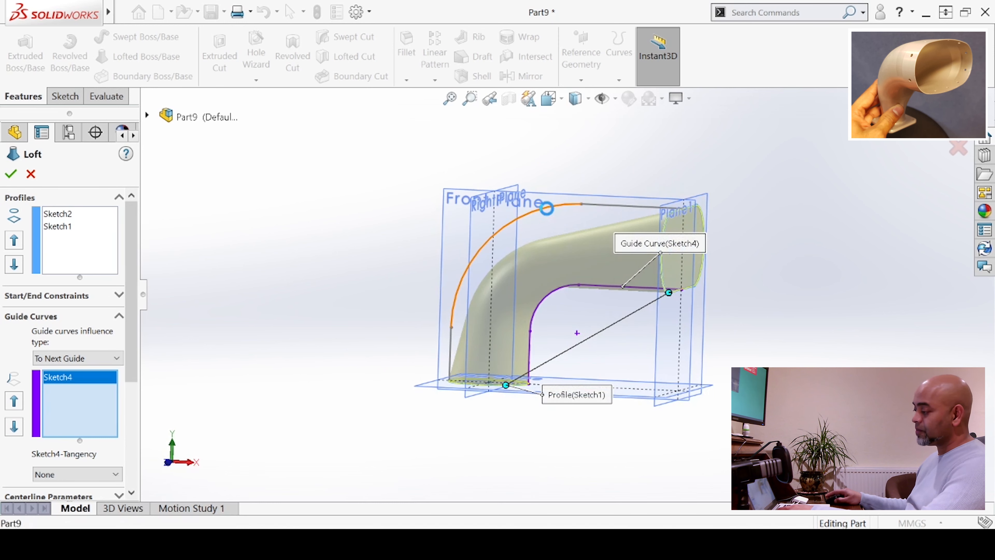
{"action": "left_click", "coordinate": [548, 211]}
{"action": "middle_click_drag", "start_coordinate": [407, 314], "coordinate": [345, 375]}
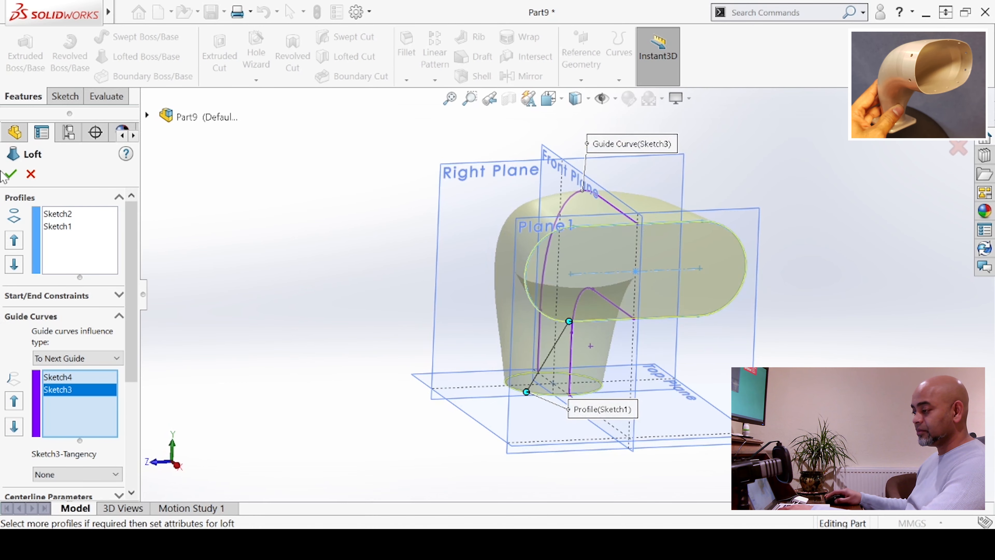
- Accept the guided loft between the slot and the circle to create the curved solid
{"action": "left_click", "coordinate": [11, 174]}
{"action": "middle_click_drag", "start_coordinate": [351, 338], "coordinate": [397, 348]}
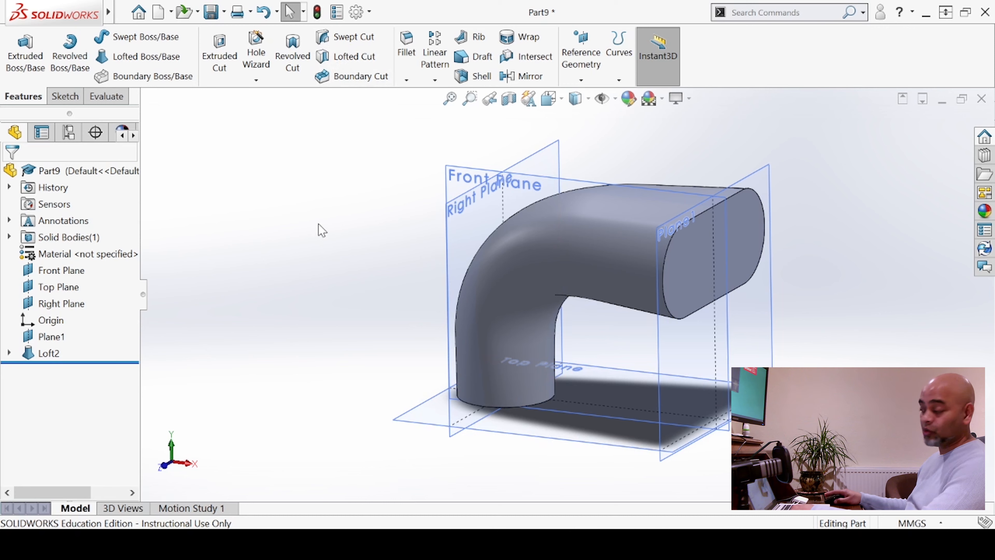
{"action": "middle_click_drag", "start_coordinate": [318, 264], "coordinate": [389, 183]}
- Shell the curved loft to a 3 mm wall thickness, removing the slot-shaped end face and the circular bottom face
{"action": "left_click", "coordinate": [475, 75]}
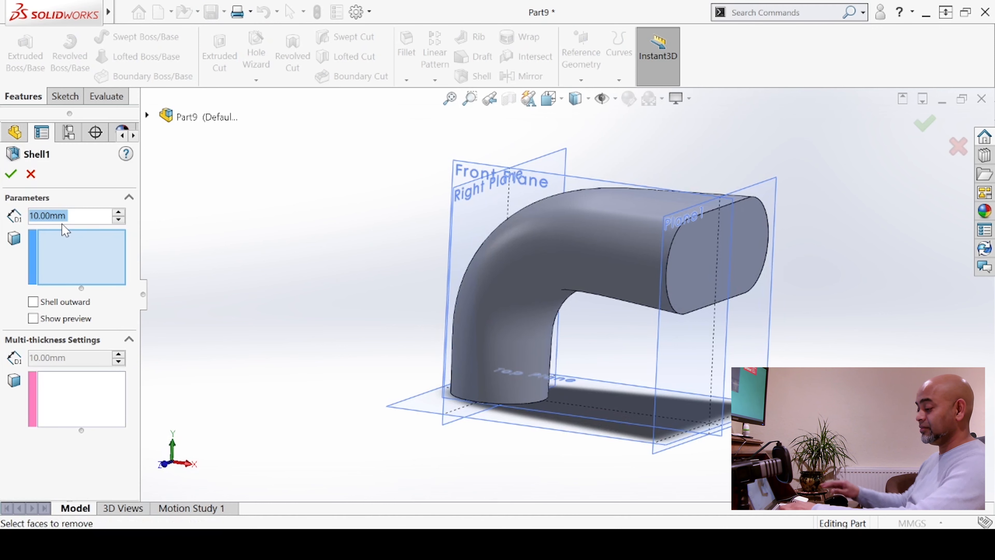
{"action": "type", "text": "3"}
{"action": "key", "text": "Return"}
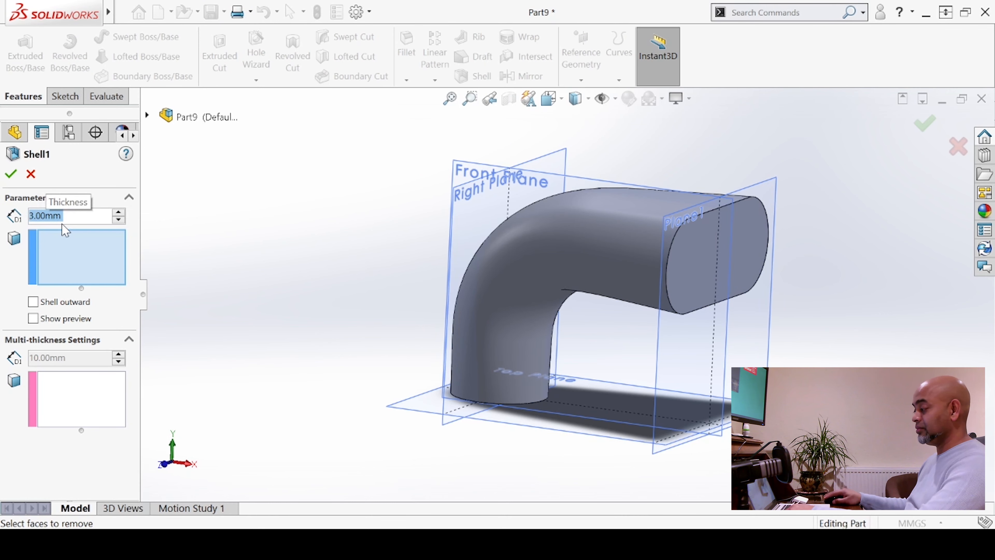
{"action": "left_click", "coordinate": [697, 279]}
{"action": "middle_click_drag", "start_coordinate": [576, 417], "coordinate": [509, 402]}
{"action": "left_click", "coordinate": [502, 399]}
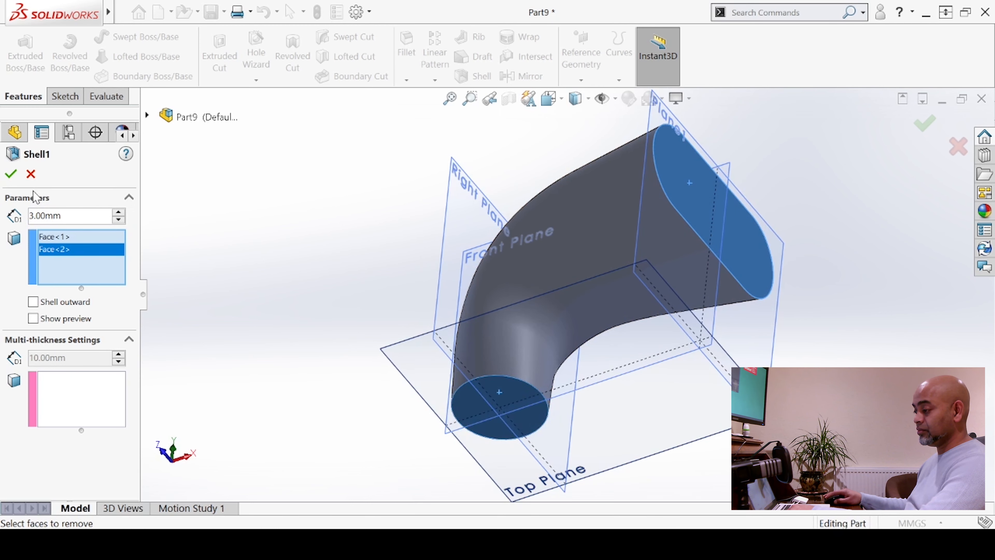
{"action": "left_click", "coordinate": [10, 174]}
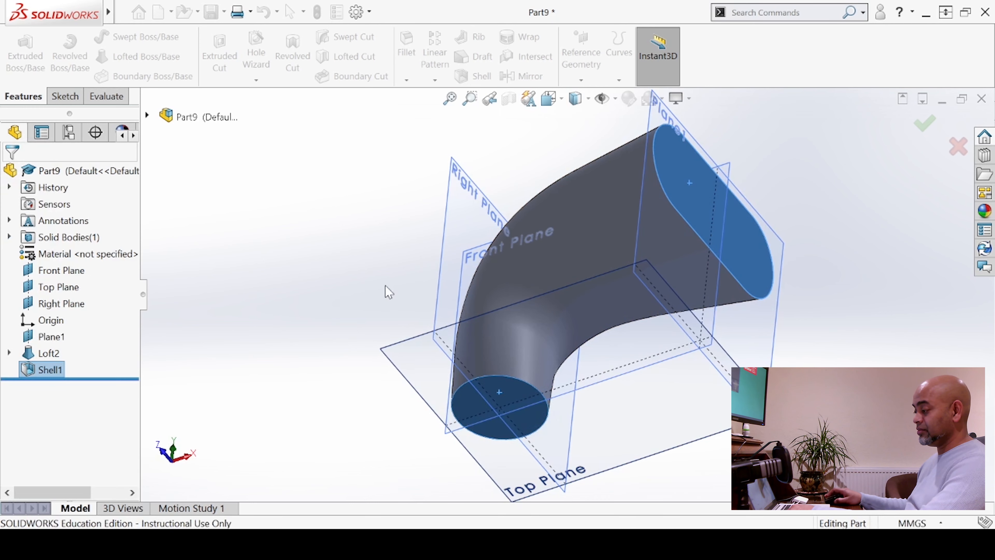
{"action": "mouse_move", "coordinate": [391, 304]}
{"action": "middle_mouse_down"}
{"action": "mouse_move", "coordinate": [313, 327]}
{"action": "mouse_move", "coordinate": [400, 336]}
{"action": "mouse_move", "coordinate": [451, 207]}
{"action": "mouse_move", "coordinate": [311, 246]}
{"action": "mouse_move", "coordinate": [349, 247]}
{"action": "mouse_move", "coordinate": [366, 318]}
{"action": "mouse_move", "coordinate": [380, 309]}
{"action": "middle_mouse_up"}
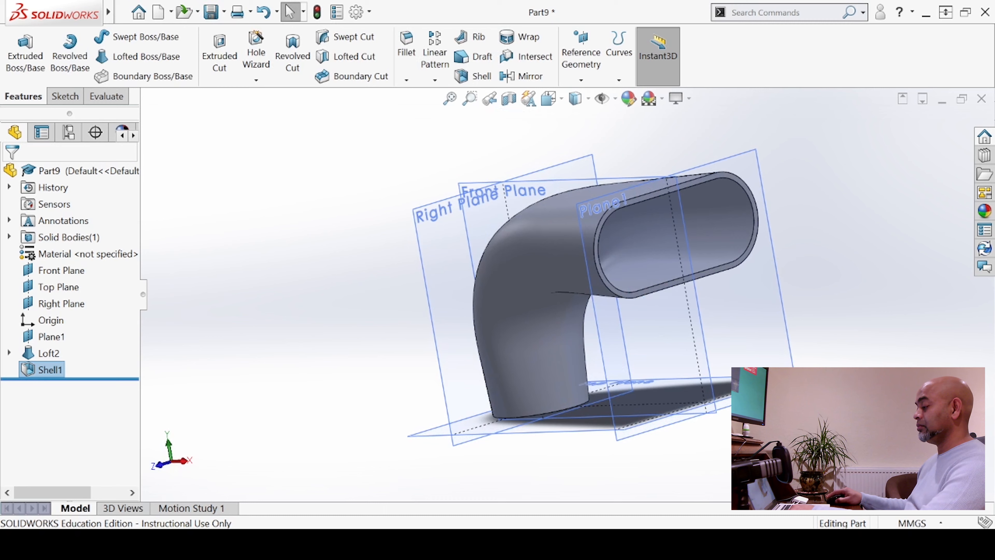